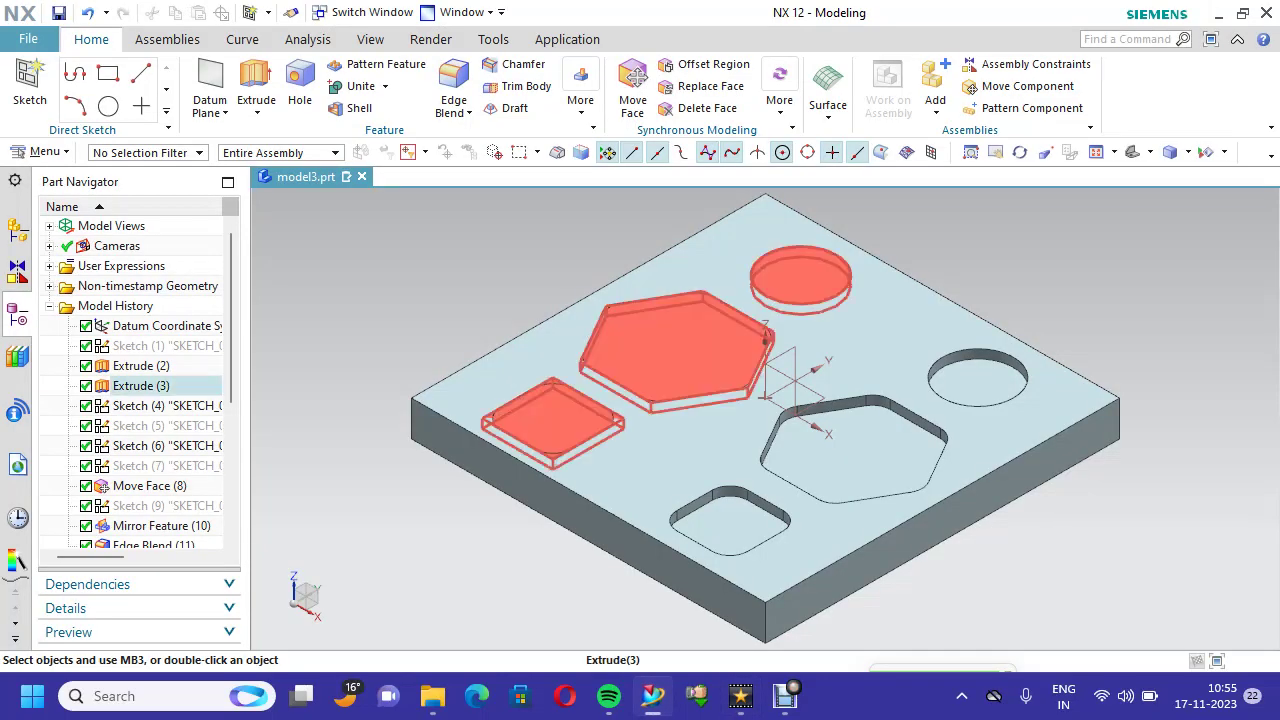
# - Create a sketch on the plate's top face
pyautogui.rightClick(448, 254)
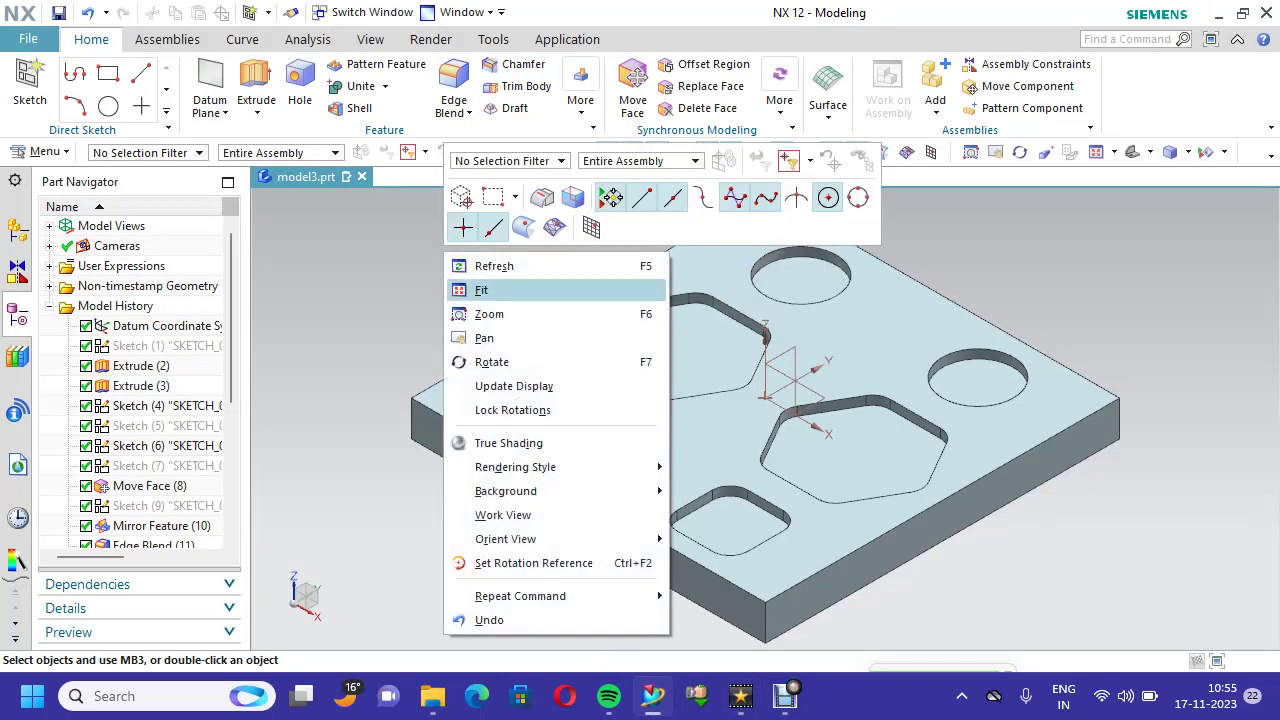
pyautogui.click(481, 290)
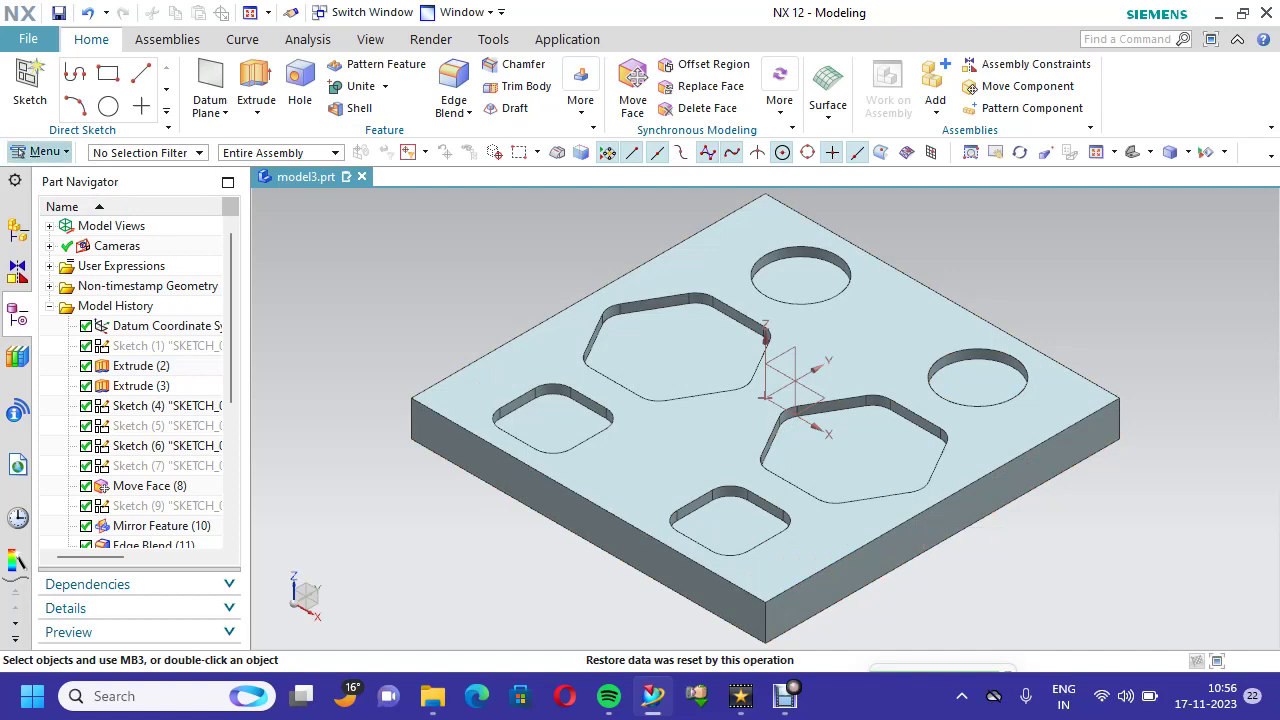
pyautogui.click(30, 88)
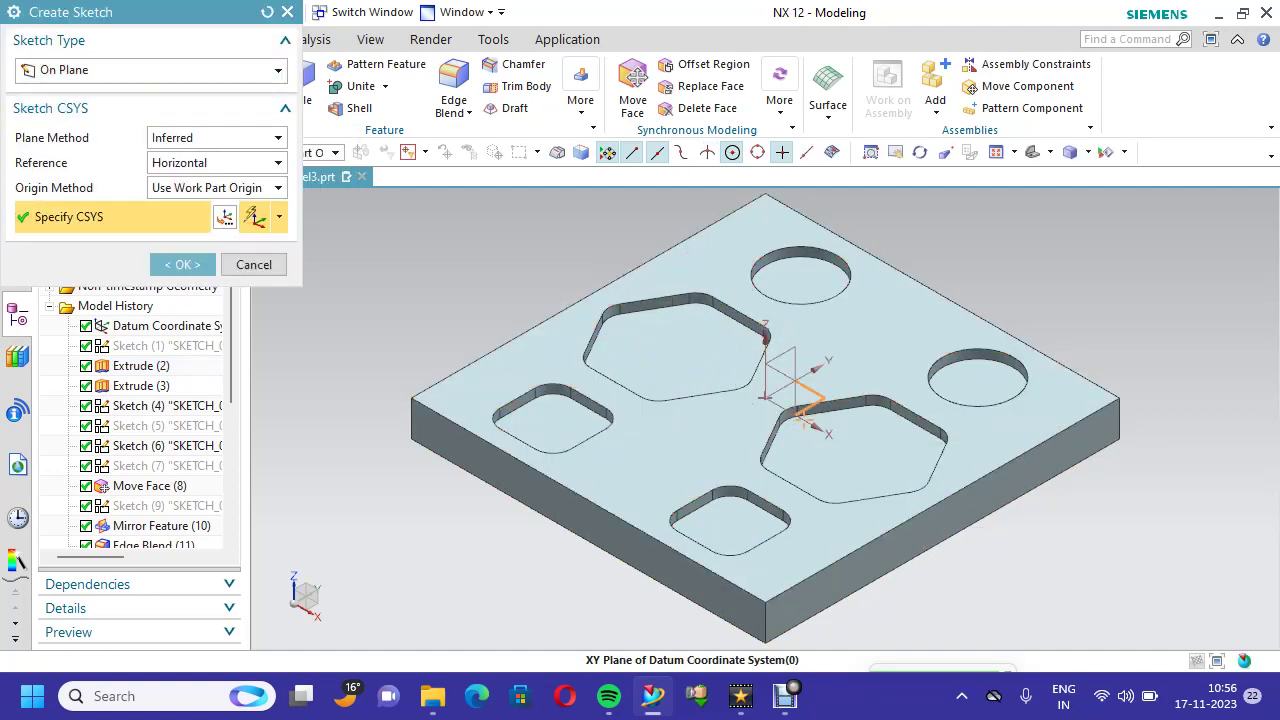
pyautogui.click(802, 415)
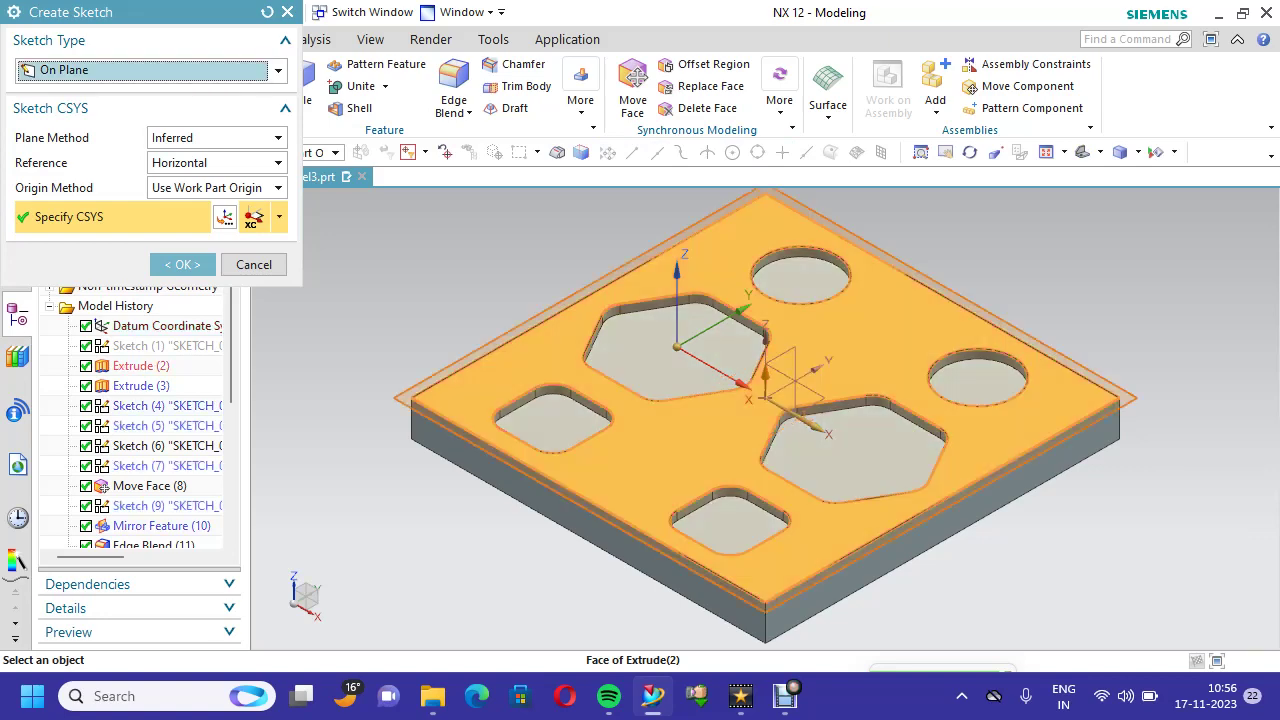
pyautogui.middleClick(1050, 480)
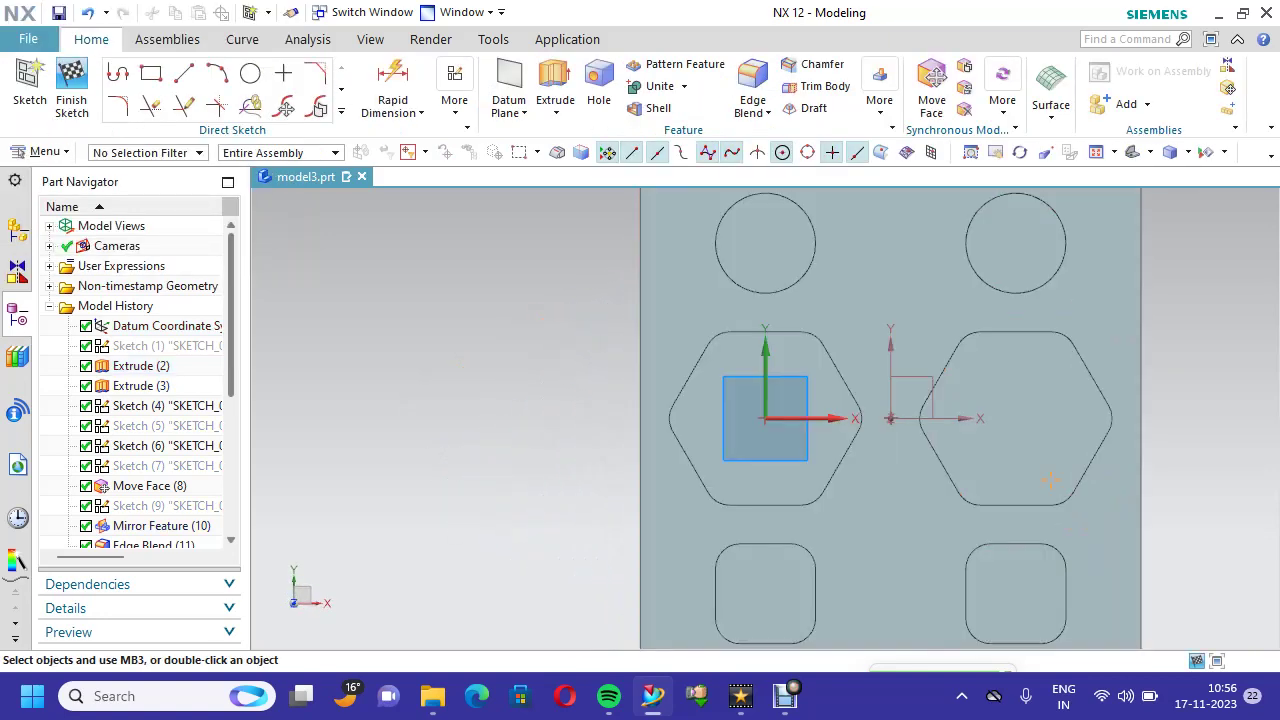
# - Draw vertical midpoint-to-midpoint lines across the left rounded-square pocket, length 40, and the left hexagonal pocket, length about 69.28
pyautogui.rightClick(518, 228)
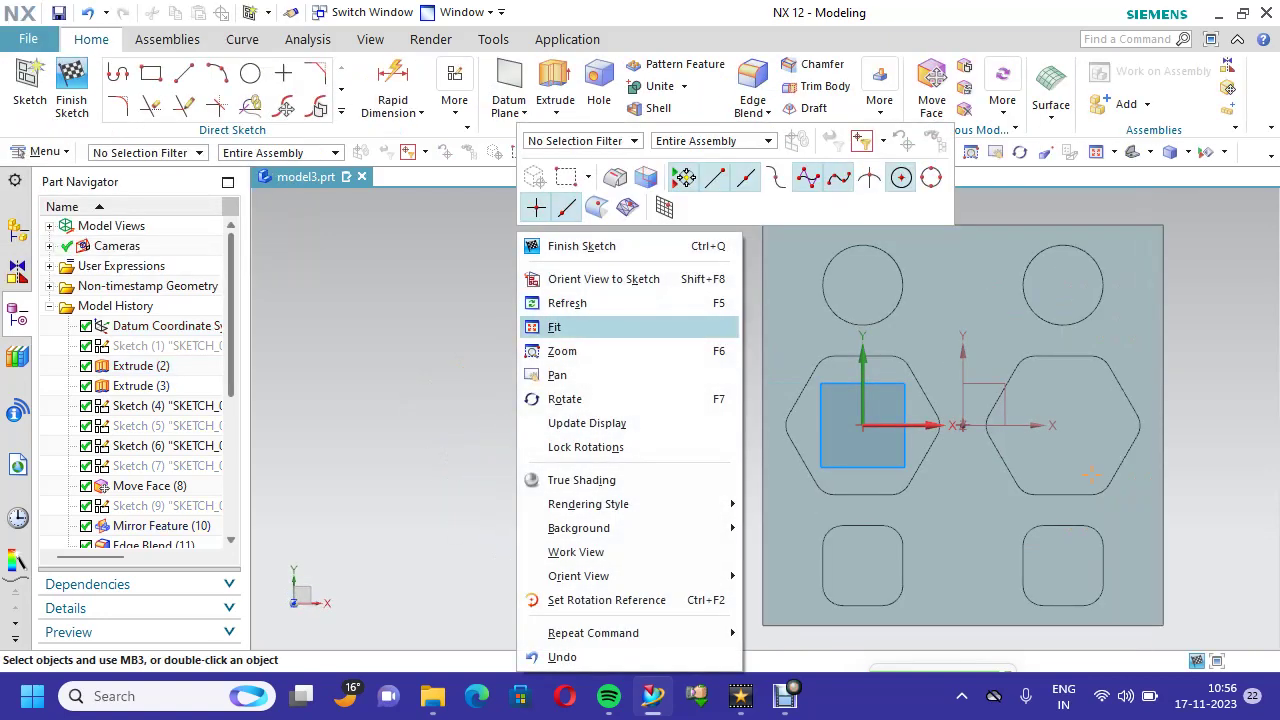
pyautogui.click(560, 327)
pyautogui.scroll(-2, 1038, 578)
pyautogui.scroll(2, 1072, 618)
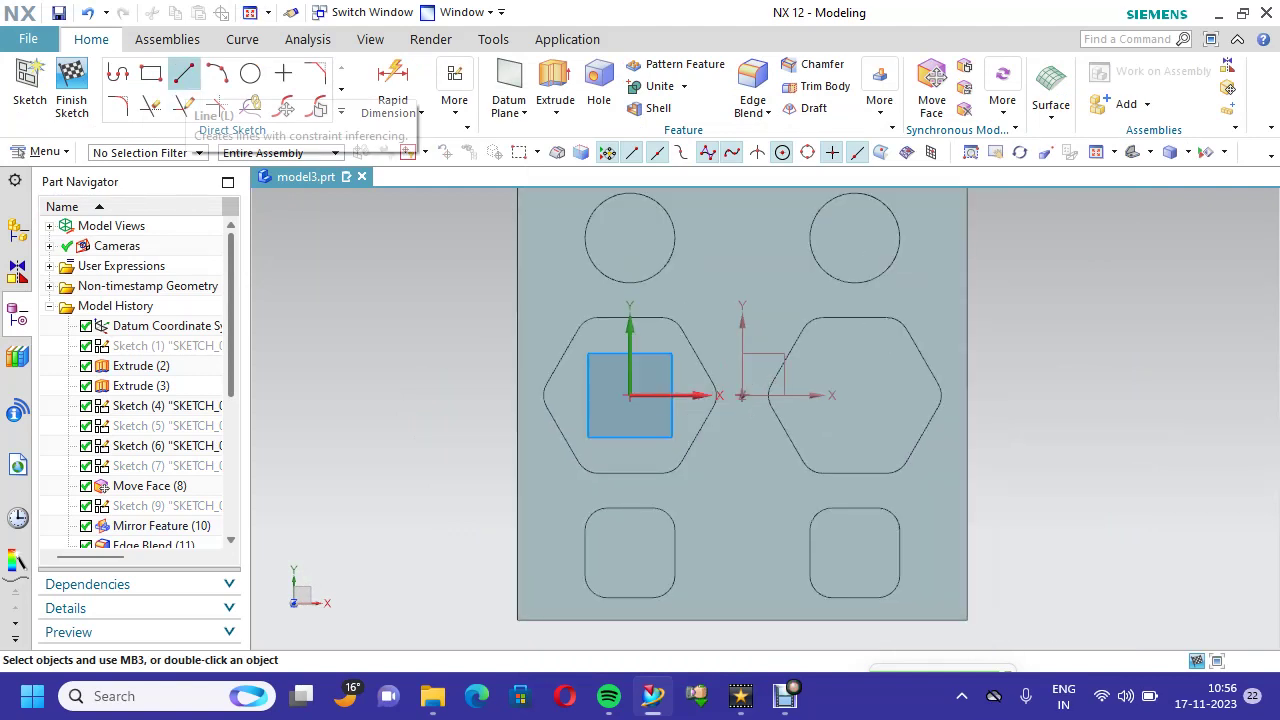
pyautogui.click(184, 73)
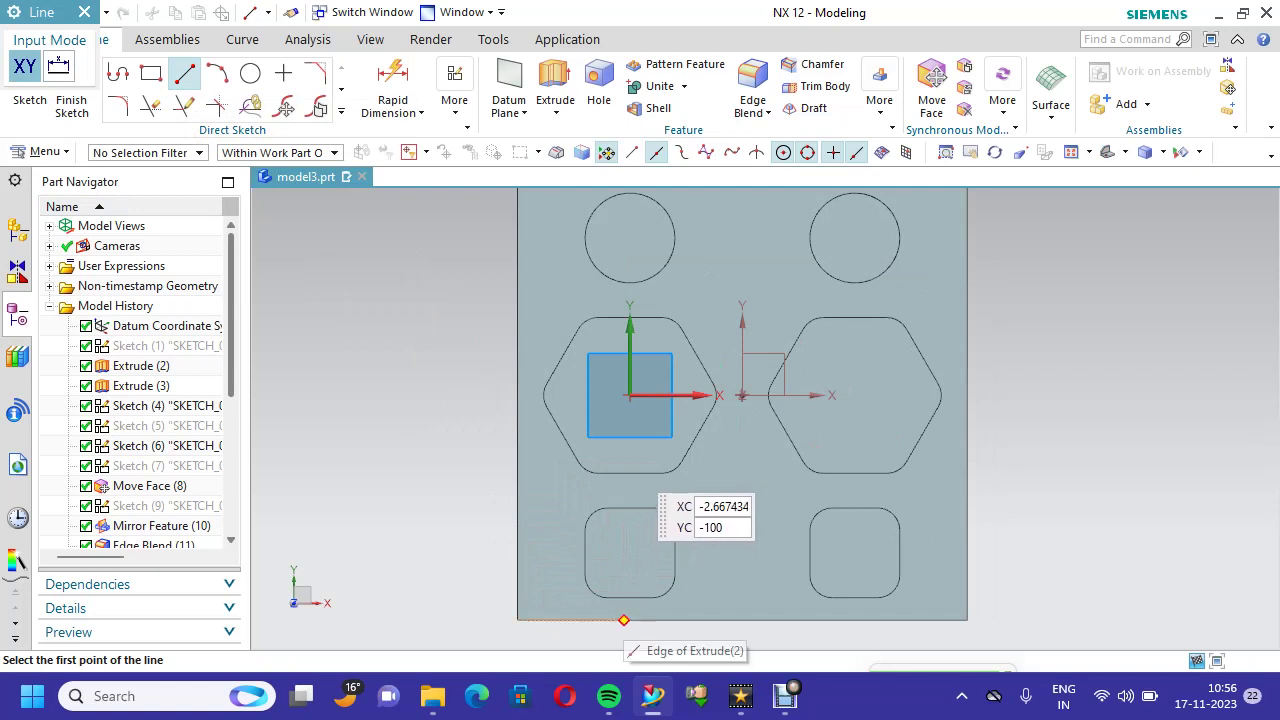
pyautogui.click(629, 597)
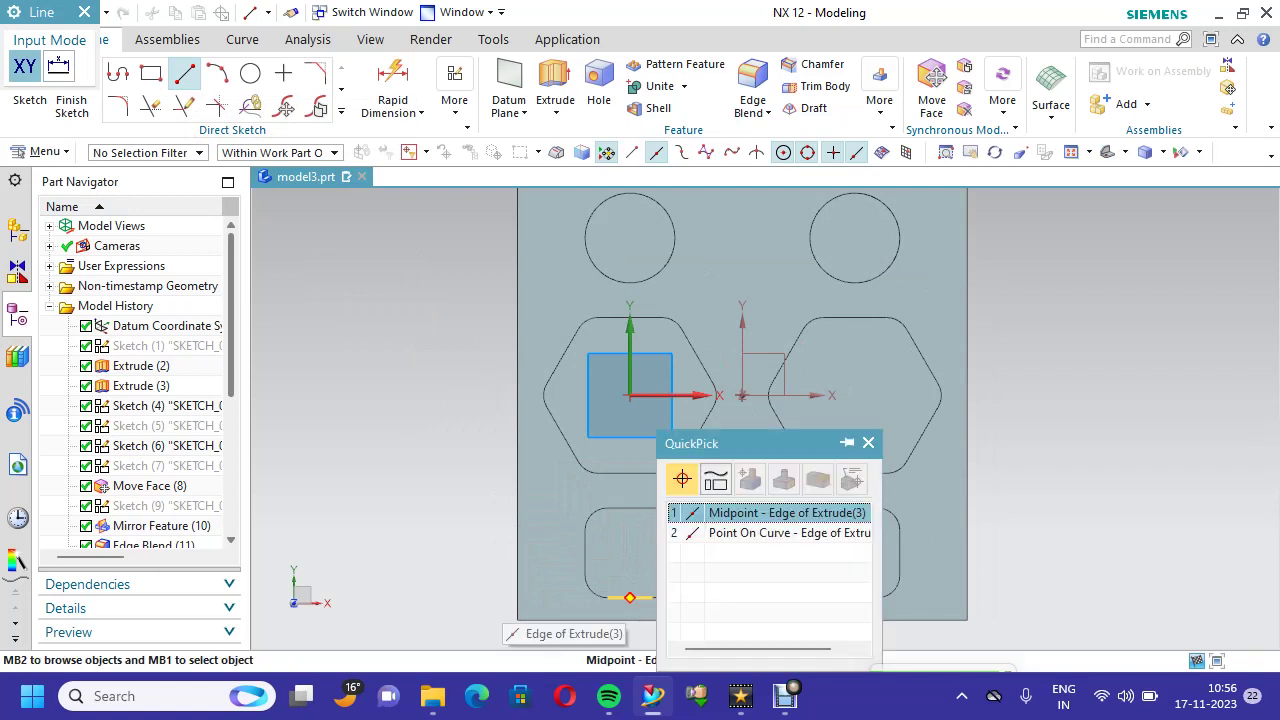
pyautogui.click(760, 512)
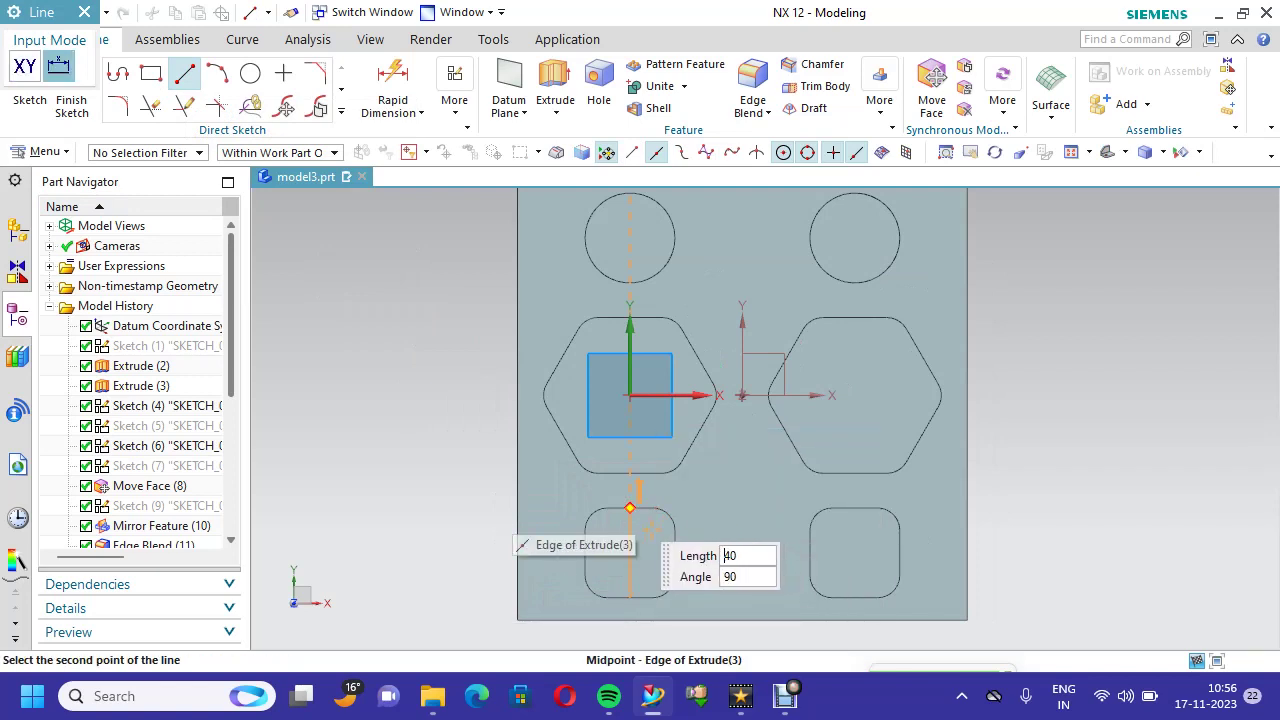
pyautogui.click(629, 508)
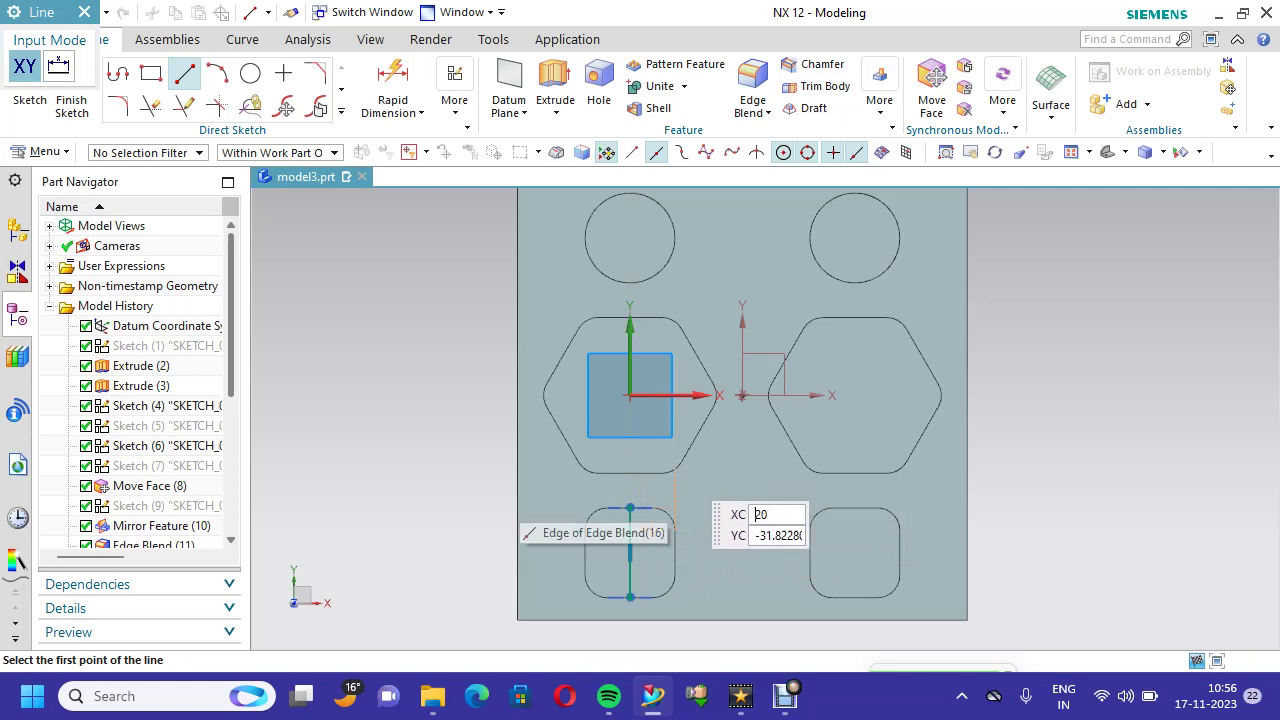
pyautogui.click(651, 528)
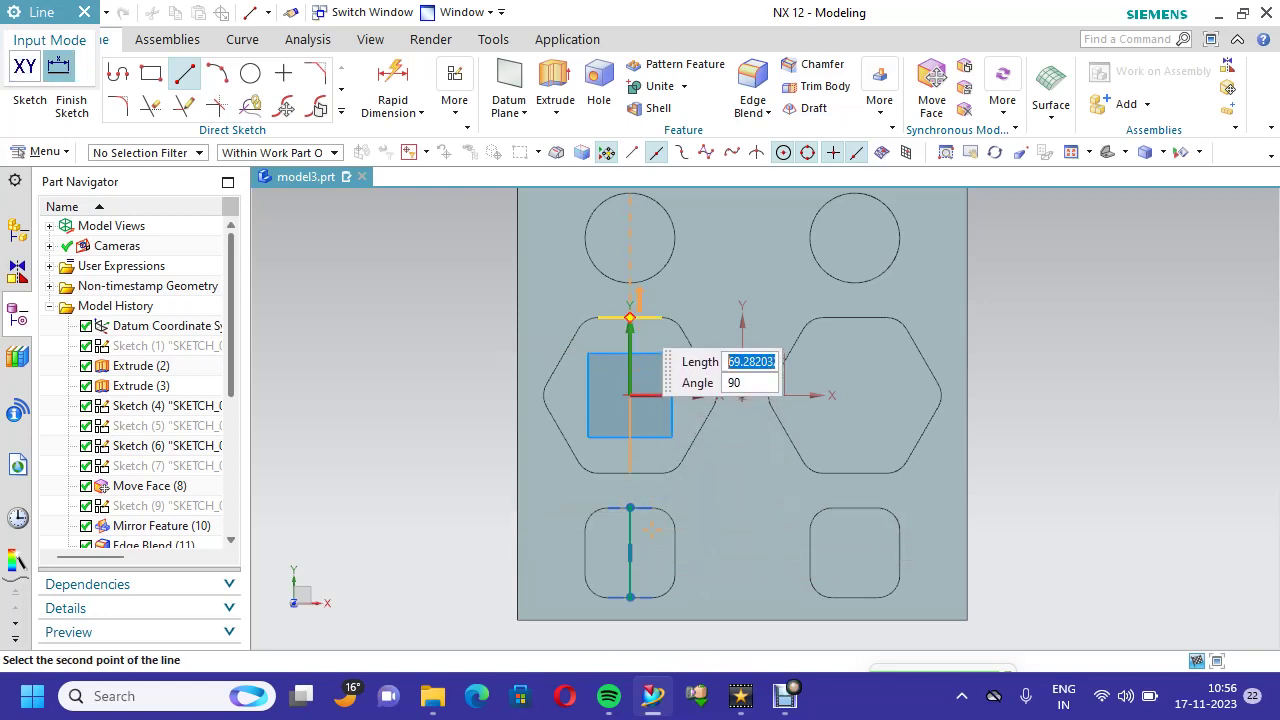
pyautogui.click(629, 318)
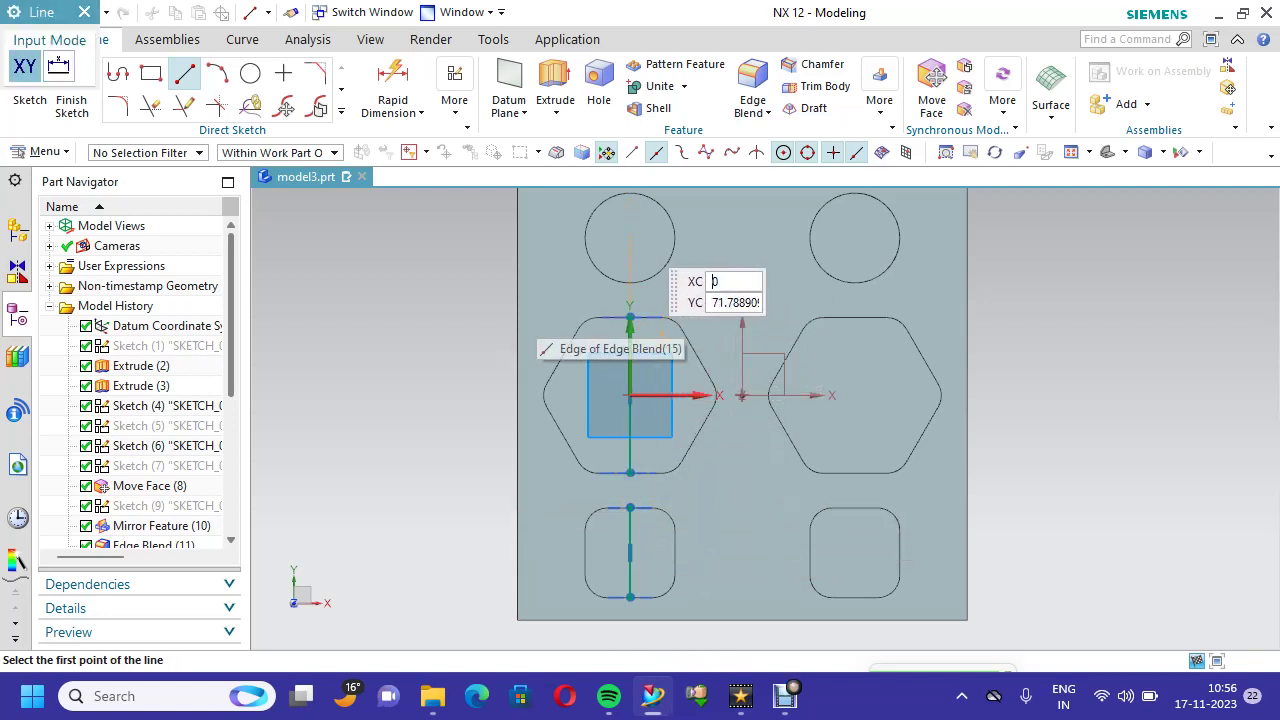
# - Draw a horizontal diameter line across the left circular pocket and a vertical one, length 40, across the right circular pocket
pyautogui.click(585, 238)
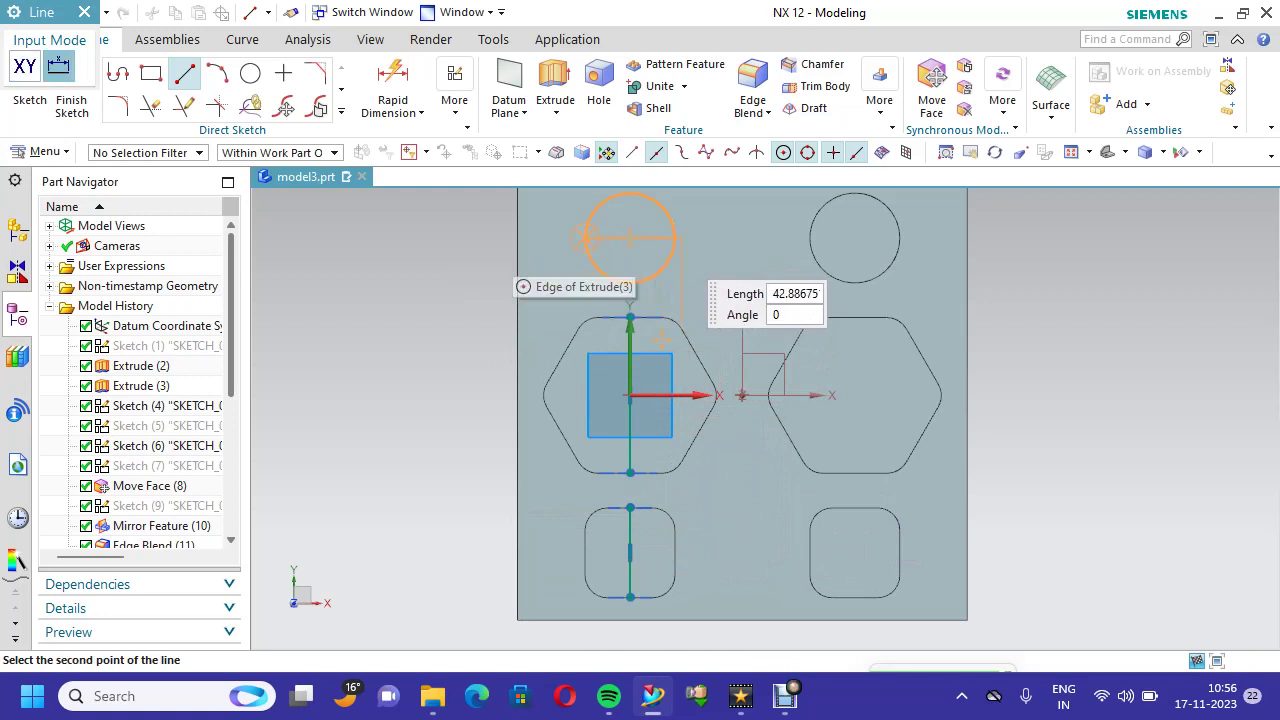
pyautogui.click(675, 238)
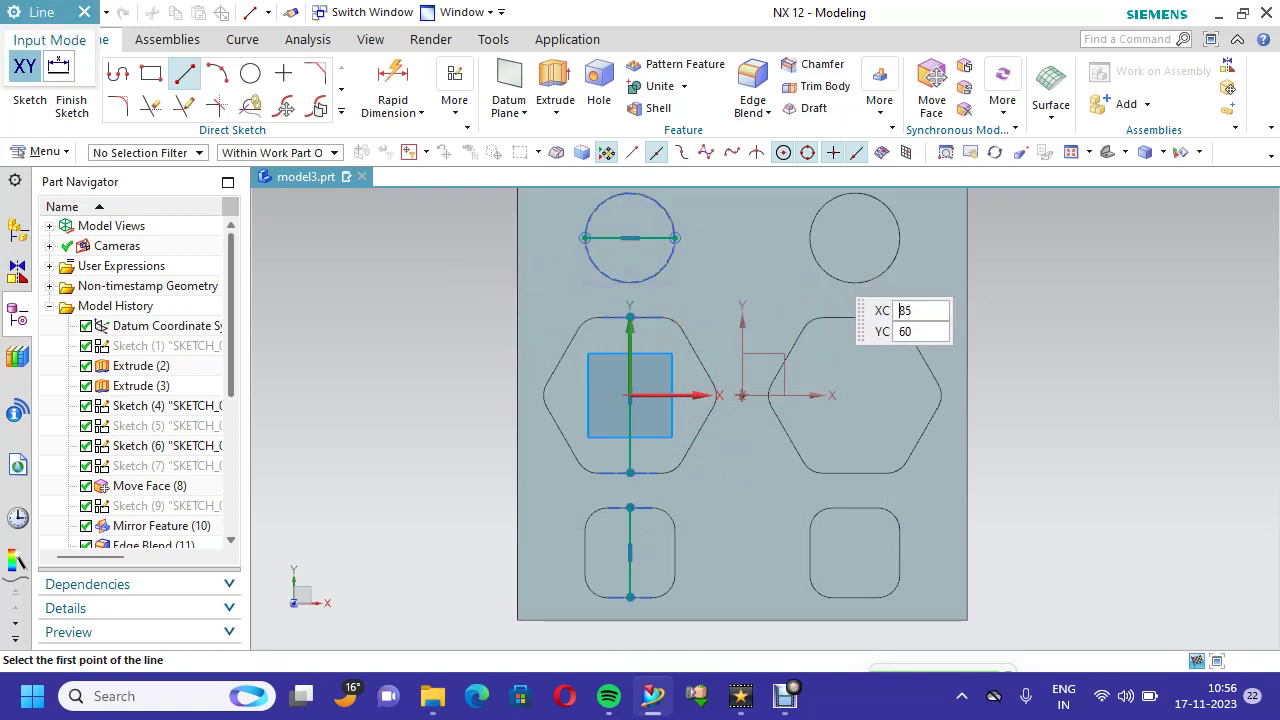
pyautogui.click(854, 283)
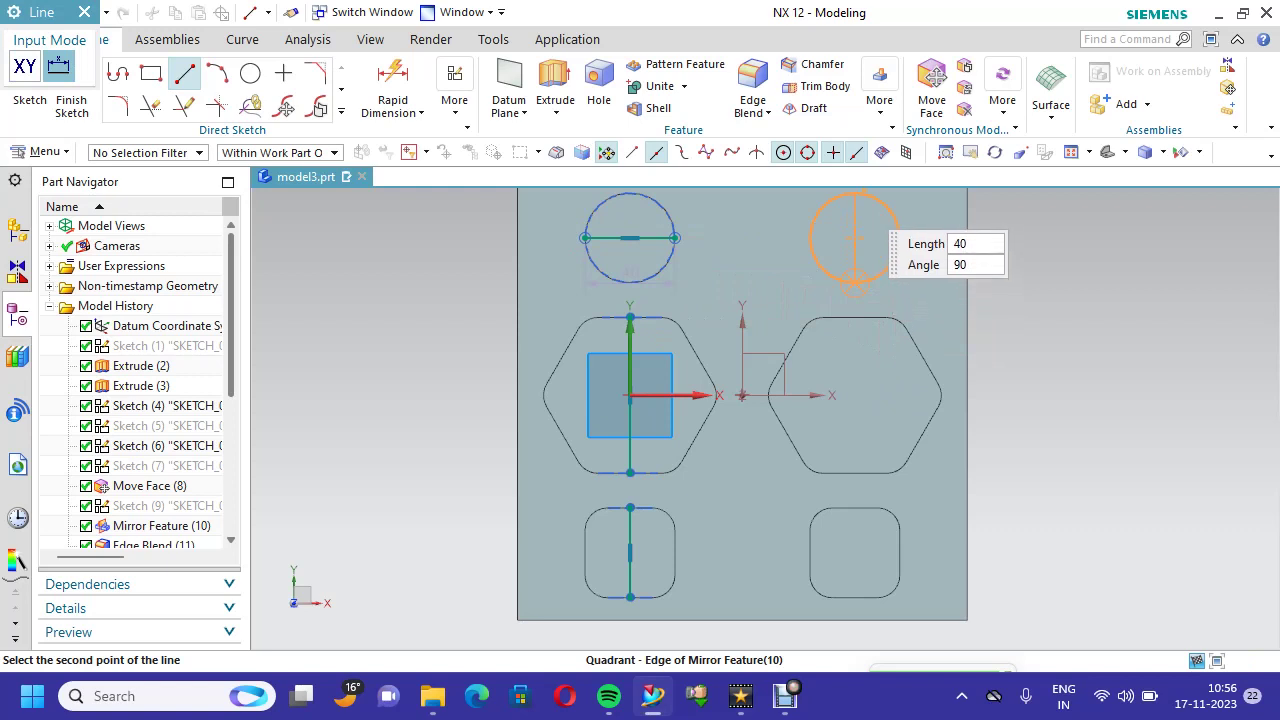
pyautogui.click(854, 193)
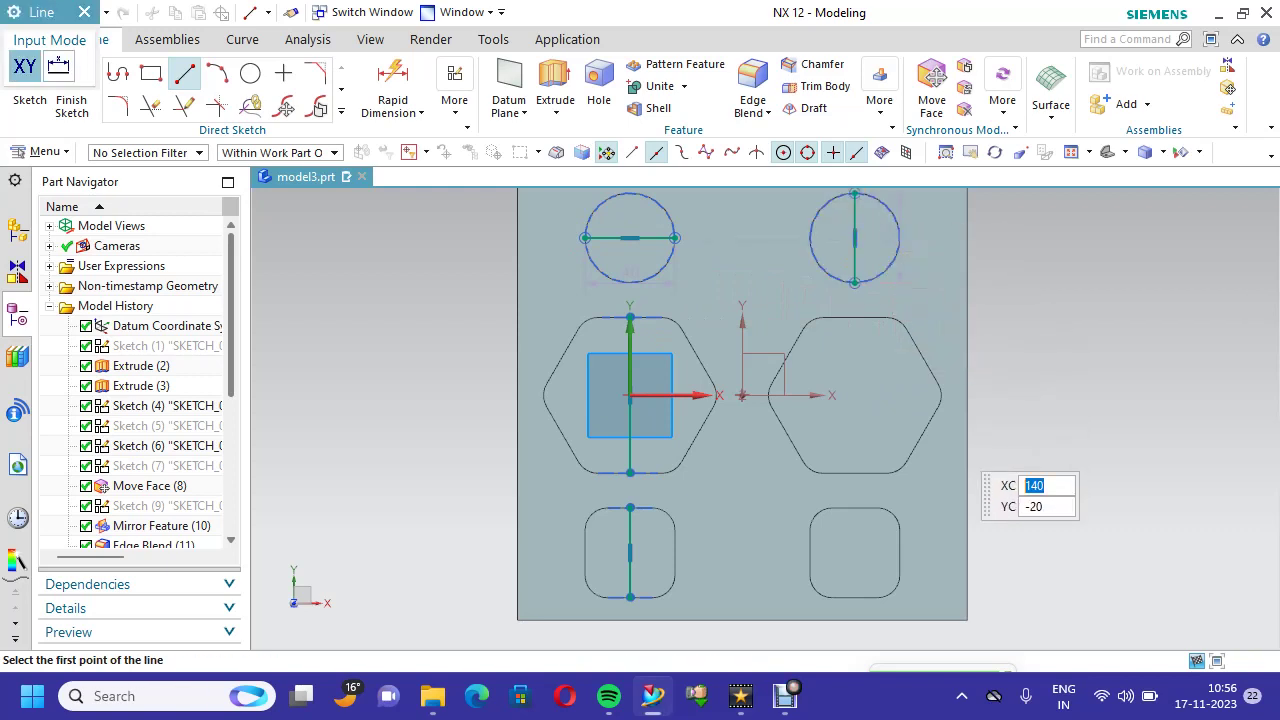
# - Draw a horizontal line across the right hexagonal pocket between the quadrant points of its two opposite side corners
pyautogui.scroll(4, 830, 402)
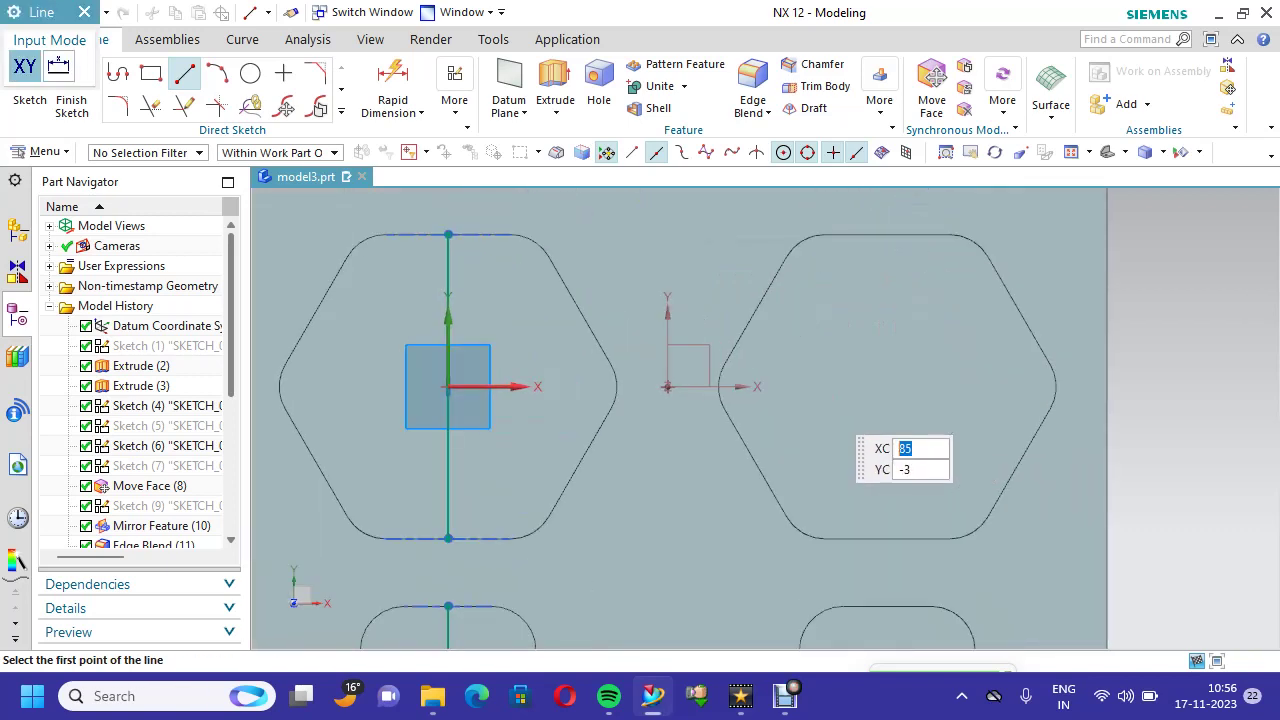
pyautogui.scroll(1, 830, 402)
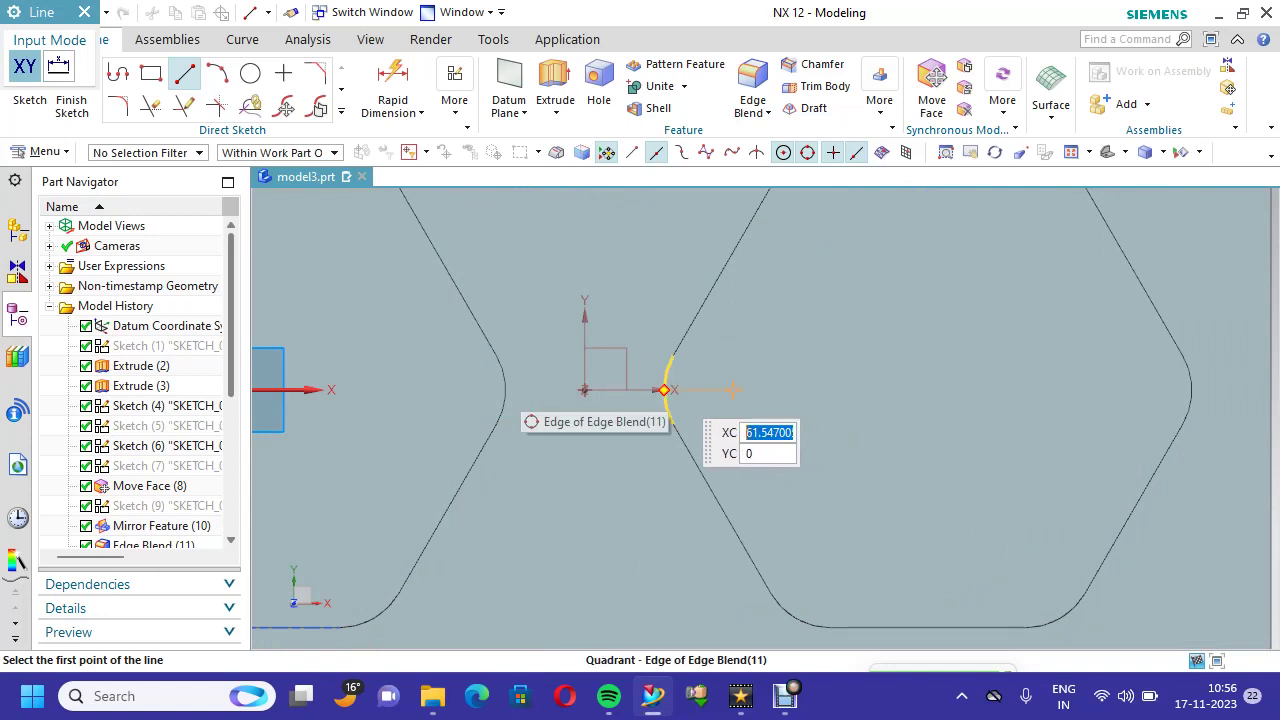
pyautogui.click(664, 390)
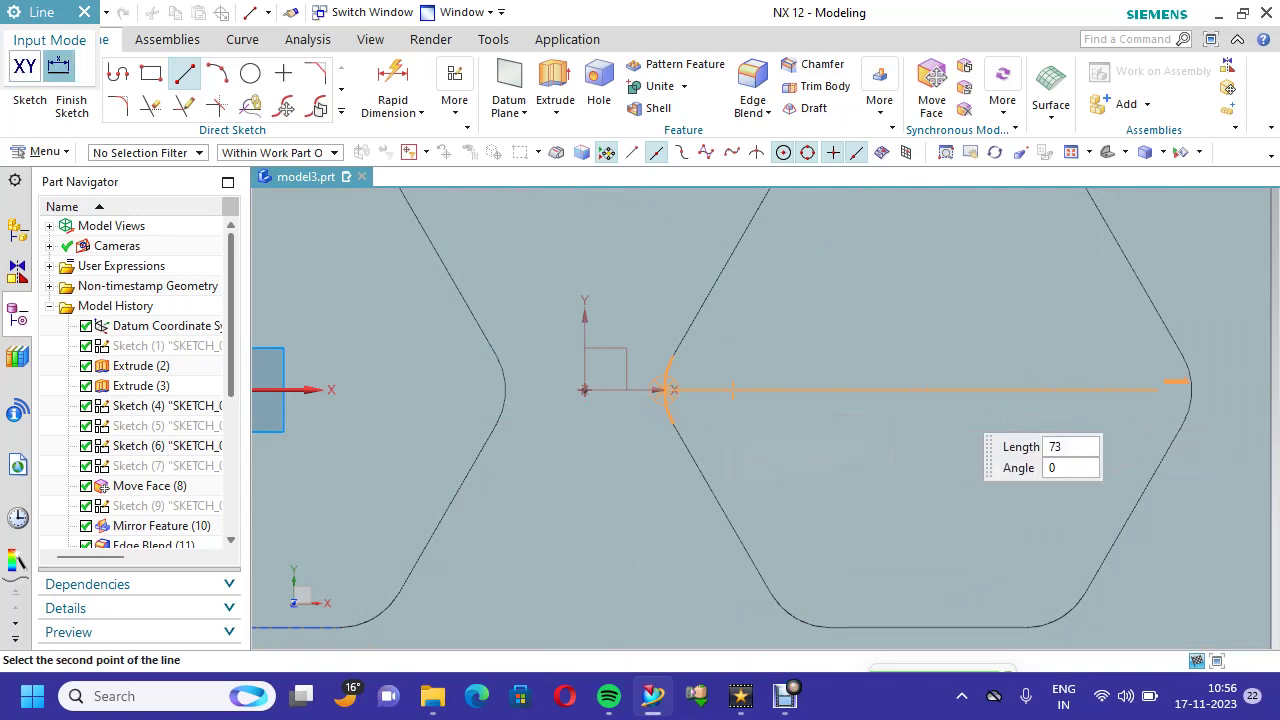
pyautogui.click(1191, 390)
pyautogui.scroll(-5, 1145, 470)
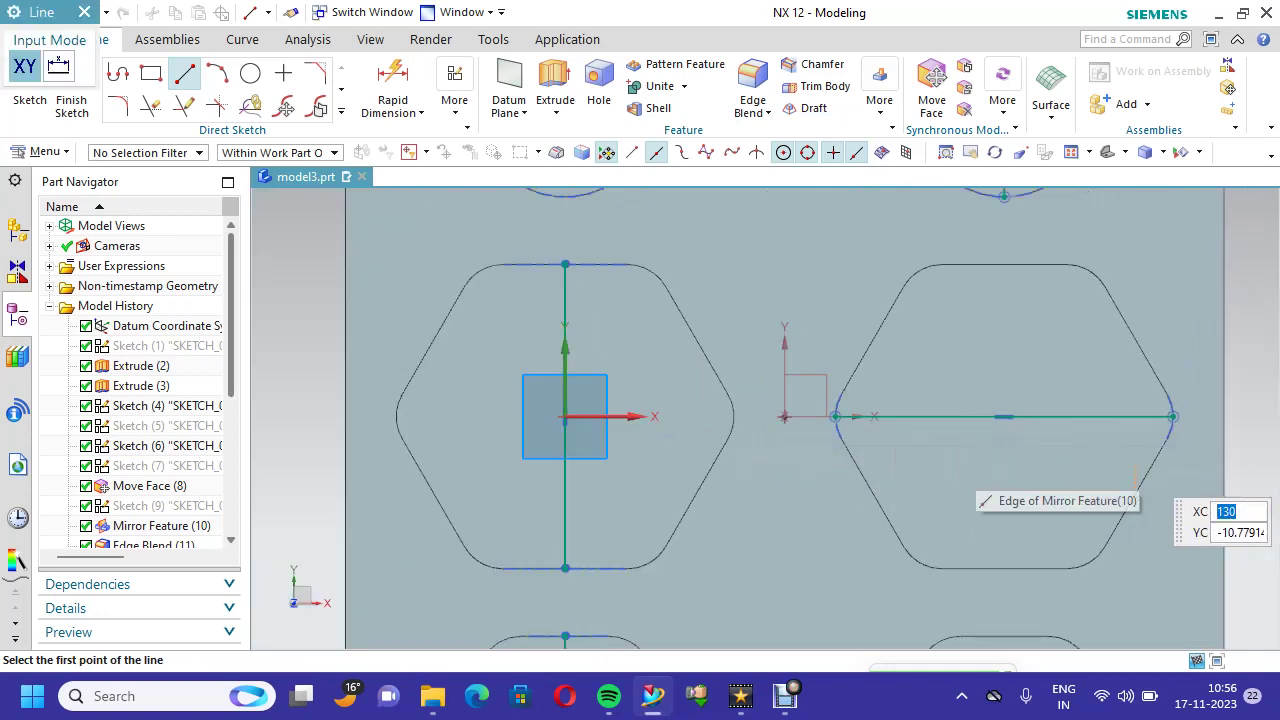
# - Draw a horizontal line, length 40, between the side-edge midpoints of the right rounded-square pocket and finish the sketch
pyautogui.scroll(4, 1090, 420)
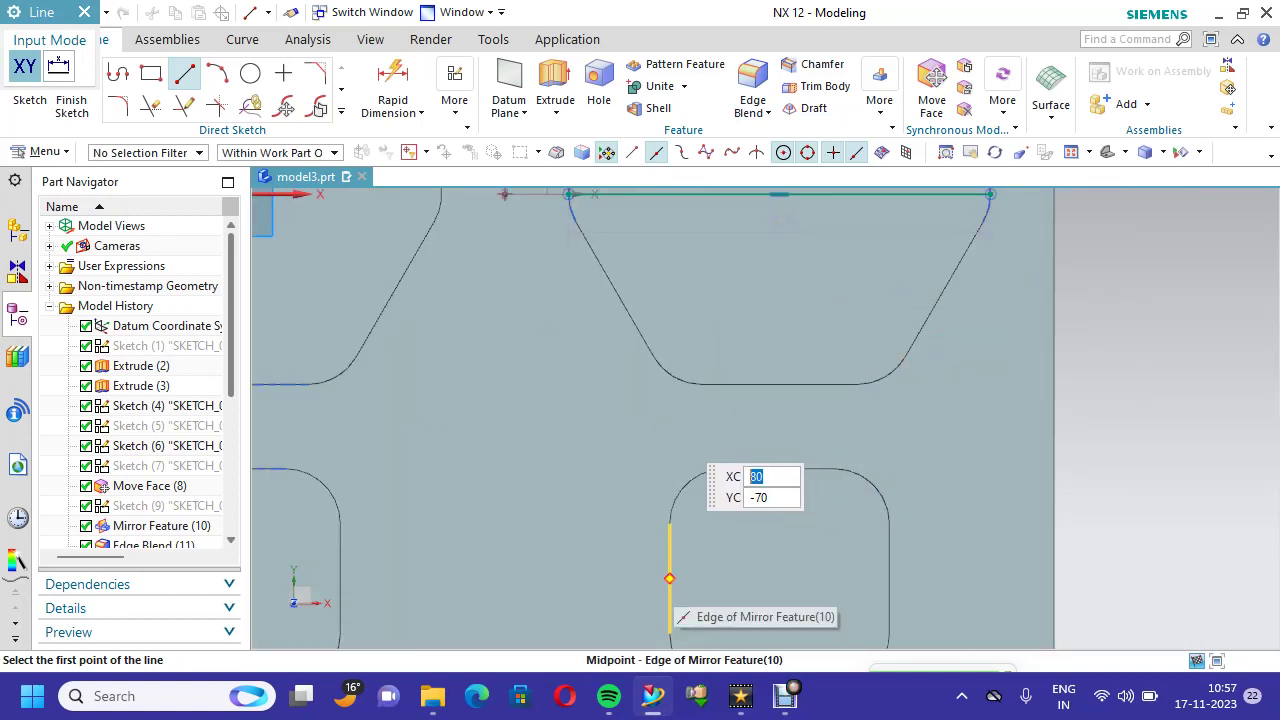
pyautogui.click(670, 577)
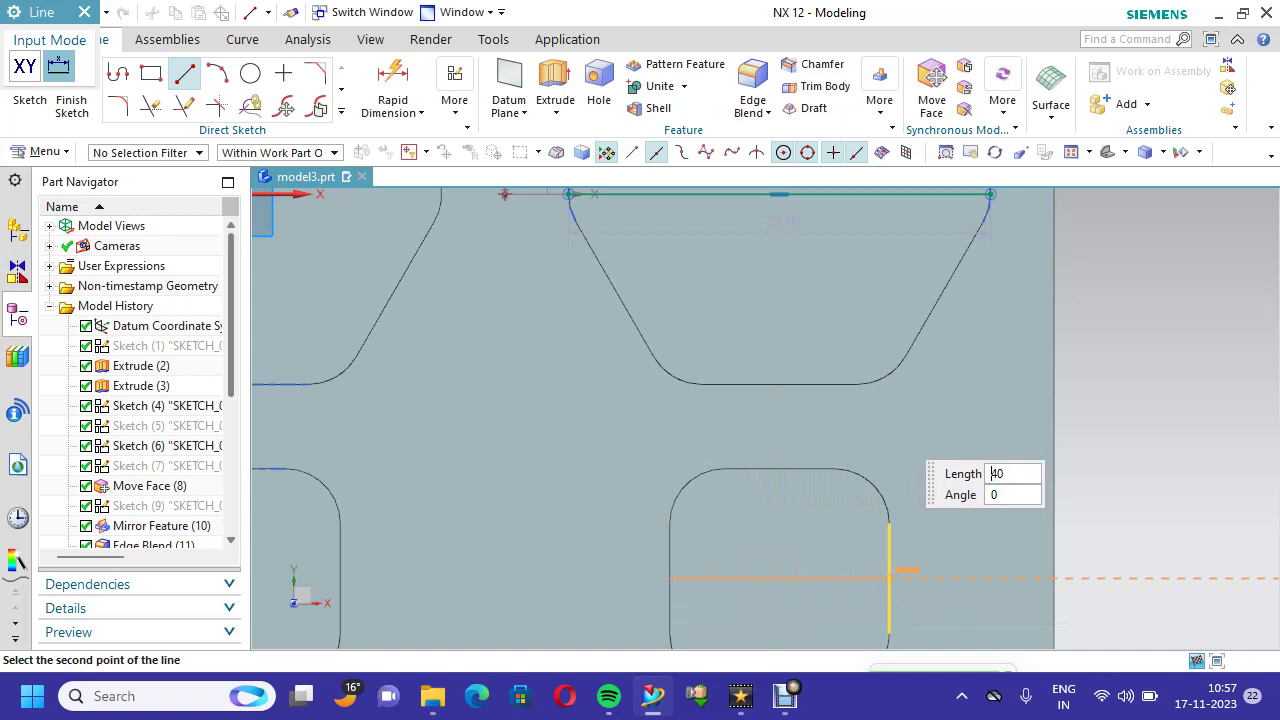
pyautogui.click(990, 193)
pyautogui.scroll(-4, 1050, 538)
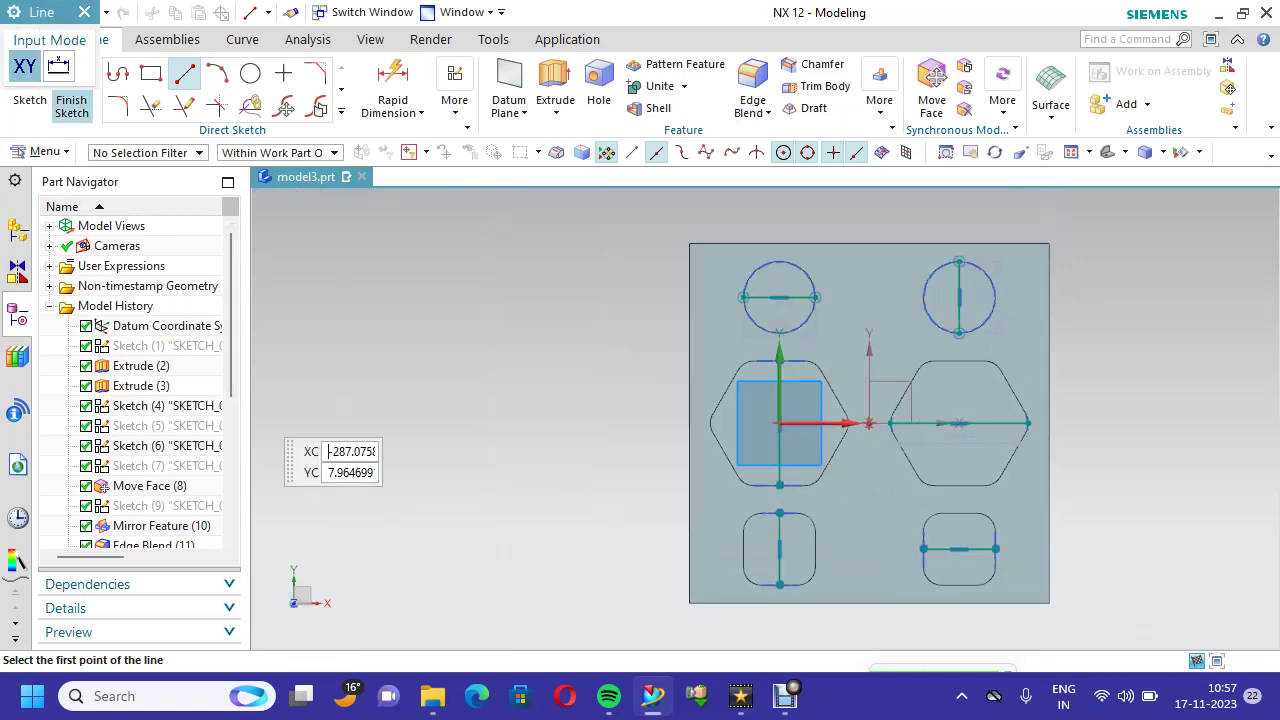
pyautogui.click(71, 106)
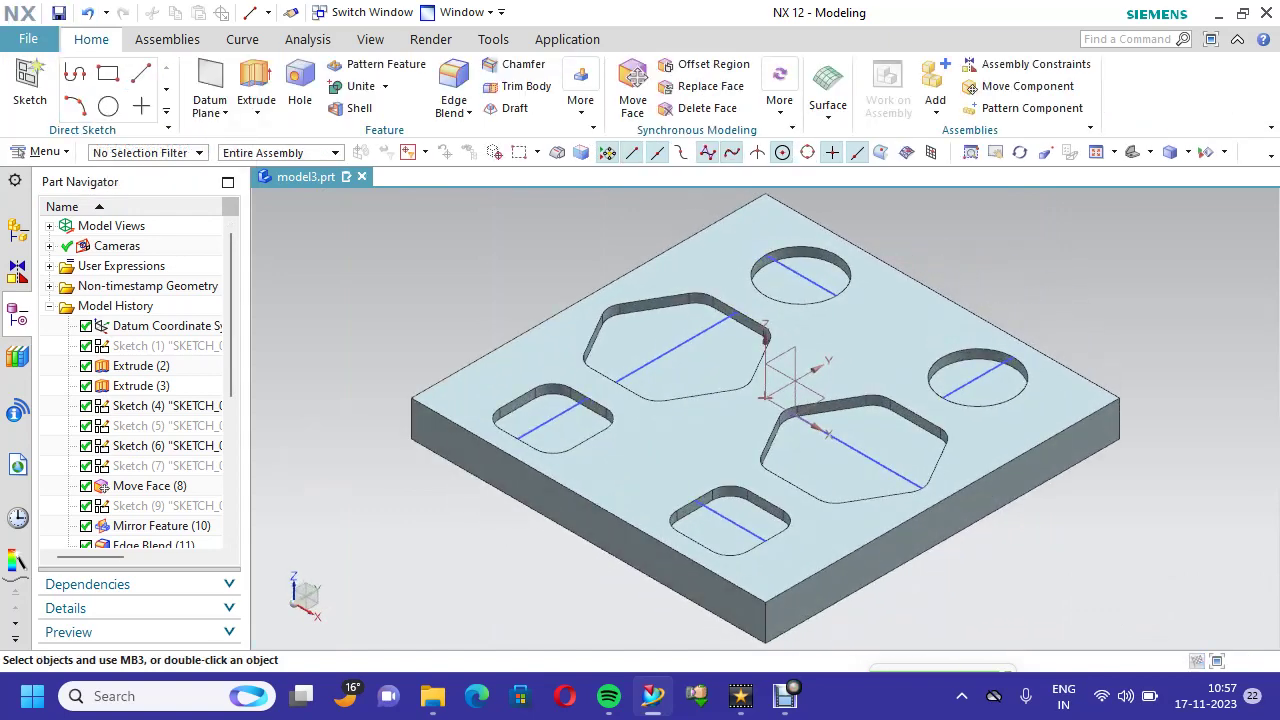
# - Start a legacy Extract of edge curves and select the five top edges on the +X half of the left rounded-square pocket
pyautogui.scroll(3, 562, 451)
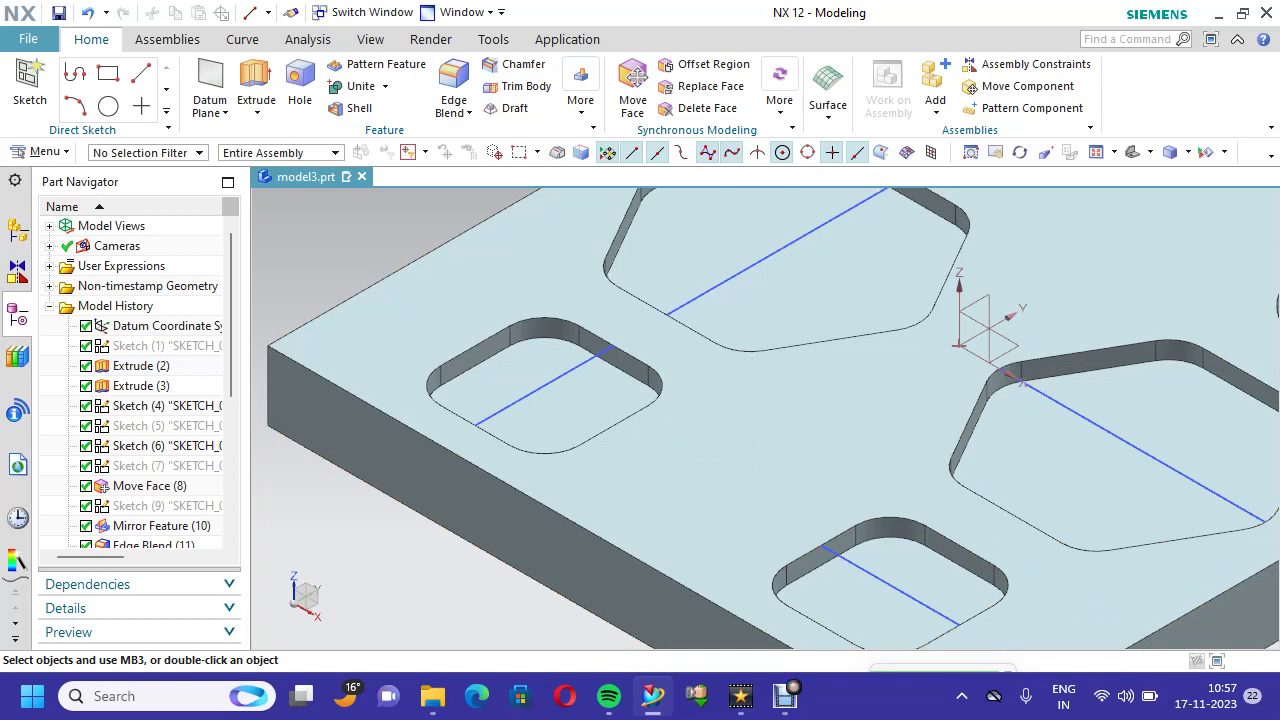
pyautogui.click(44, 152)
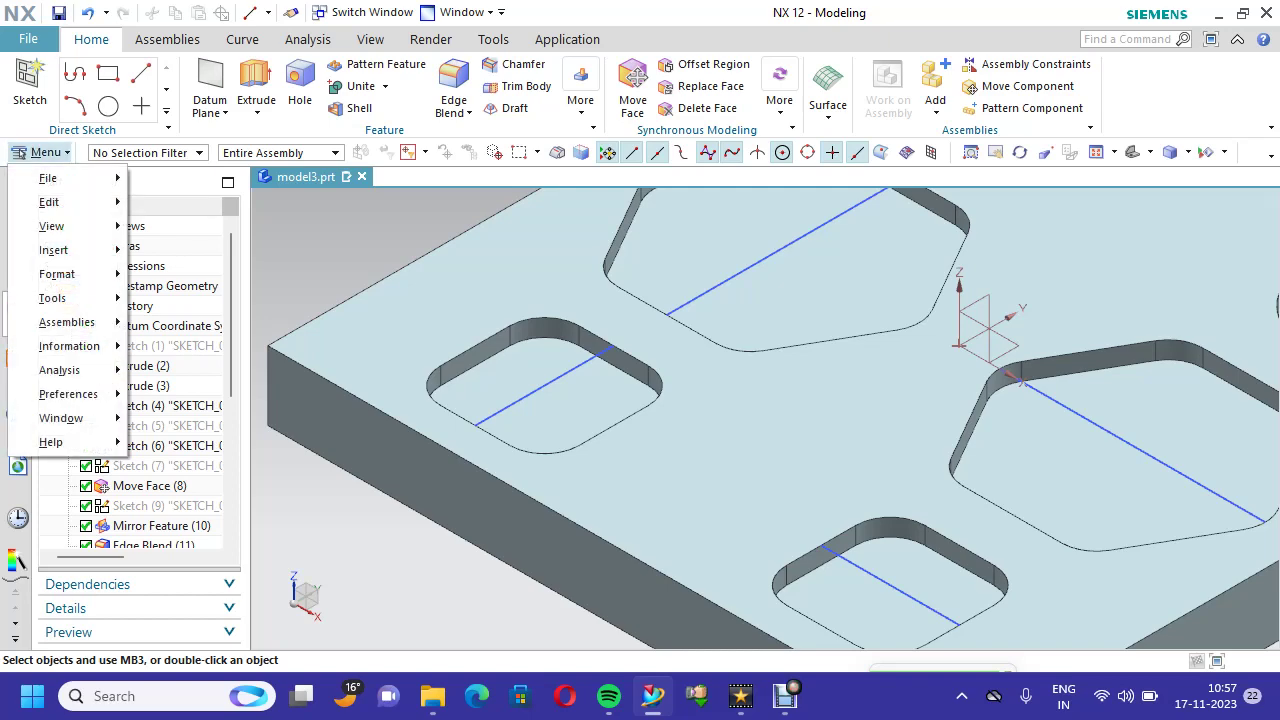
pyautogui.moveTo(55, 226)
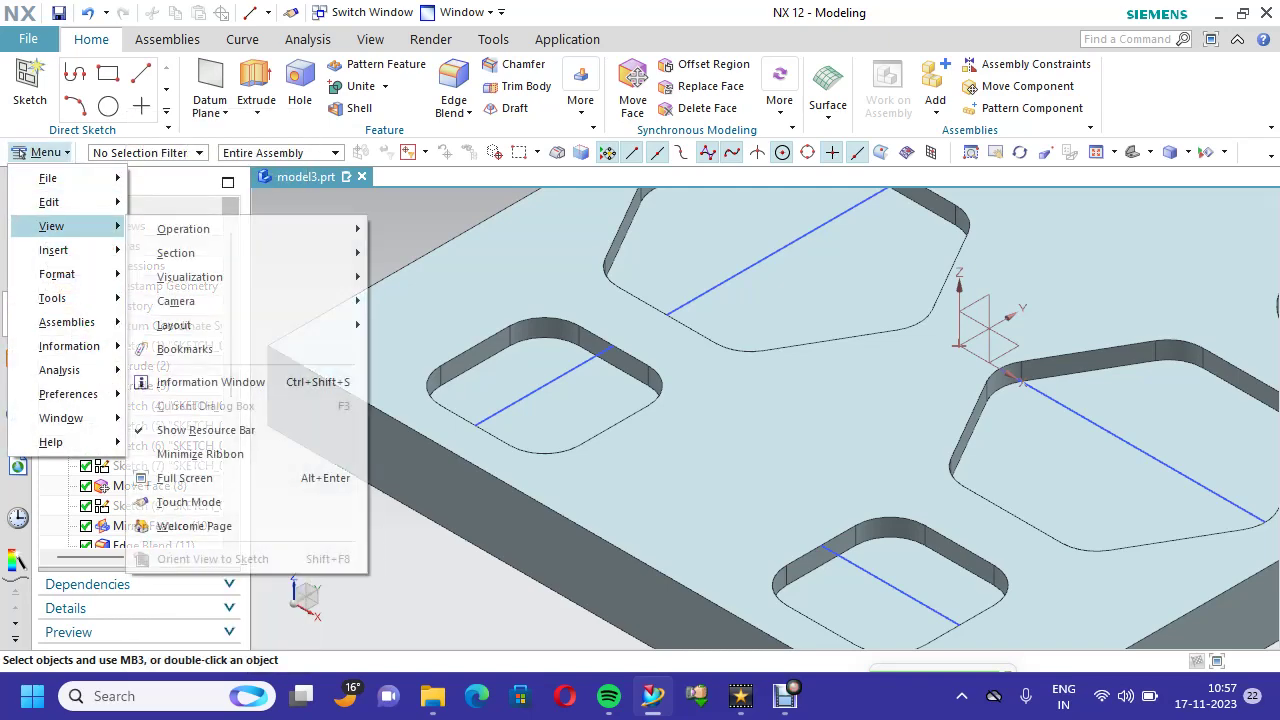
pyautogui.moveTo(53, 250)
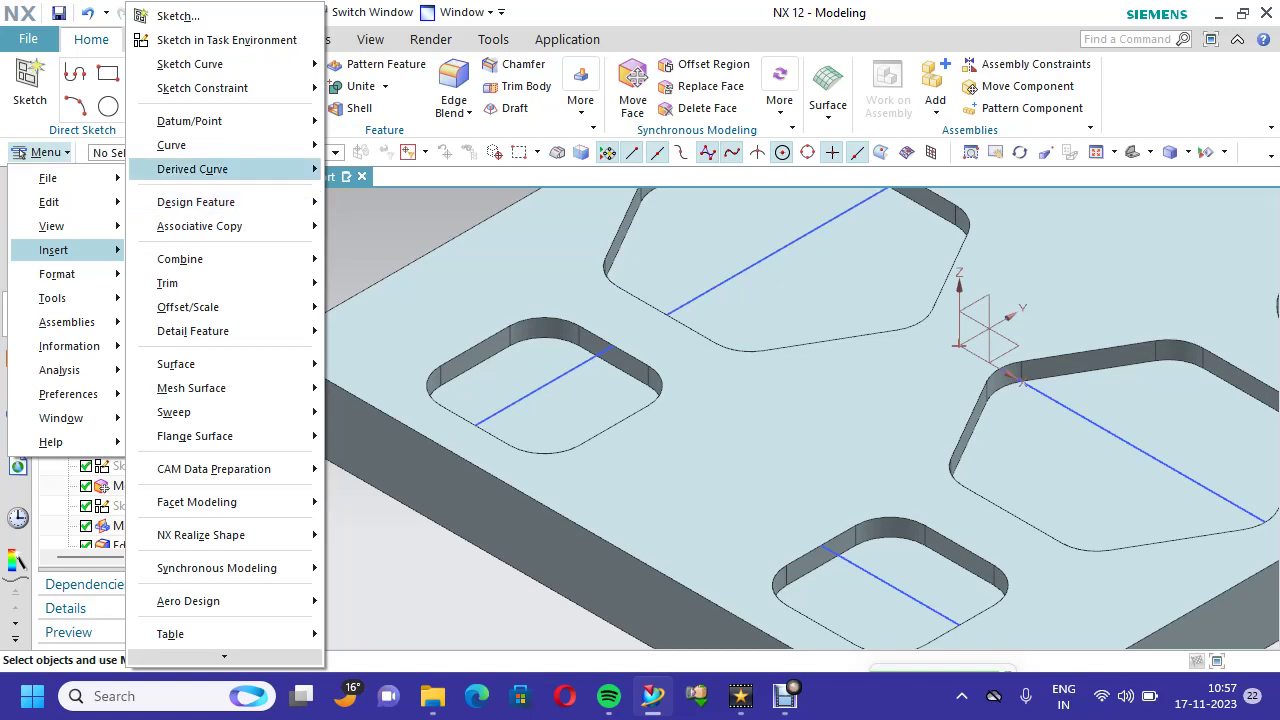
pyautogui.moveTo(192, 169)
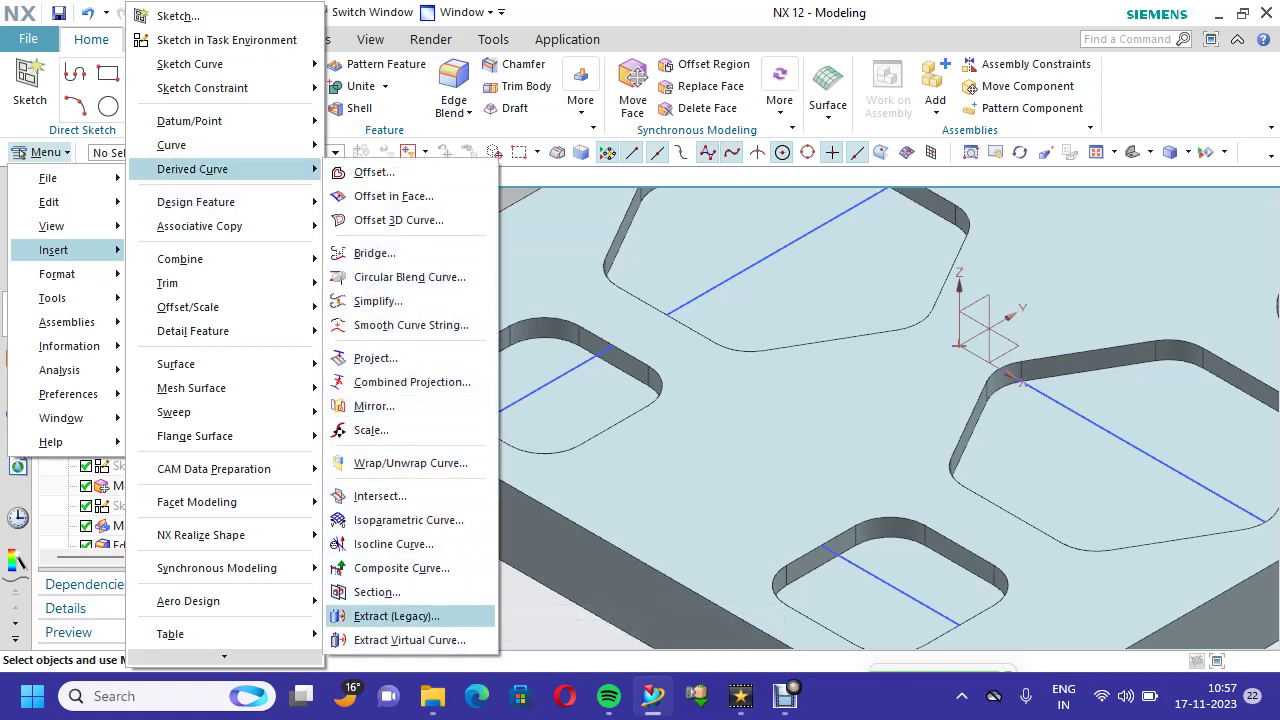
pyautogui.click(396, 616)
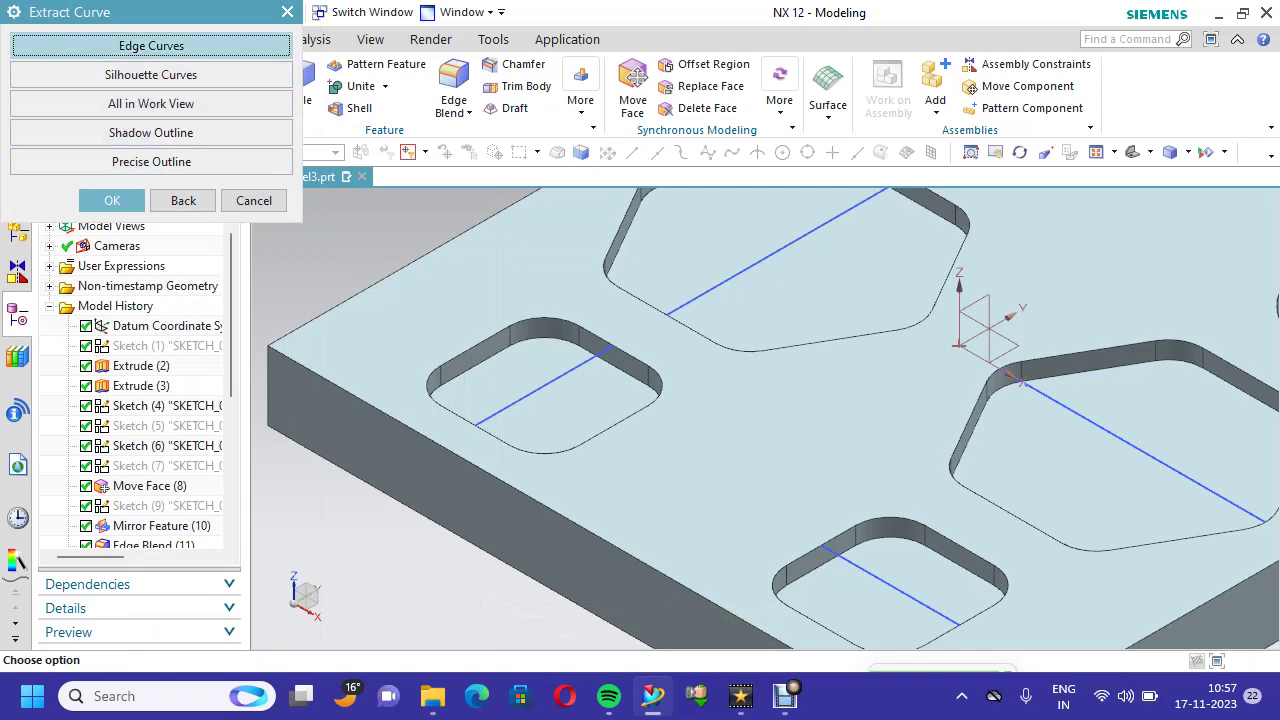
pyautogui.click(151, 46)
pyautogui.scroll(1, 584, 397)
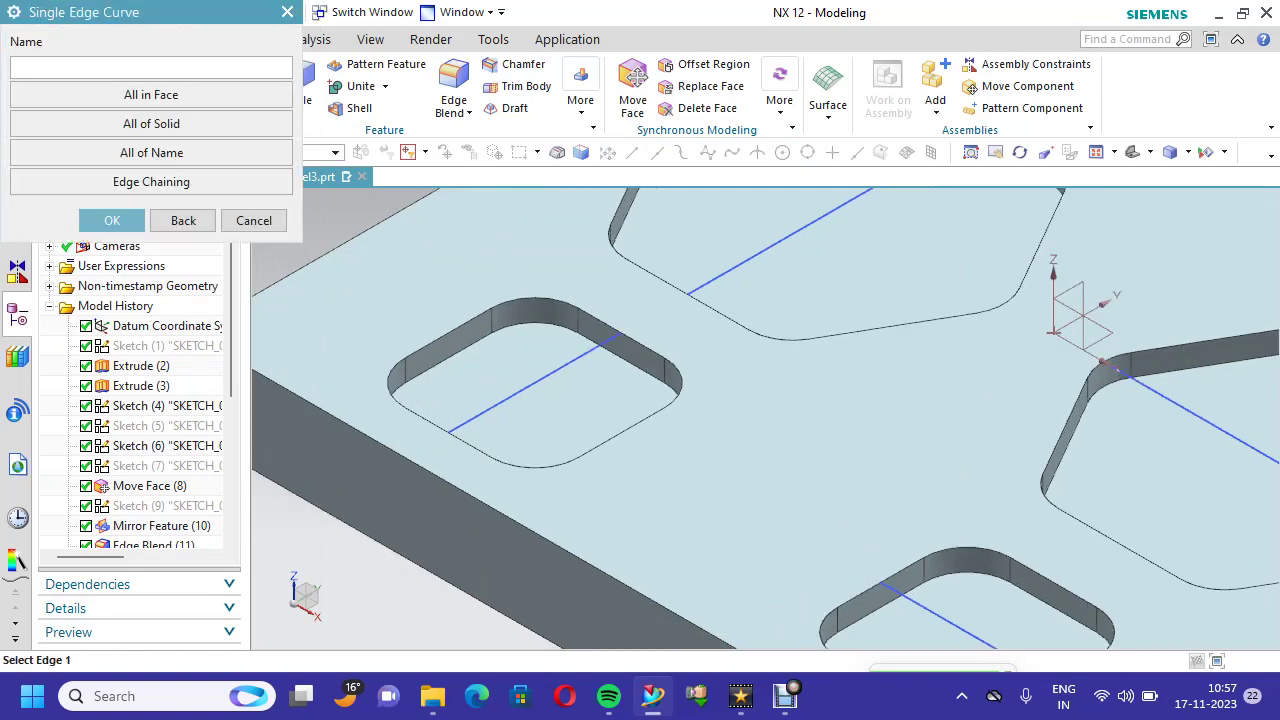
pyautogui.scroll(2, 548, 506)
pyautogui.click(400, 399)
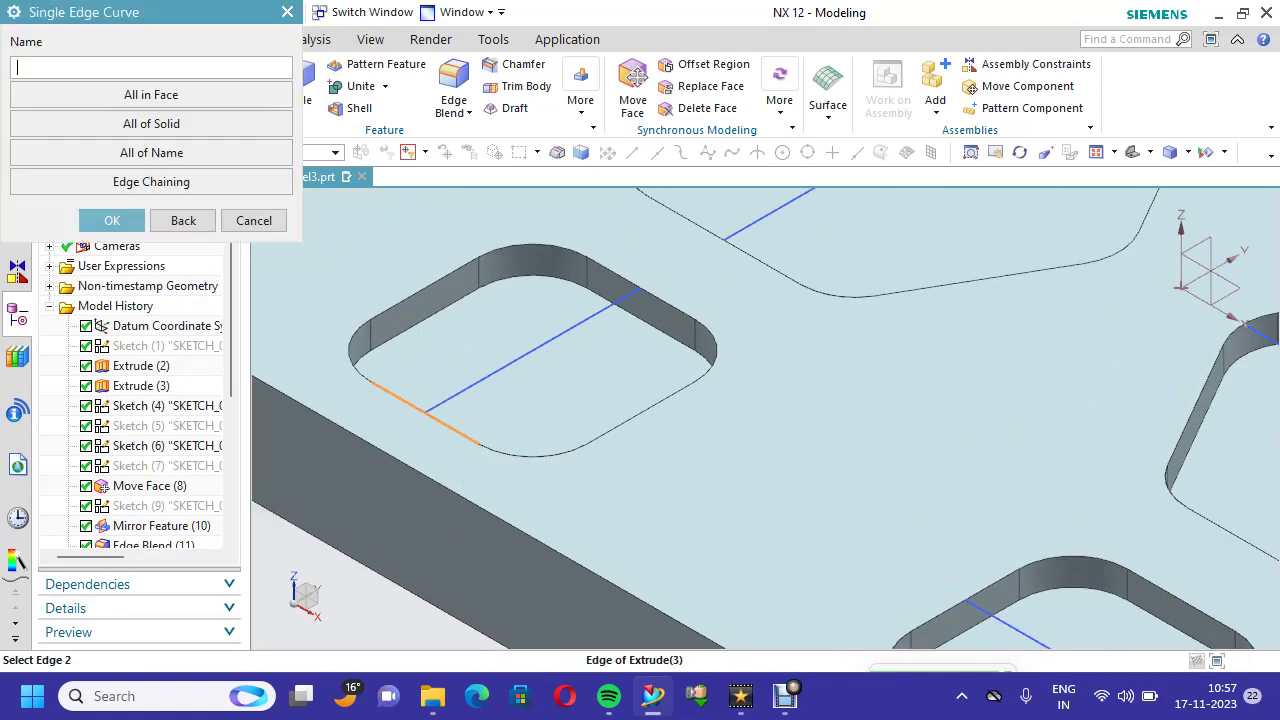
pyautogui.click(532, 456)
pyautogui.click(641, 412)
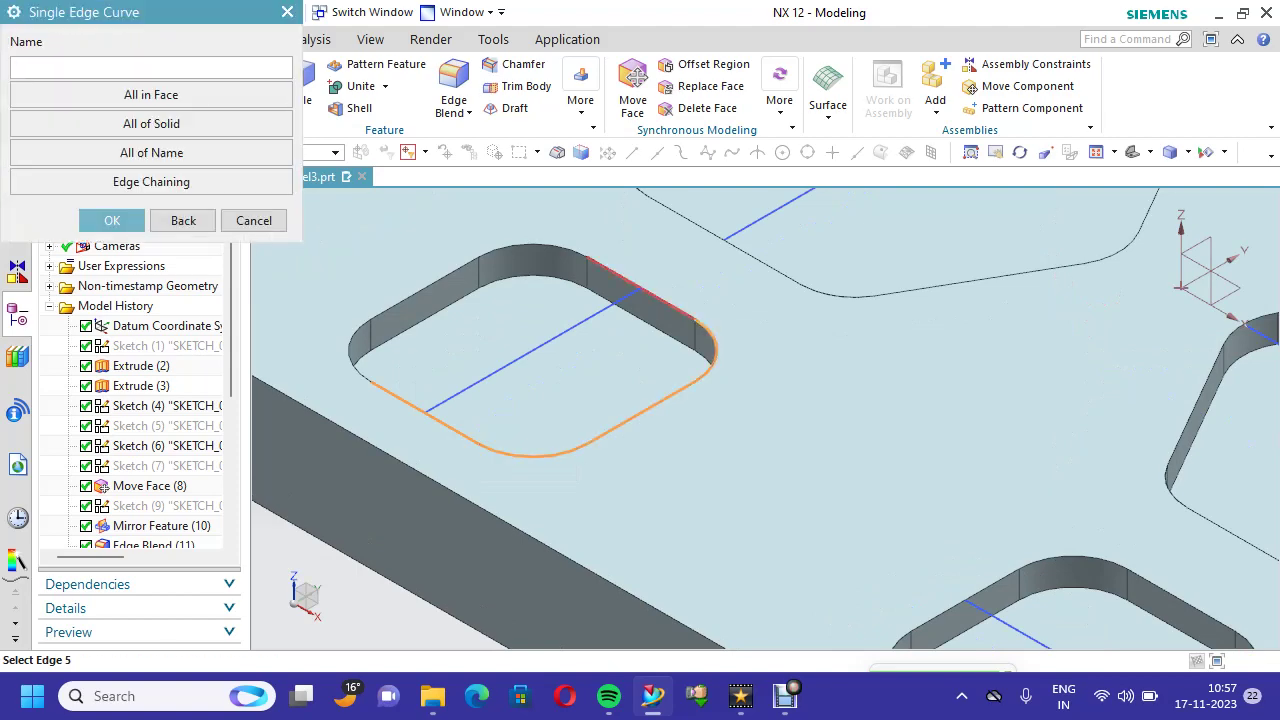
pyautogui.click(662, 308)
# - Add the seven top edges on the left hexagonal pocket's +X half and the left circular pocket's full edge to the selection
pyautogui.scroll(-3, 855, 360)
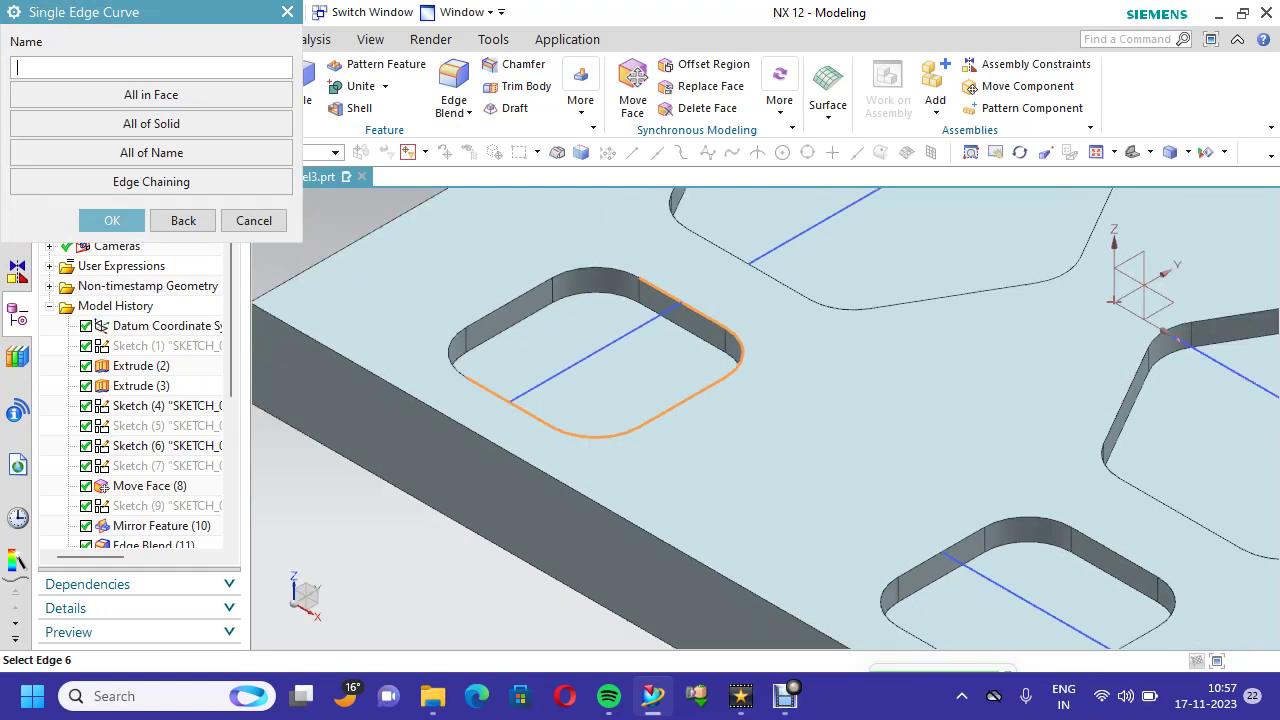
pyautogui.scroll(5, 860, 420)
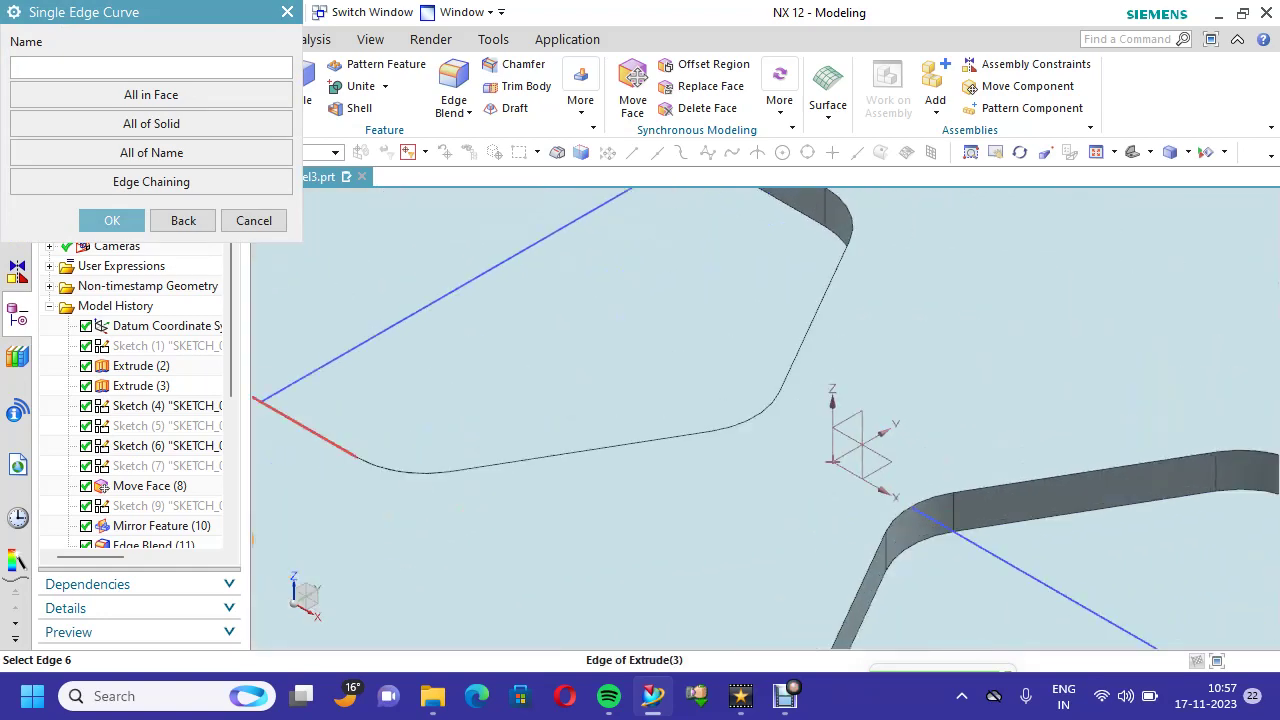
pyautogui.click(306, 428)
pyautogui.click(390, 468)
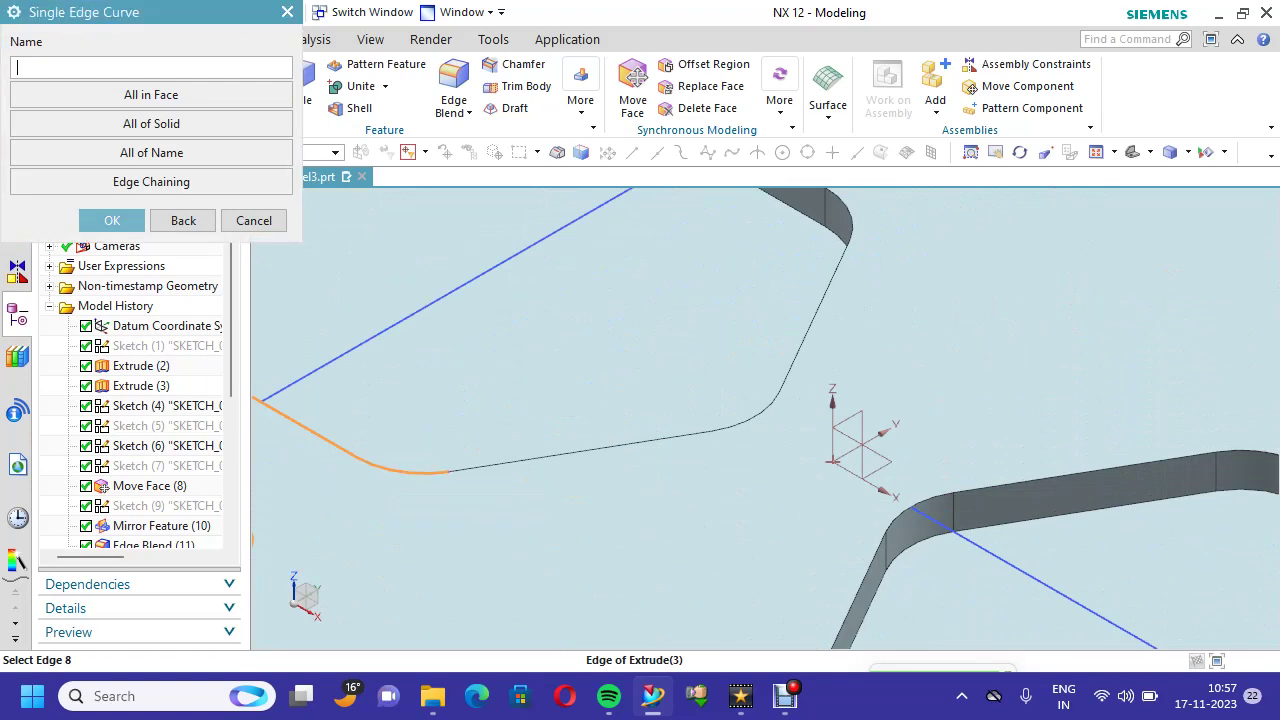
pyautogui.click(600, 447)
pyautogui.click(757, 414)
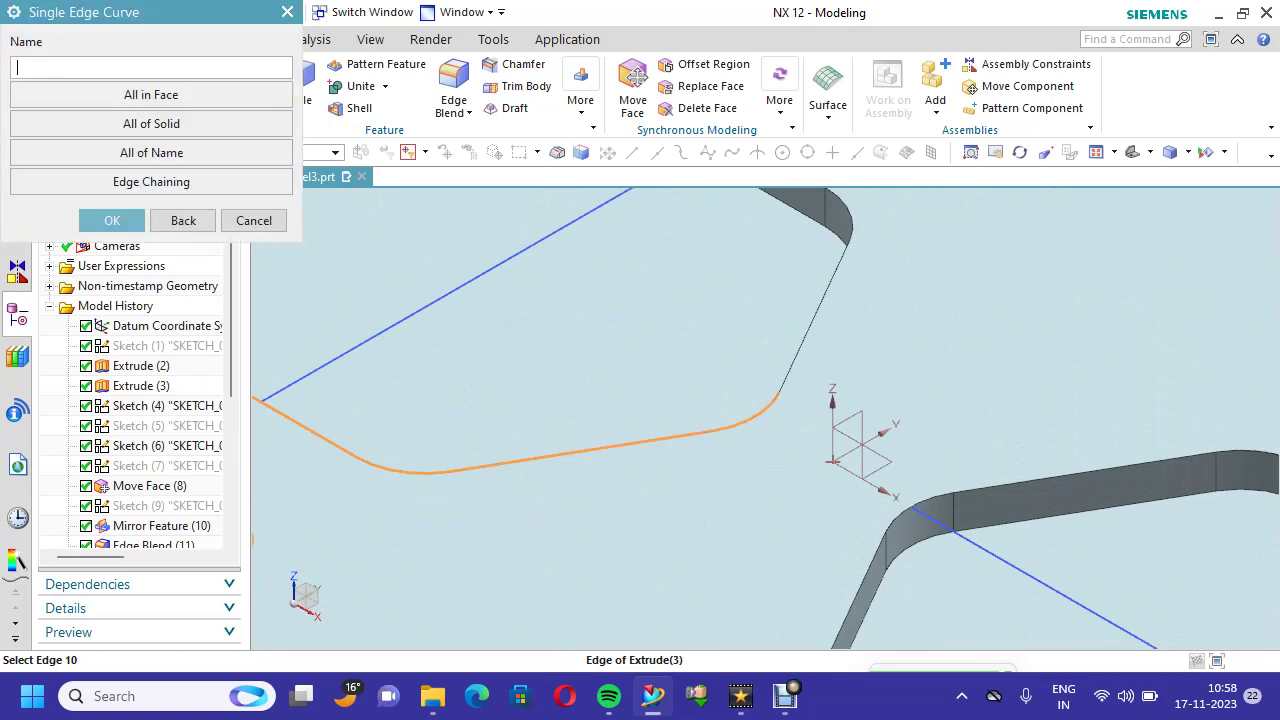
pyautogui.click(815, 316)
pyautogui.scroll(-3, 940, 258)
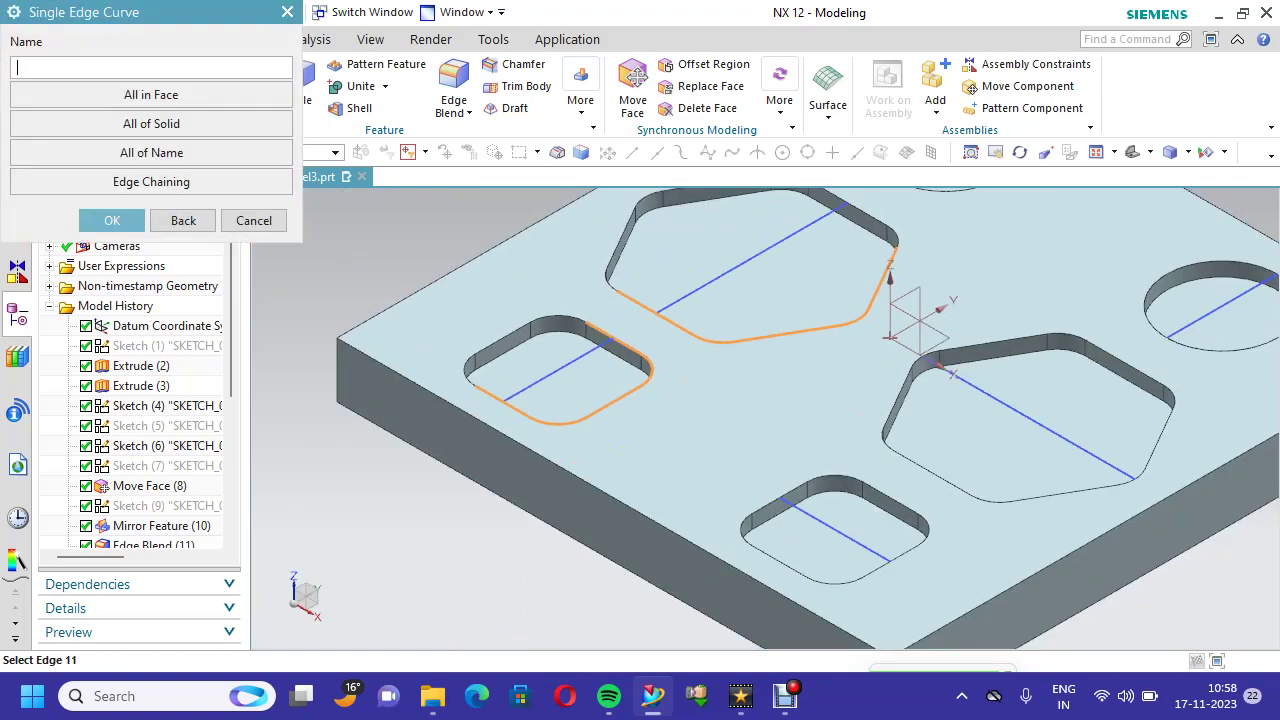
pyautogui.scroll(5, 910, 205)
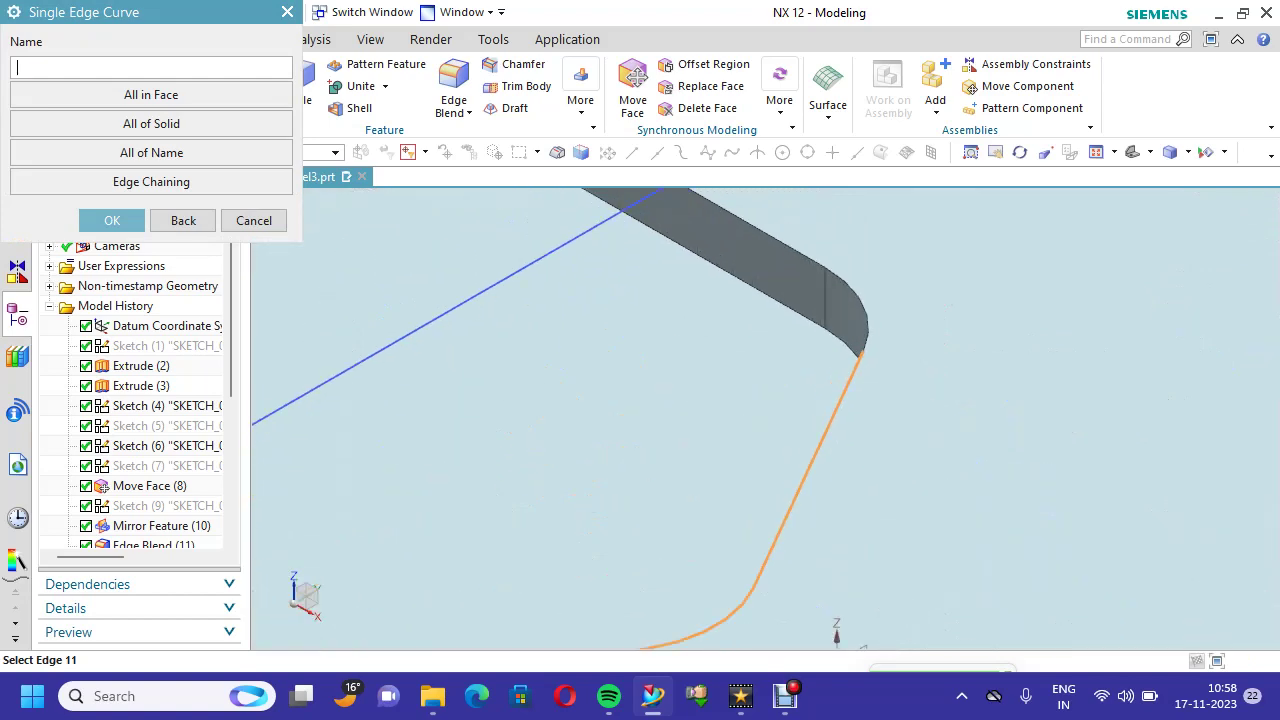
pyautogui.click(857, 295)
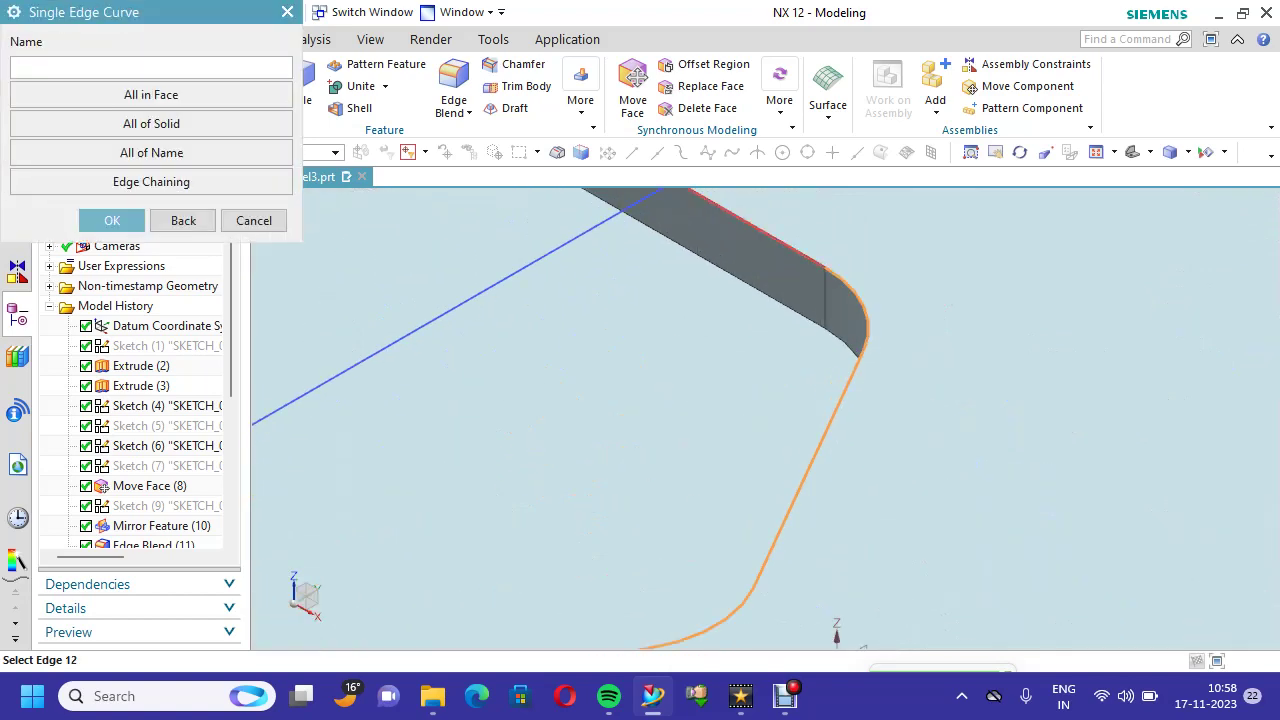
pyautogui.click(757, 228)
pyautogui.scroll(-5, 1075, 350)
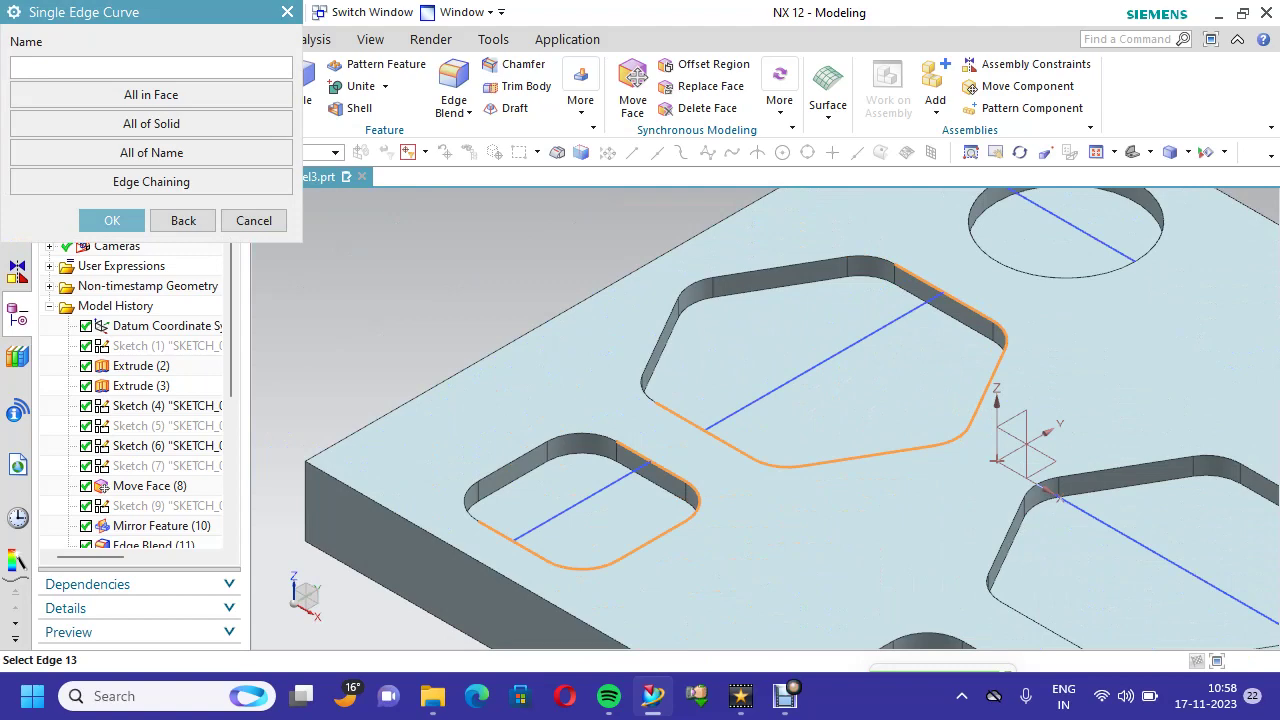
pyautogui.click(1090, 275)
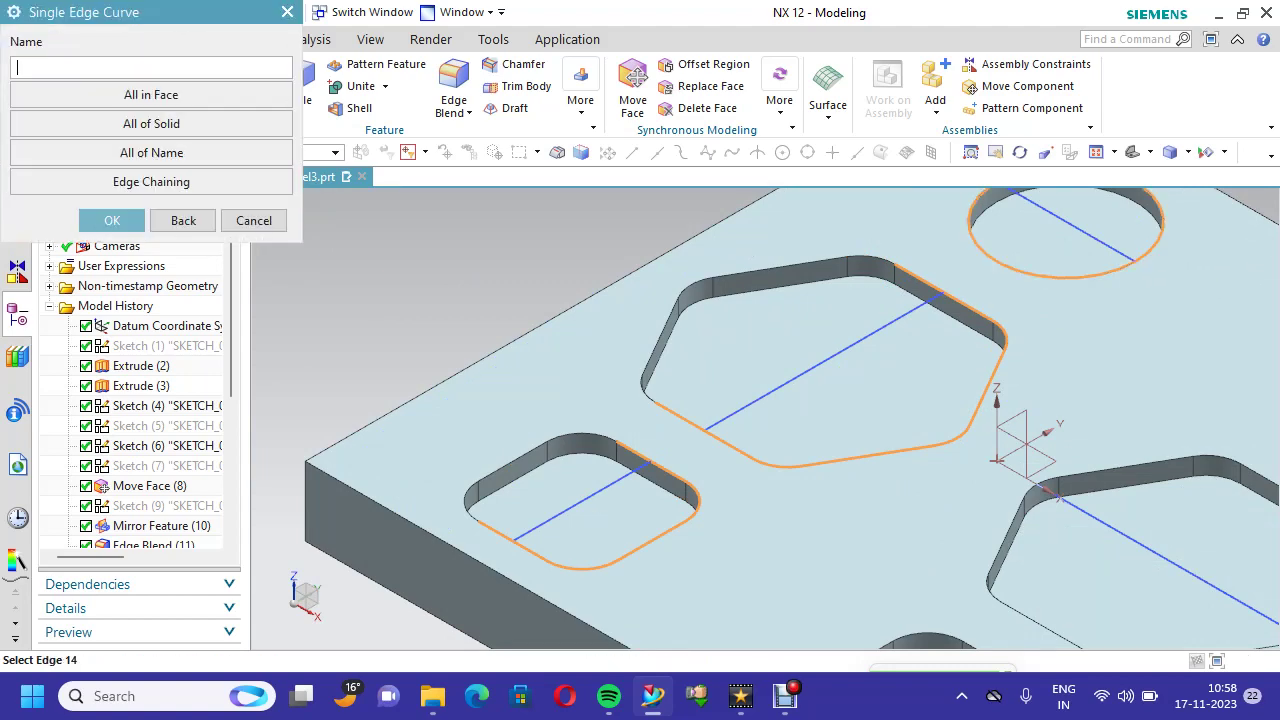
# - Add the five top edges on the +Y half of the right rounded-square pocket, including both edges its dividing line meets
pyautogui.rightClick(321, 234)
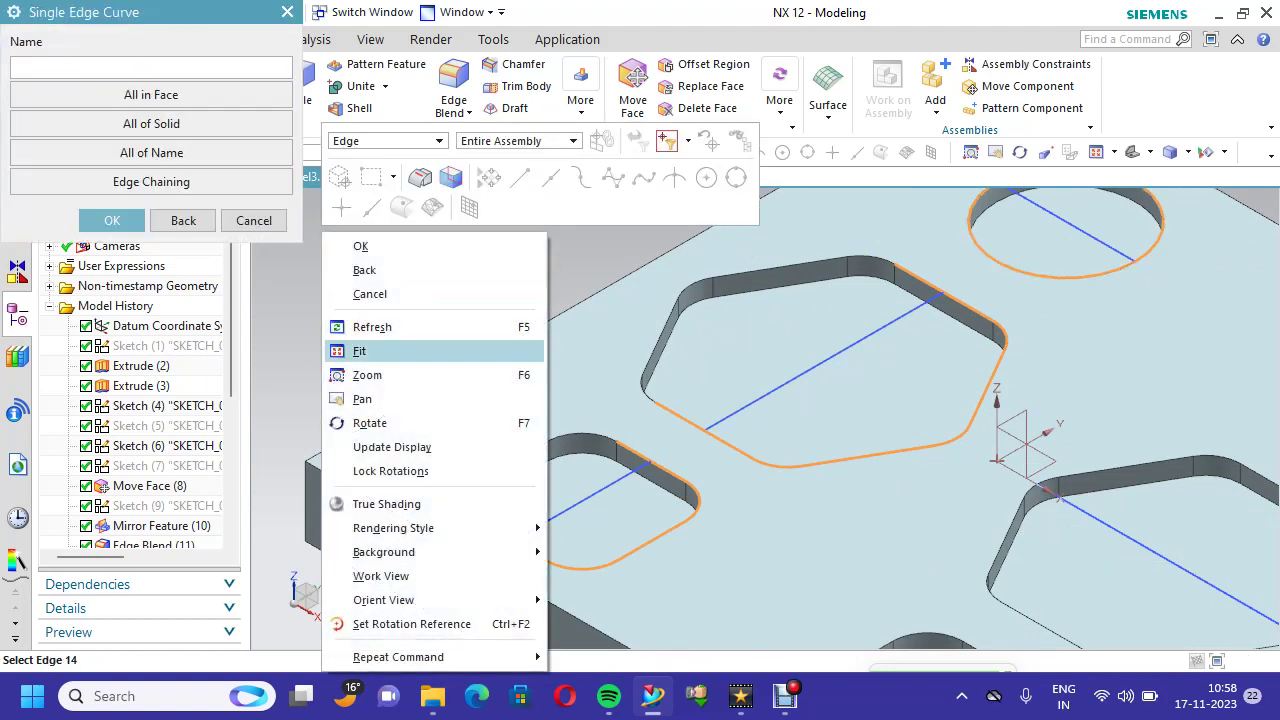
pyautogui.click(365, 348)
pyautogui.scroll(4, 540, 418)
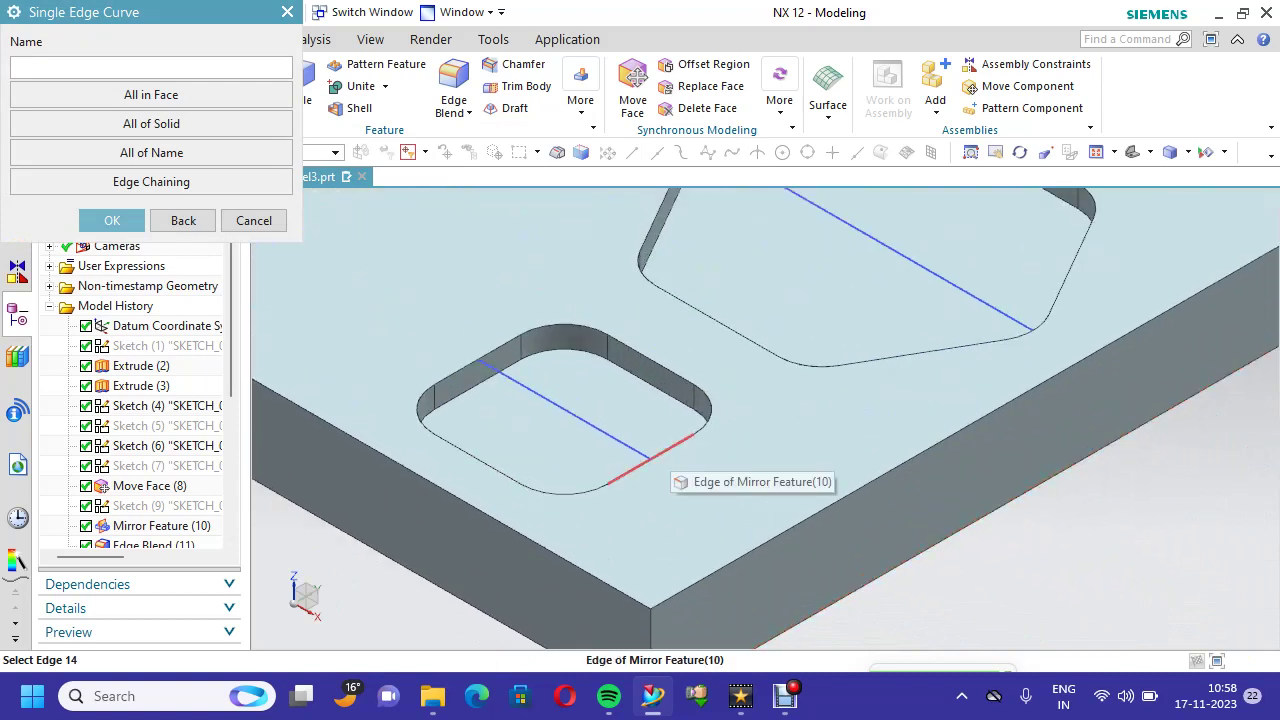
pyautogui.click(651, 459)
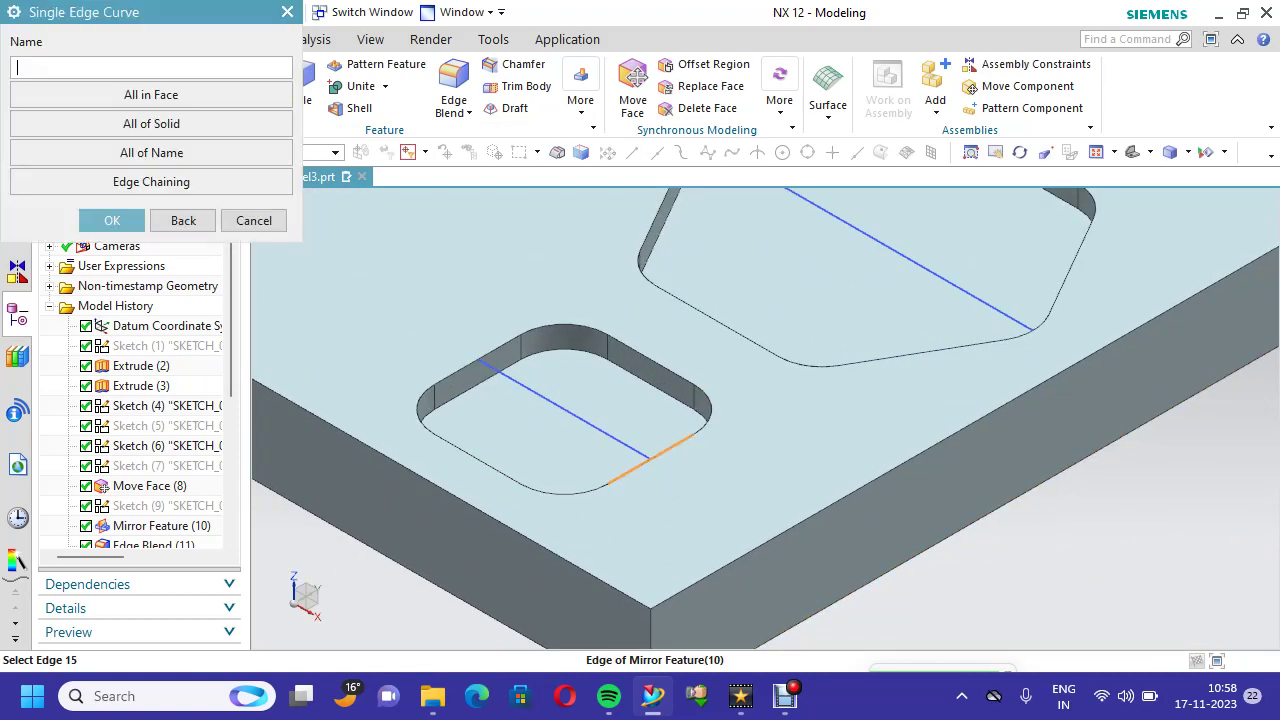
pyautogui.click(651, 360)
pyautogui.click(564, 324)
pyautogui.click(477, 361)
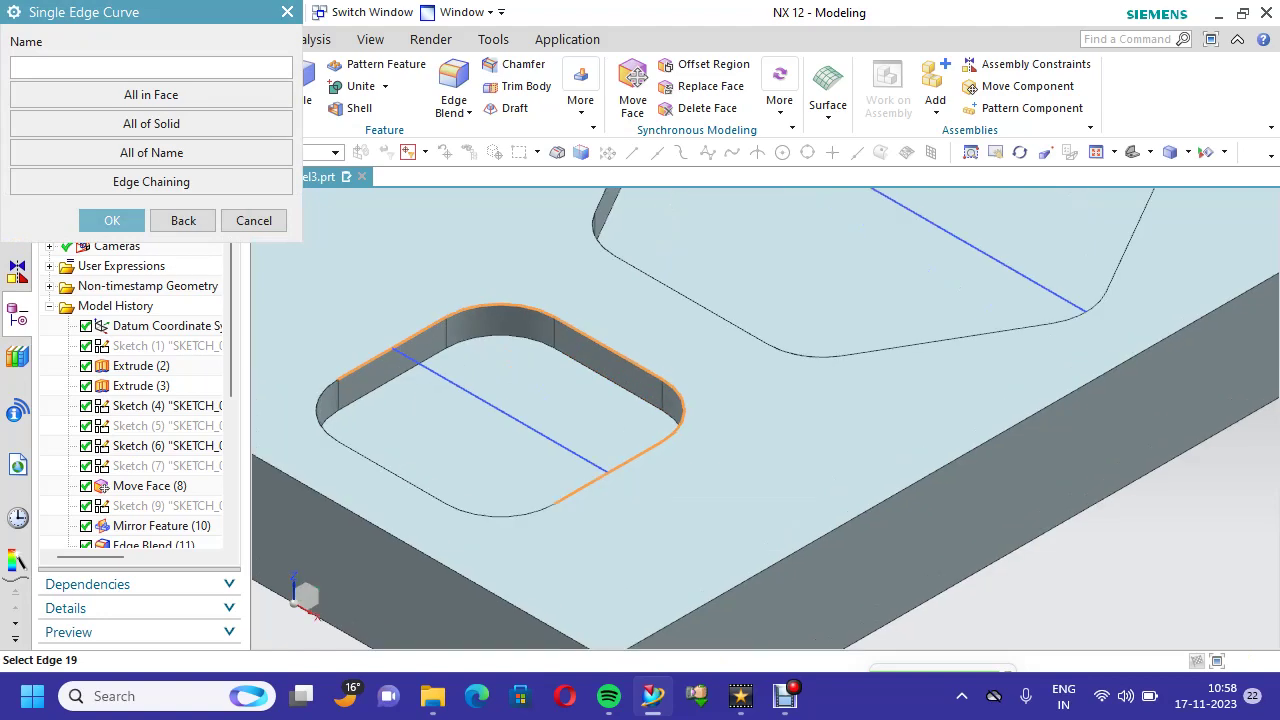
# - Add five connected top edges of the right hexagonal pocket, from its straight -Y side around the +X corner to the adjacent slanted side
pyautogui.scroll(-2, 741, 212)
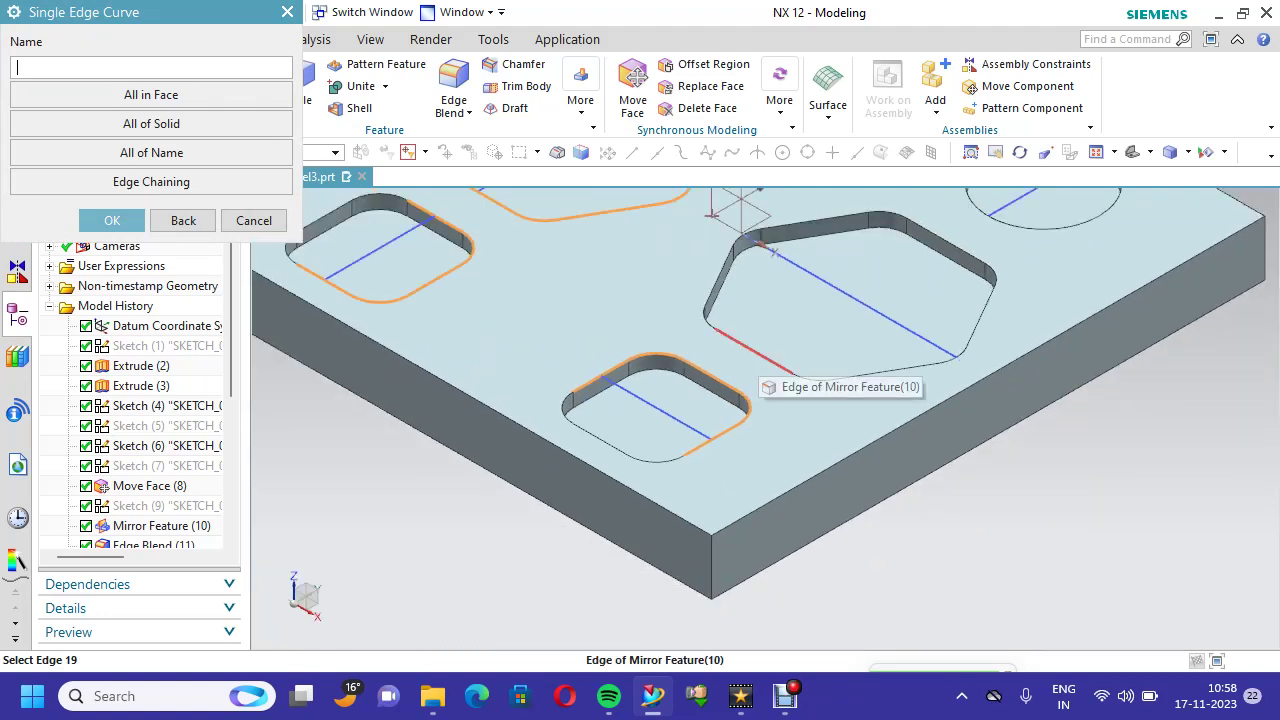
pyautogui.click(753, 352)
pyautogui.click(815, 378)
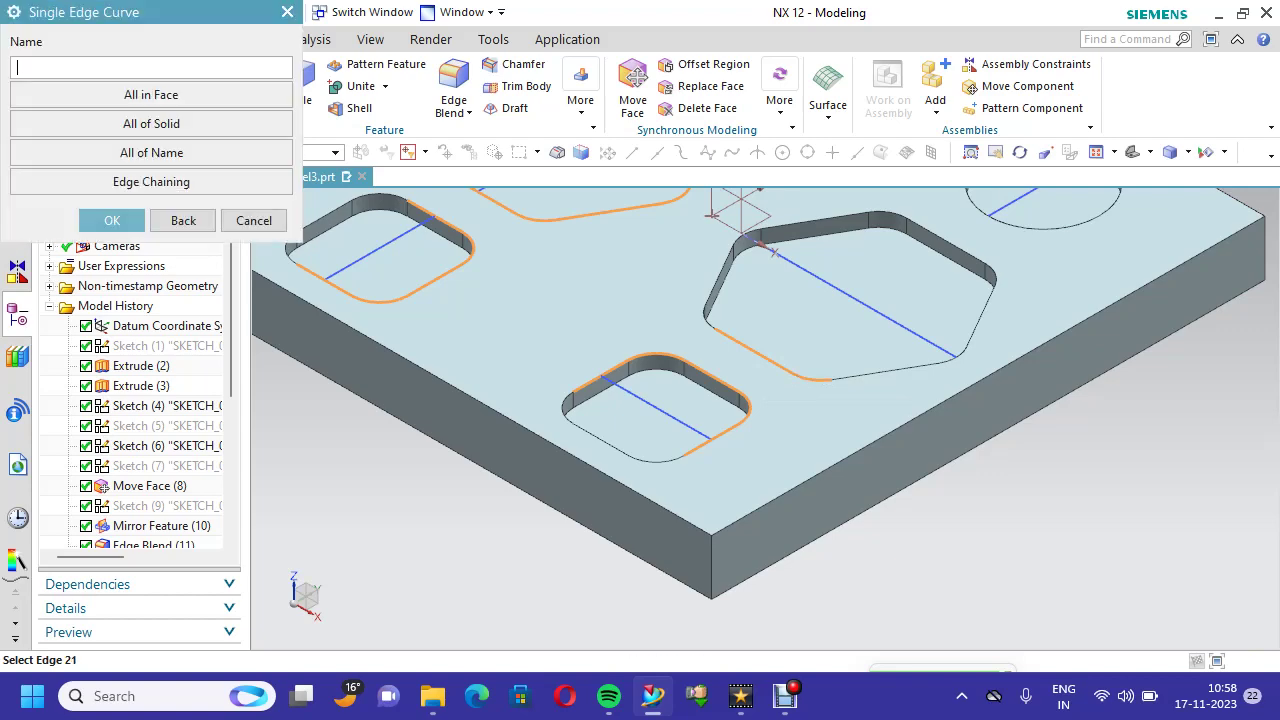
pyautogui.click(870, 373)
pyautogui.click(956, 353)
pyautogui.click(978, 318)
# - Add the right circular pocket's top edge, extract all selected edges as curves and end the Extract Curve command
pyautogui.scroll(-2, 1130, 294)
pyautogui.scroll(3, 1181, 258)
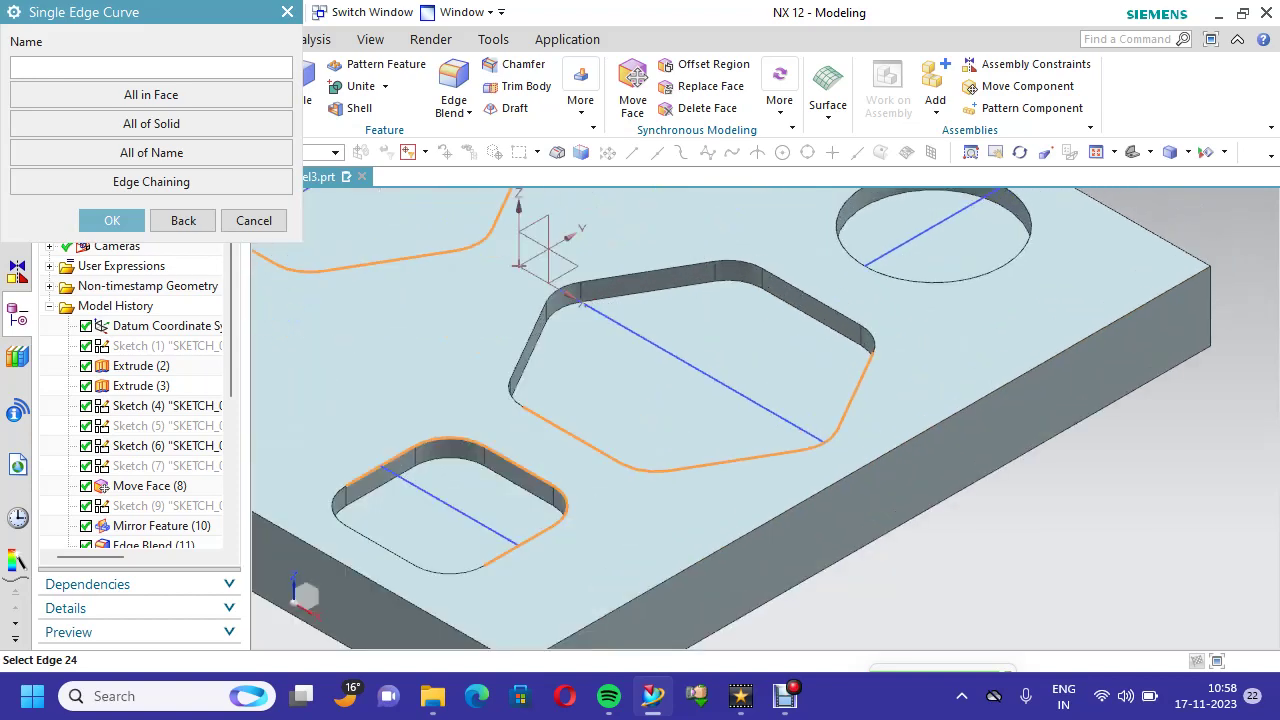
pyautogui.scroll(-1, 1230, 222)
pyautogui.click(972, 262)
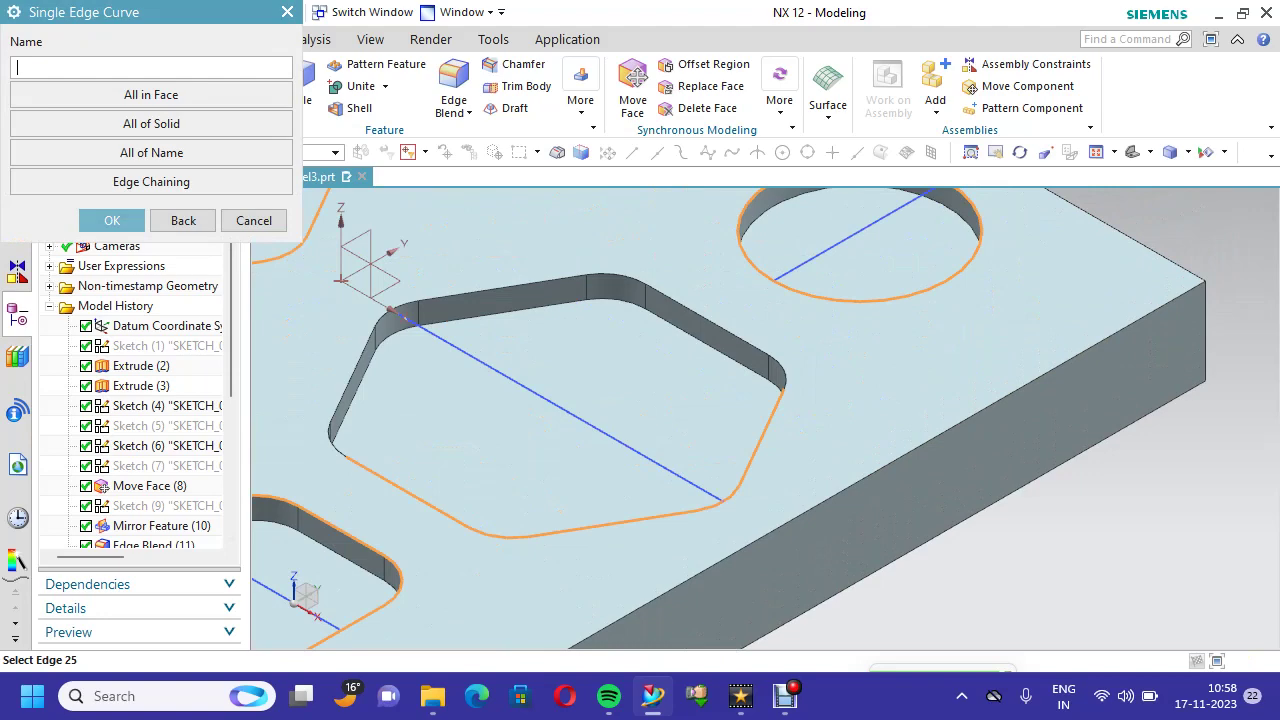
pyautogui.press('Return')
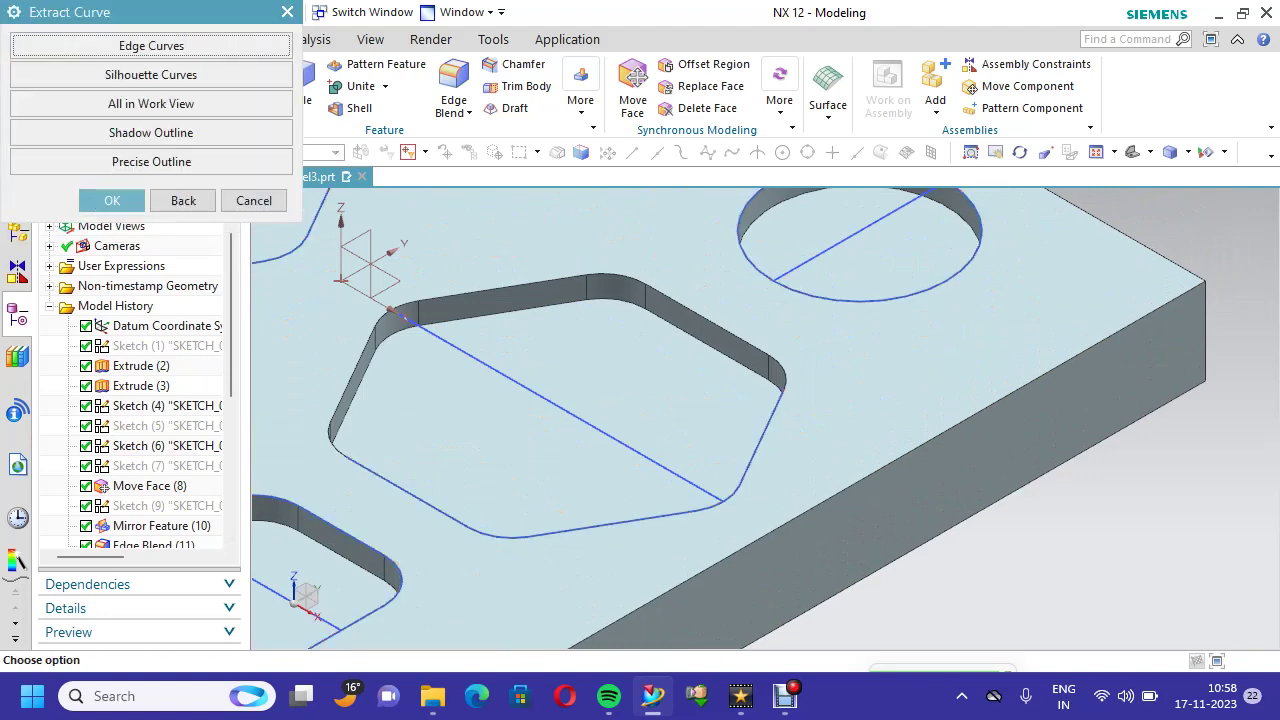
pyautogui.click(112, 200)
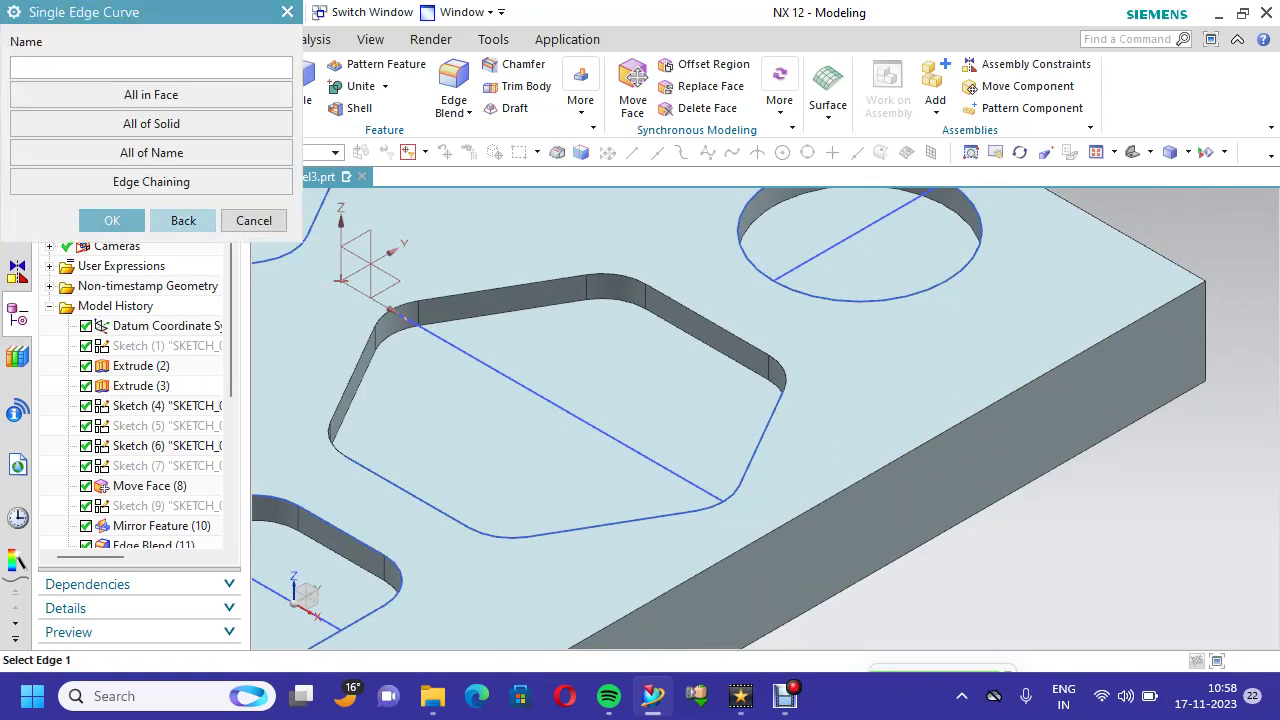
pyautogui.click(183, 220)
pyautogui.scroll(-6, 539, 463)
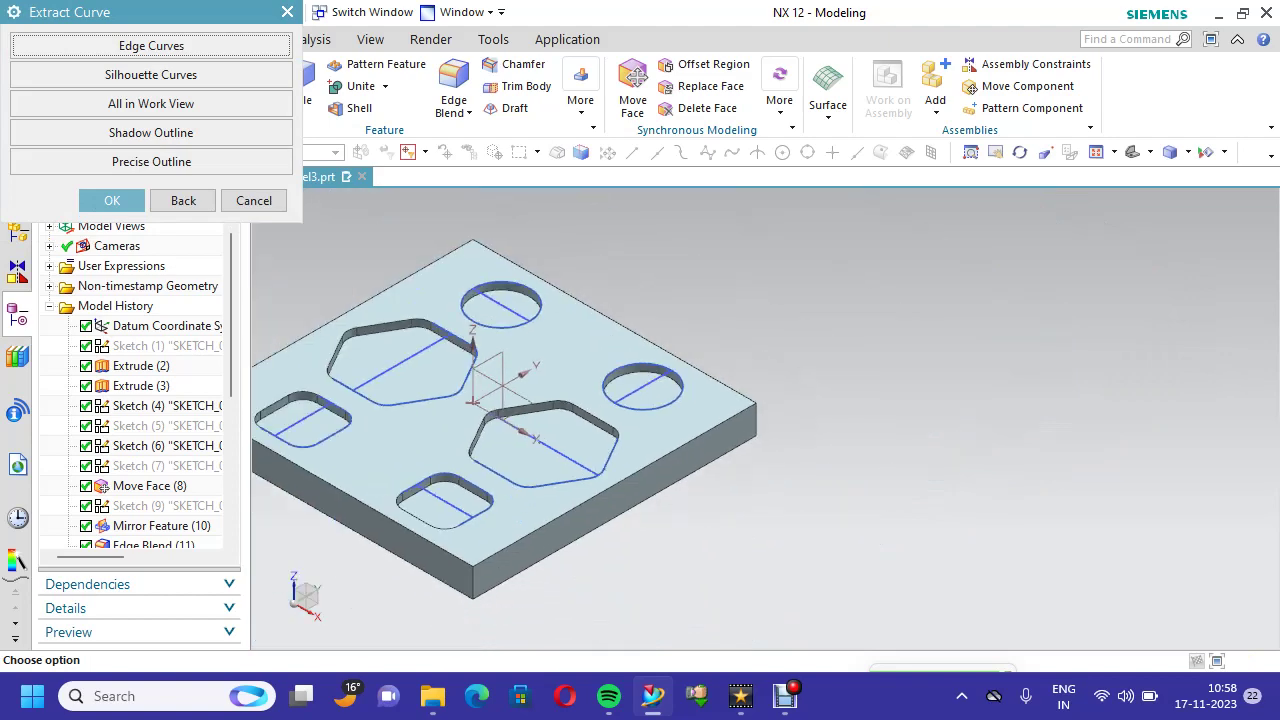
pyautogui.click(253, 200)
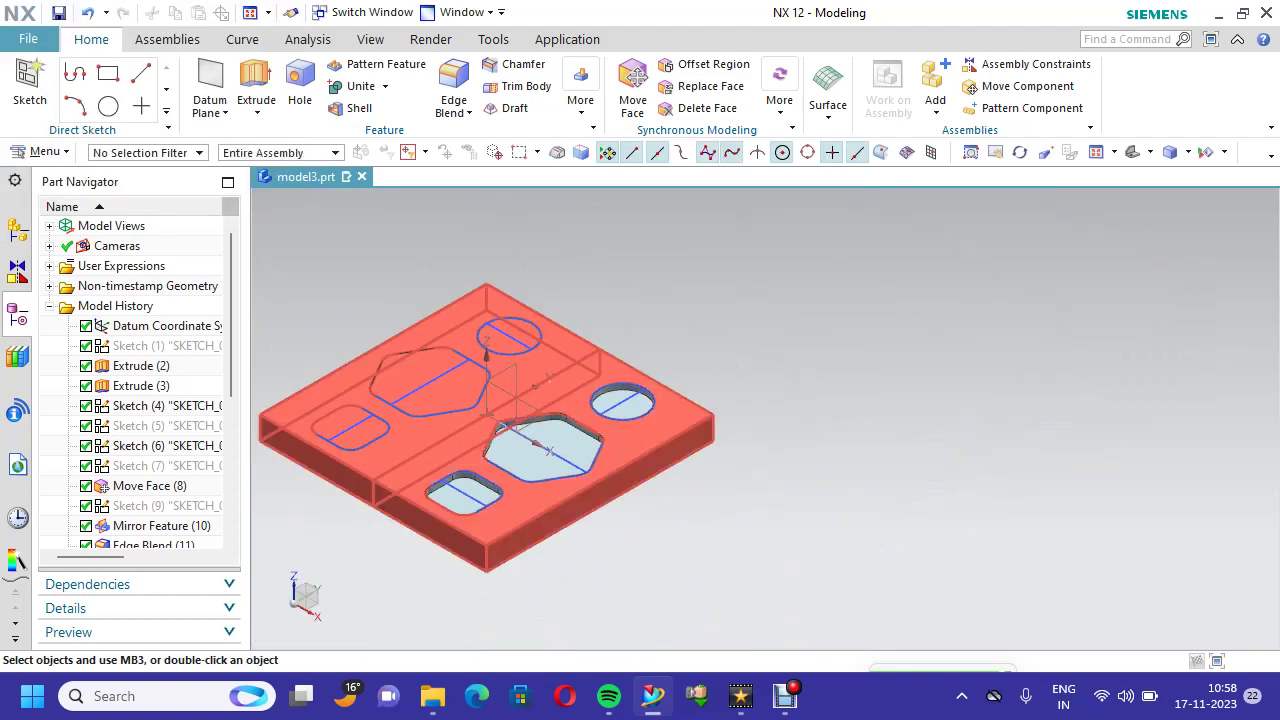
# - Trim the left rounded-square pocket's +Y straight edge curve at its dividing line with Trim Curve, keeping the +X portion
pyautogui.scroll(3, 332, 485)
pyautogui.scroll(2, 345, 470)
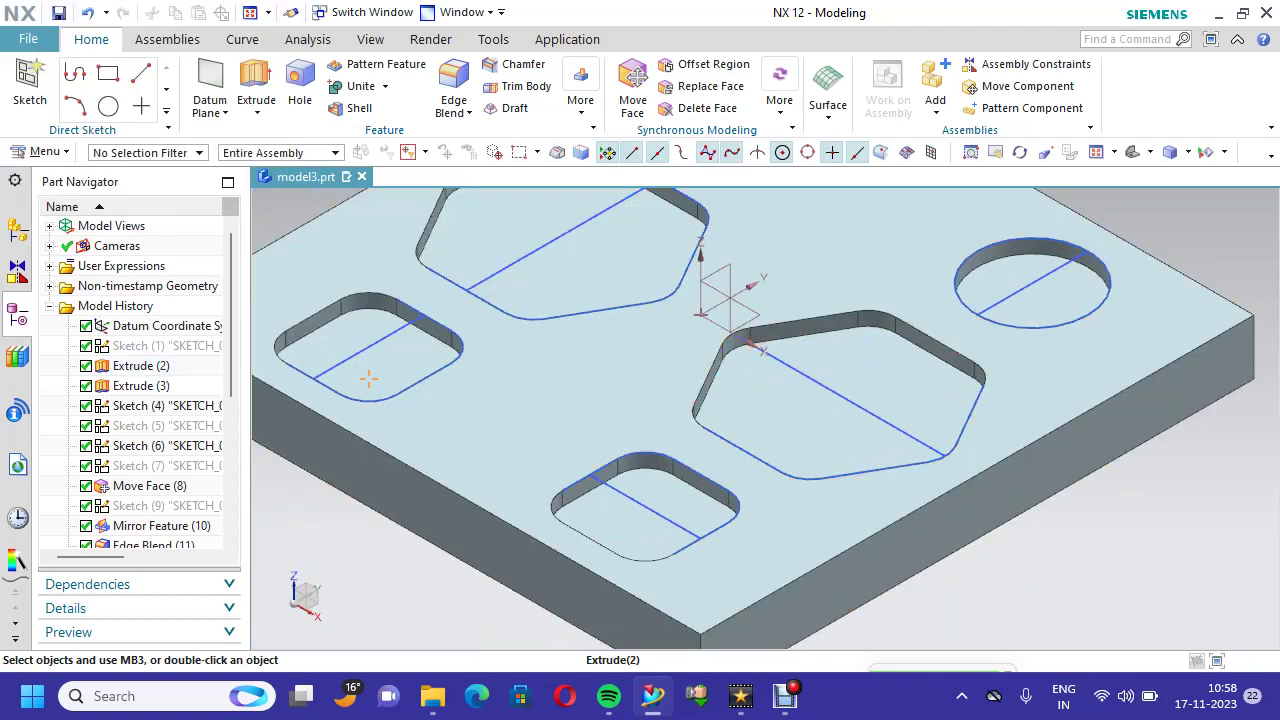
pyautogui.rightClick(288, 205)
pyautogui.click(318, 241)
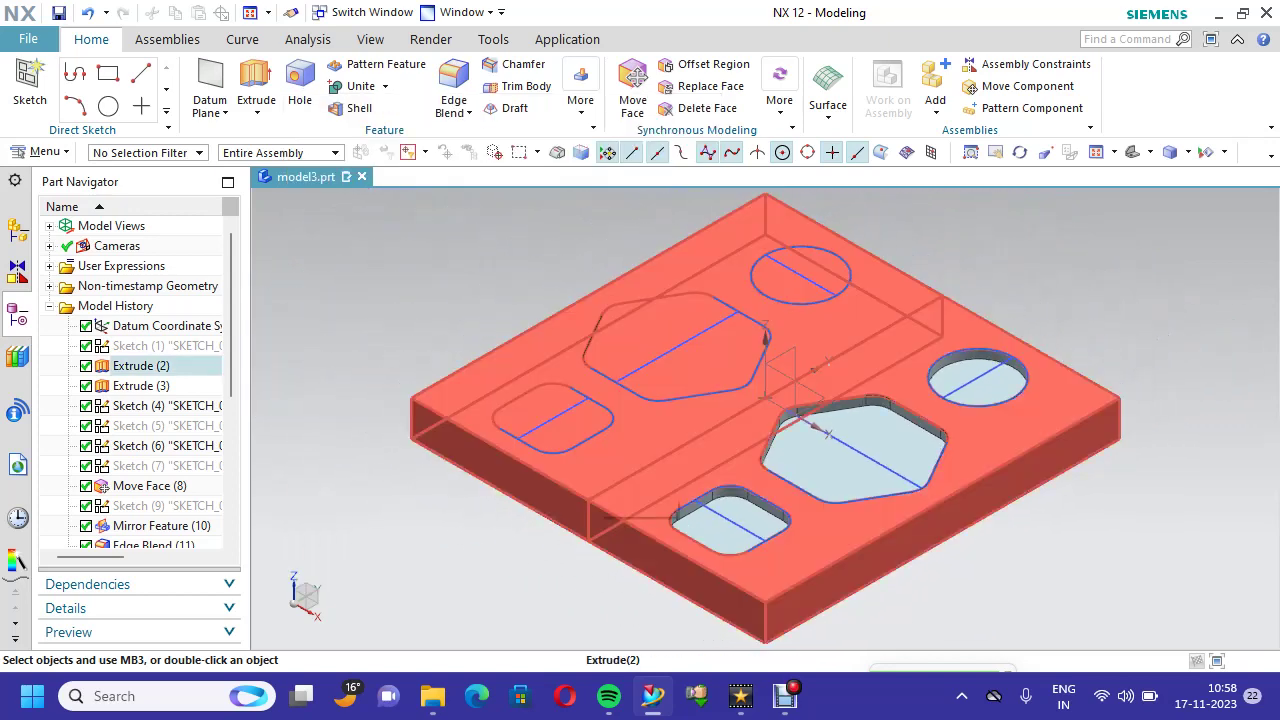
pyautogui.scroll(4, 600, 500)
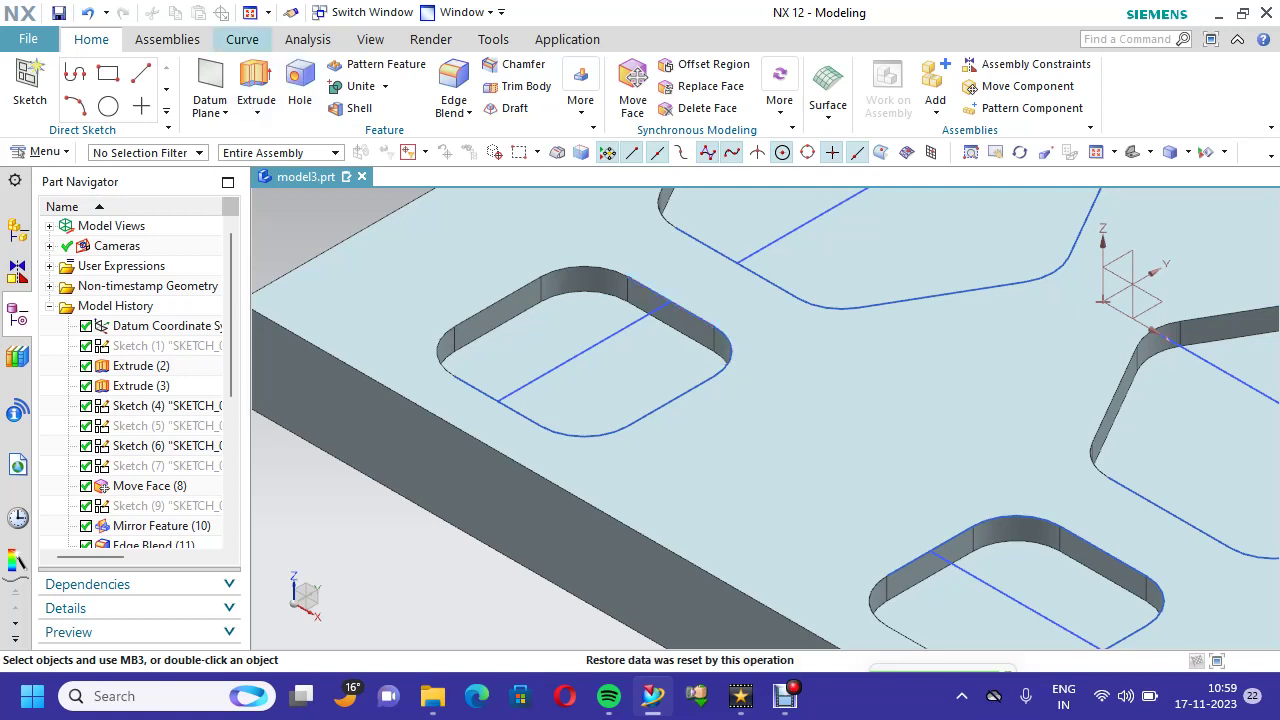
pyautogui.click(242, 39)
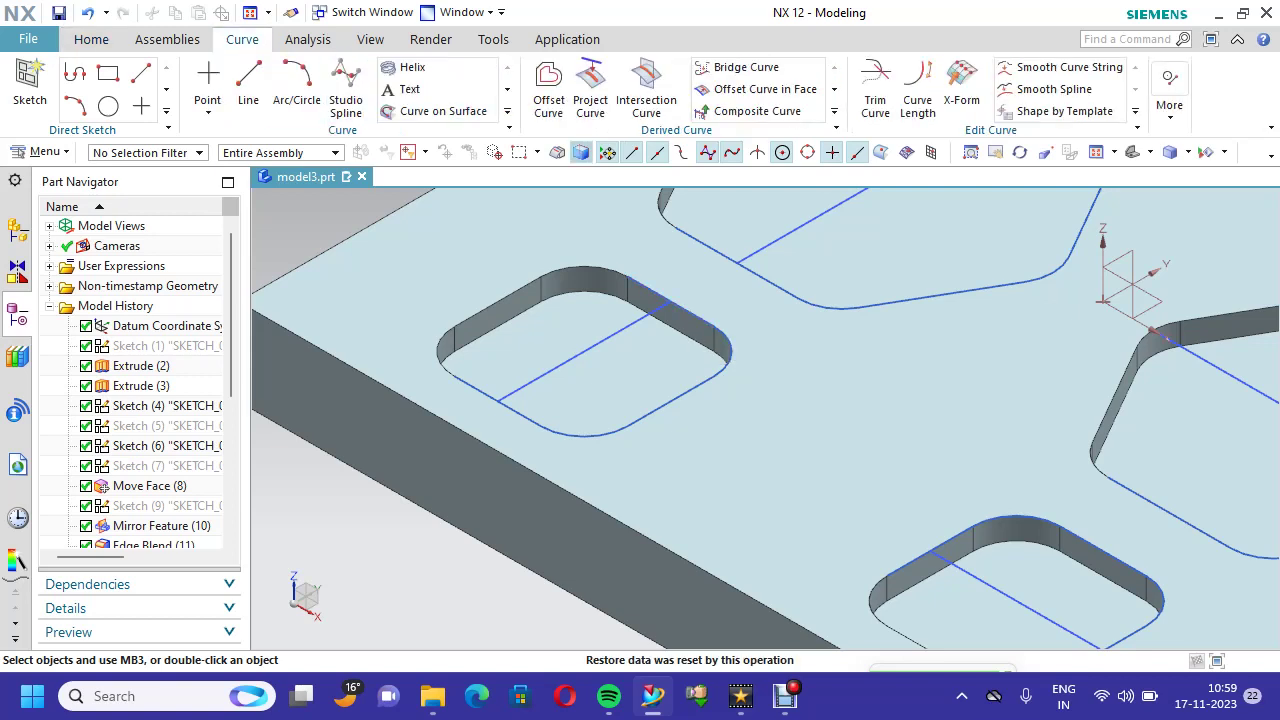
pyautogui.click(875, 90)
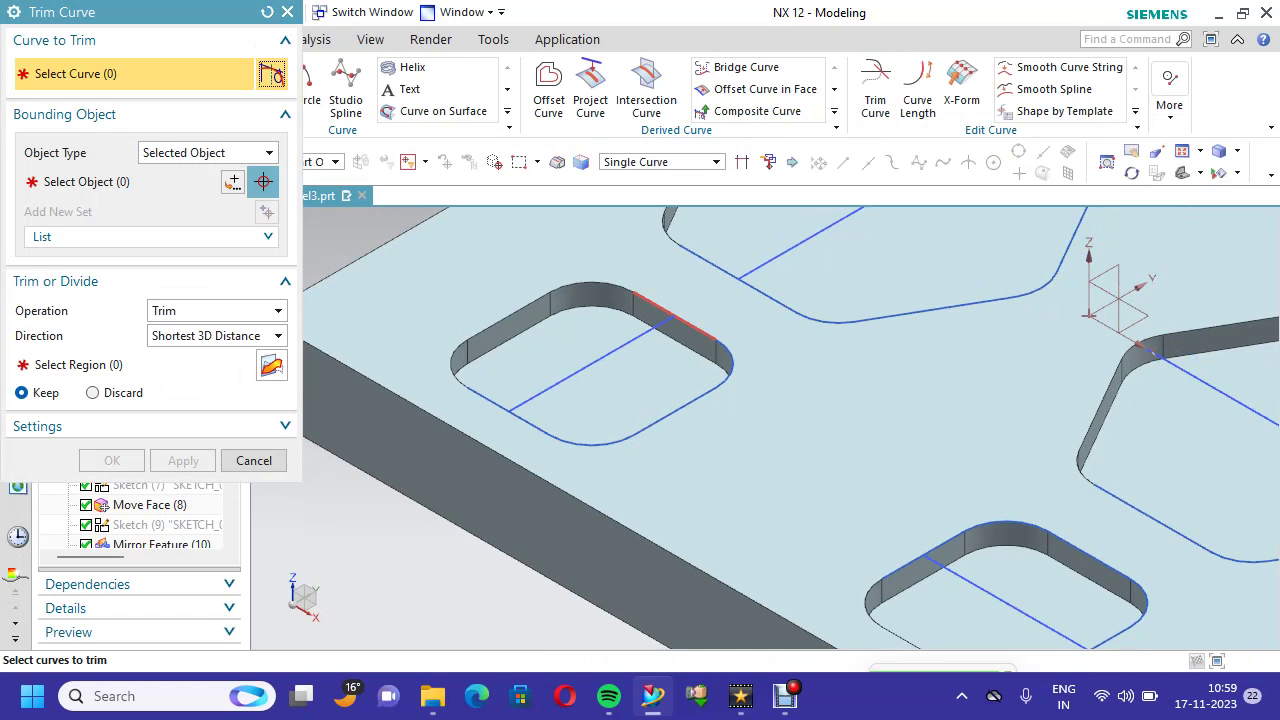
pyautogui.click(665, 322)
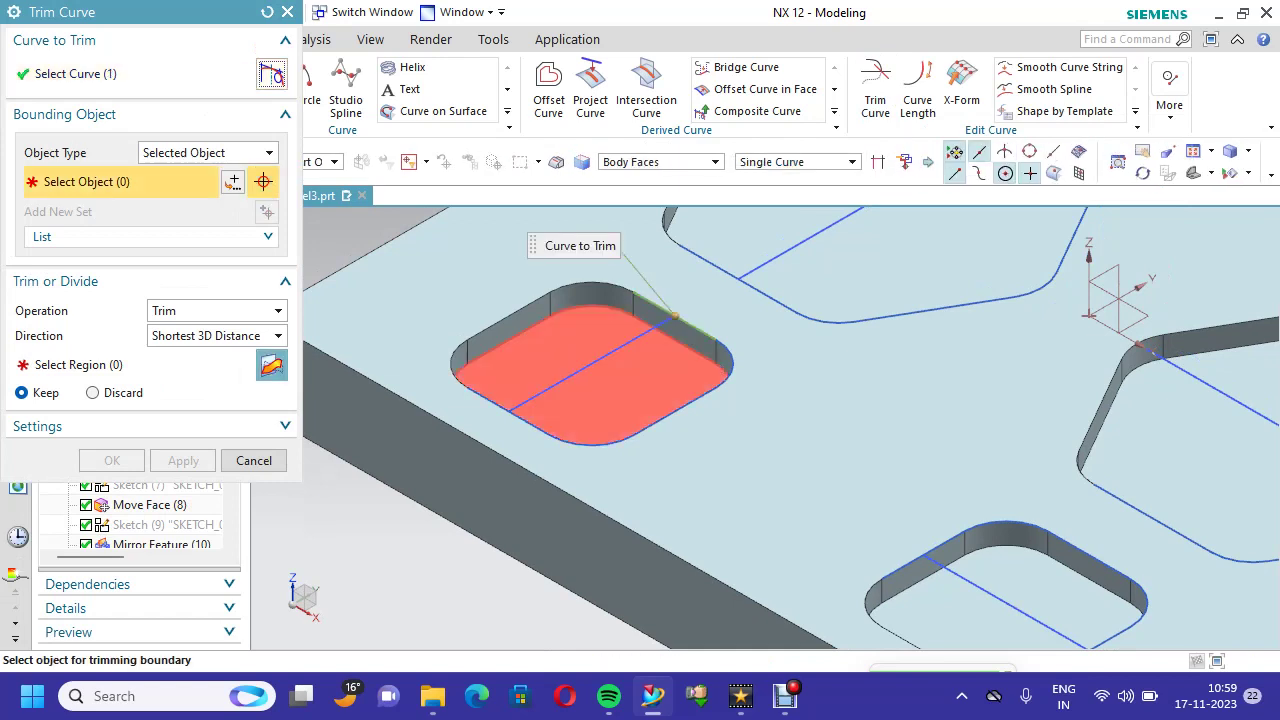
pyautogui.click(593, 362)
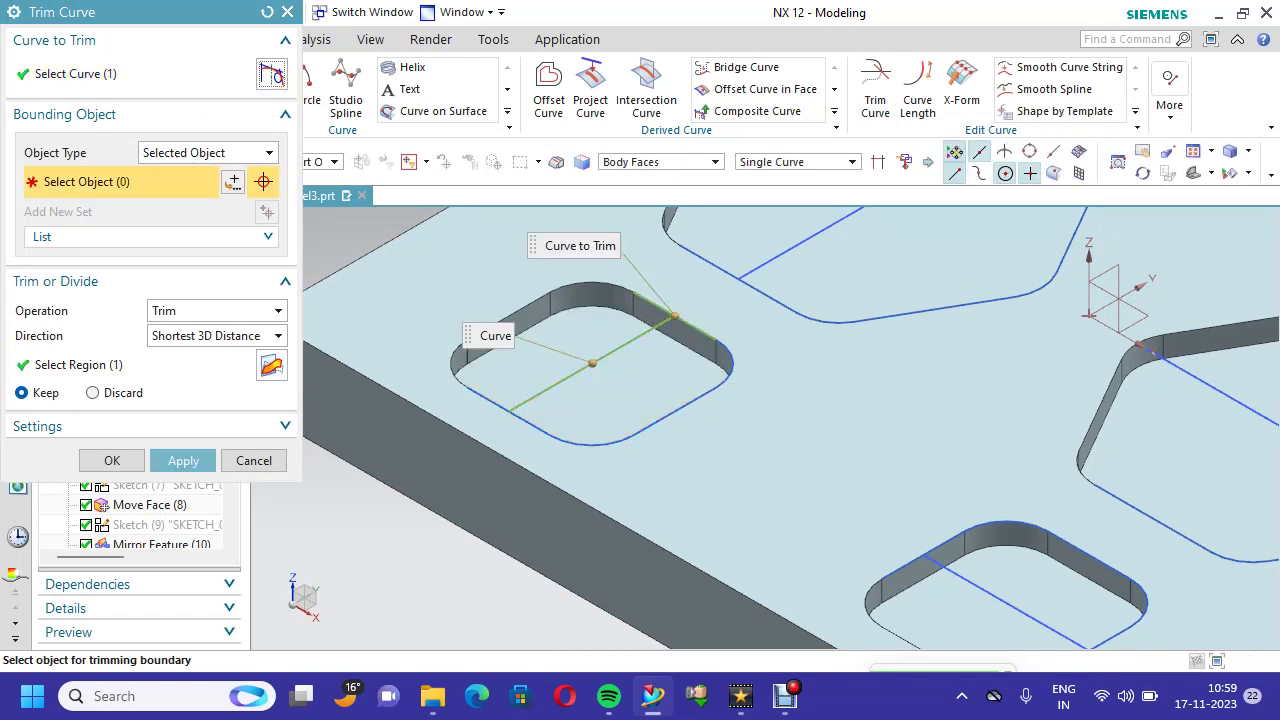
pyautogui.click(271, 365)
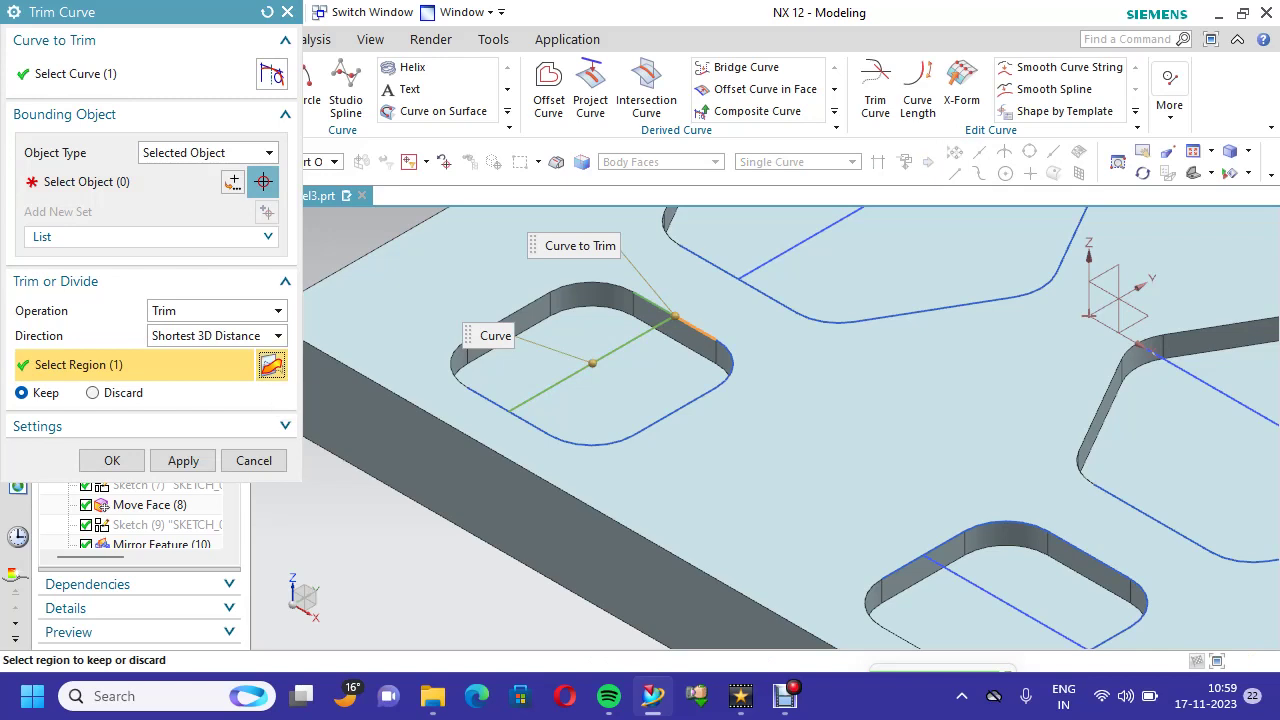
pyautogui.click(183, 460)
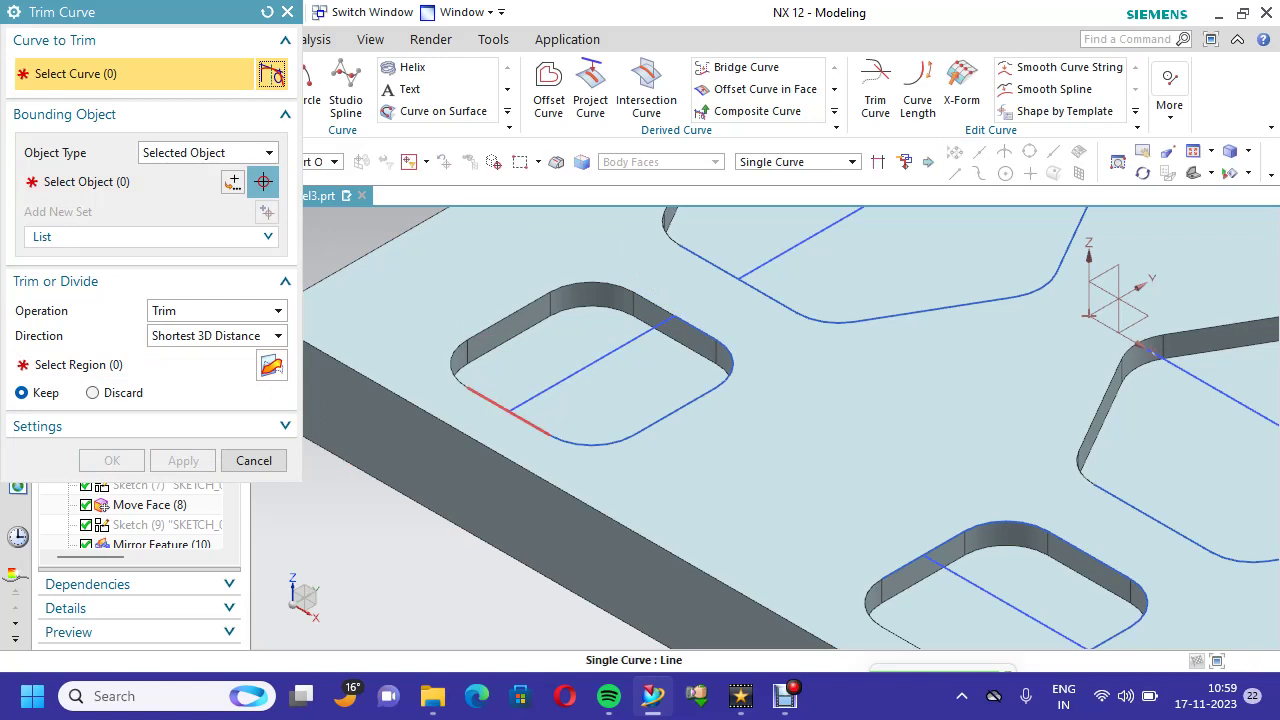
# - Trim the left rounded-square pocket's -Y straight edge curve at its dividing line, keeping the +X portion
pyautogui.click(509, 411)
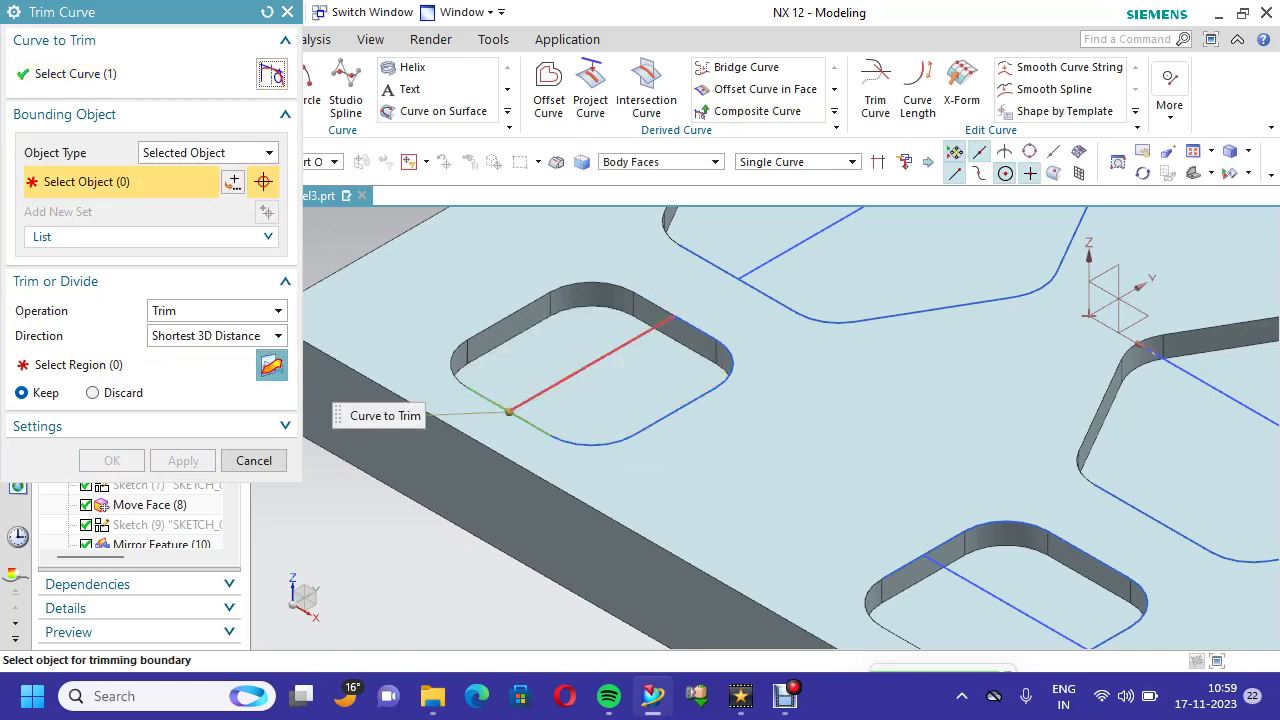
pyautogui.click(591, 364)
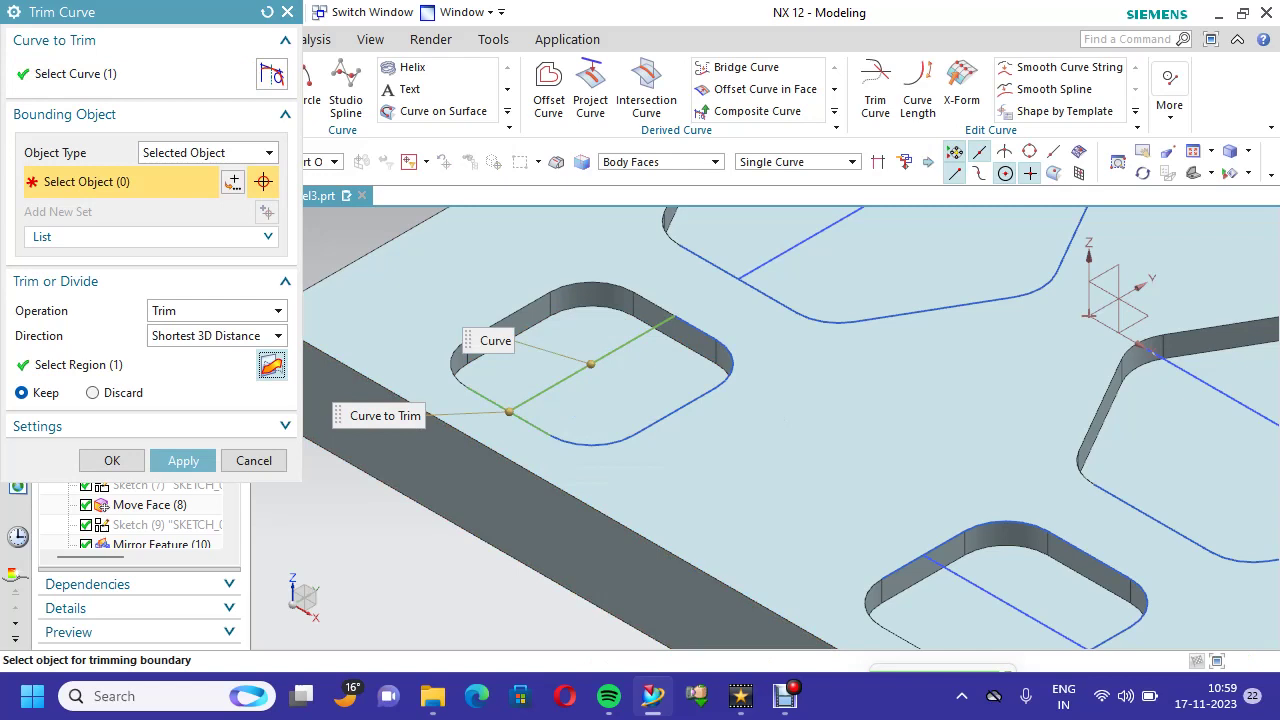
pyautogui.click(271, 366)
pyautogui.scroll(4, 529, 453)
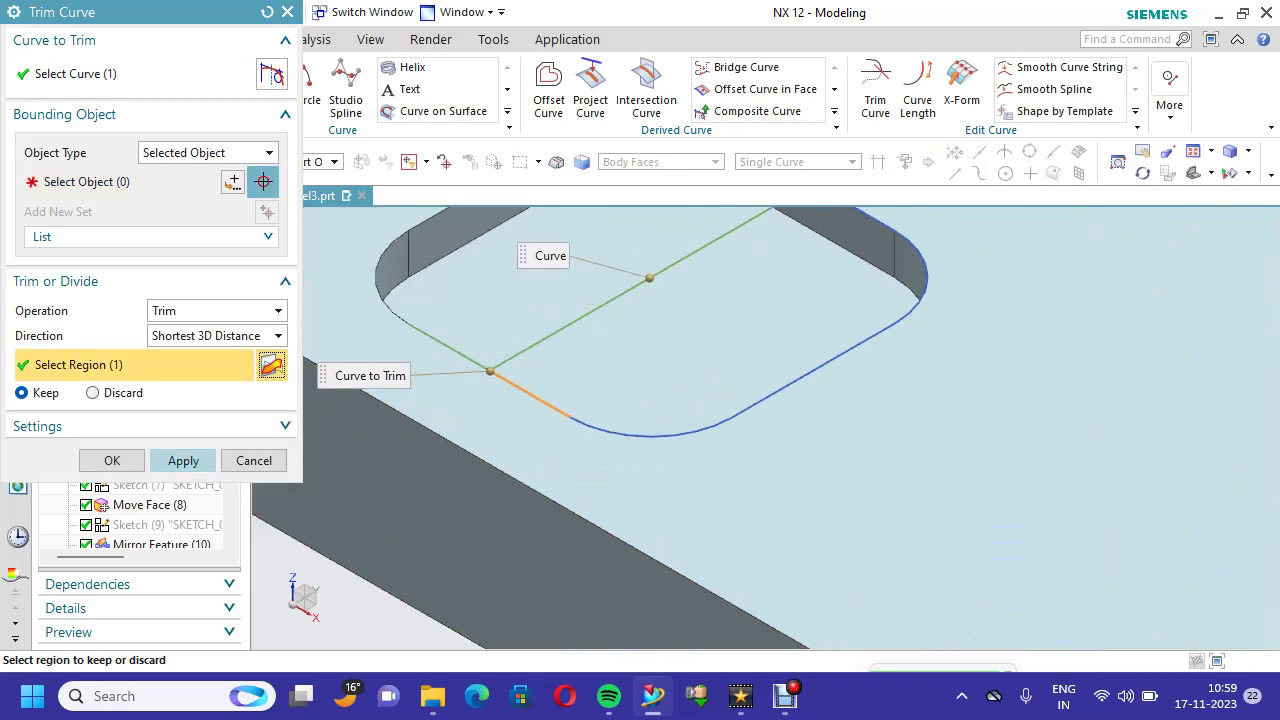
pyautogui.click(183, 460)
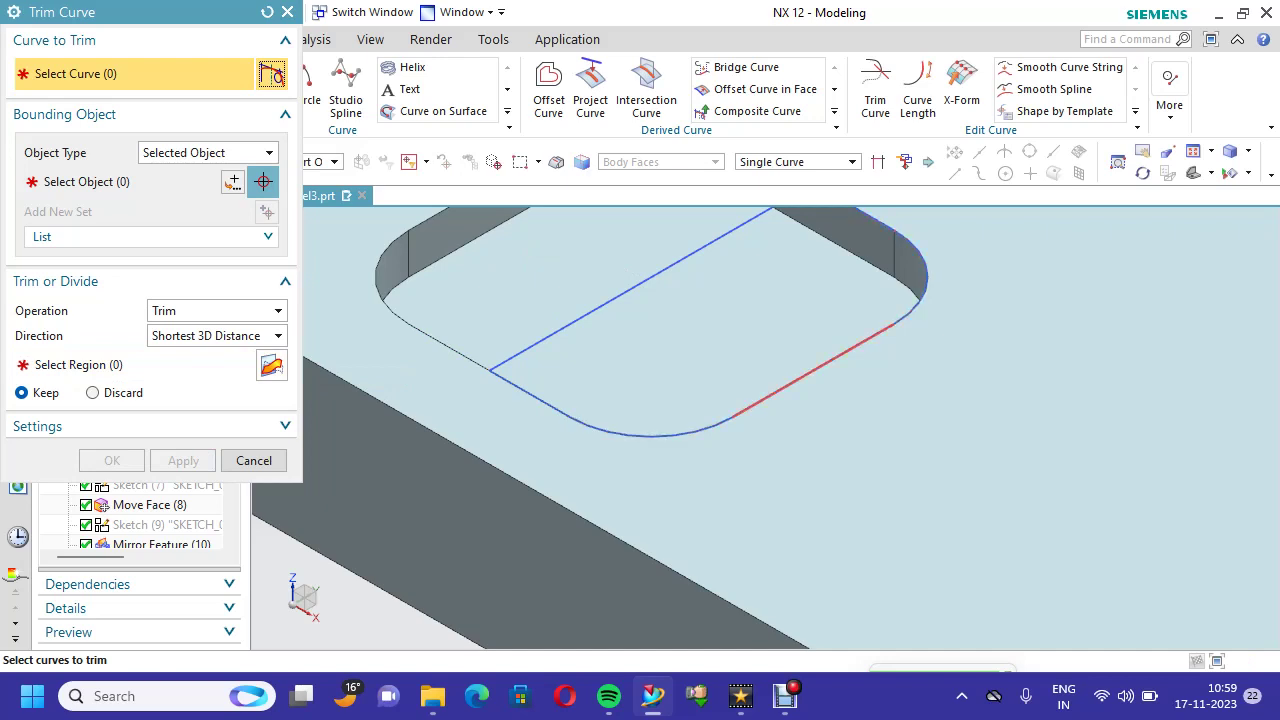
# - Trim the left hexagonal pocket's -Y straight edge curve at its dividing line, keeping the +X portion
pyautogui.scroll(-3, 900, 430)
pyautogui.scroll(3, 900, 430)
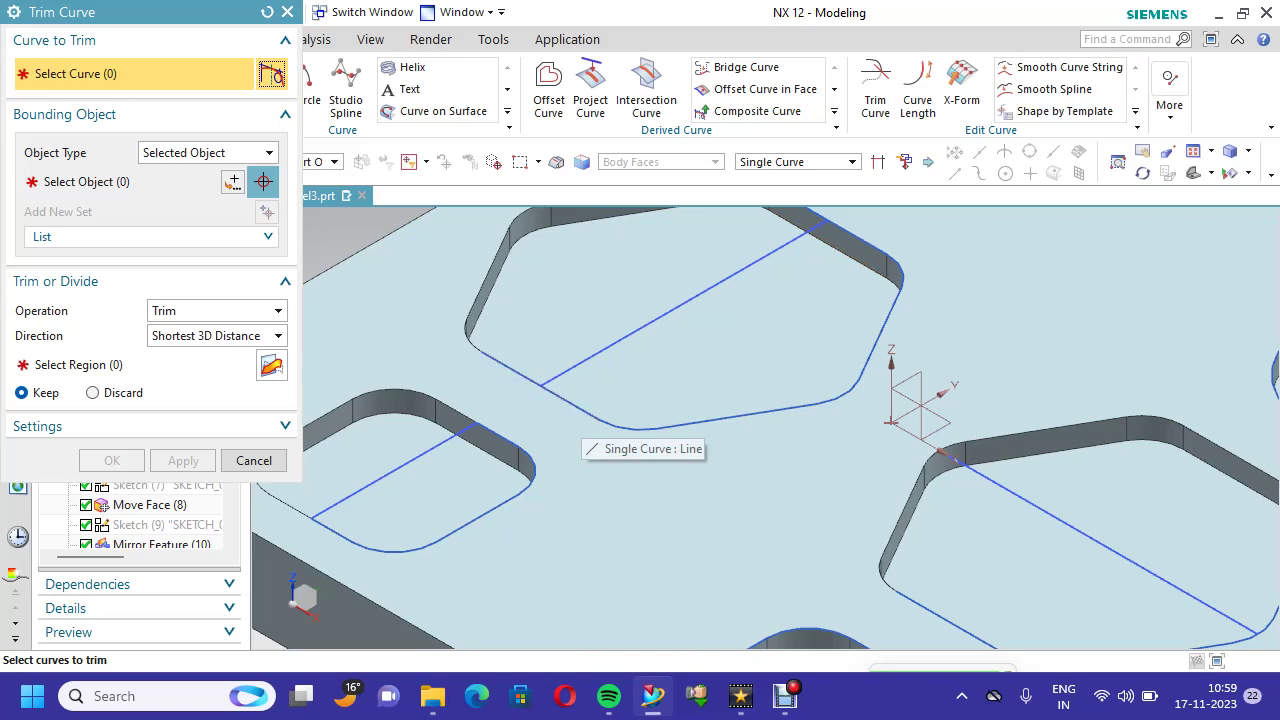
pyautogui.click(575, 406)
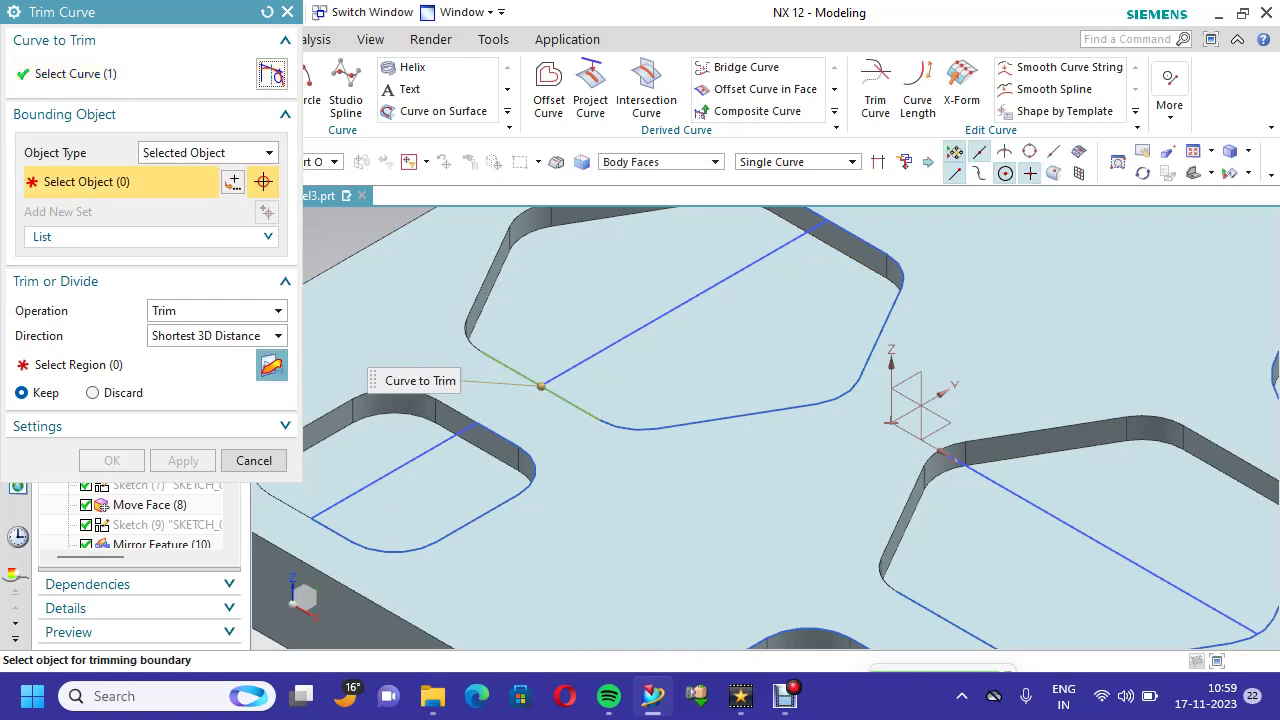
pyautogui.click(620, 340)
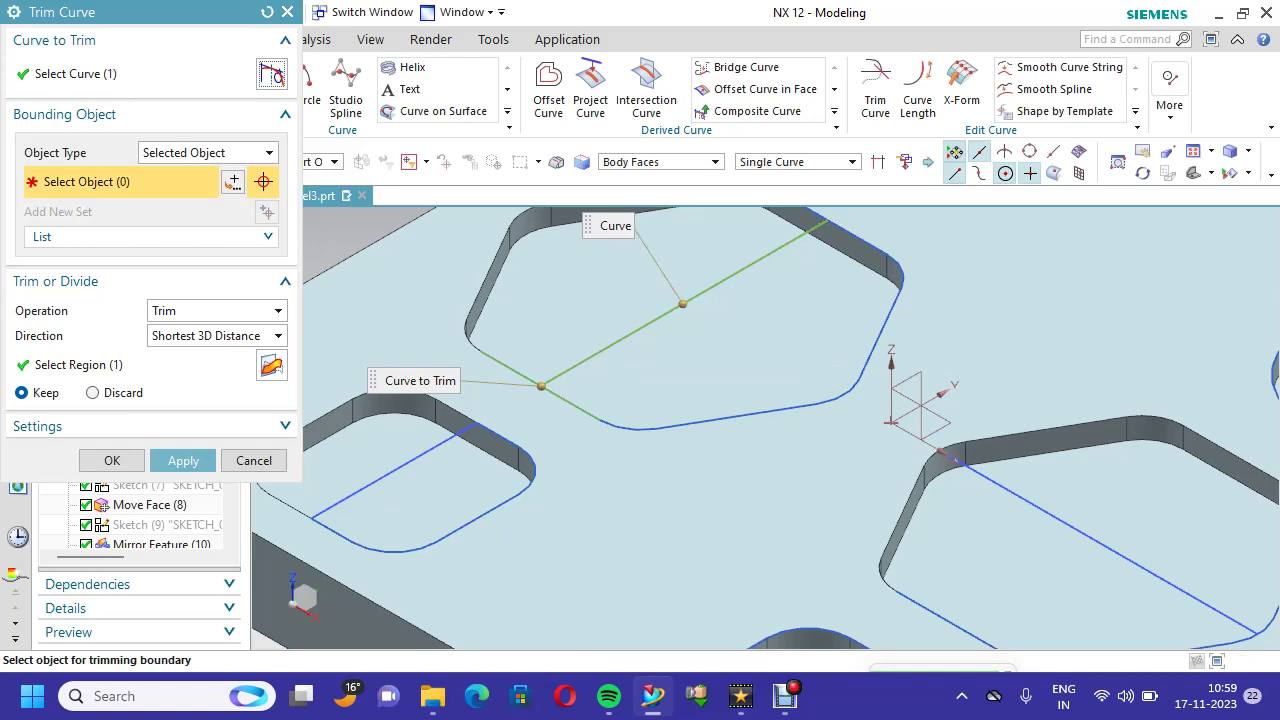
pyautogui.click(271, 366)
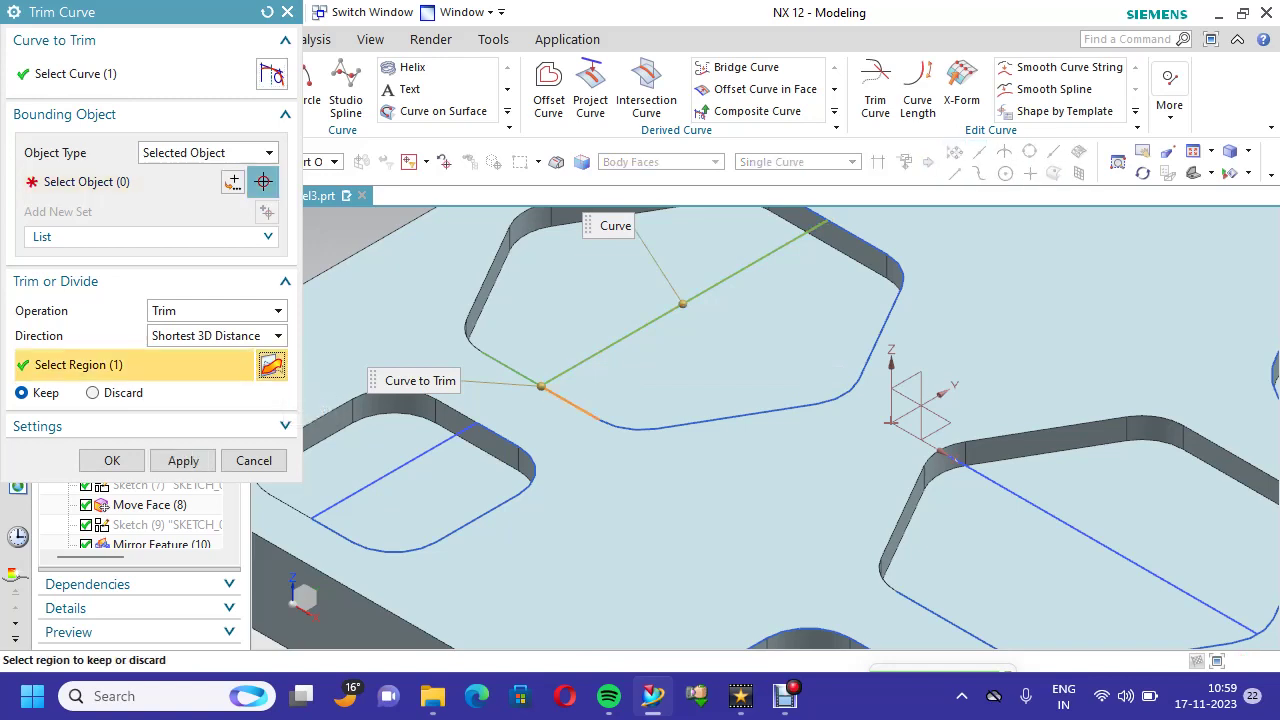
pyautogui.click(183, 460)
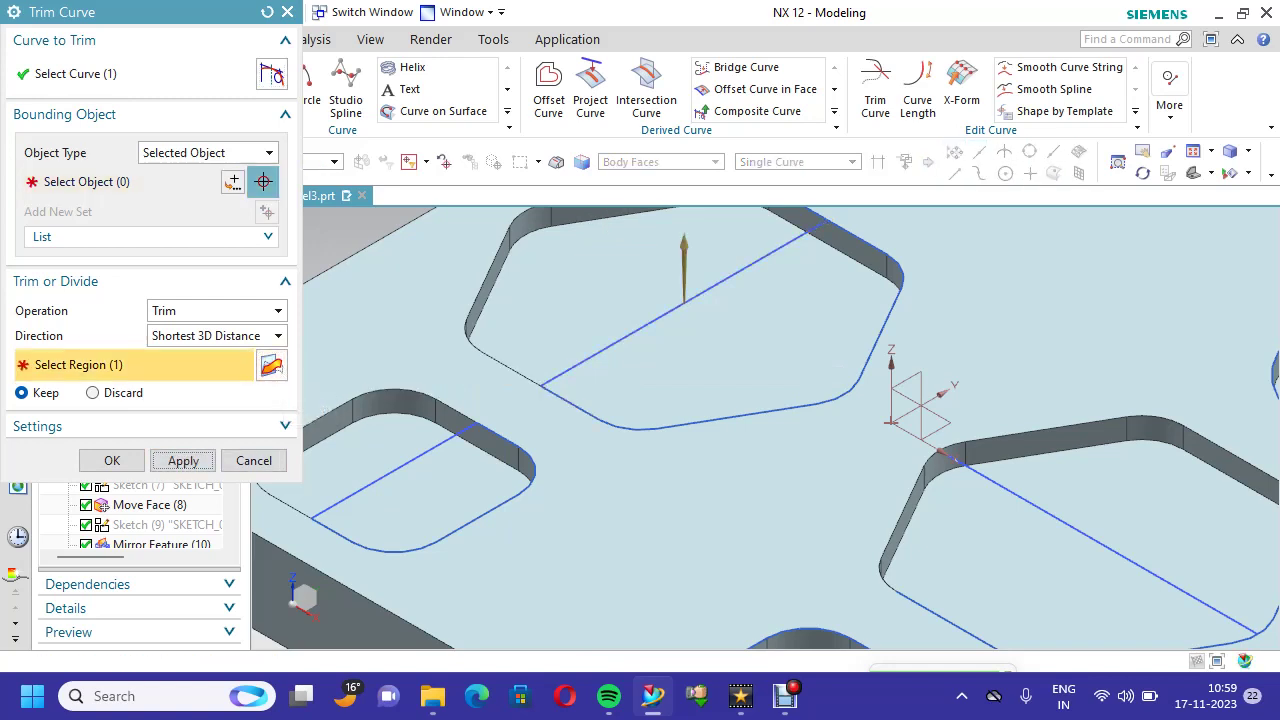
# - Trim the left hexagonal pocket's +Y straight edge curve at its dividing line, keeping the +X portion
pyautogui.scroll(4, 923, 226)
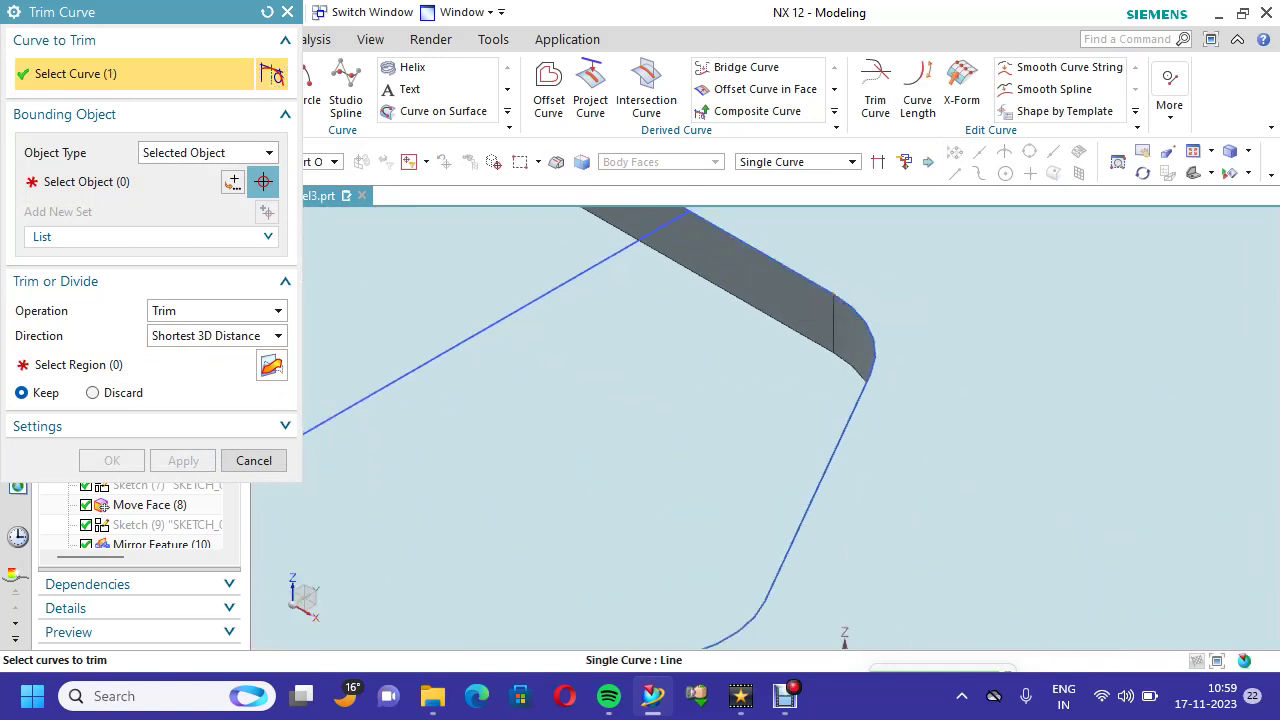
pyautogui.click(766, 254)
pyautogui.click(471, 337)
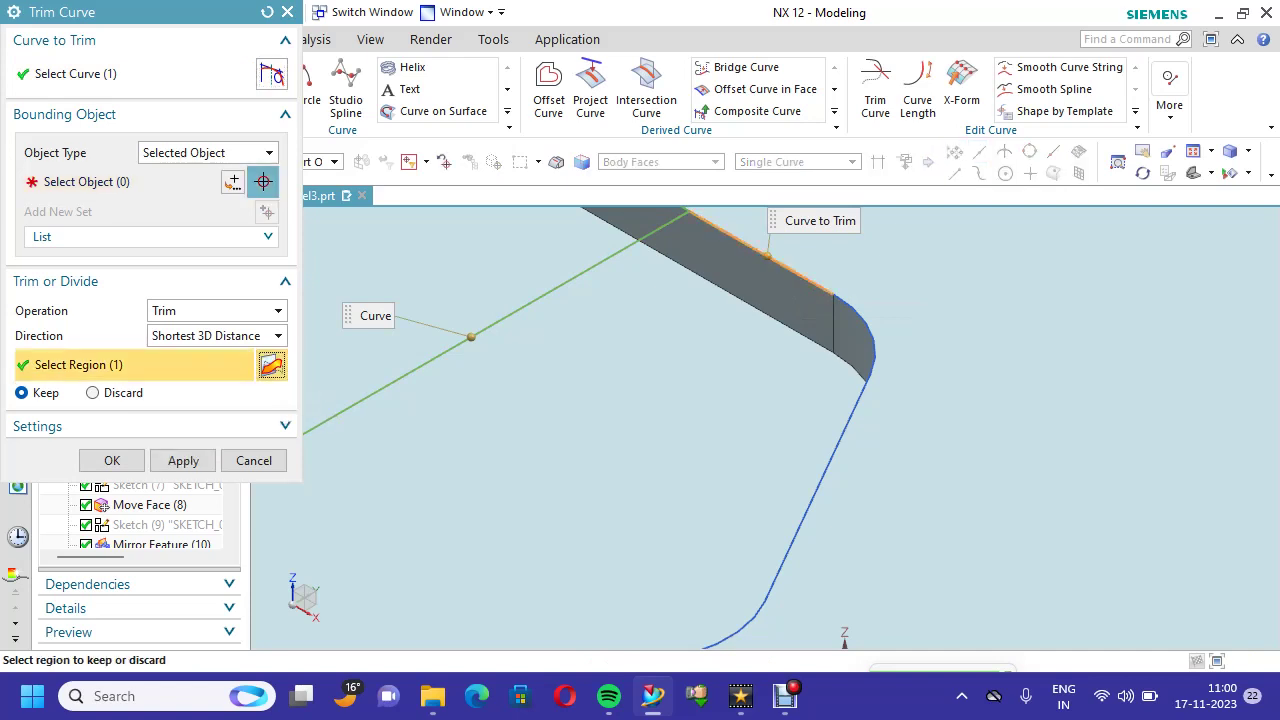
pyautogui.click(183, 460)
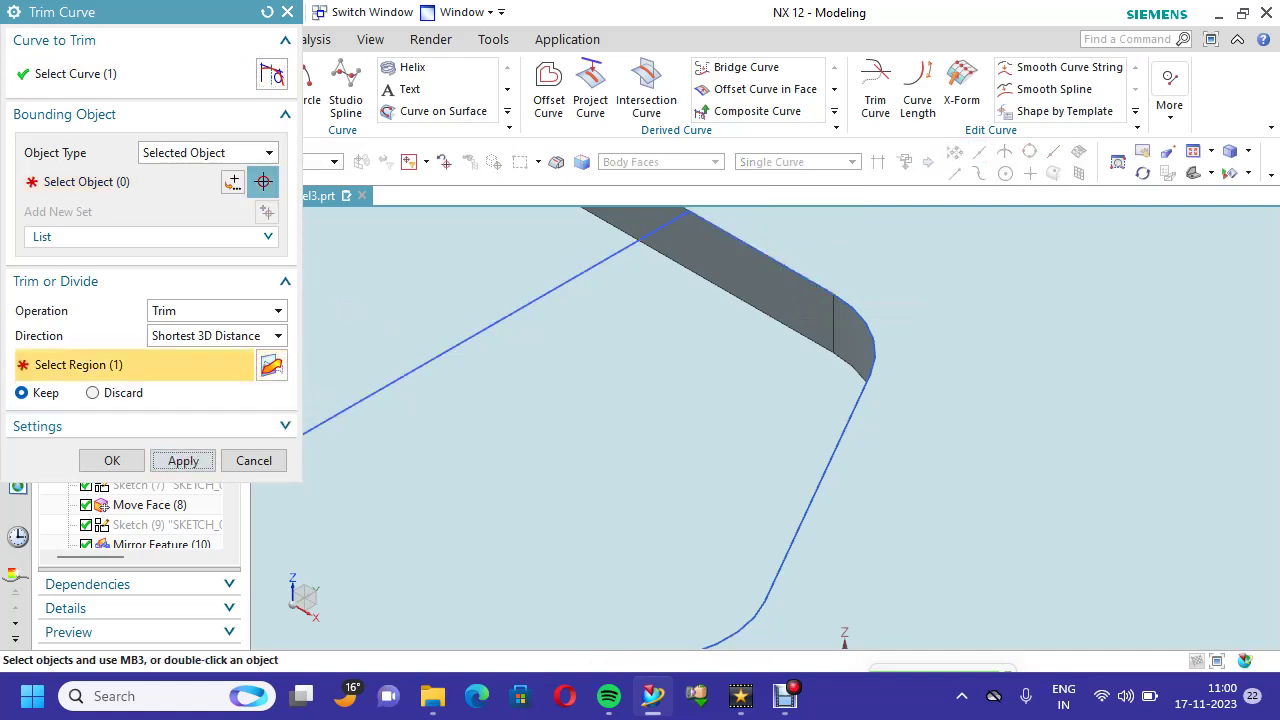
# - Trim the left circular pocket's edge curve at its dividing line, keeping the -Y half of the circle
pyautogui.scroll(-4, 604, 438)
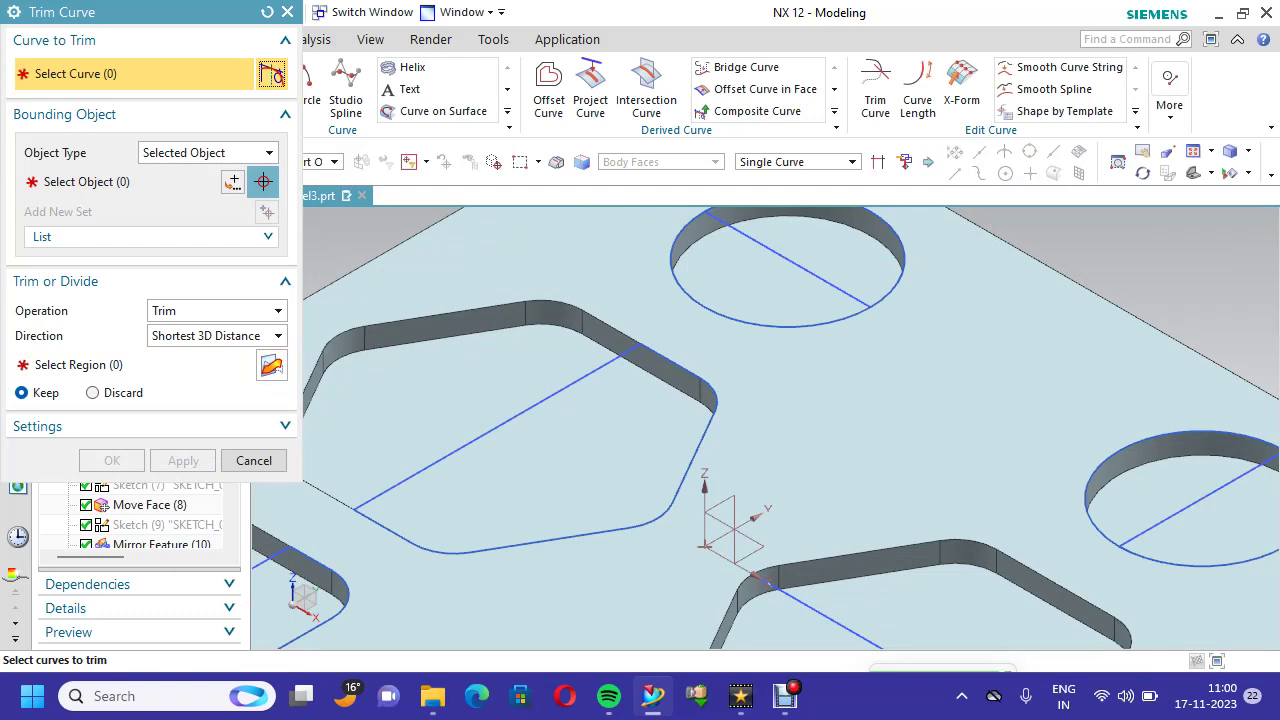
pyautogui.scroll(2, 1072, 212)
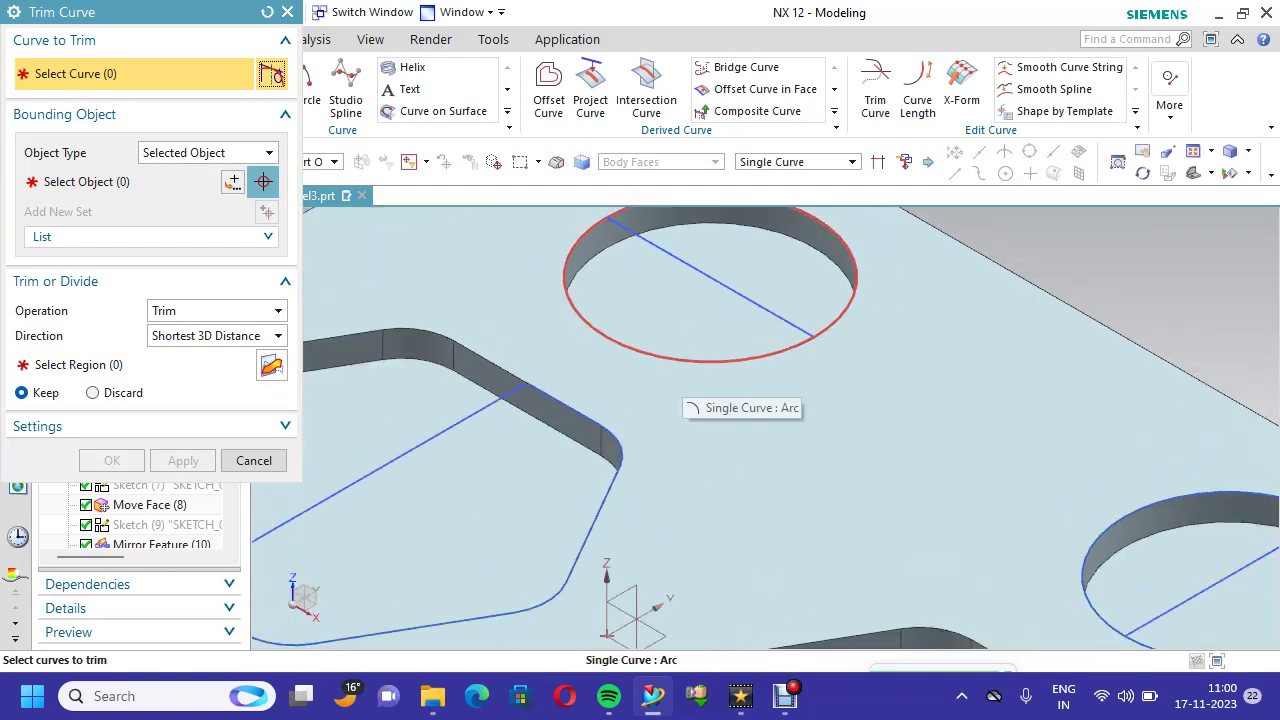
pyautogui.click(685, 360)
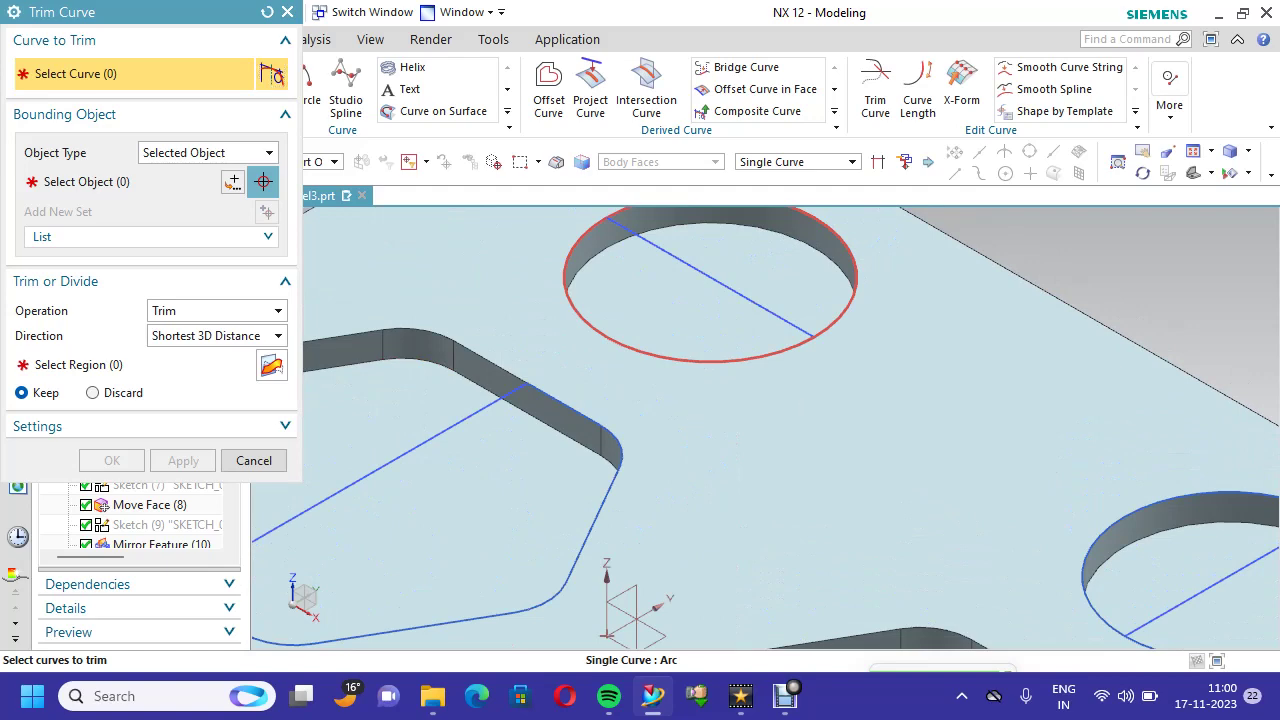
pyautogui.click(709, 278)
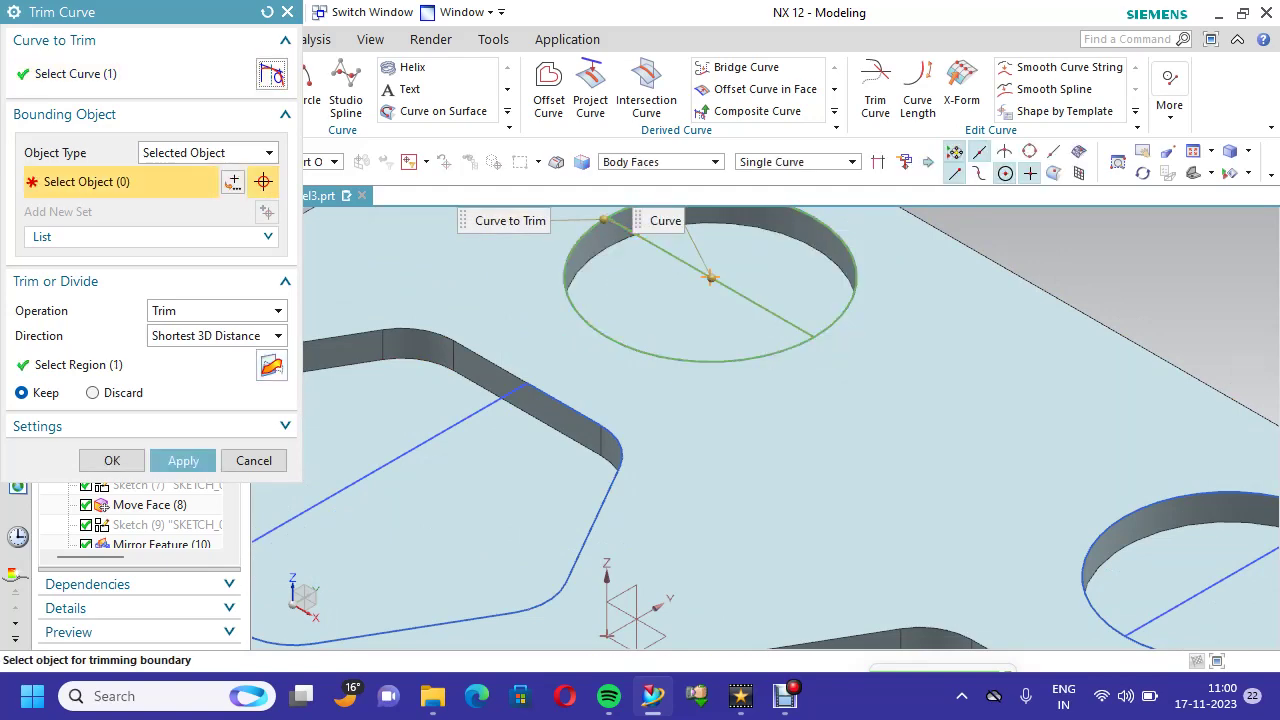
pyautogui.click(271, 366)
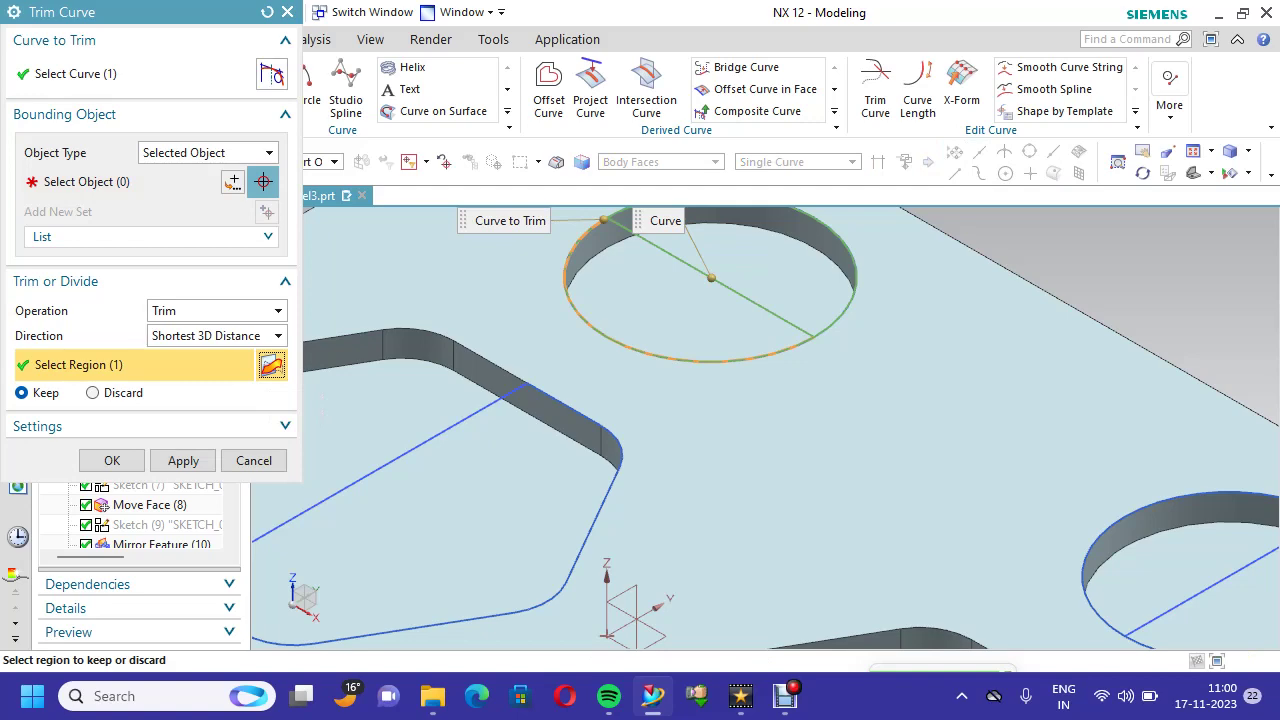
pyautogui.click(183, 460)
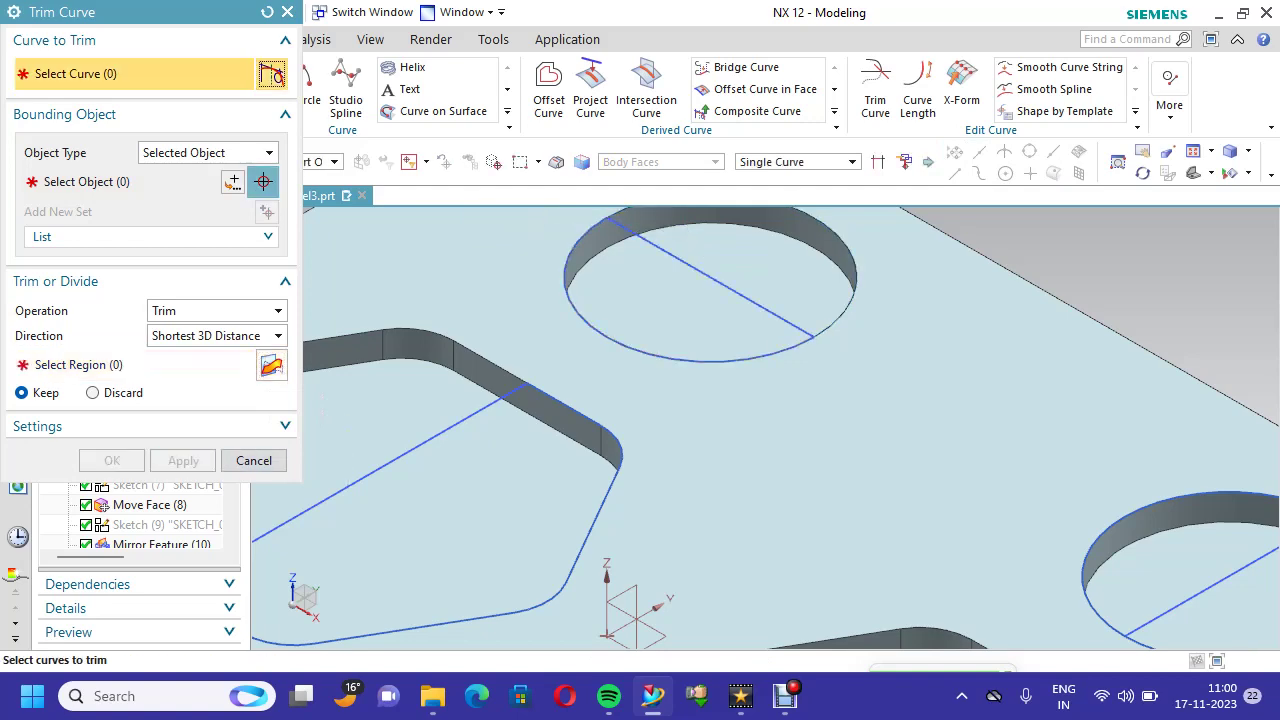
# - Trim the right rounded-square pocket's +X straight edge curve at its dividing line, keeping the +Y portion
pyautogui.scroll(-4, 828, 462)
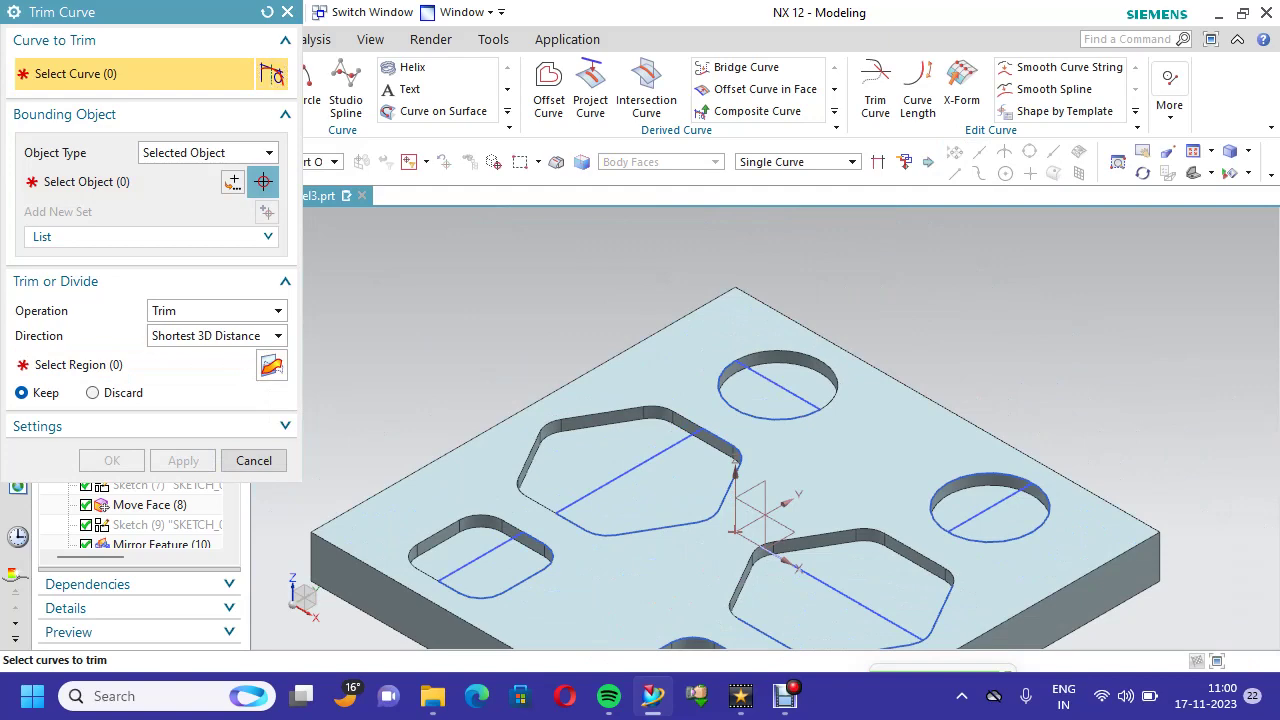
pyautogui.rightClick(492, 258)
pyautogui.click(528, 329)
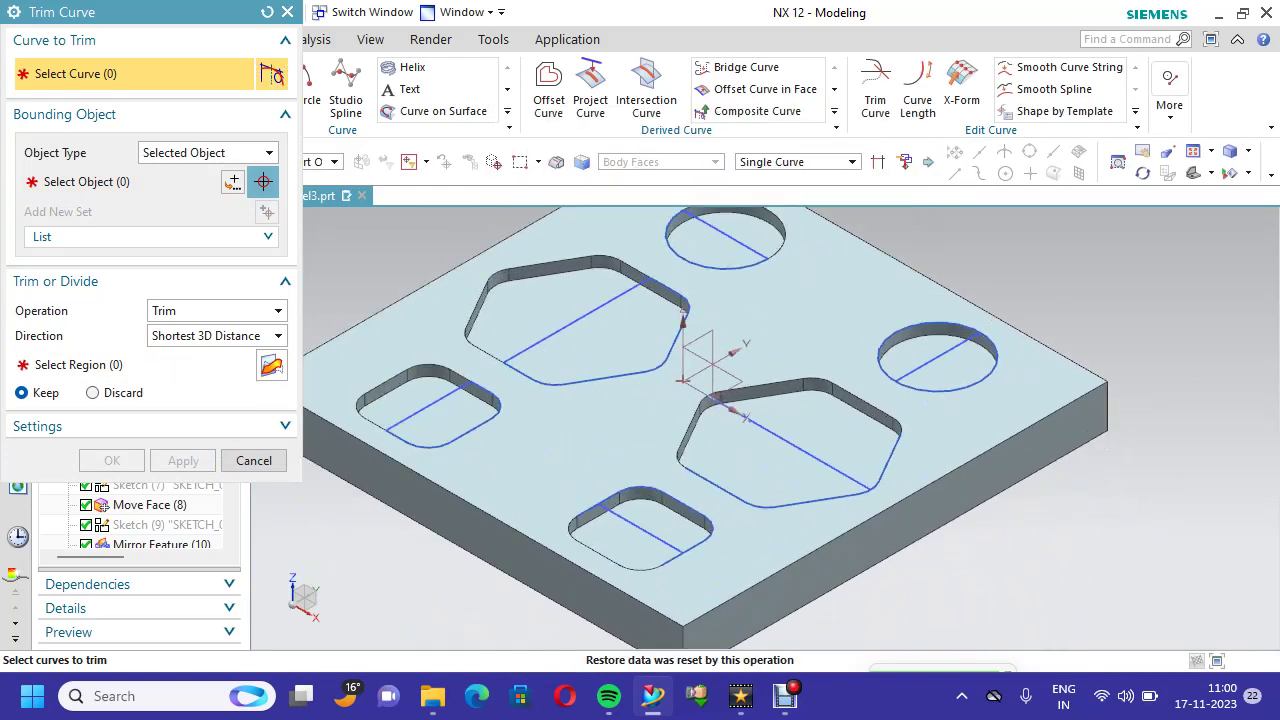
pyautogui.scroll(3, 1078, 513)
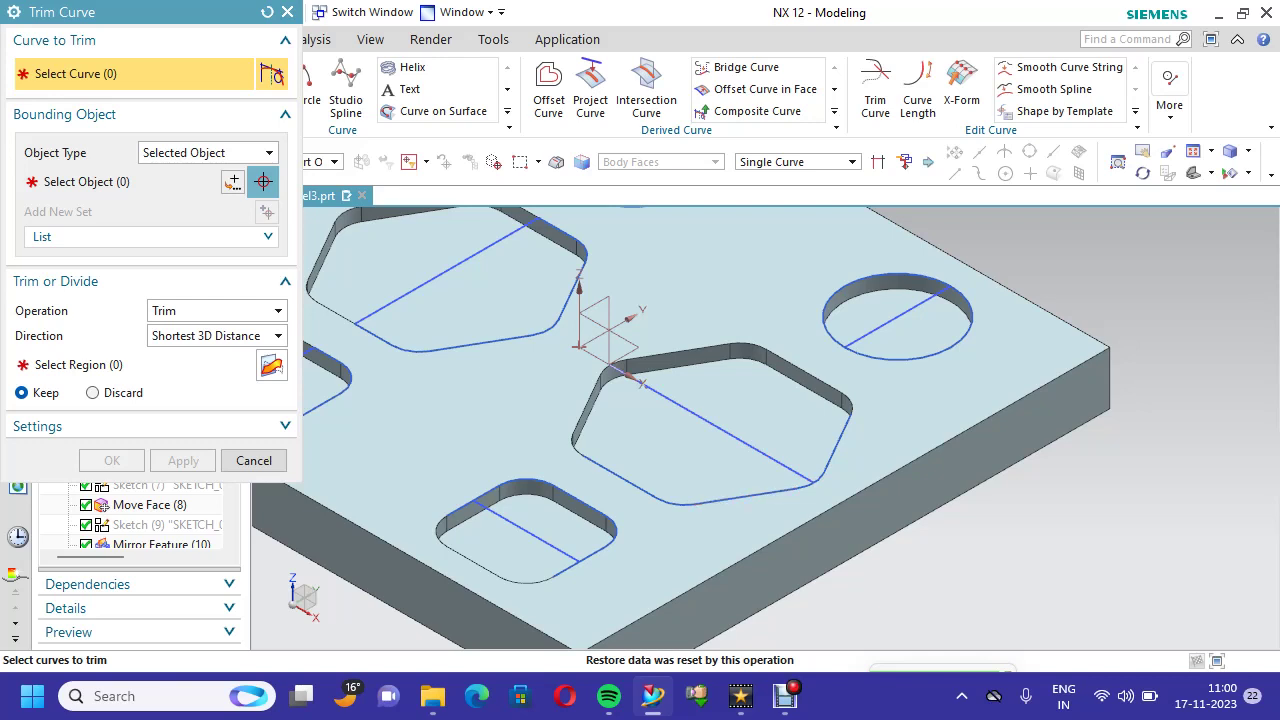
pyautogui.scroll(2, 880, 408)
pyautogui.scroll(-2, 880, 408)
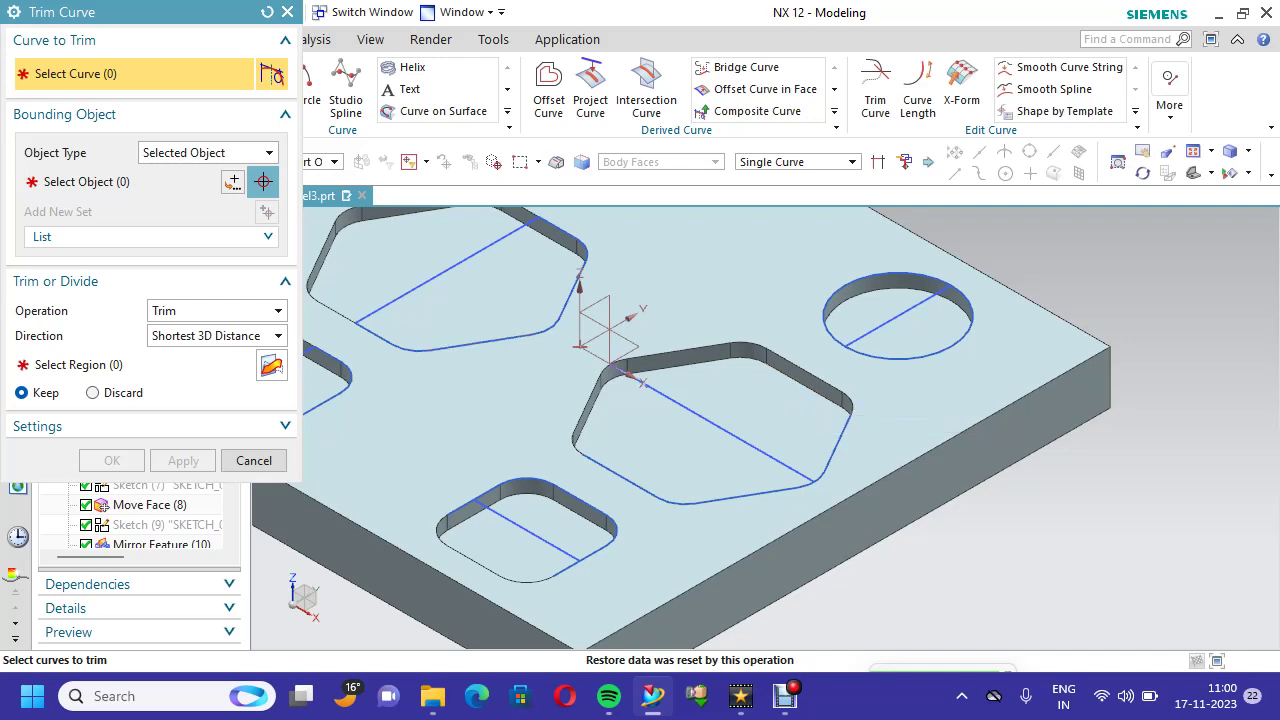
pyautogui.scroll(3, 560, 570)
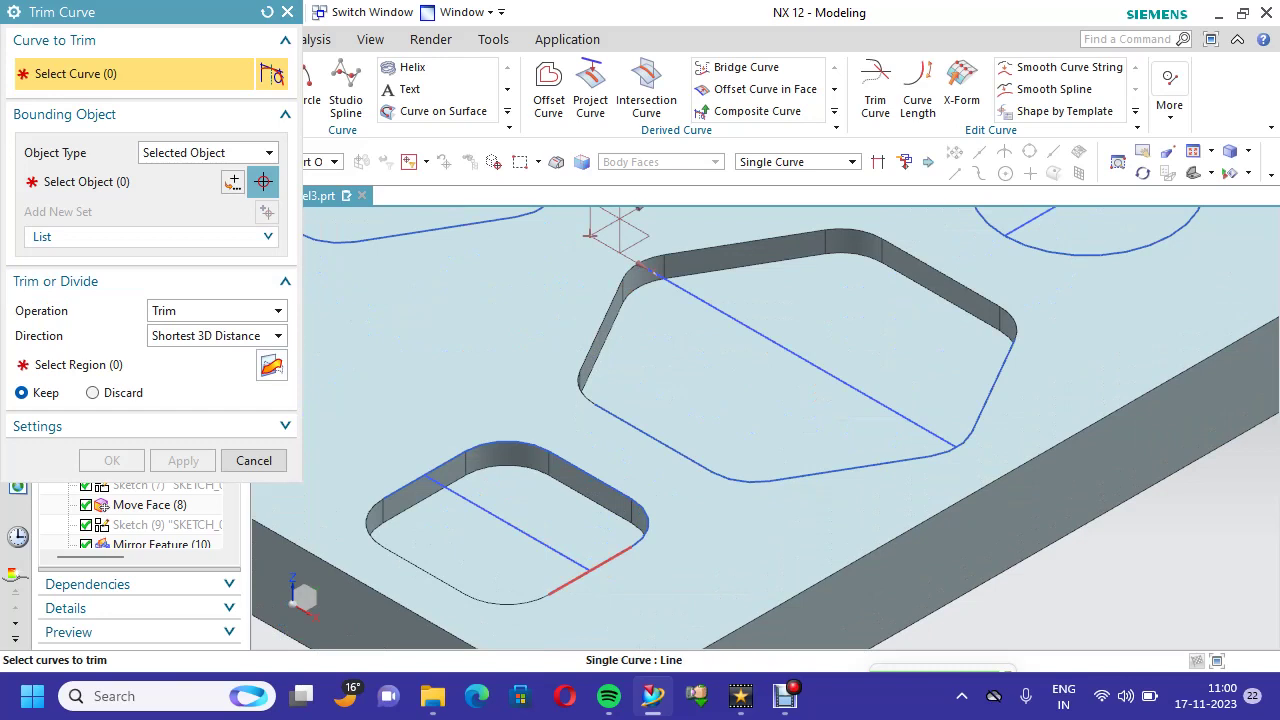
pyautogui.click(590, 570)
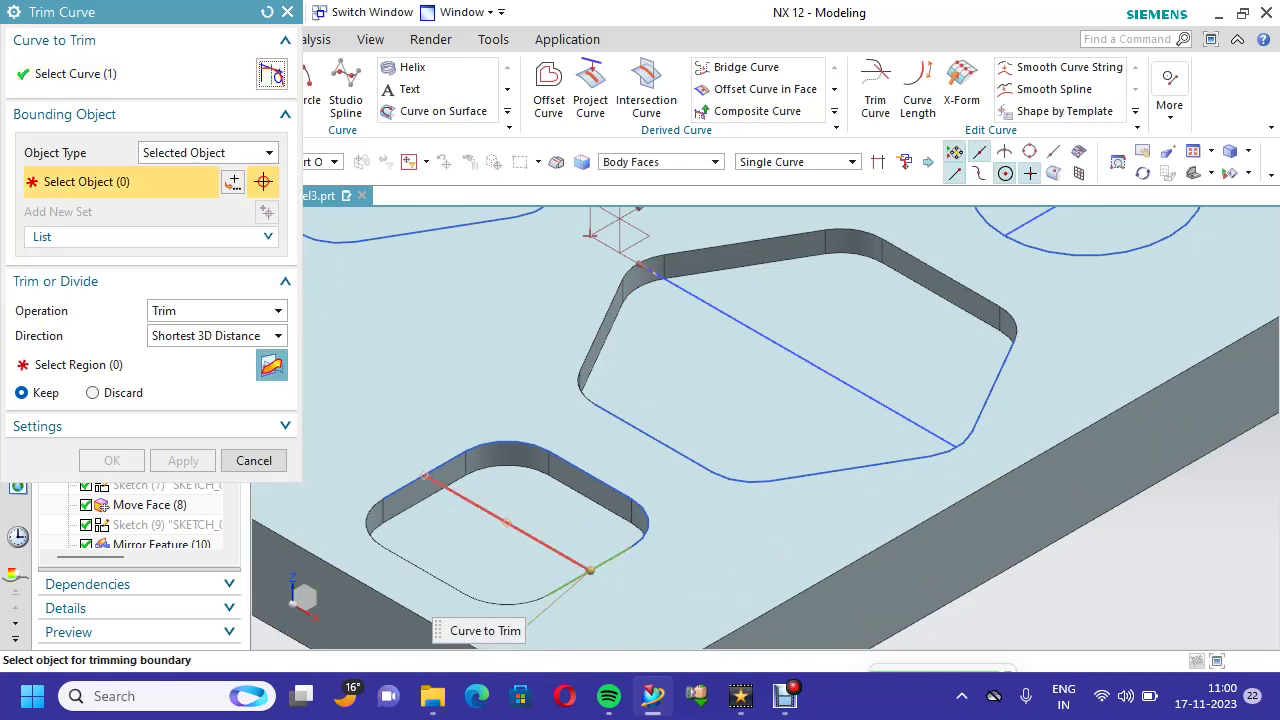
pyautogui.click(508, 523)
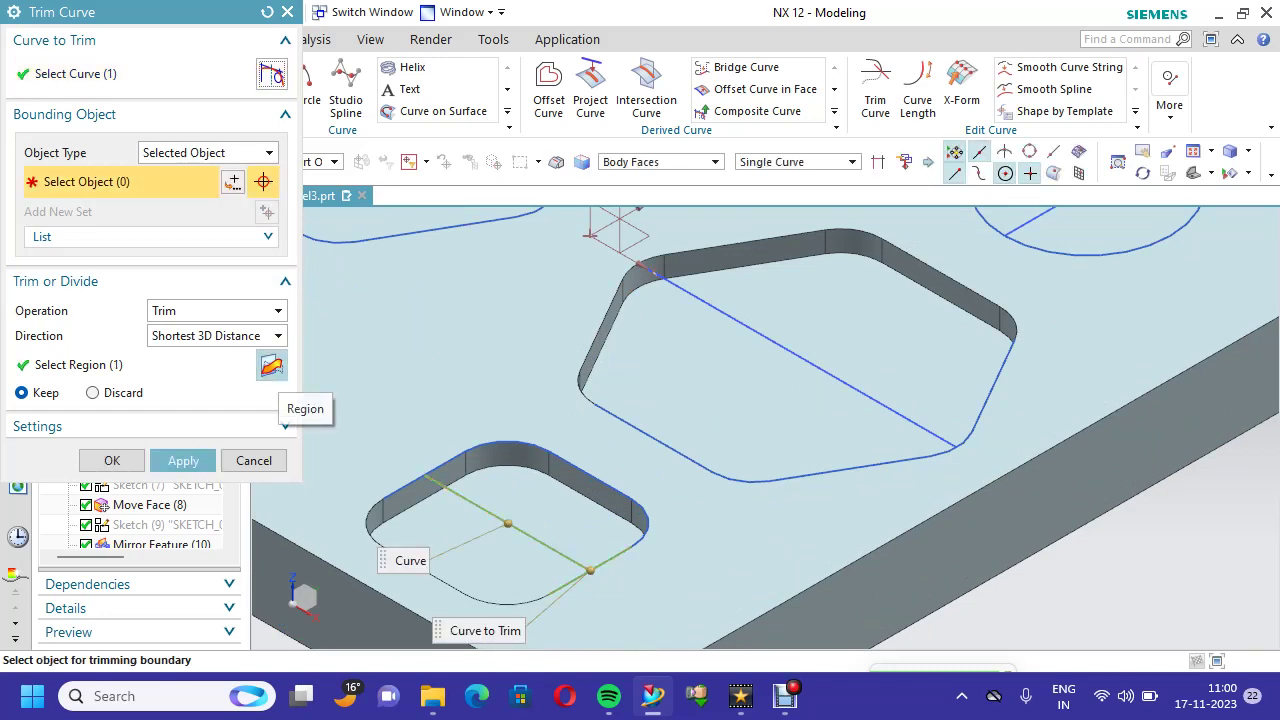
pyautogui.click(271, 366)
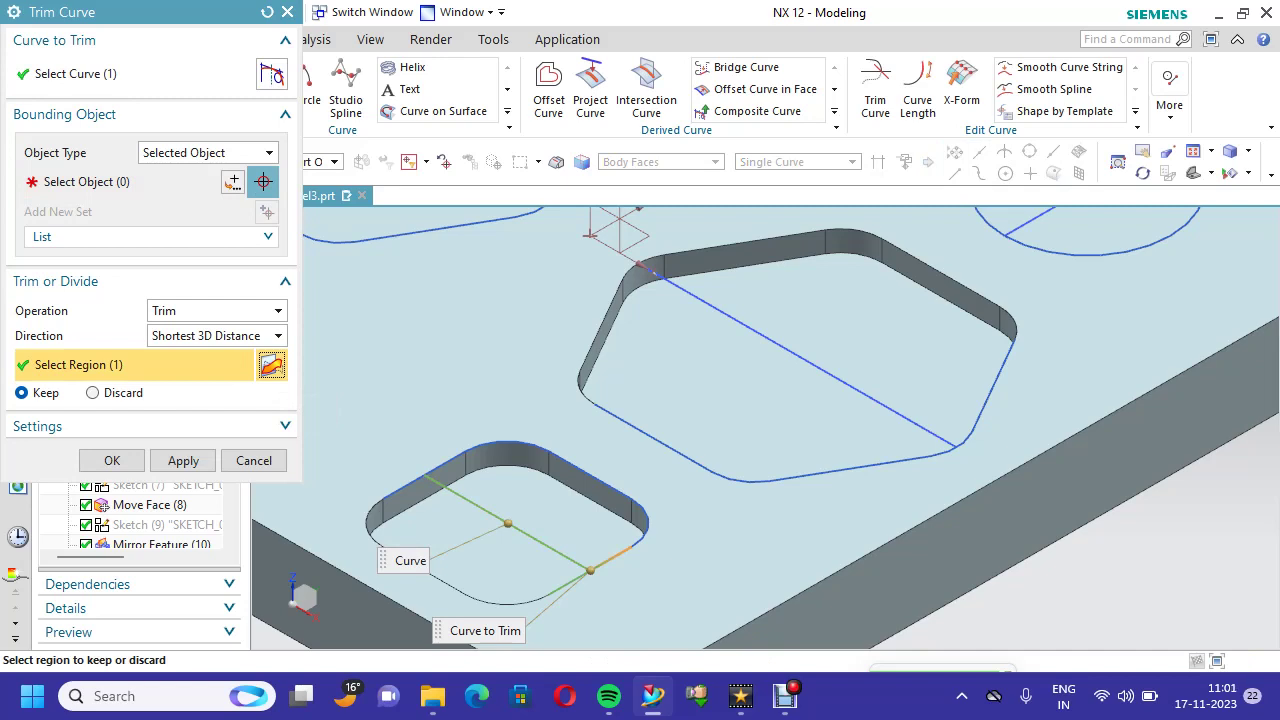
pyautogui.click(183, 460)
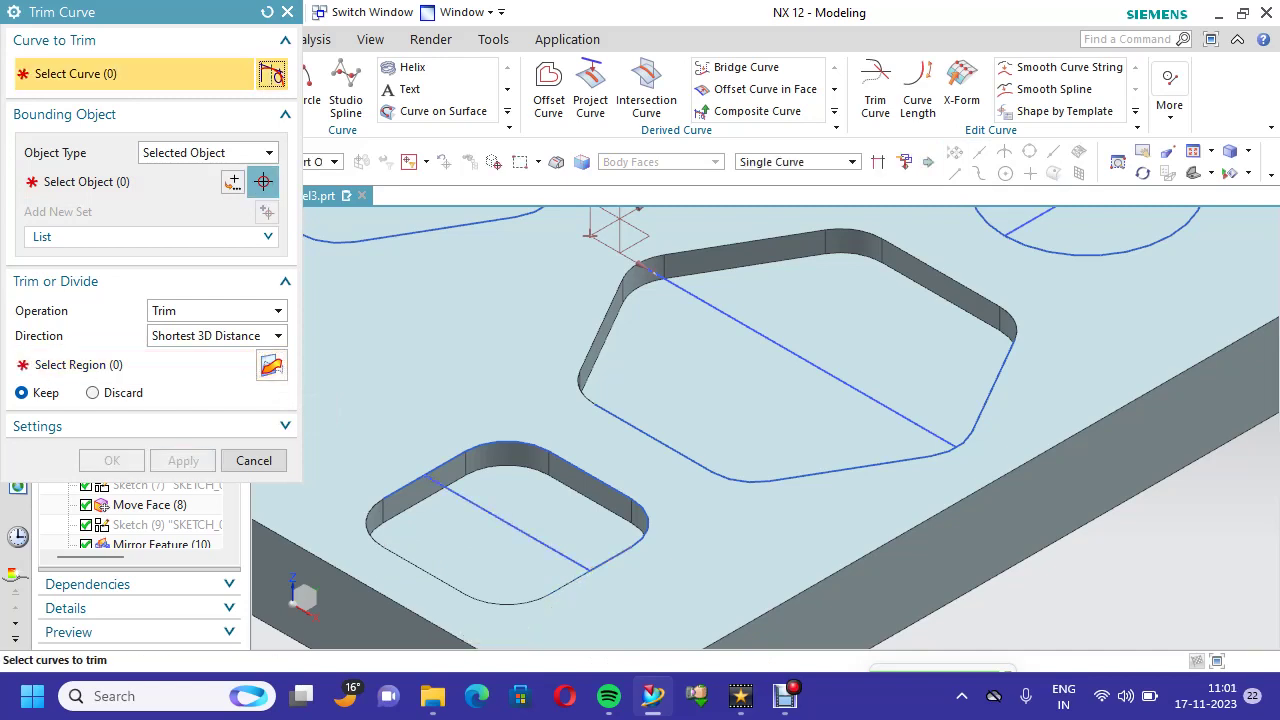
# - Trim the right rounded-square pocket's -X straight edge curve at its dividing line, keeping the +Y portion, and end curve trimming
pyautogui.scroll(2, 370, 515)
pyautogui.scroll(3, 385, 505)
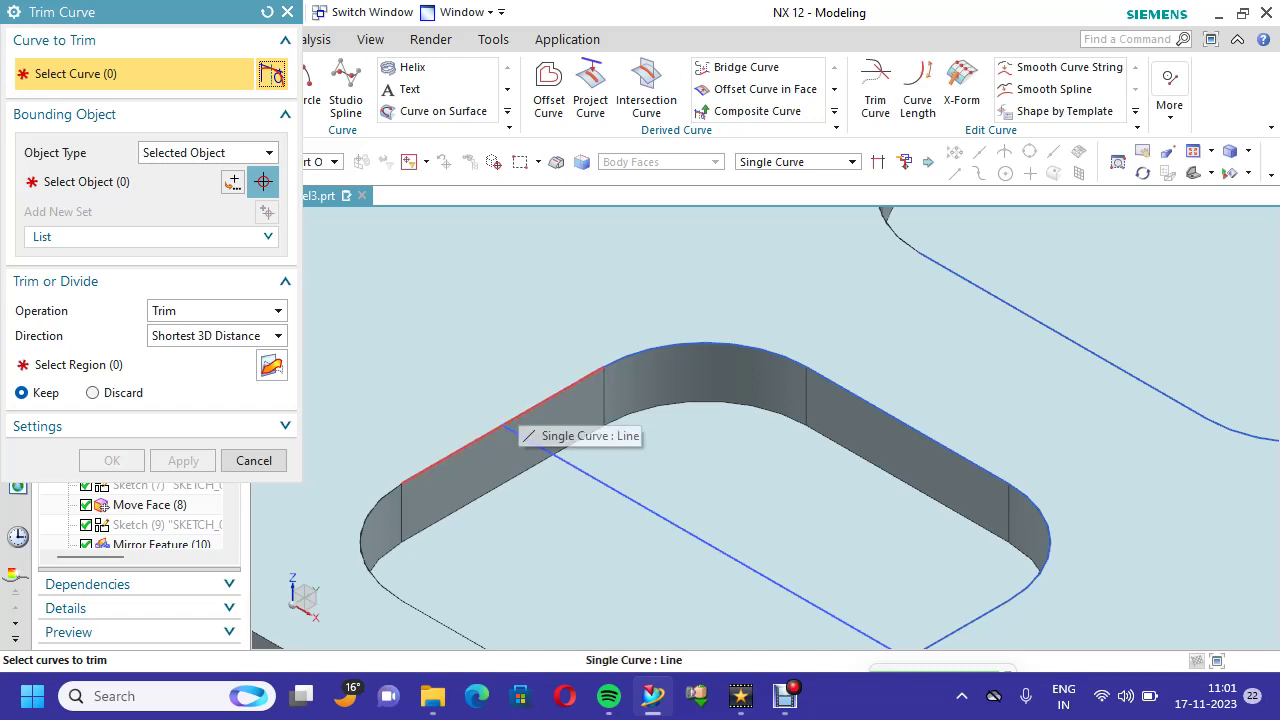
pyautogui.click(505, 426)
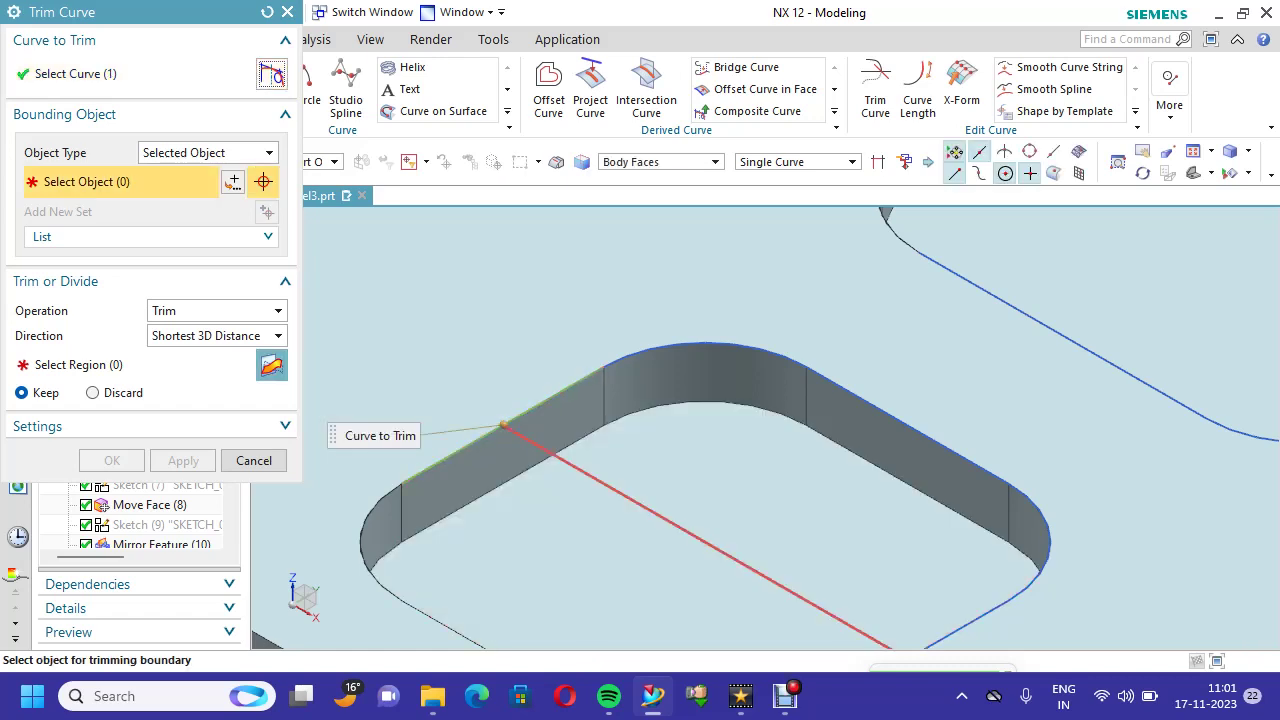
pyautogui.click(694, 537)
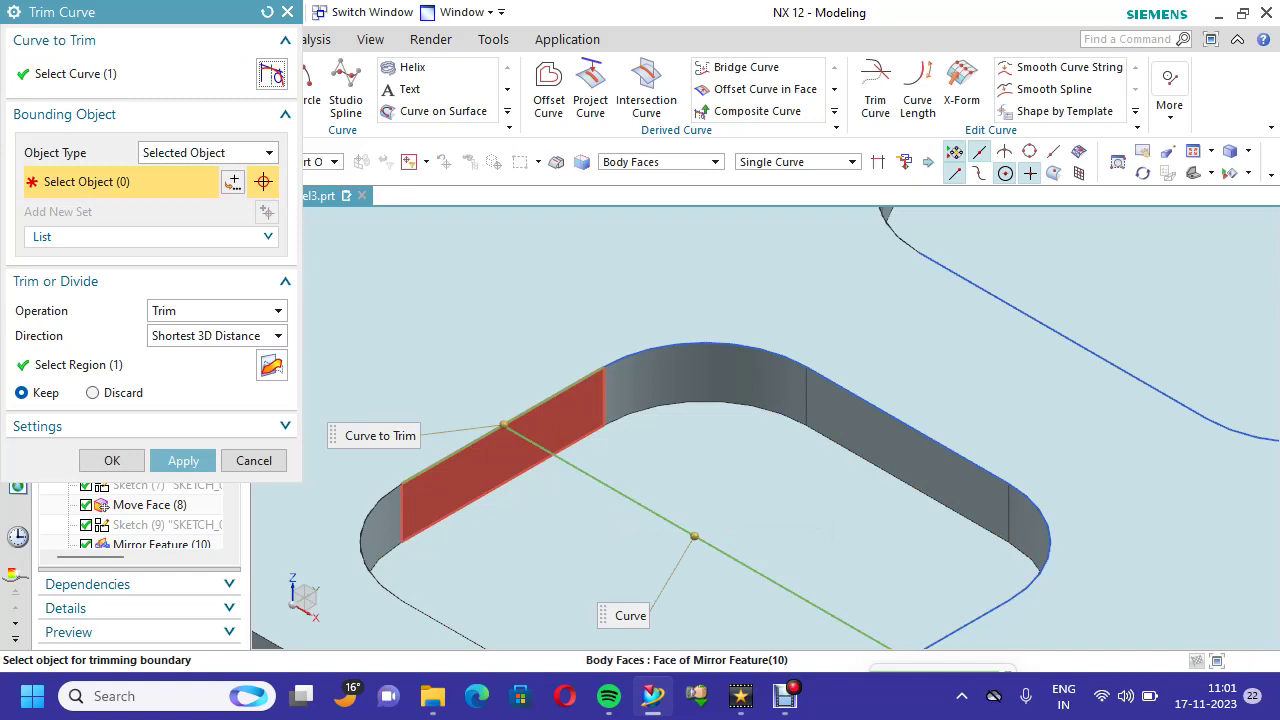
pyautogui.click(183, 460)
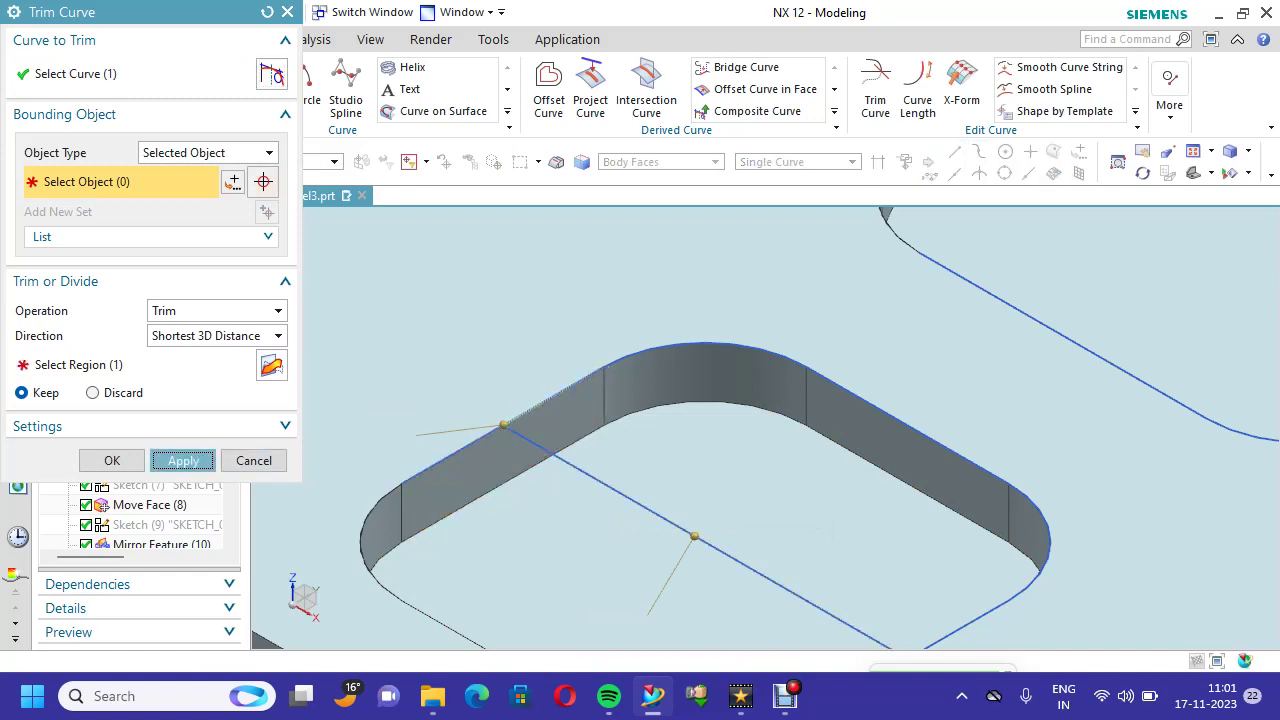
pyautogui.scroll(-4, 935, 536)
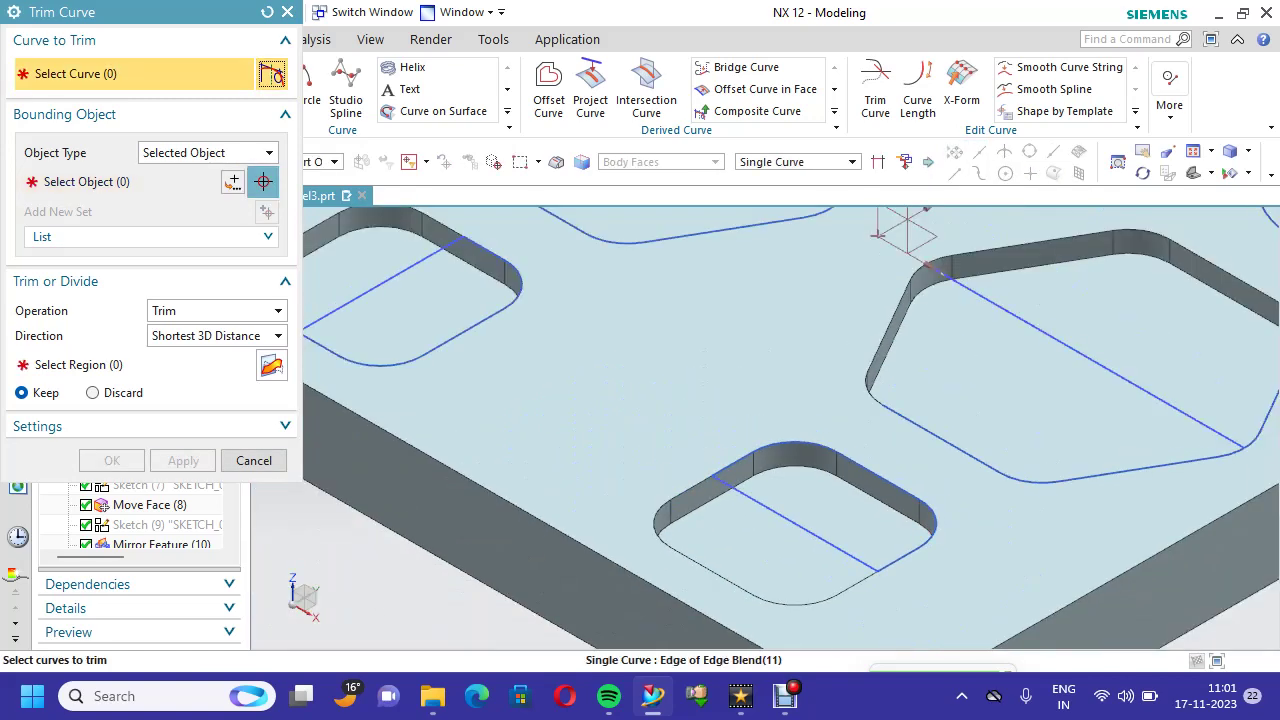
pyautogui.scroll(1, 1145, 516)
pyautogui.scroll(2, 1197, 471)
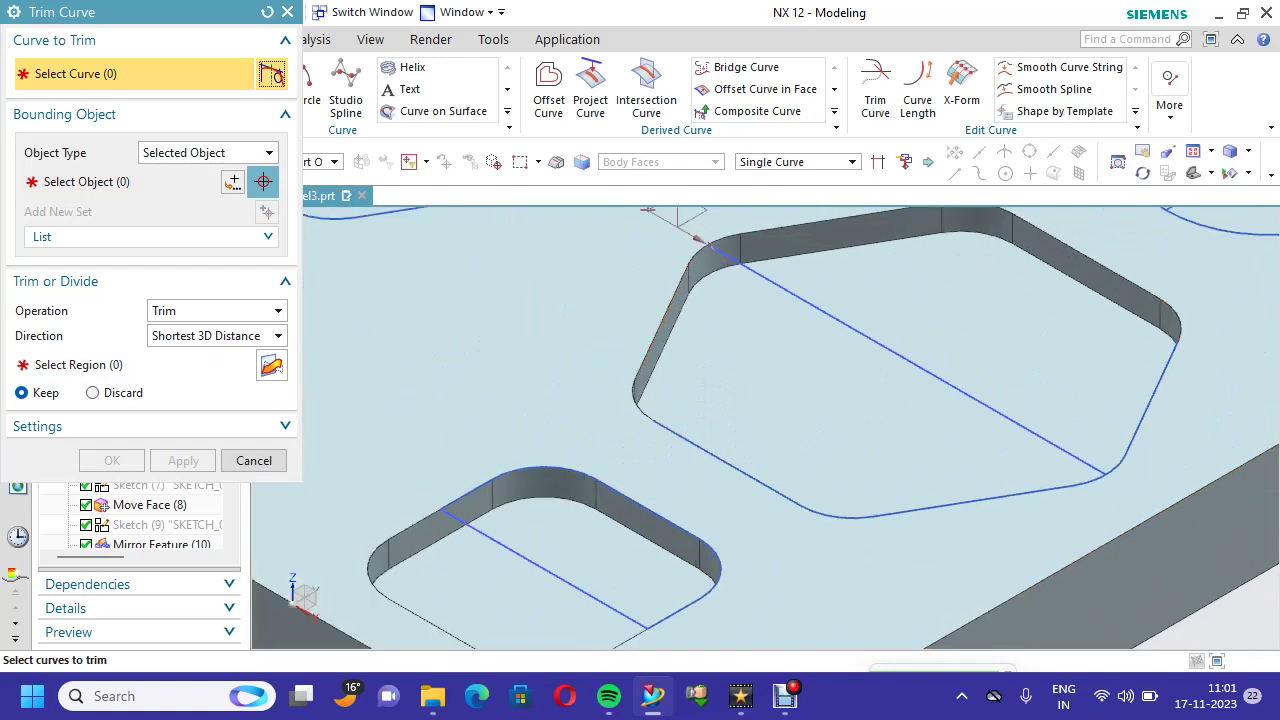
pyautogui.scroll(-4, 790, 430)
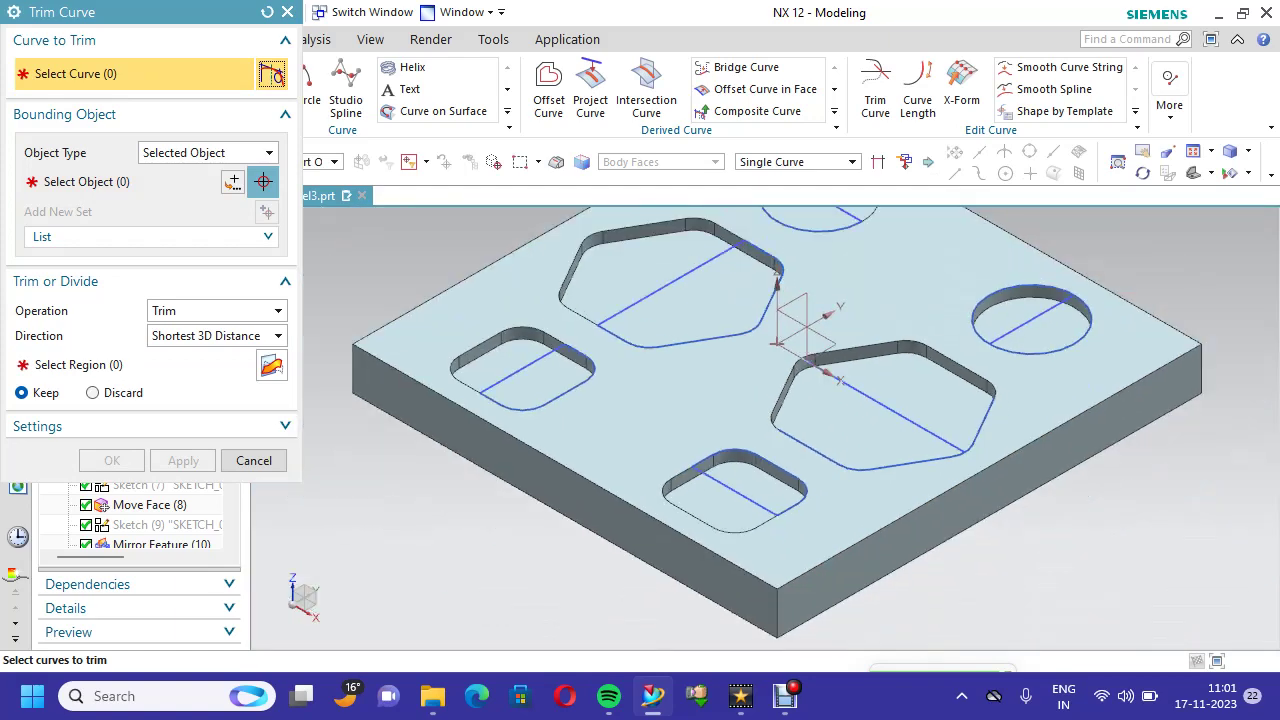
pyautogui.click(254, 460)
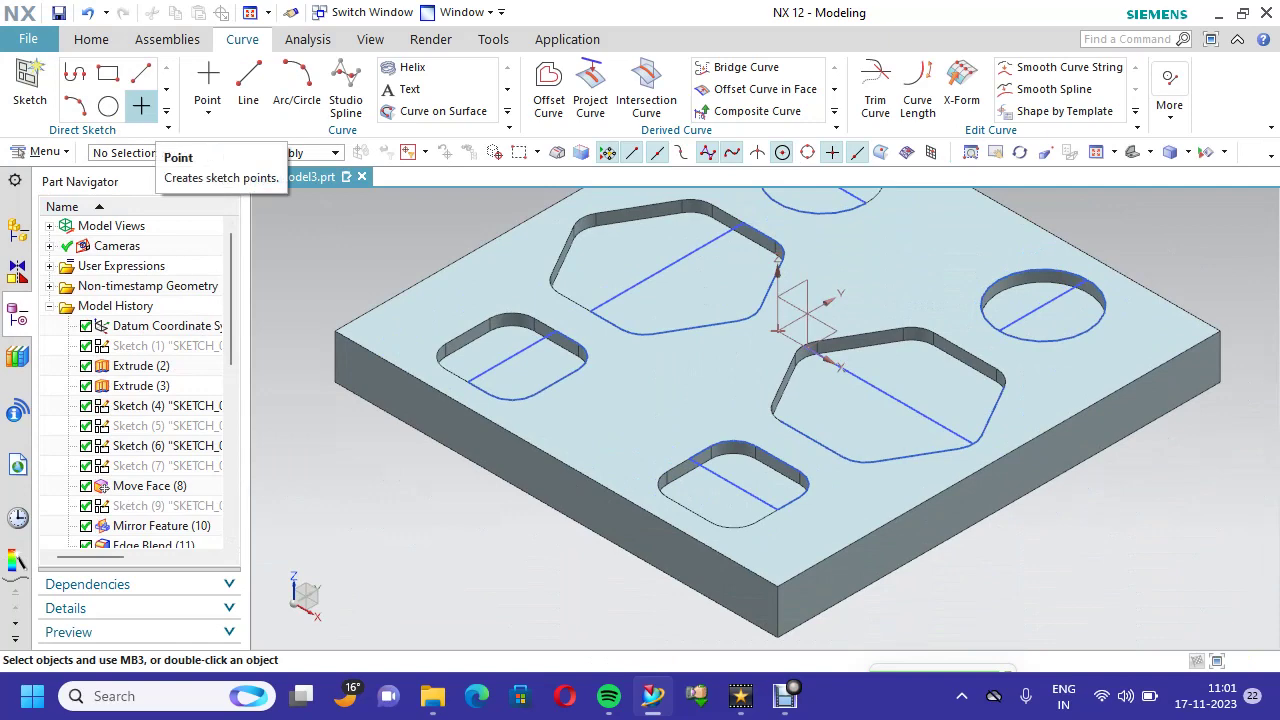
# - Start a new sketch on the XY plane, using the Inferred plane method and the work part origin
pyautogui.click(141, 73)
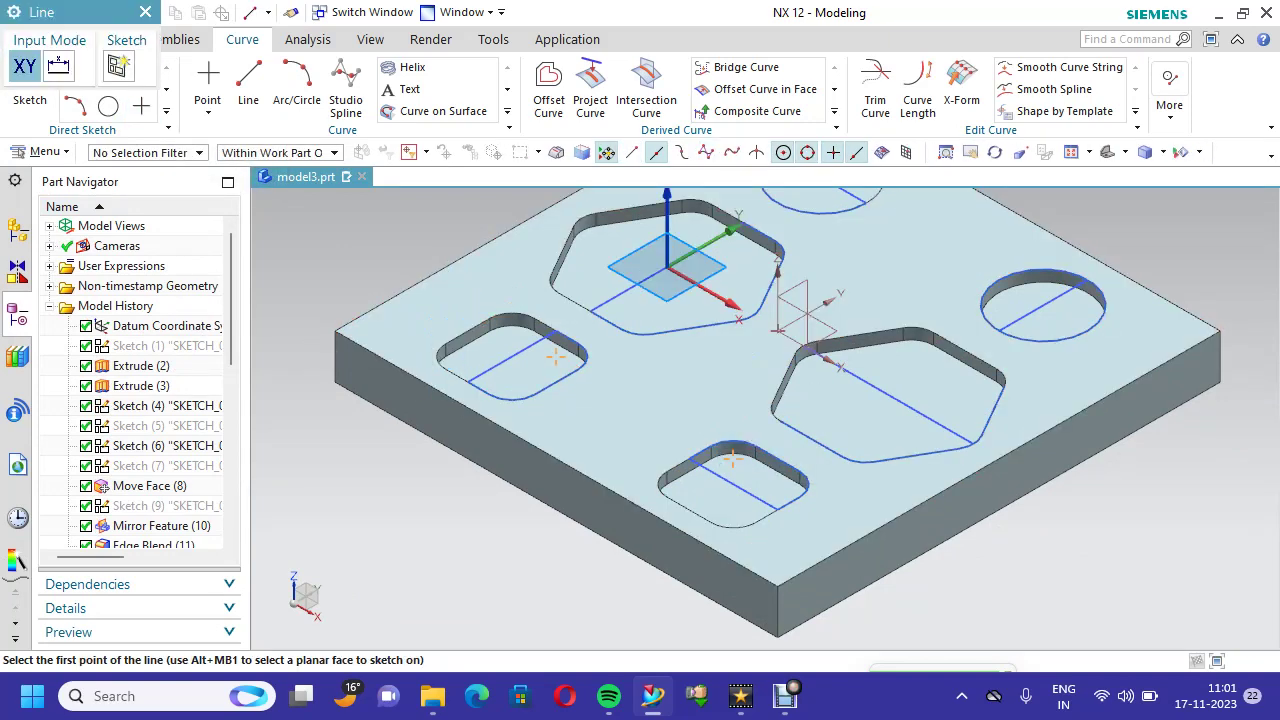
pyautogui.press('Escape')
pyautogui.click(30, 85)
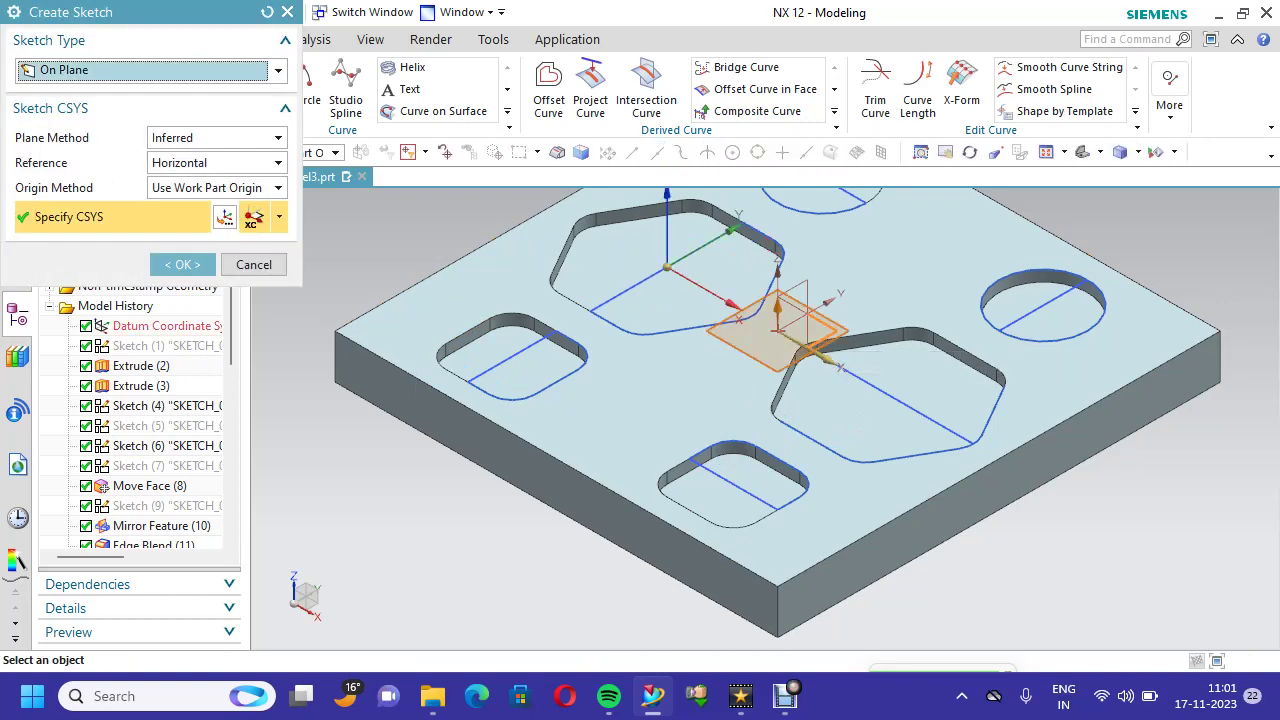
pyautogui.click(755, 305)
pyautogui.click(182, 264)
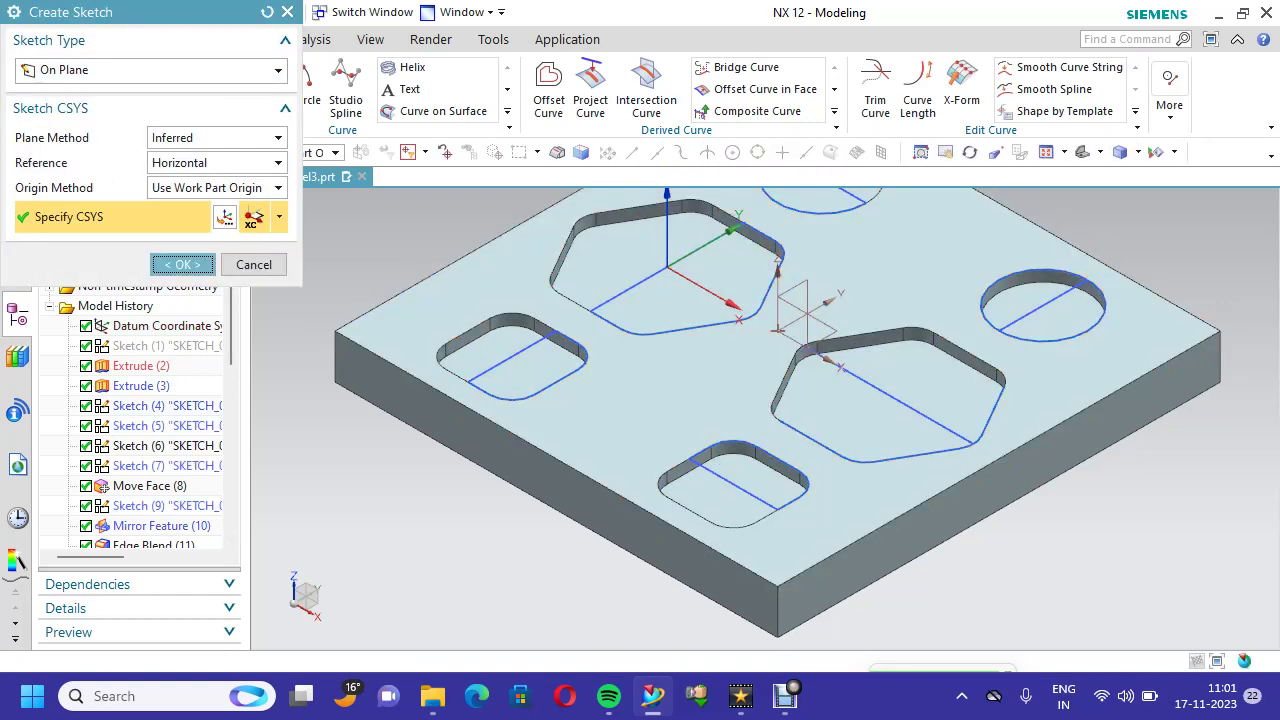
pyautogui.rightClick(383, 231)
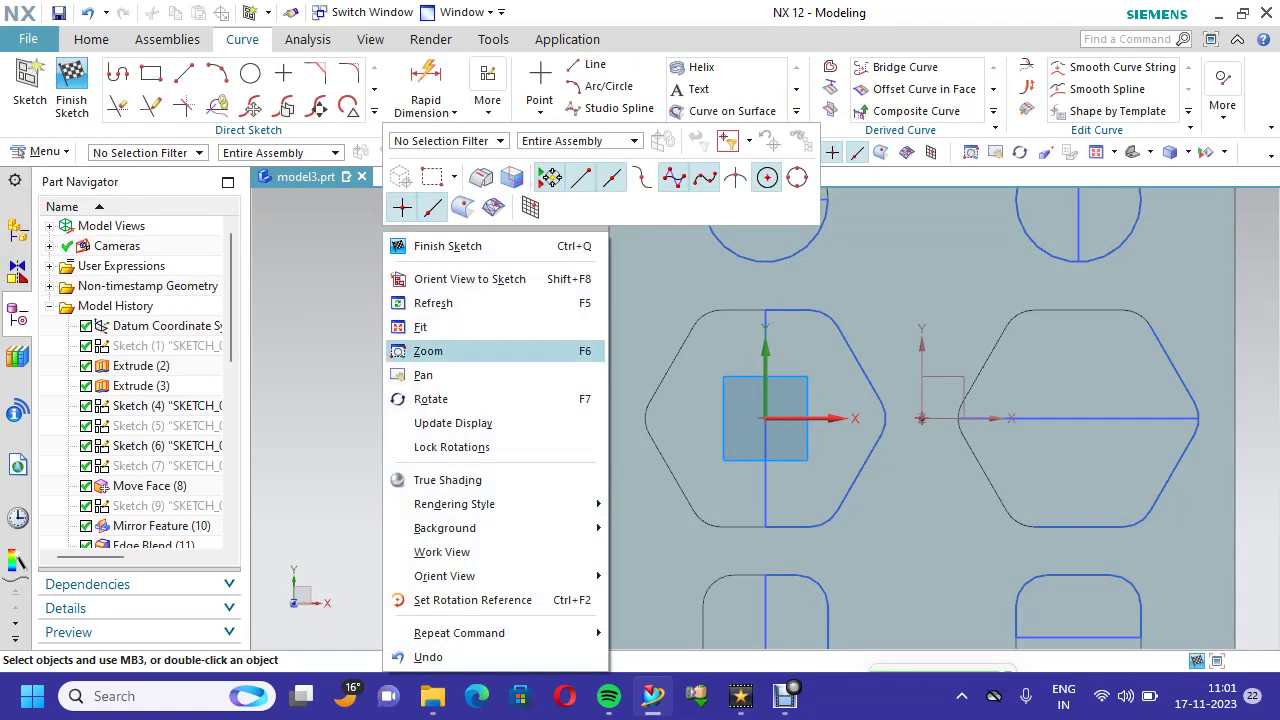
pyautogui.click(420, 327)
pyautogui.scroll(2, 1048, 517)
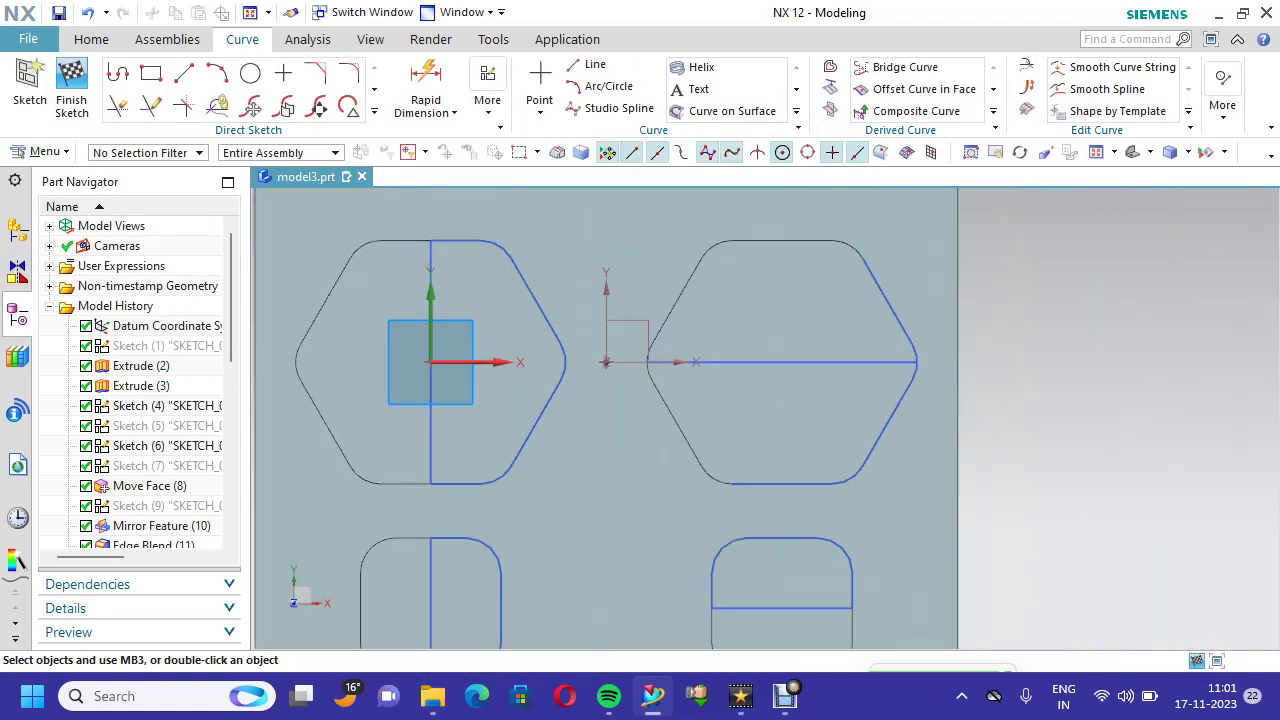
# - Sketch a line from the midpoint of the right hexagonal pocket's -Y edge to its dividing line's midpoint, and finish the sketch
pyautogui.click(184, 73)
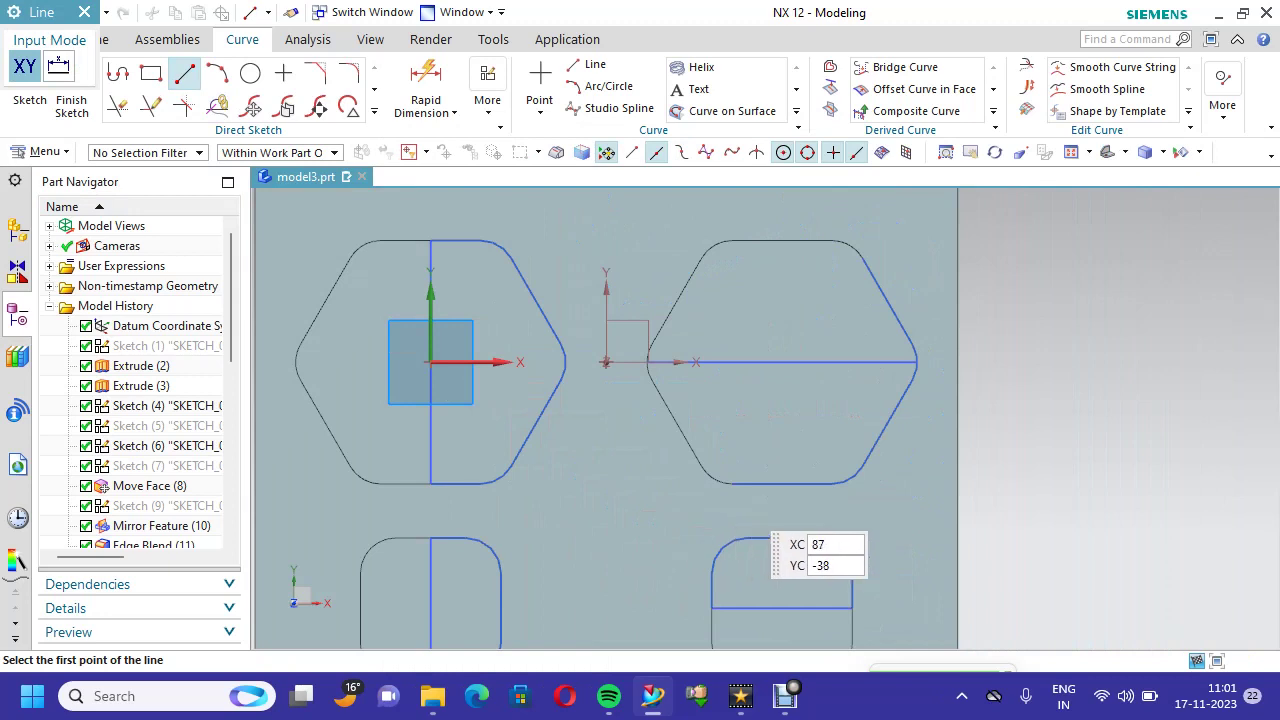
pyautogui.click(782, 484)
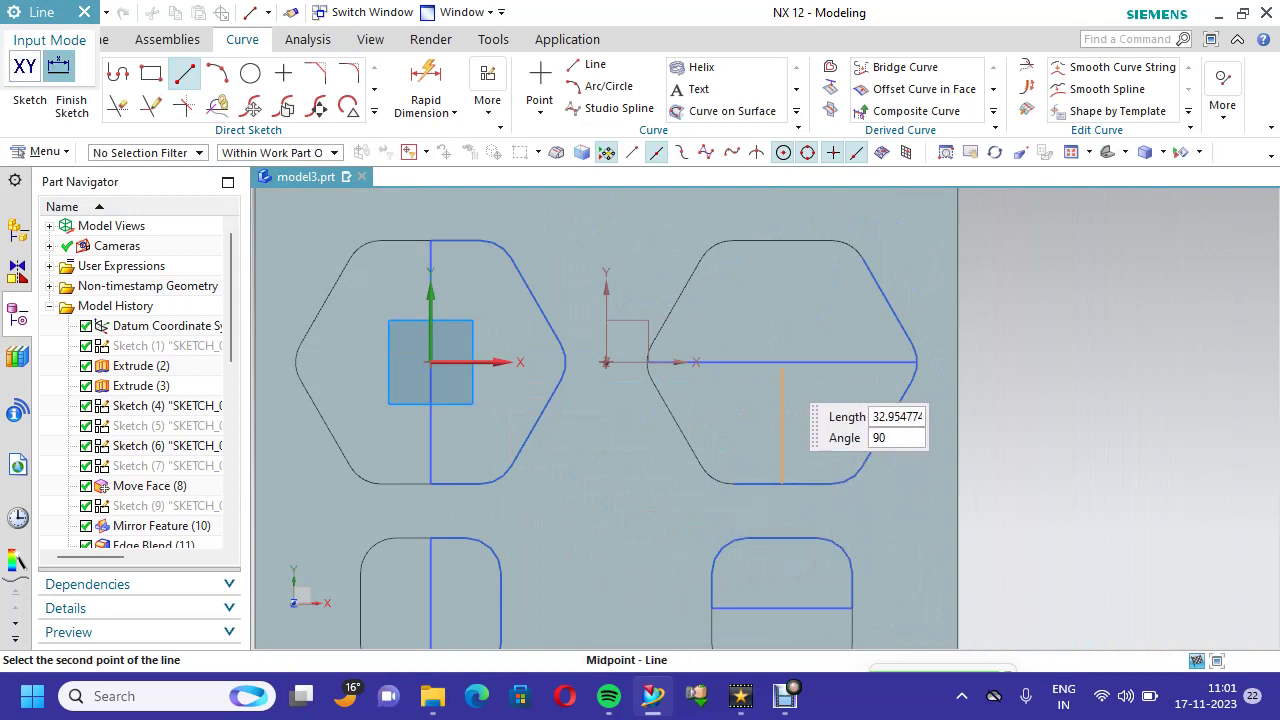
pyautogui.click(782, 362)
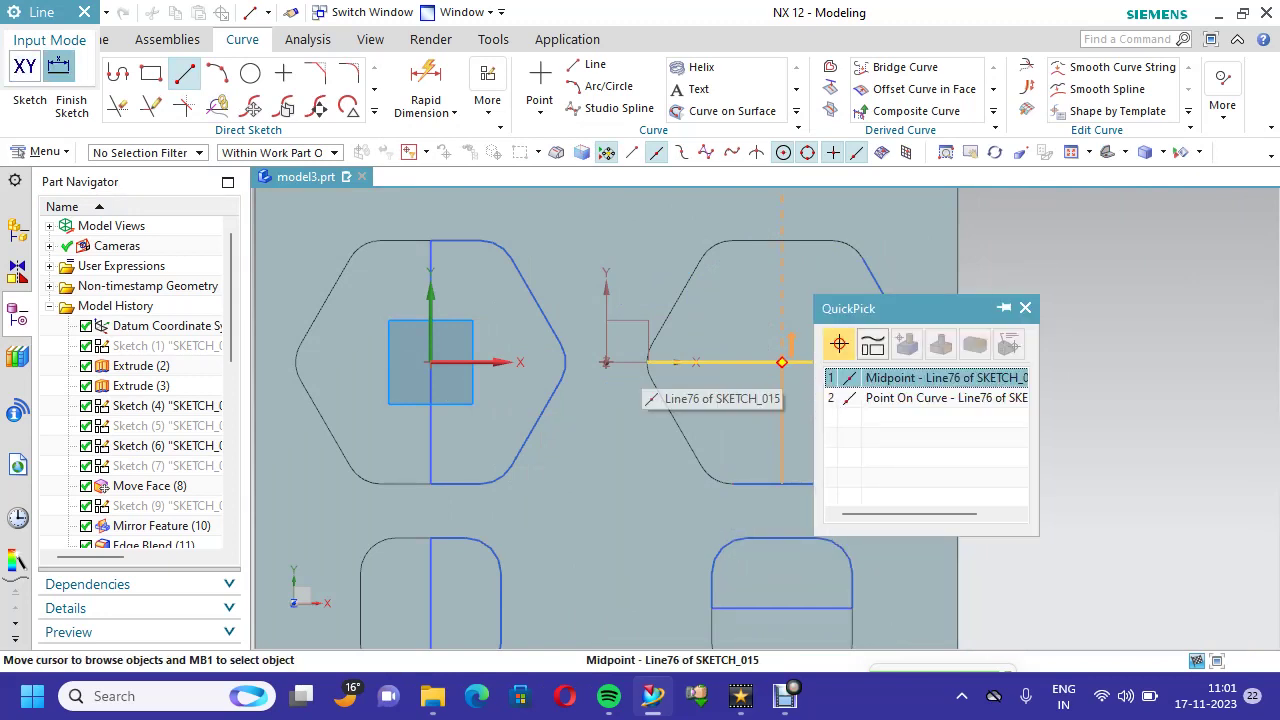
pyautogui.click(868, 377)
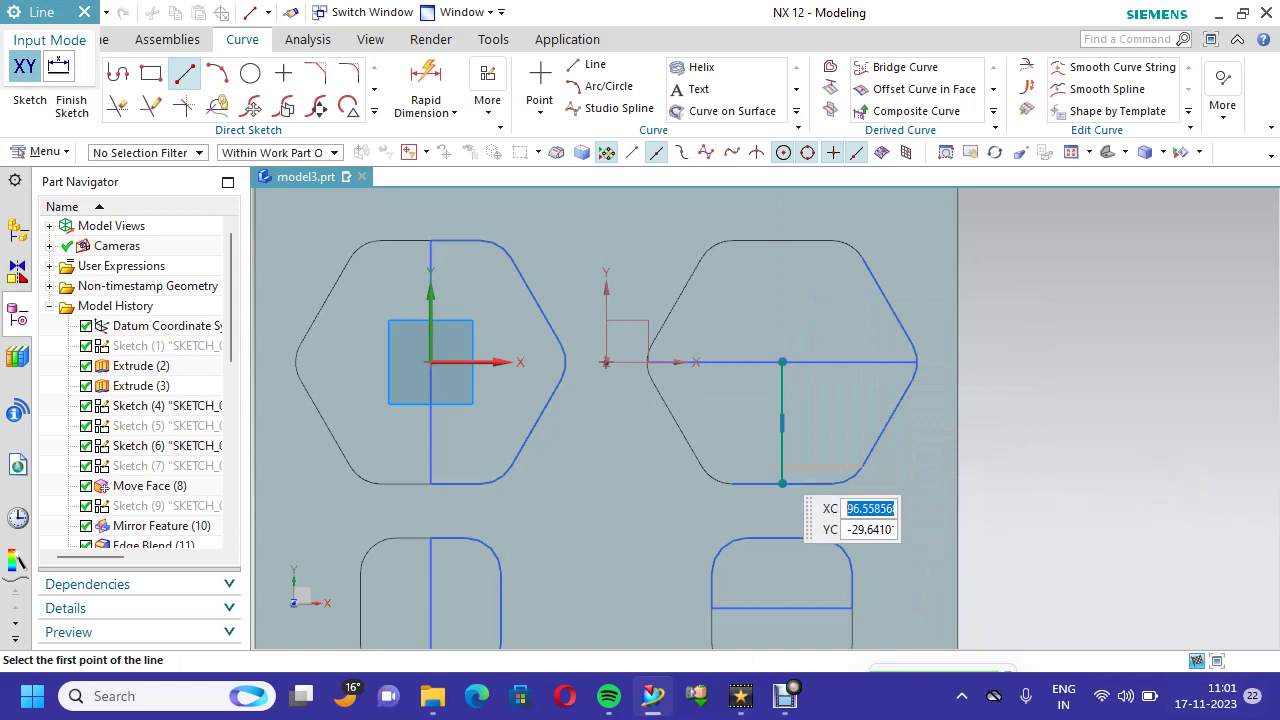
pyautogui.scroll(2, 790, 484)
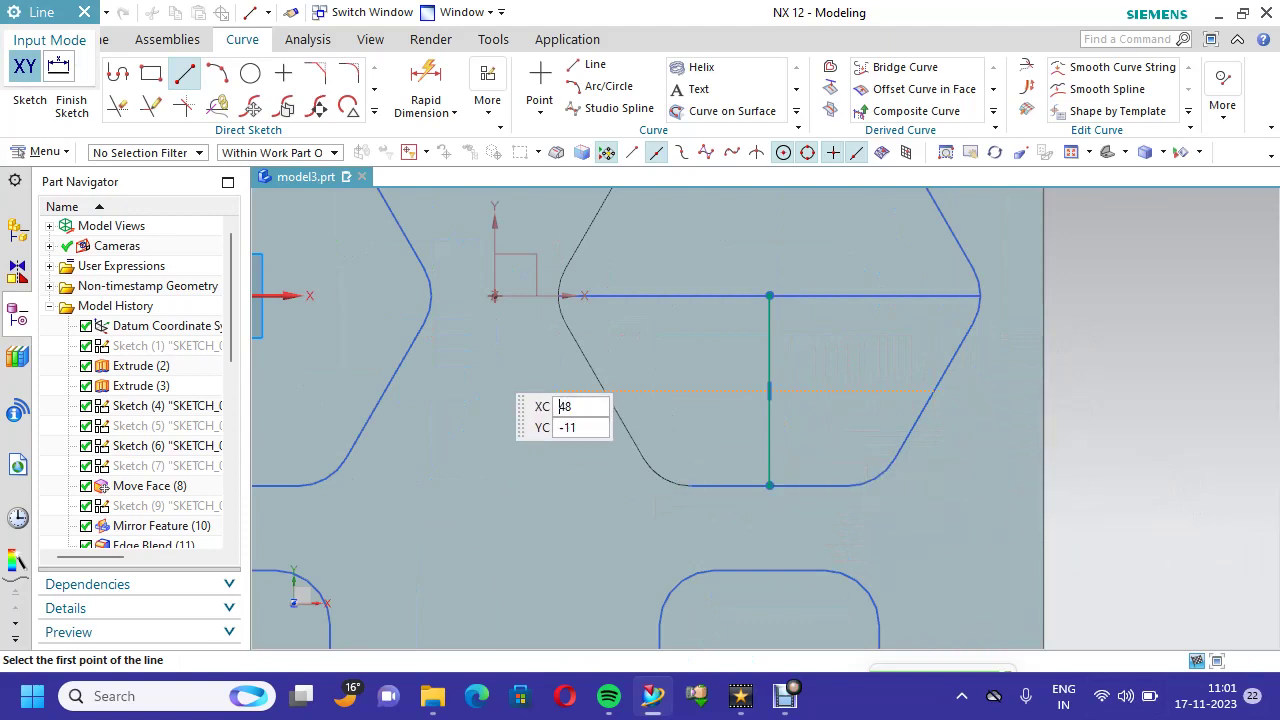
pyautogui.click(71, 100)
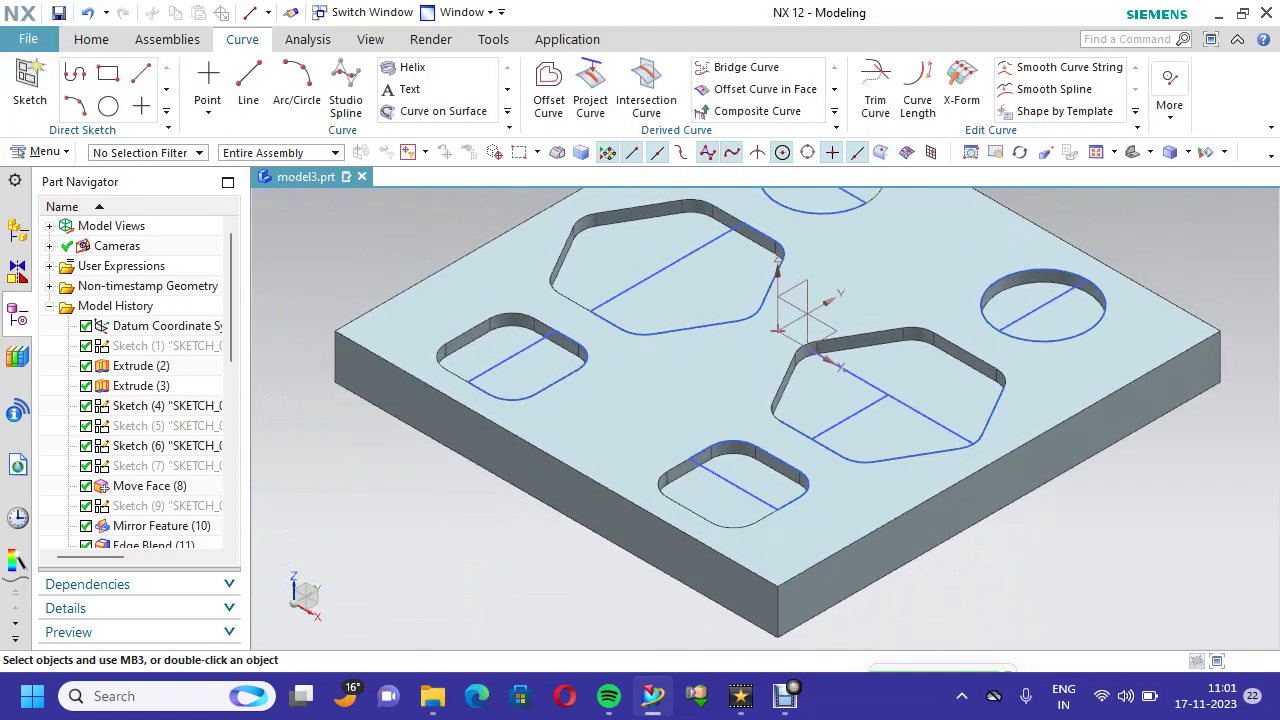
# - Trim the right hexagonal pocket's dividing line at the perpendicular sketch line, keeping the +X half
pyautogui.scroll(3, 912, 504)
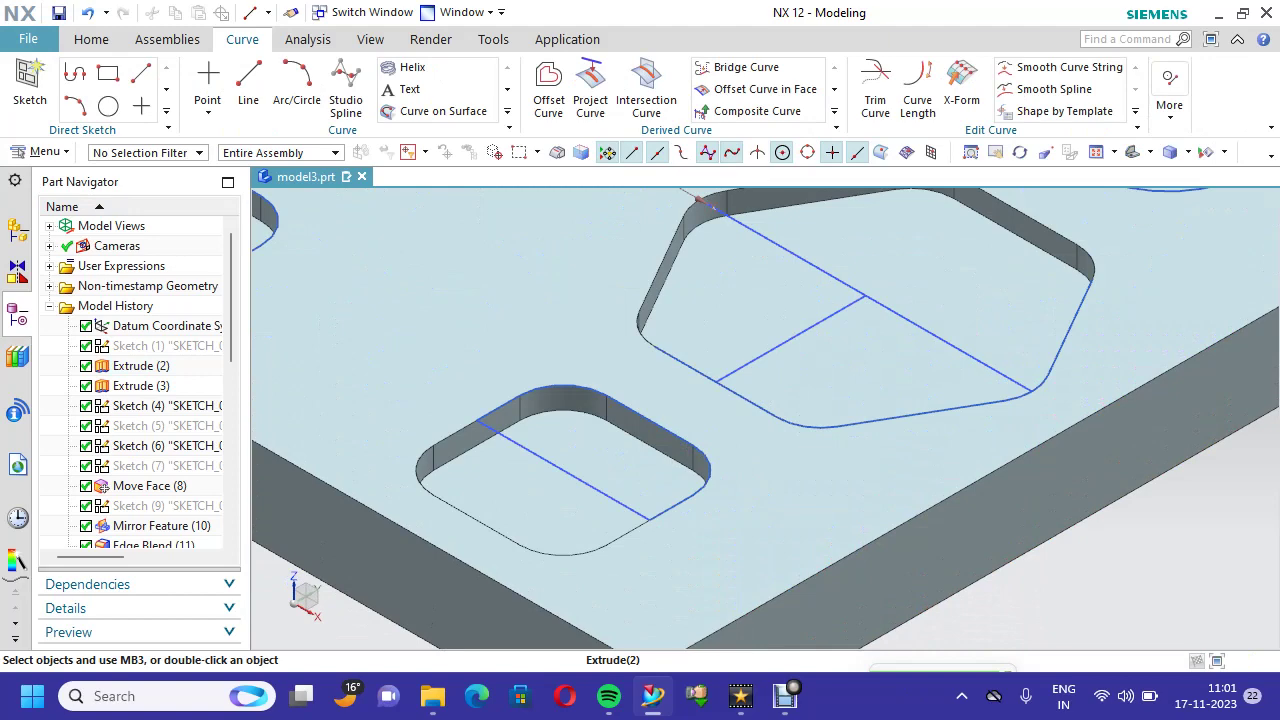
pyautogui.click(875, 95)
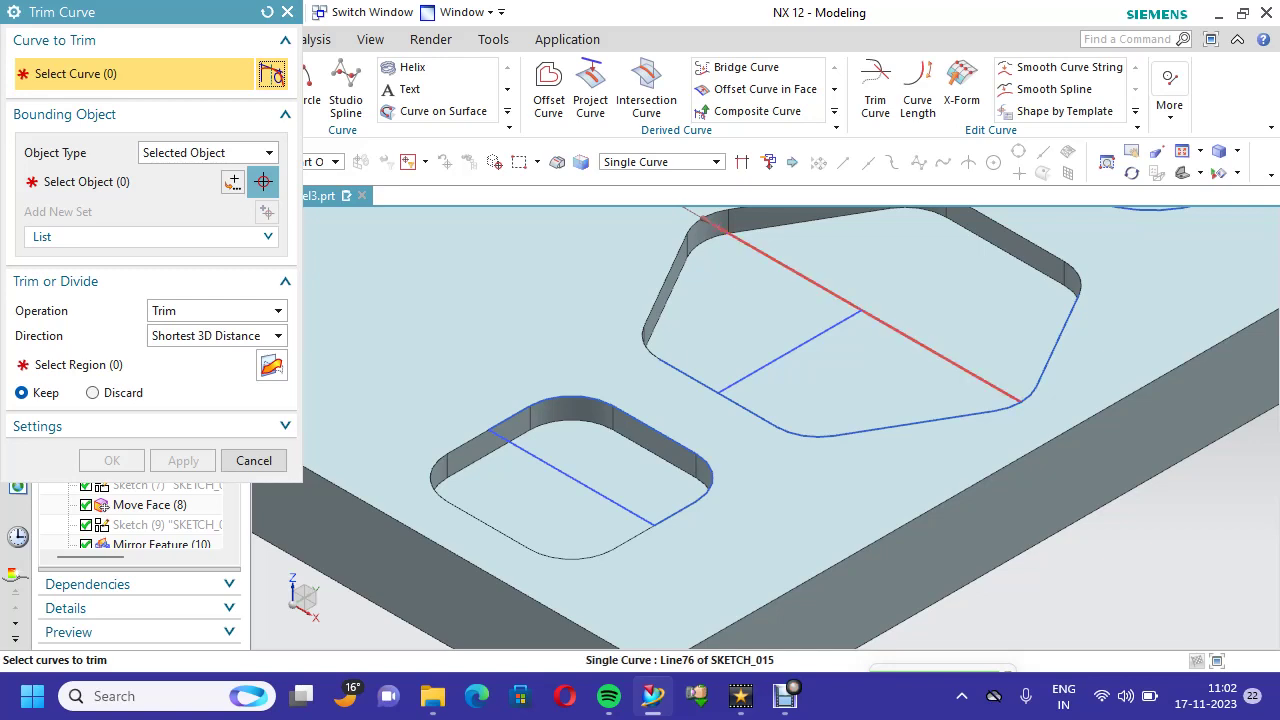
pyautogui.click(862, 311)
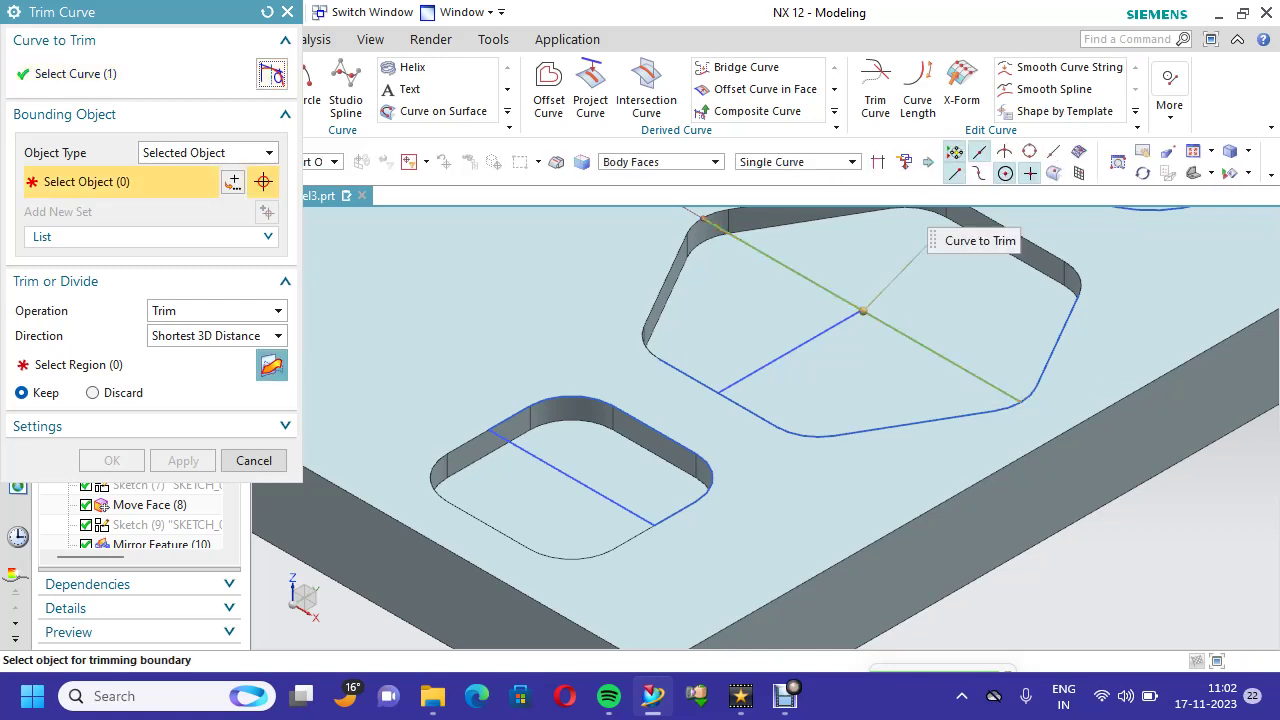
pyautogui.click(790, 351)
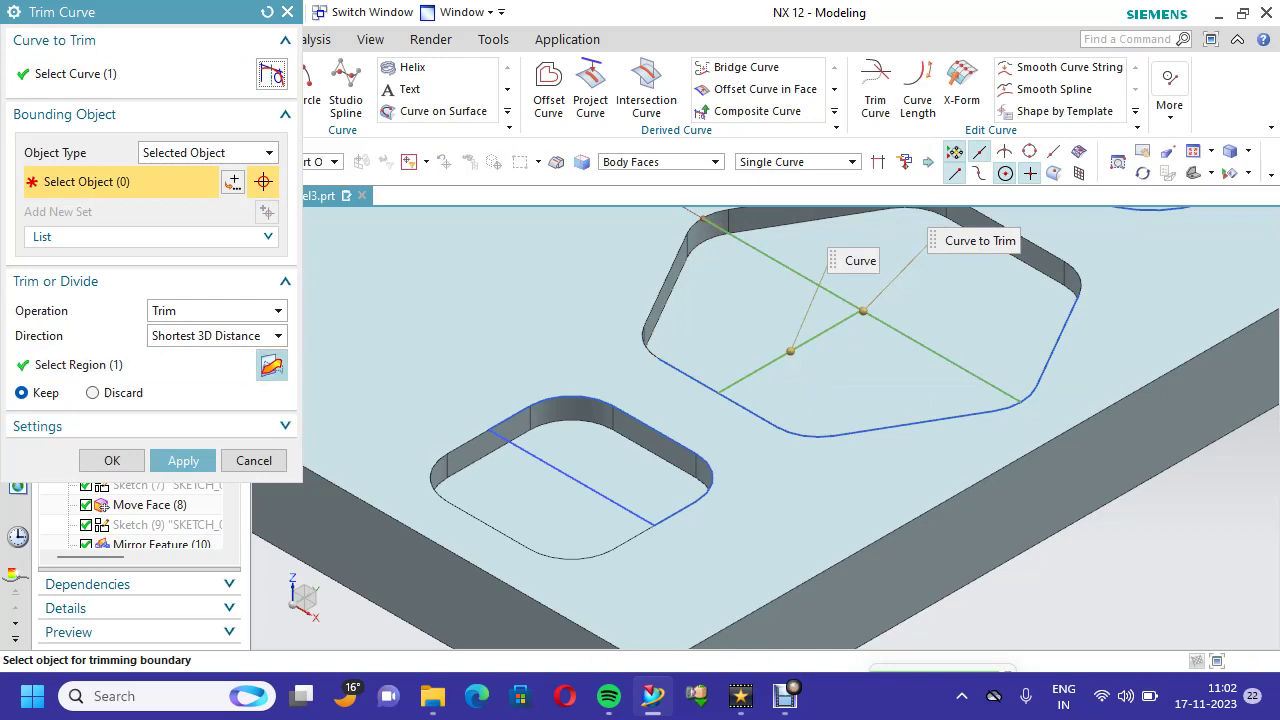
pyautogui.click(271, 365)
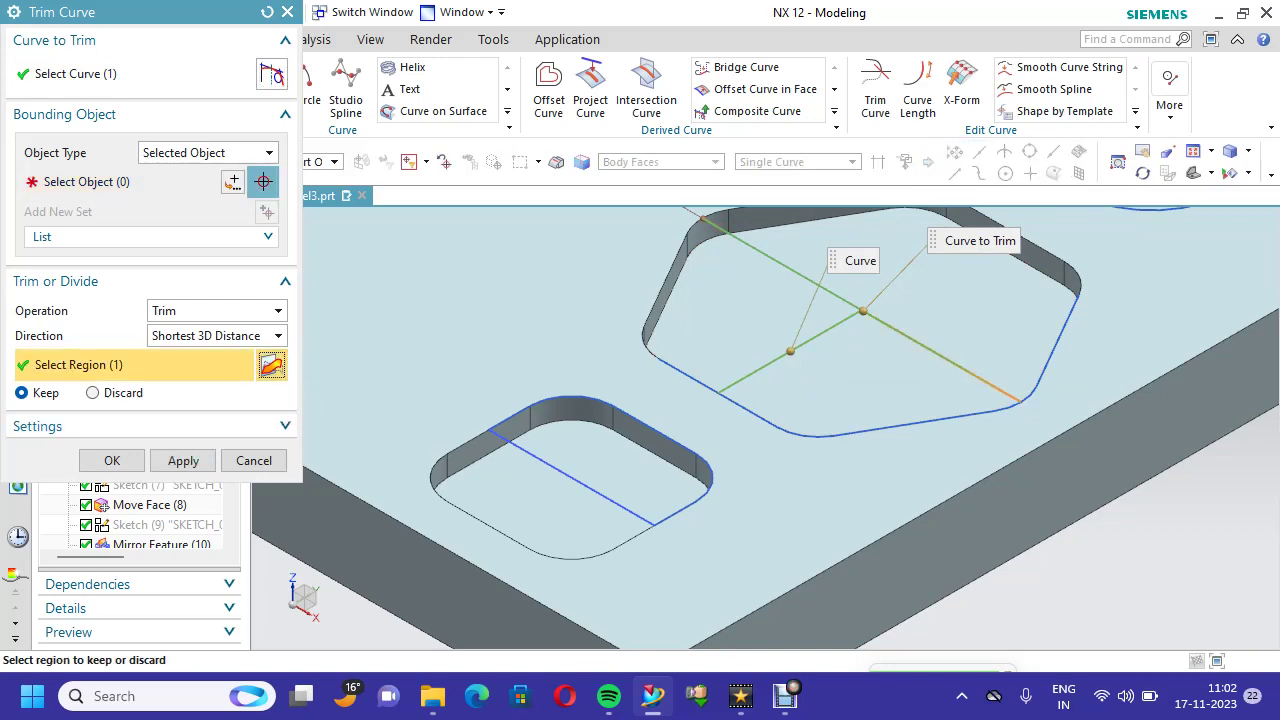
pyautogui.click(183, 460)
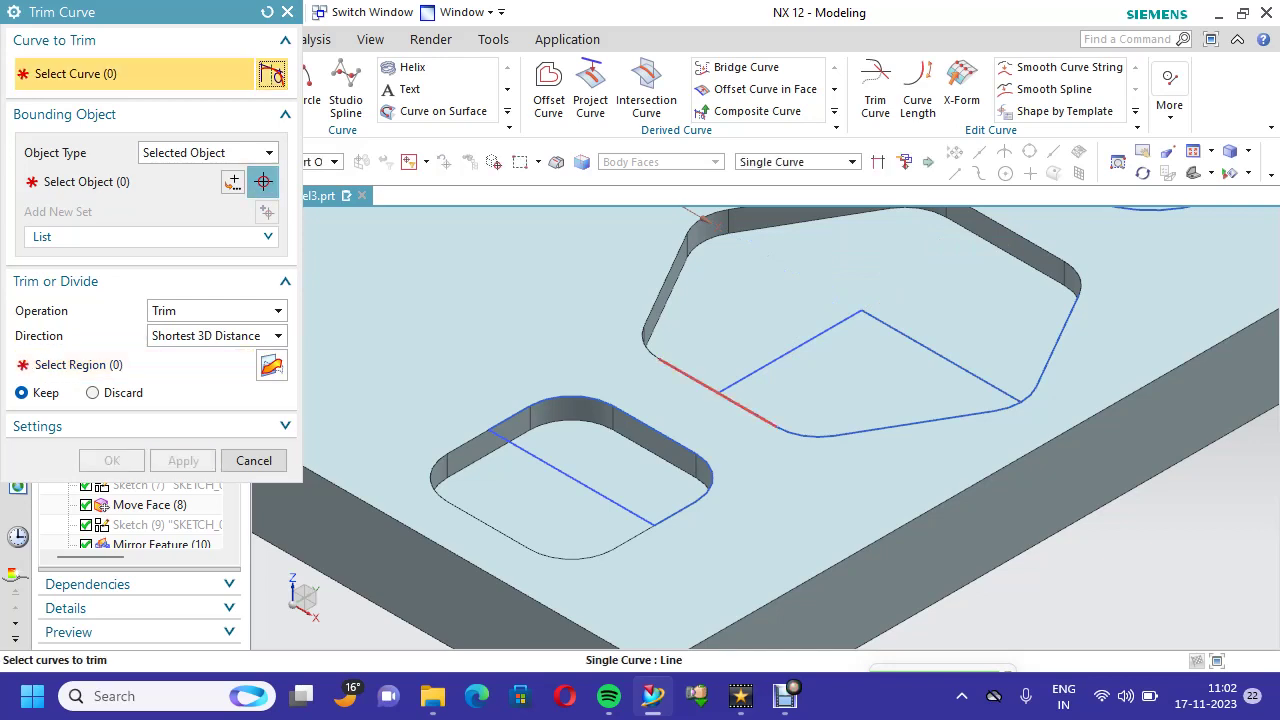
pyautogui.click(718, 393)
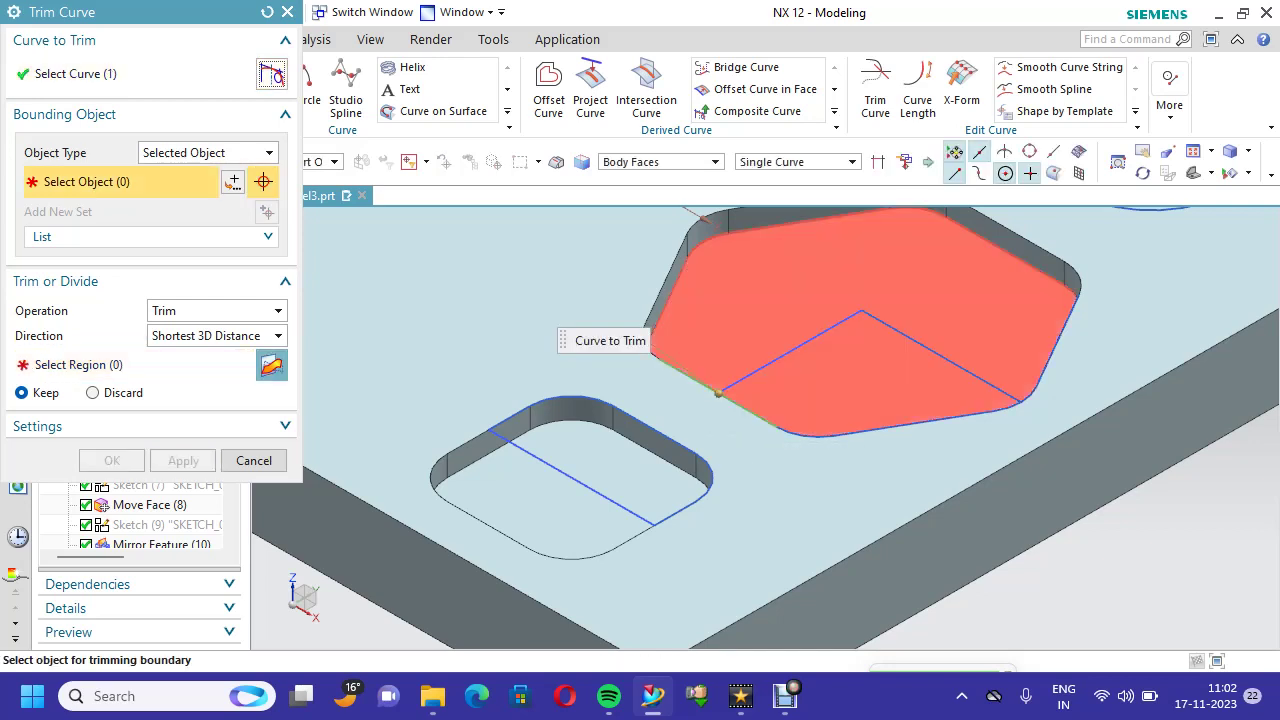
pyautogui.click(790, 351)
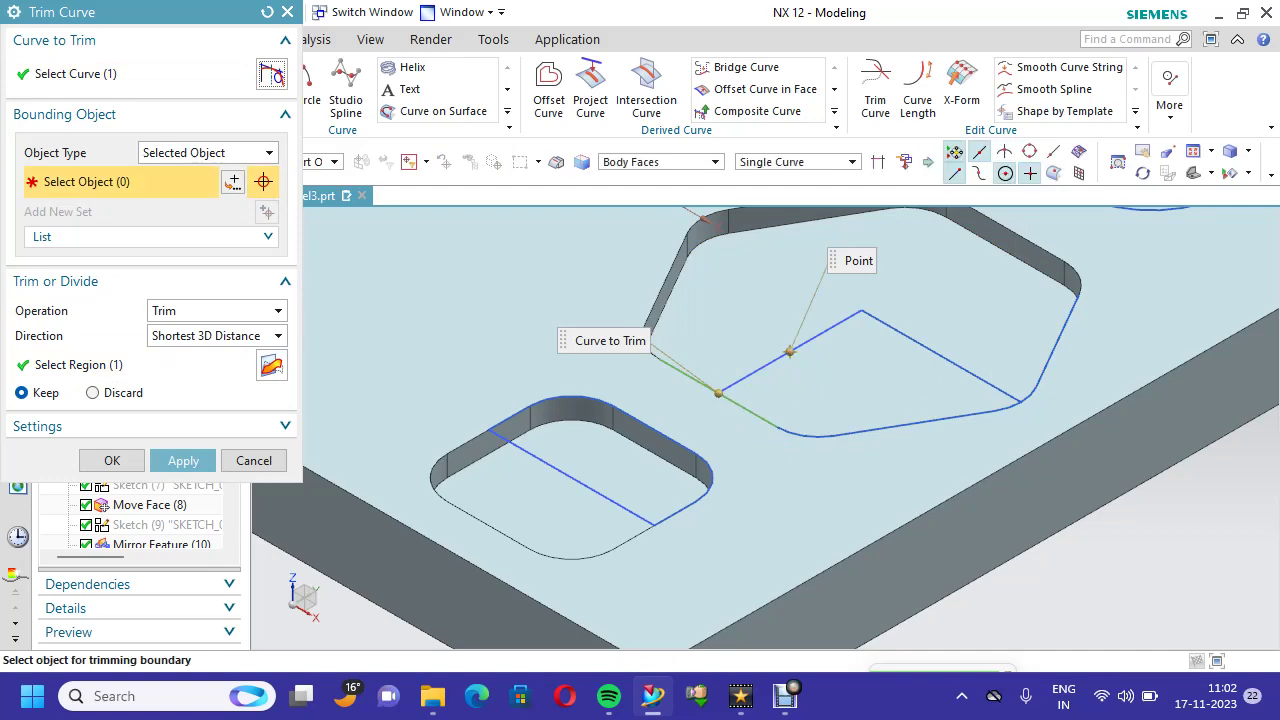
pyautogui.click(253, 460)
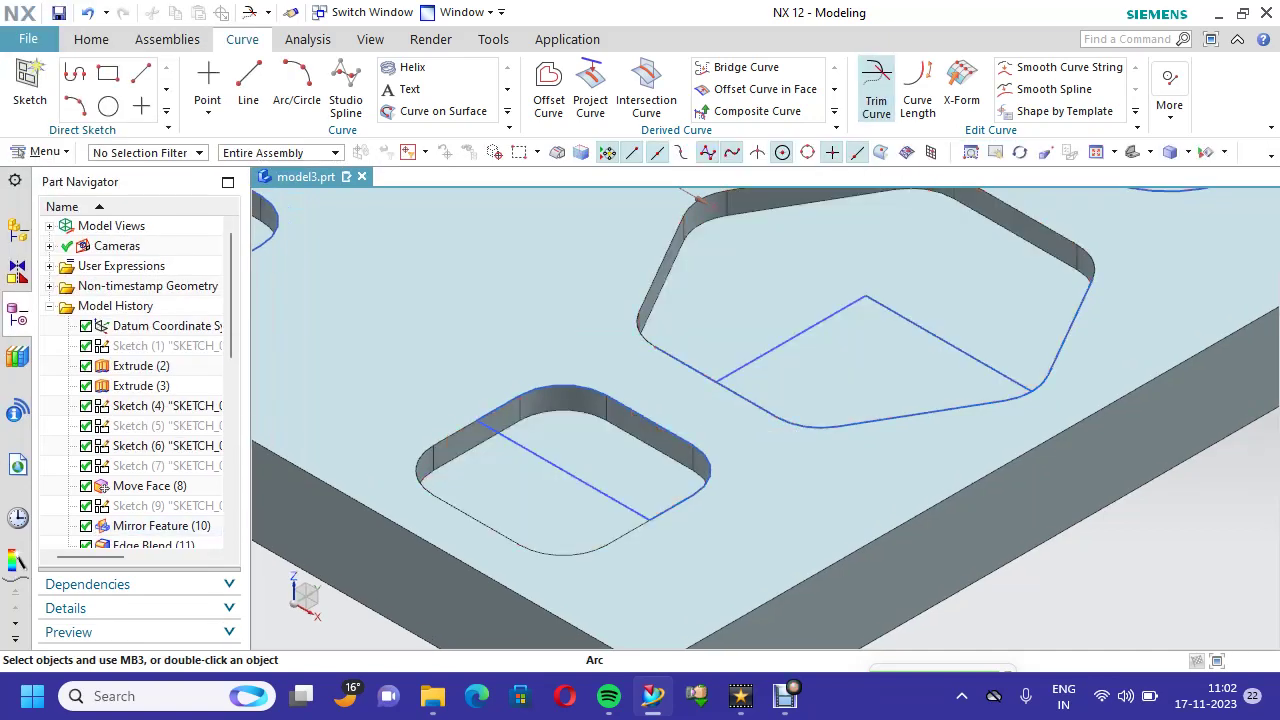
# - Trim the right hexagonal pocket's -Y edge curve at the perpendicular sketch line, keeping the +X portion
pyautogui.click(875, 90)
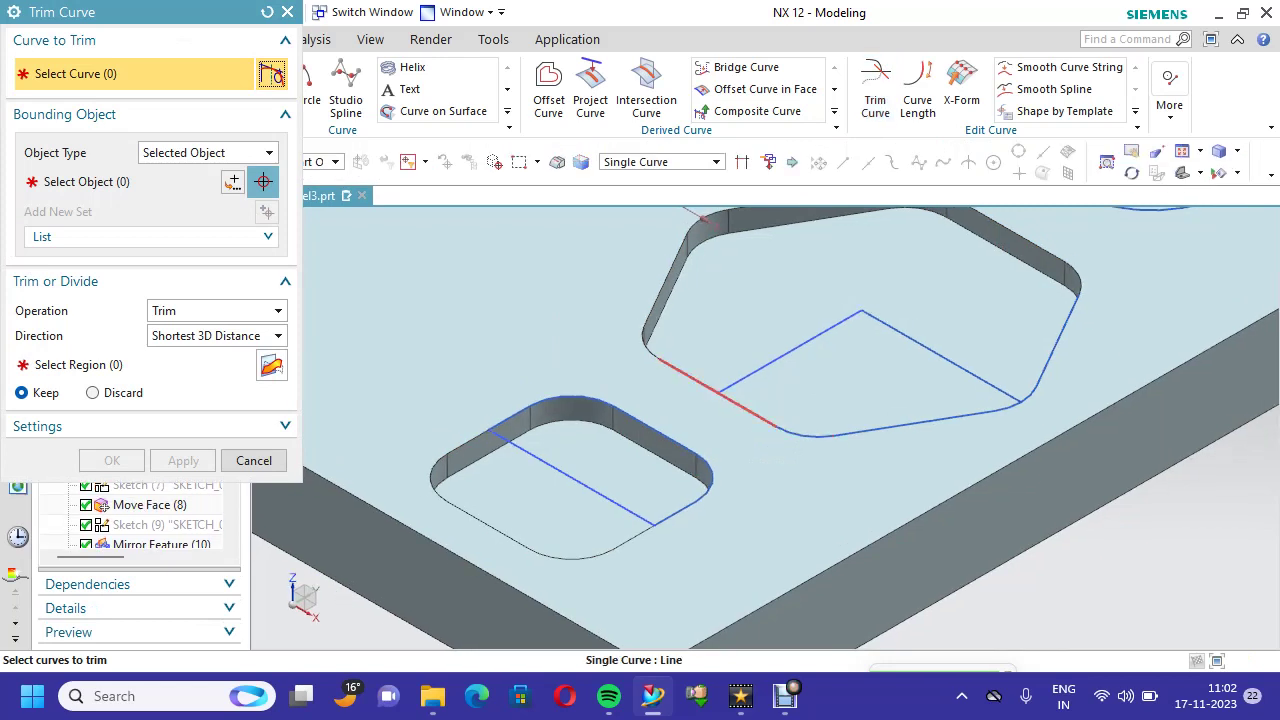
pyautogui.click(710, 388)
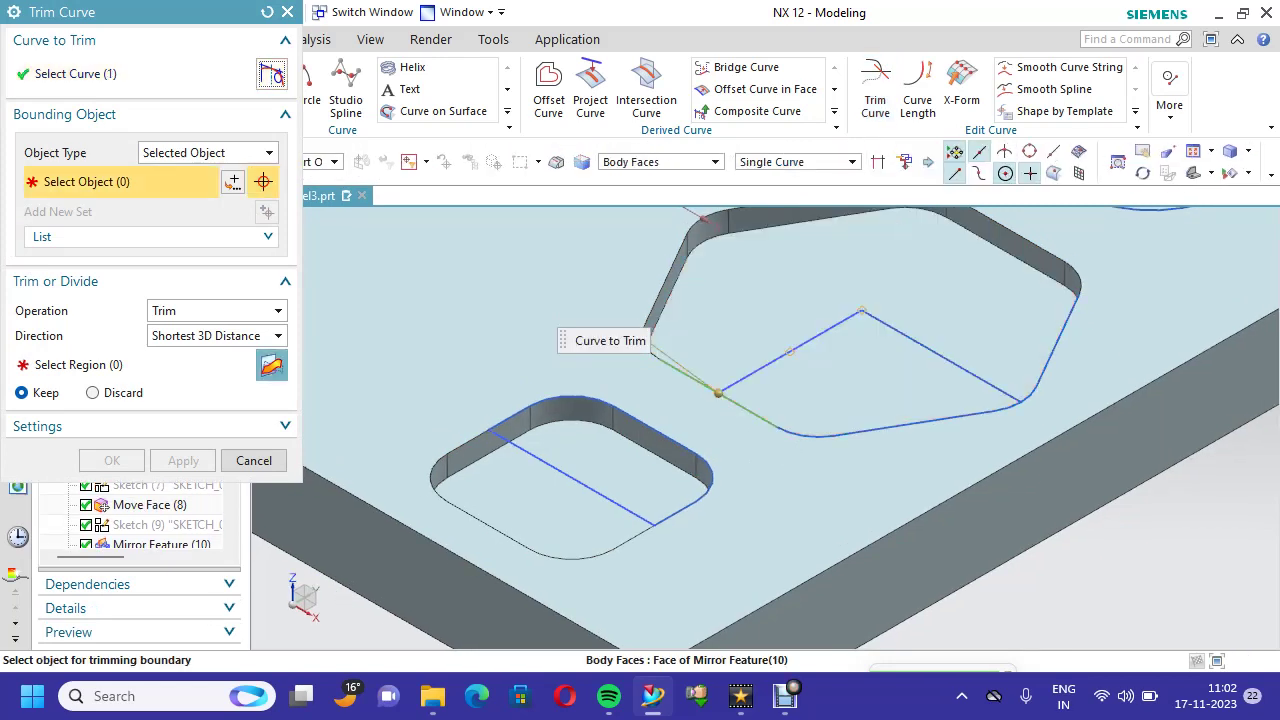
pyautogui.click(790, 350)
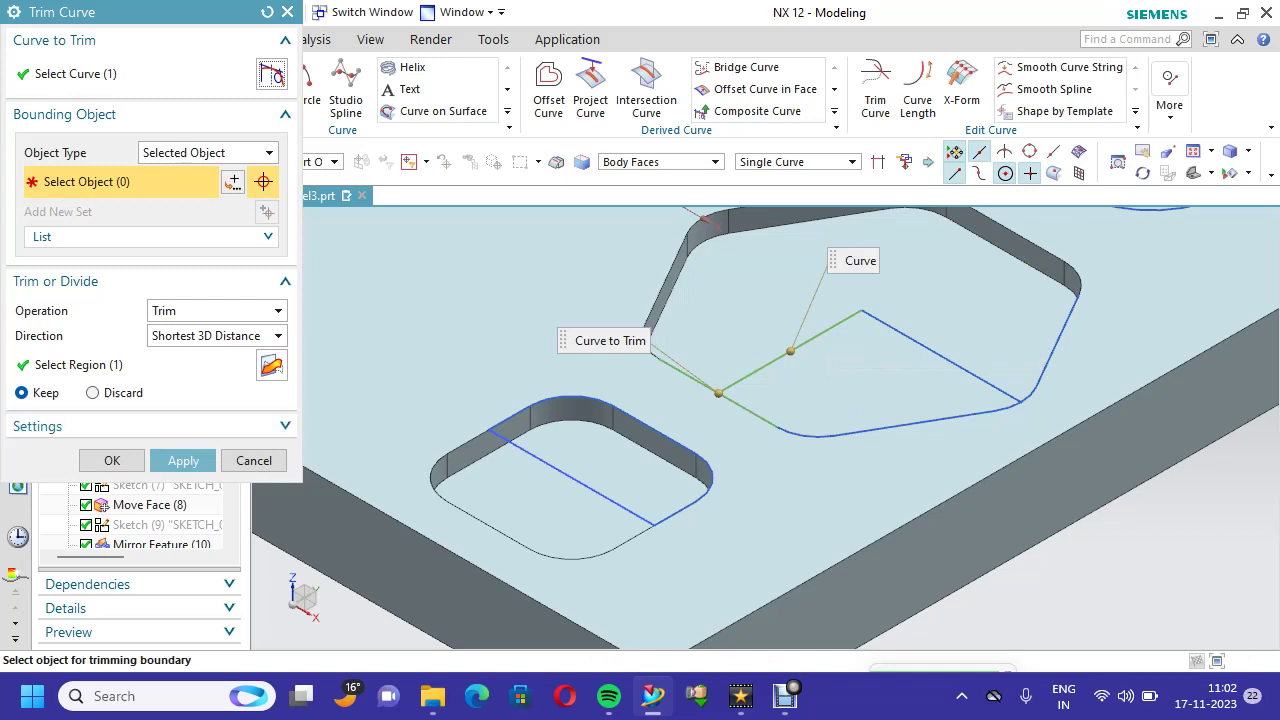
pyautogui.click(271, 365)
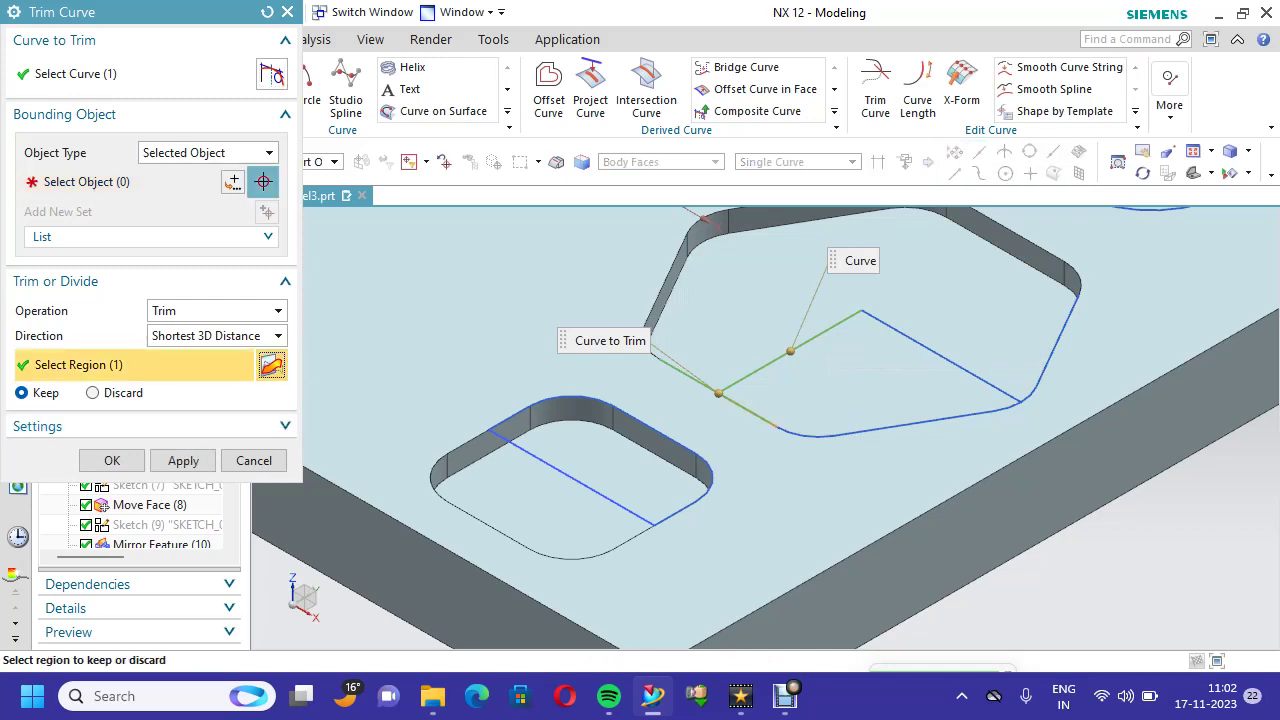
pyautogui.click(183, 460)
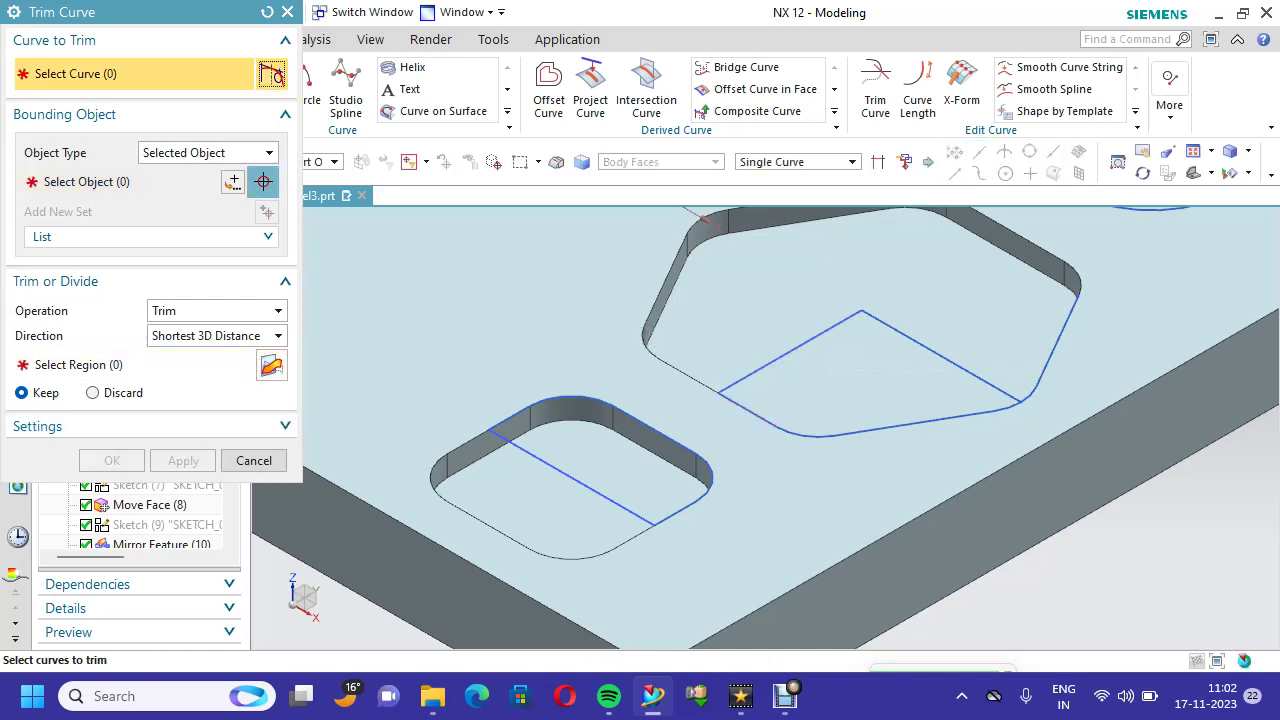
# - Trim the right hexagonal pocket's +X corner arc at its dividing line, discarding the +Y portion
pyautogui.scroll(5, 1010, 398)
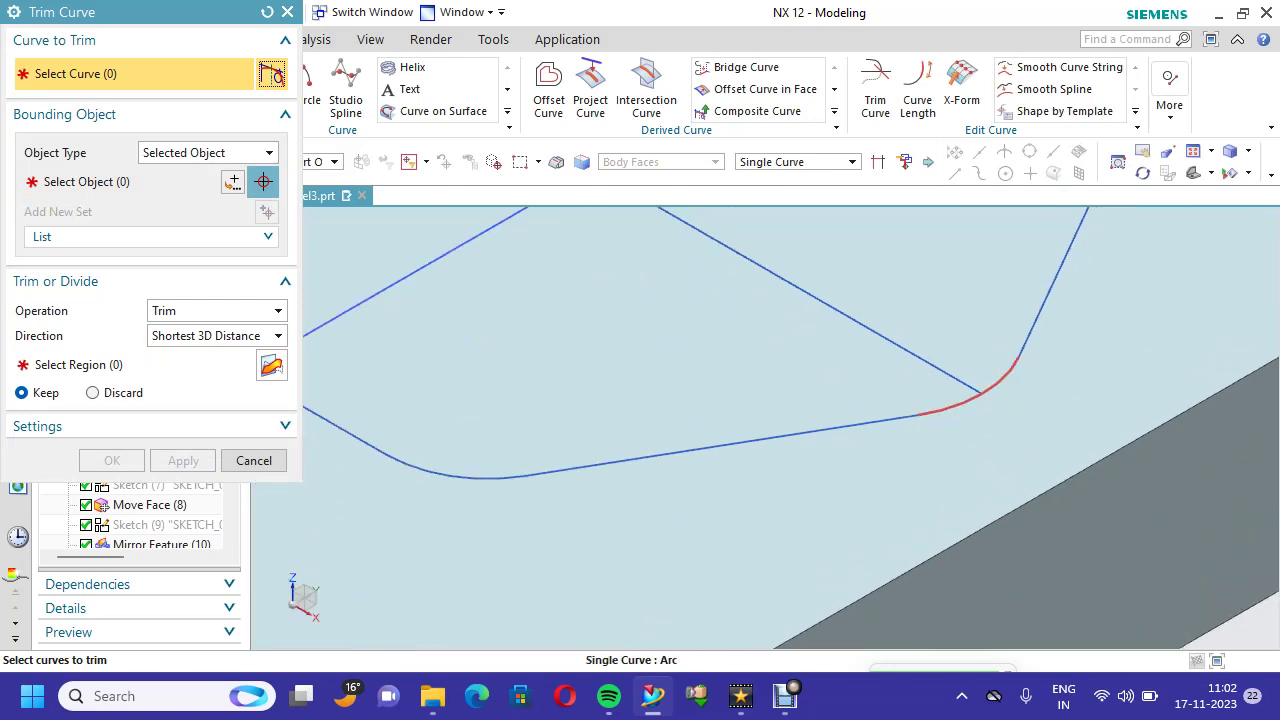
pyautogui.click(1004, 378)
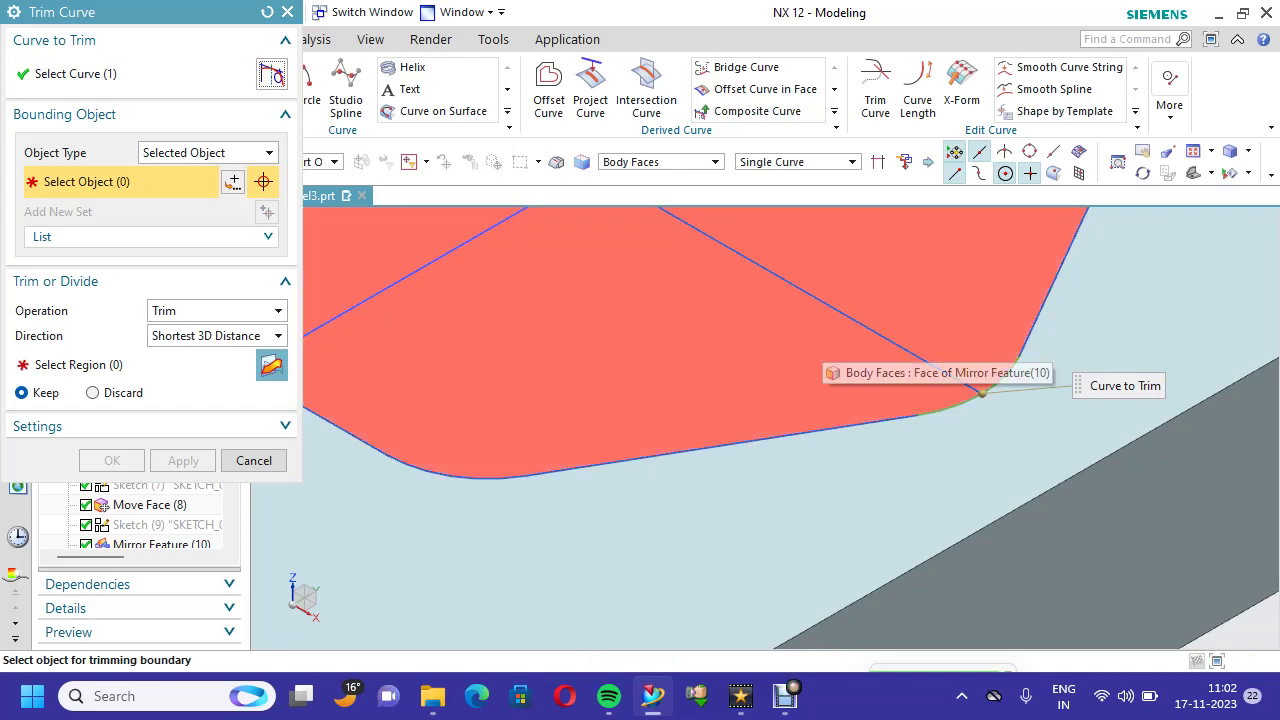
pyautogui.click(830, 305)
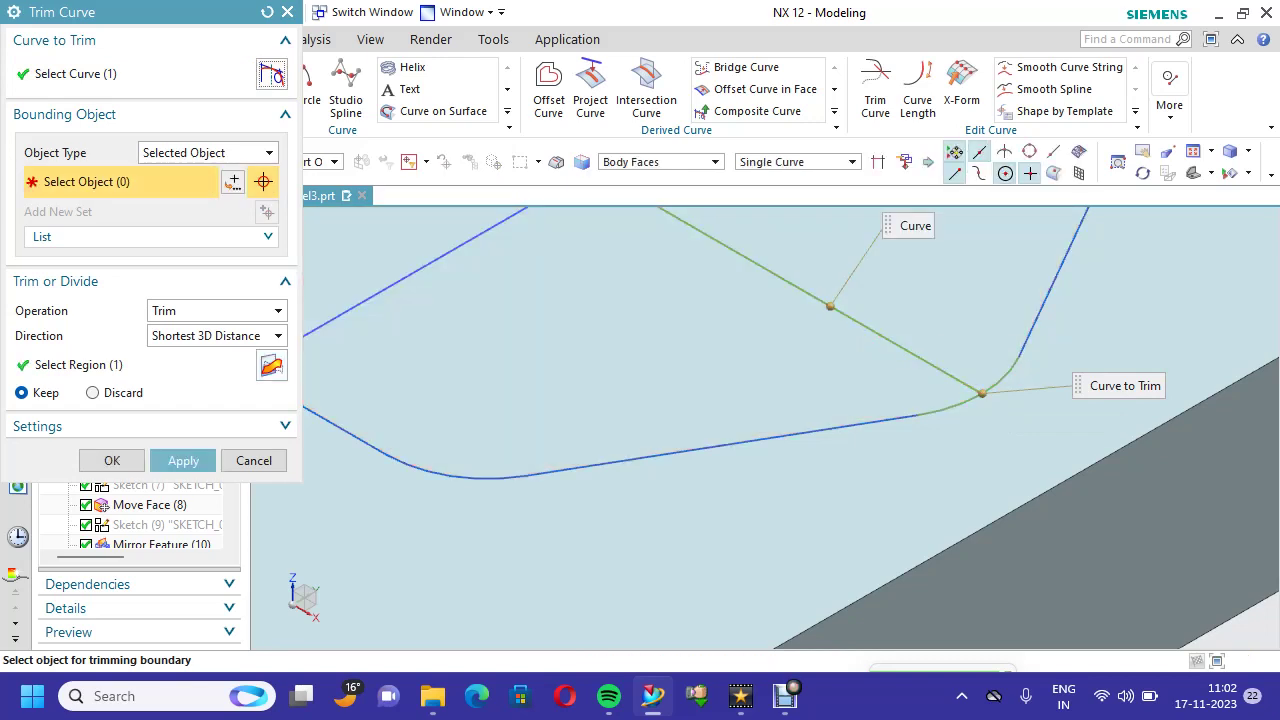
pyautogui.click(271, 366)
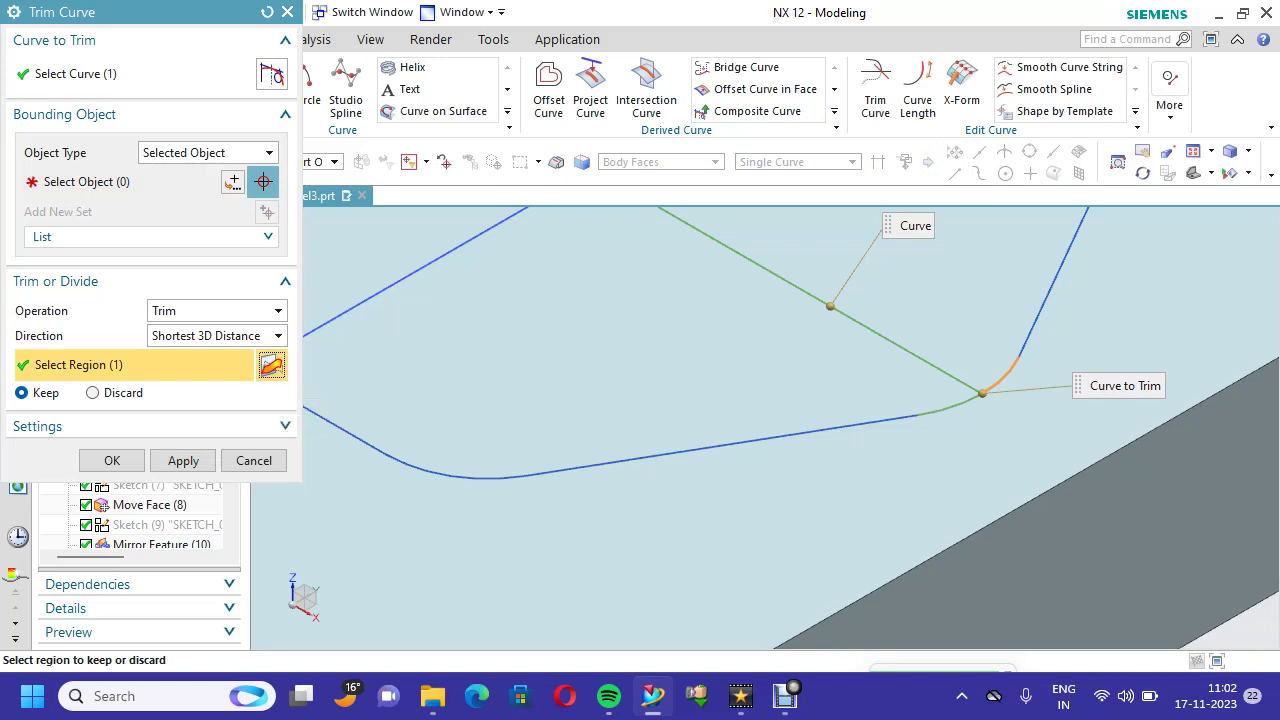
pyautogui.click(93, 392)
pyautogui.click(182, 460)
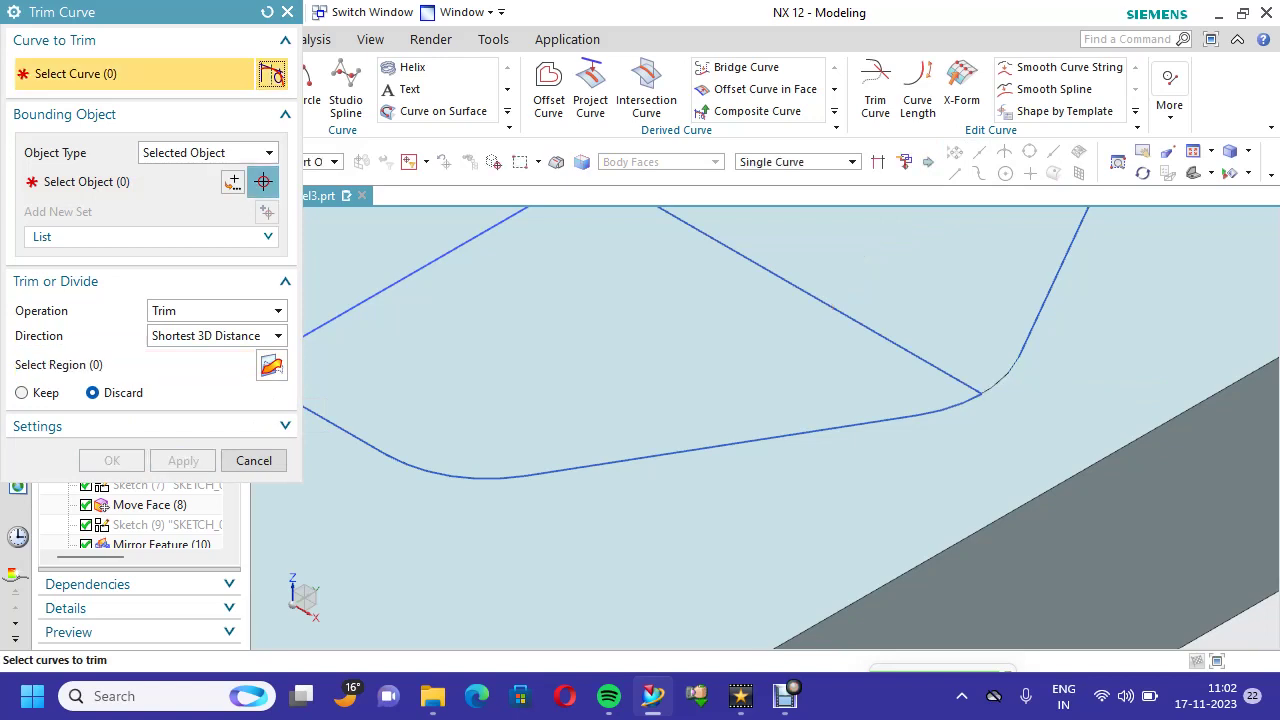
# - Trim the right circular pocket's edge curve at its dividing line, keeping the +X half, and end curve trimming
pyautogui.scroll(-5, 500, 472)
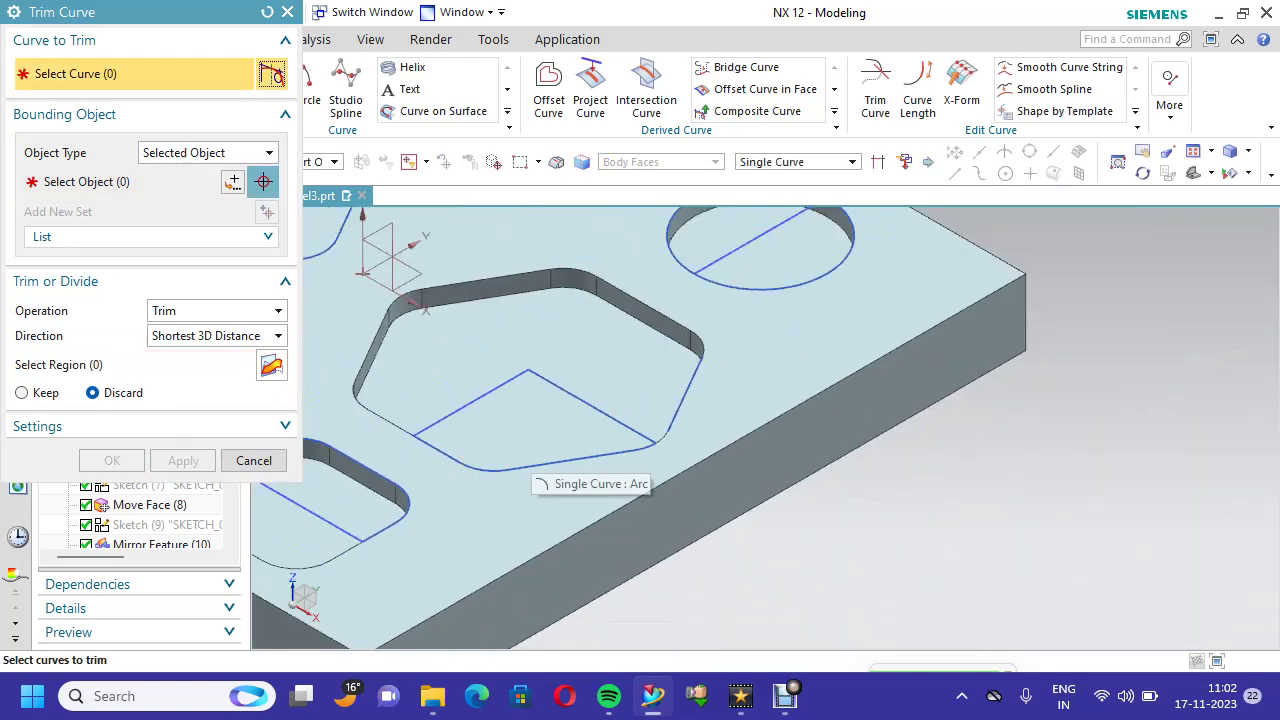
pyautogui.scroll(-2, 930, 260)
pyautogui.scroll(4, 960, 230)
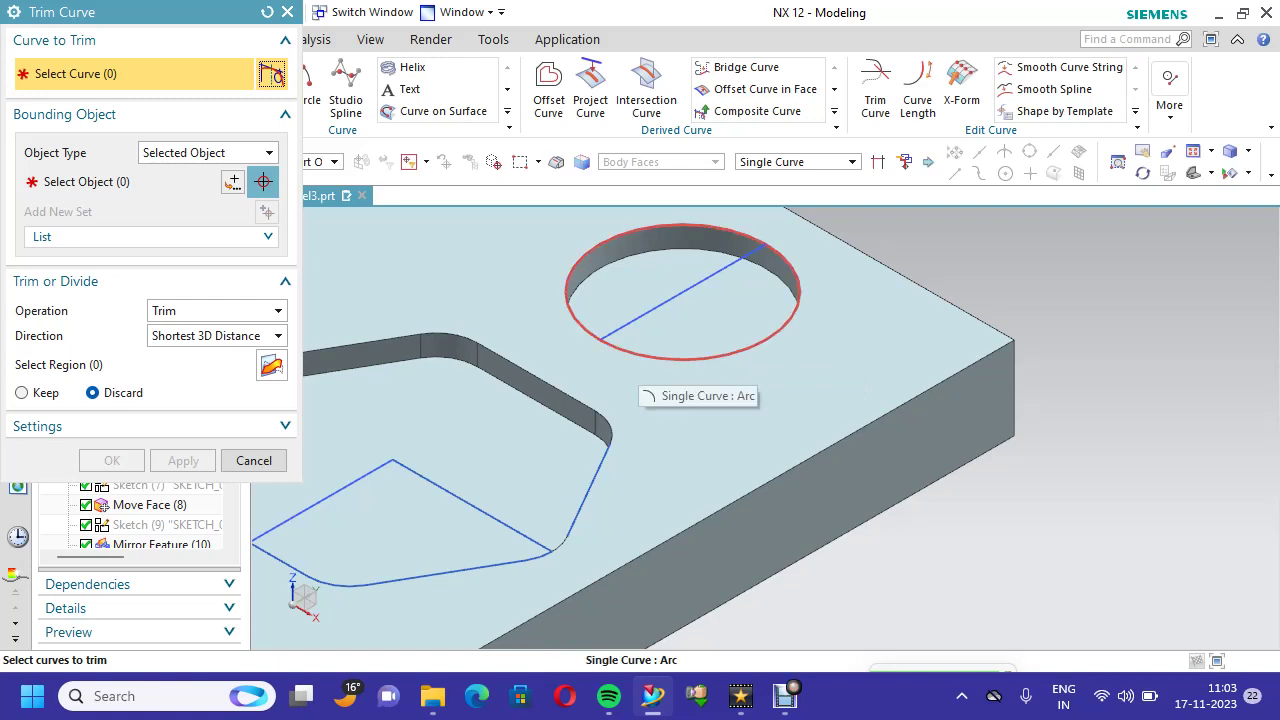
pyautogui.click(630, 390)
pyautogui.click(715, 371)
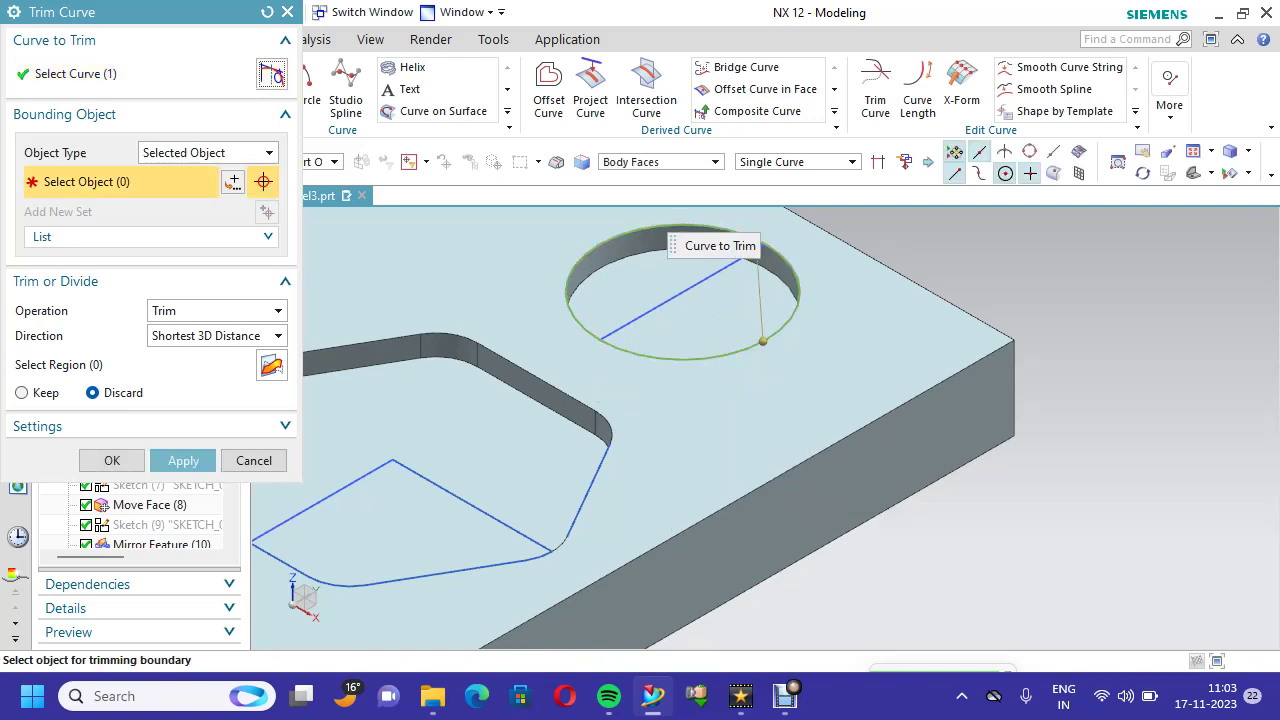
pyautogui.click(682, 292)
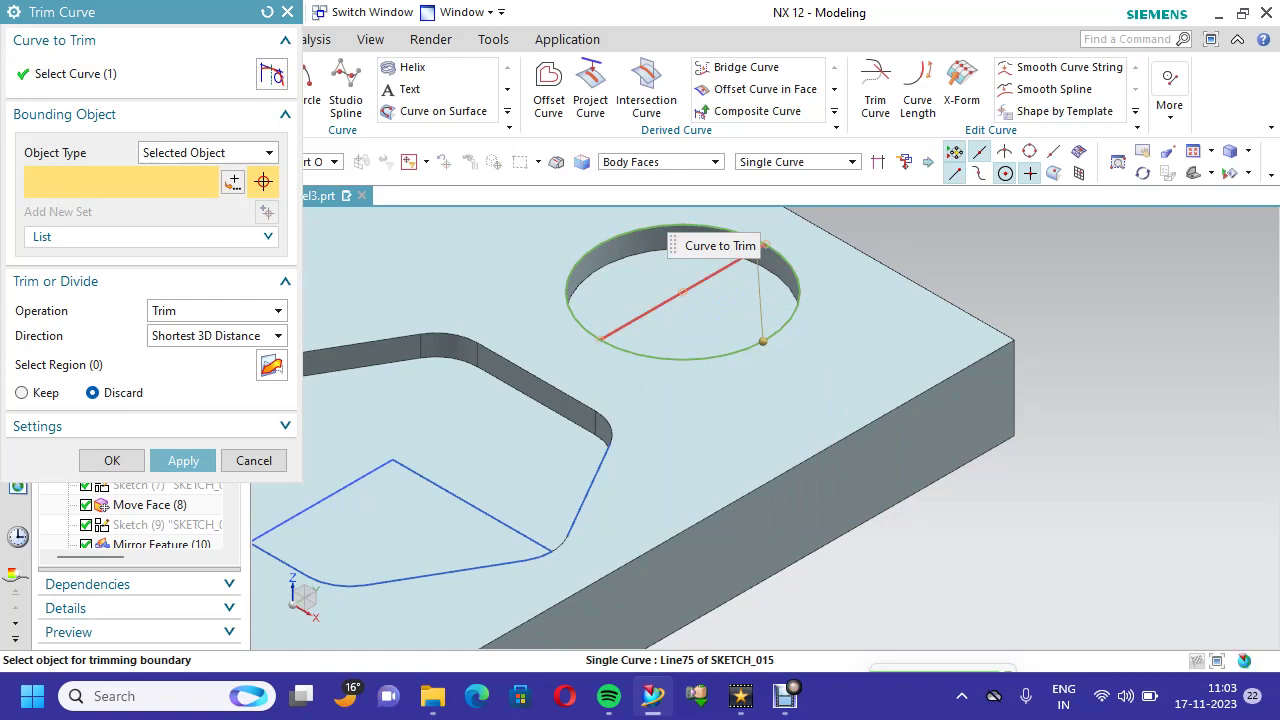
pyautogui.click(271, 366)
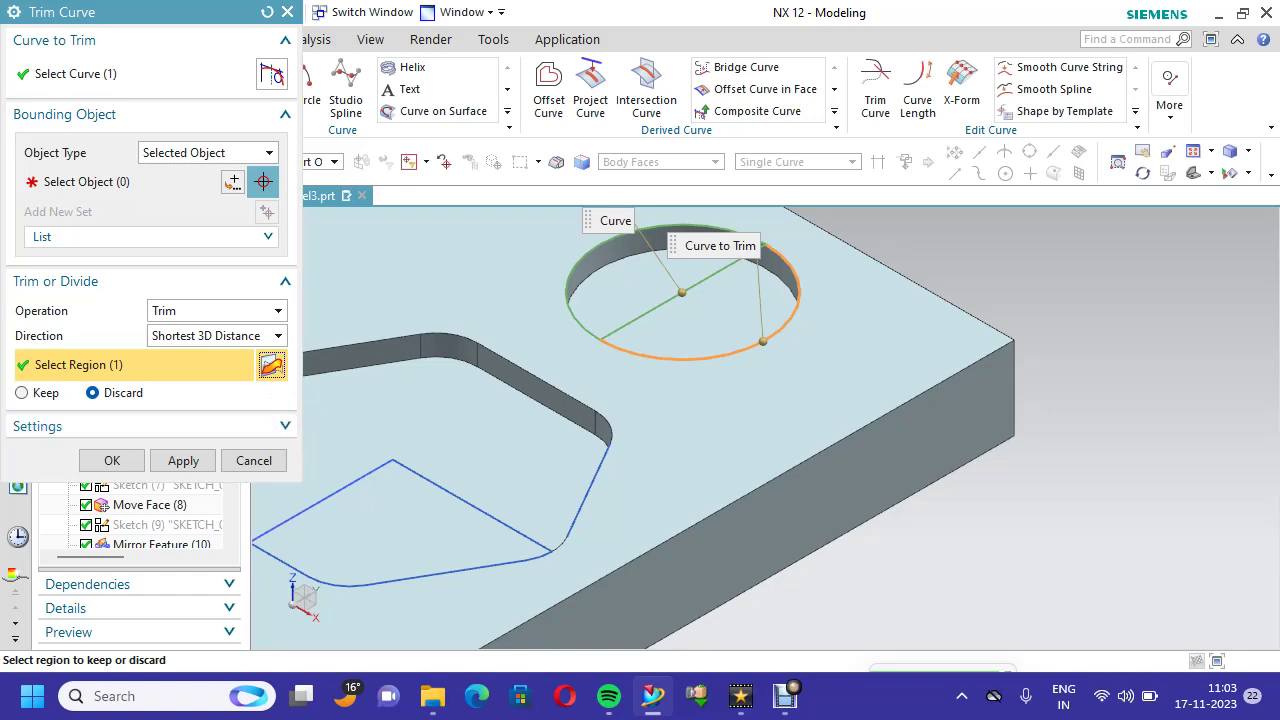
pyautogui.click(40, 393)
pyautogui.click(183, 460)
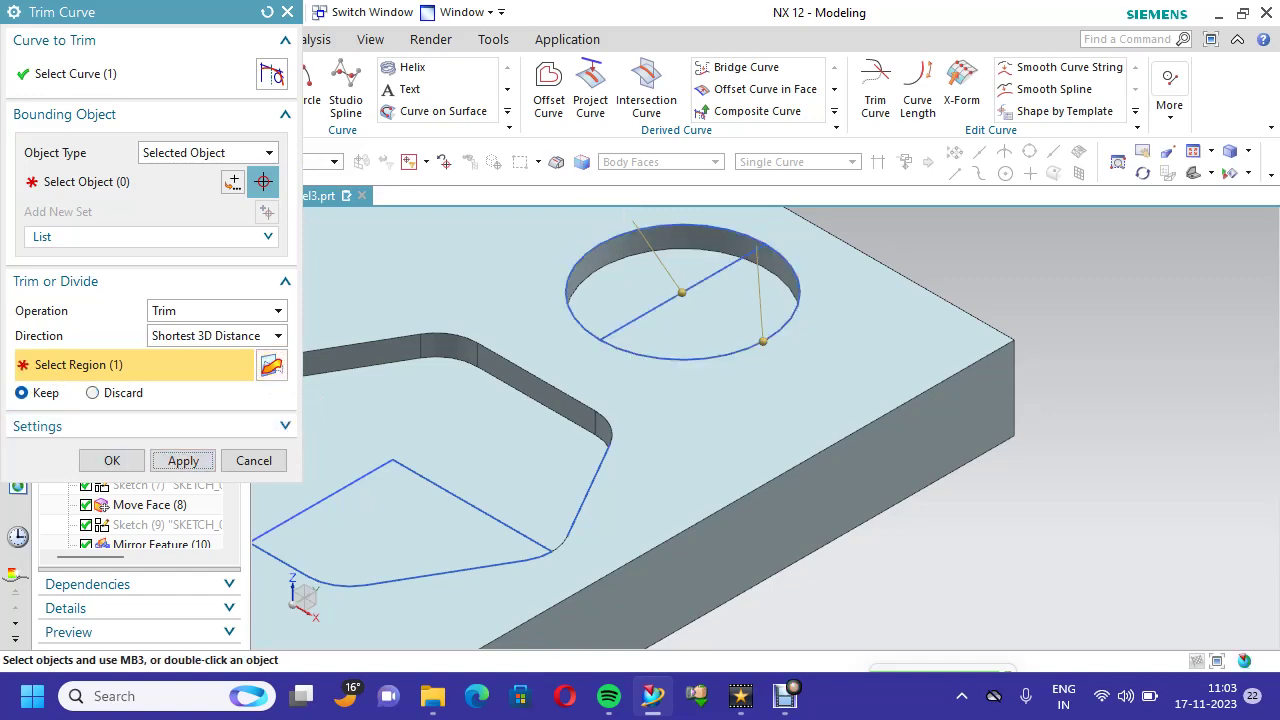
pyautogui.click(254, 460)
# - Fit the whole plate in view and examine the trimmed outlines of all six pockets
pyautogui.scroll(-6, 497, 482)
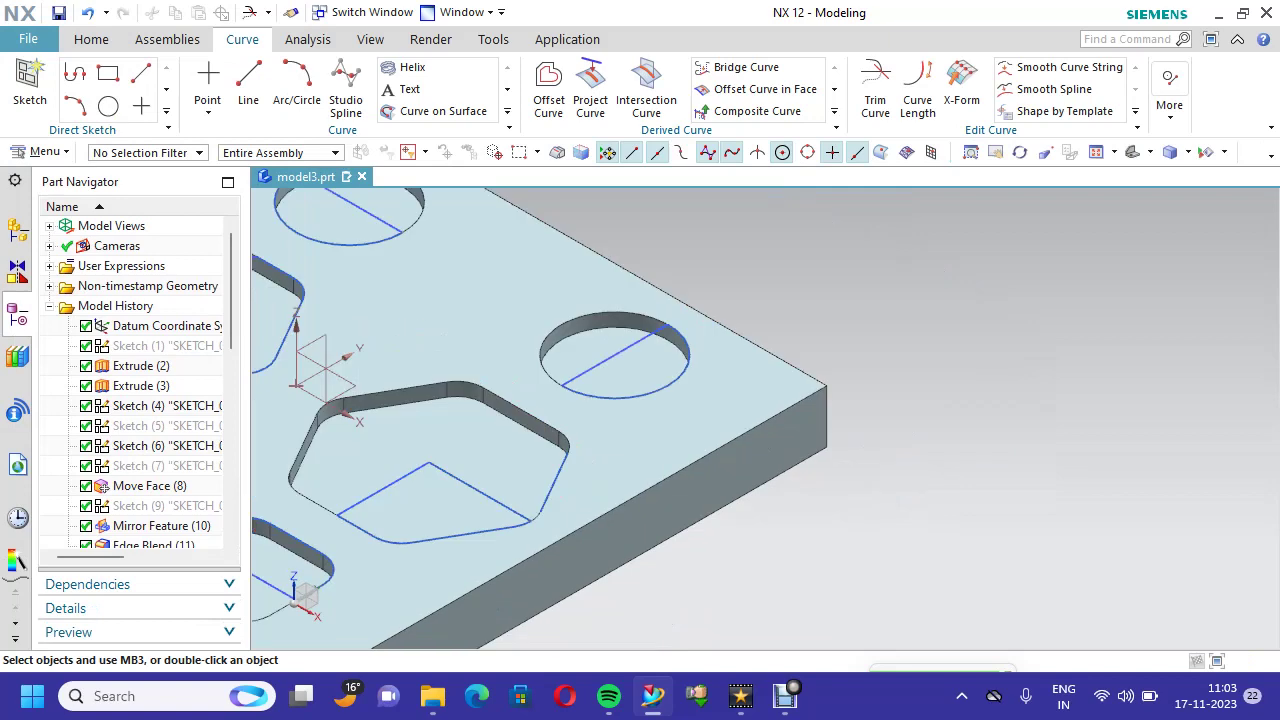
pyautogui.rightClick(308, 290)
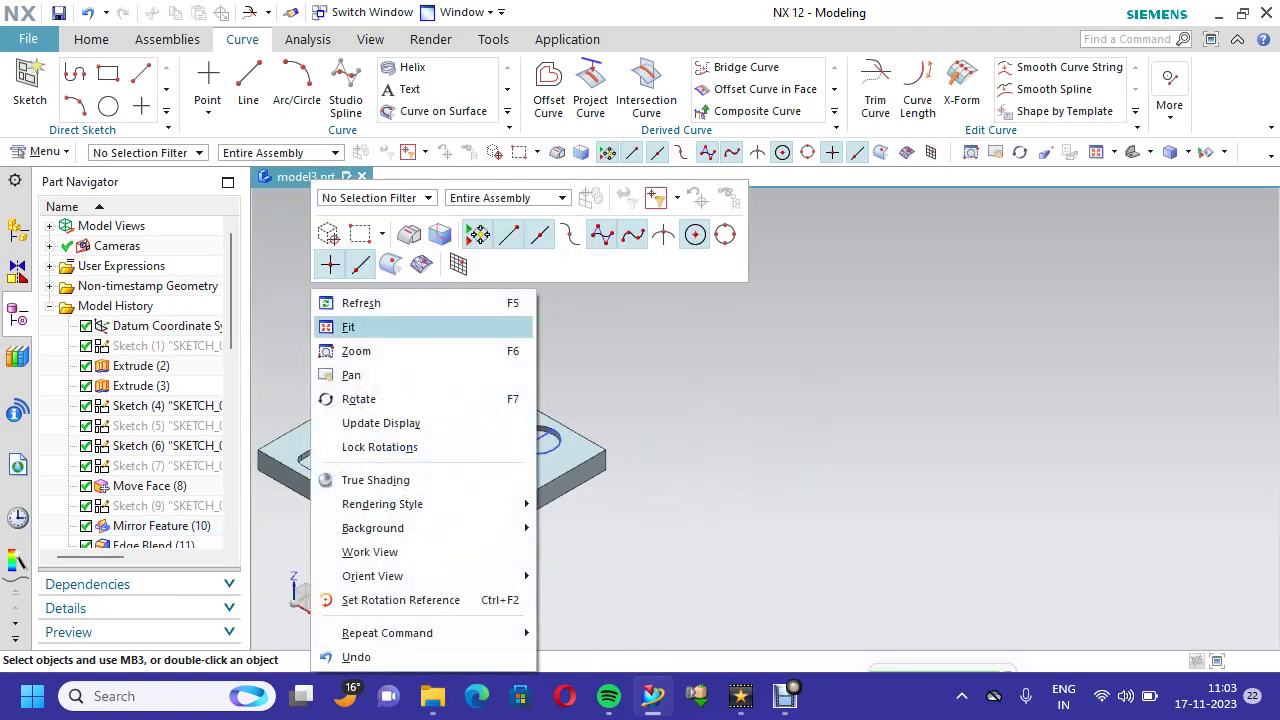
pyautogui.click(340, 326)
pyautogui.scroll(1, 916, 570)
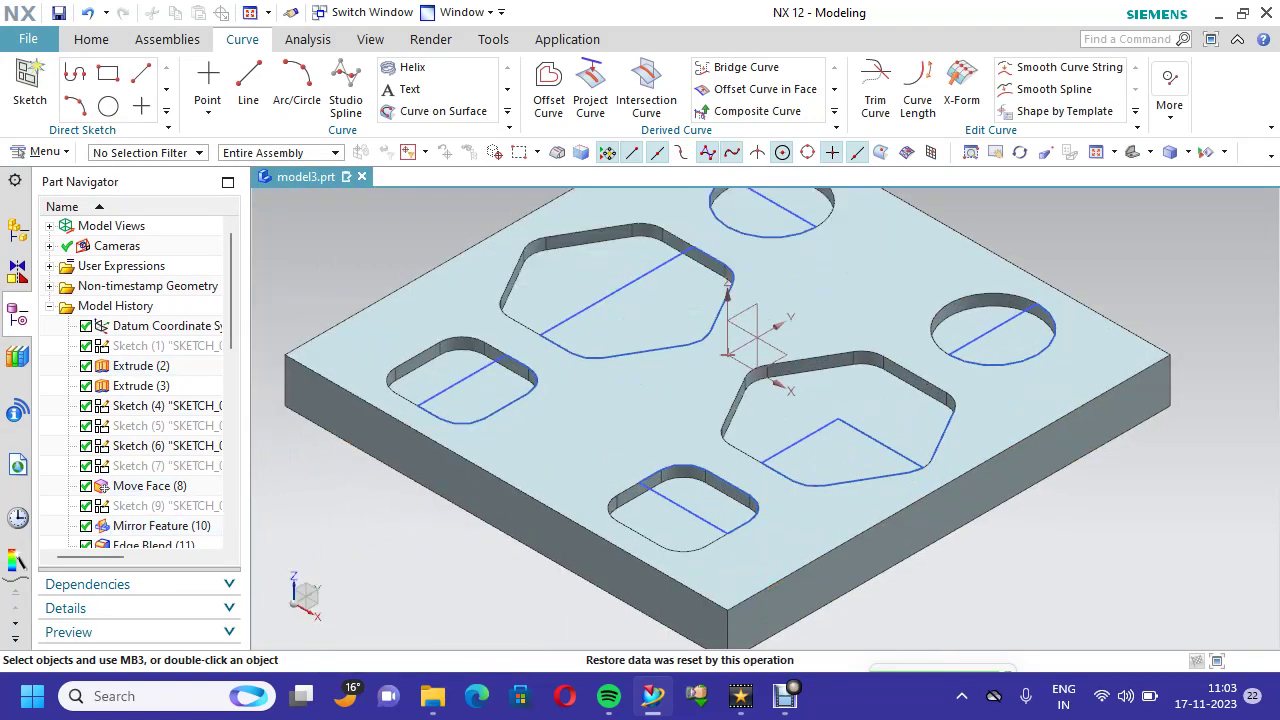
pyautogui.scroll(-1, 911, 565)
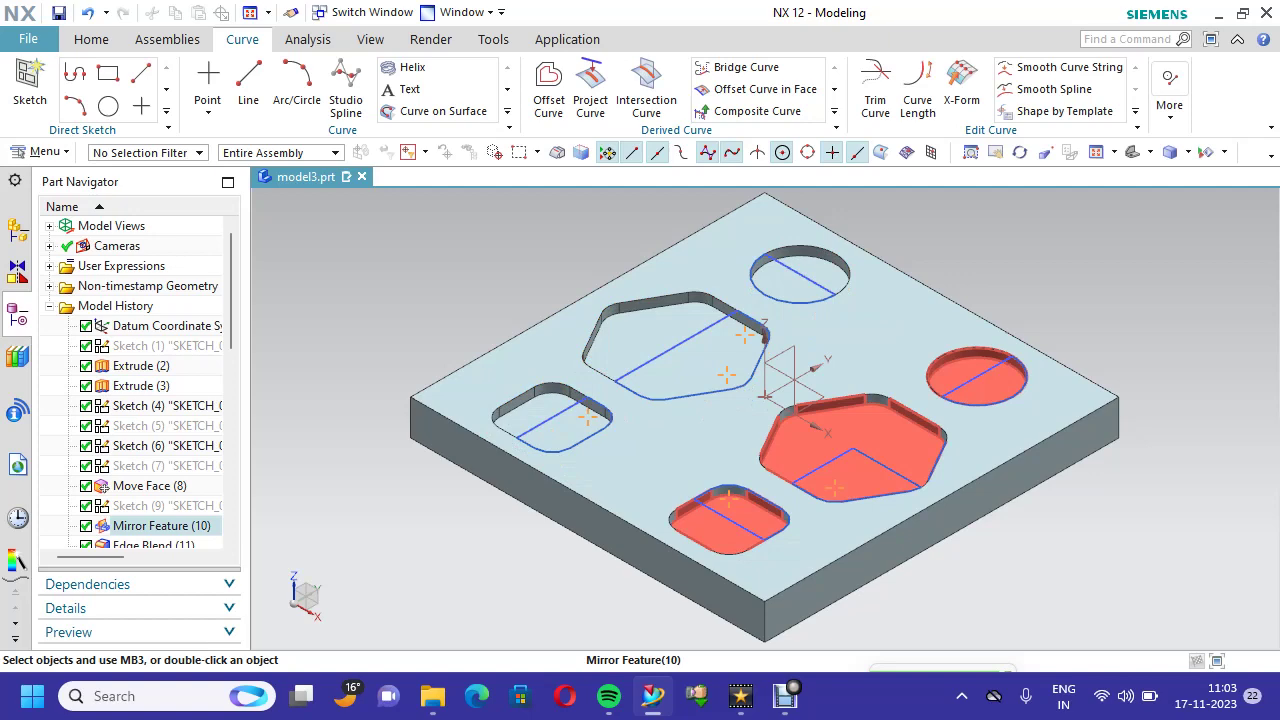
pyautogui.scroll(3, 867, 481)
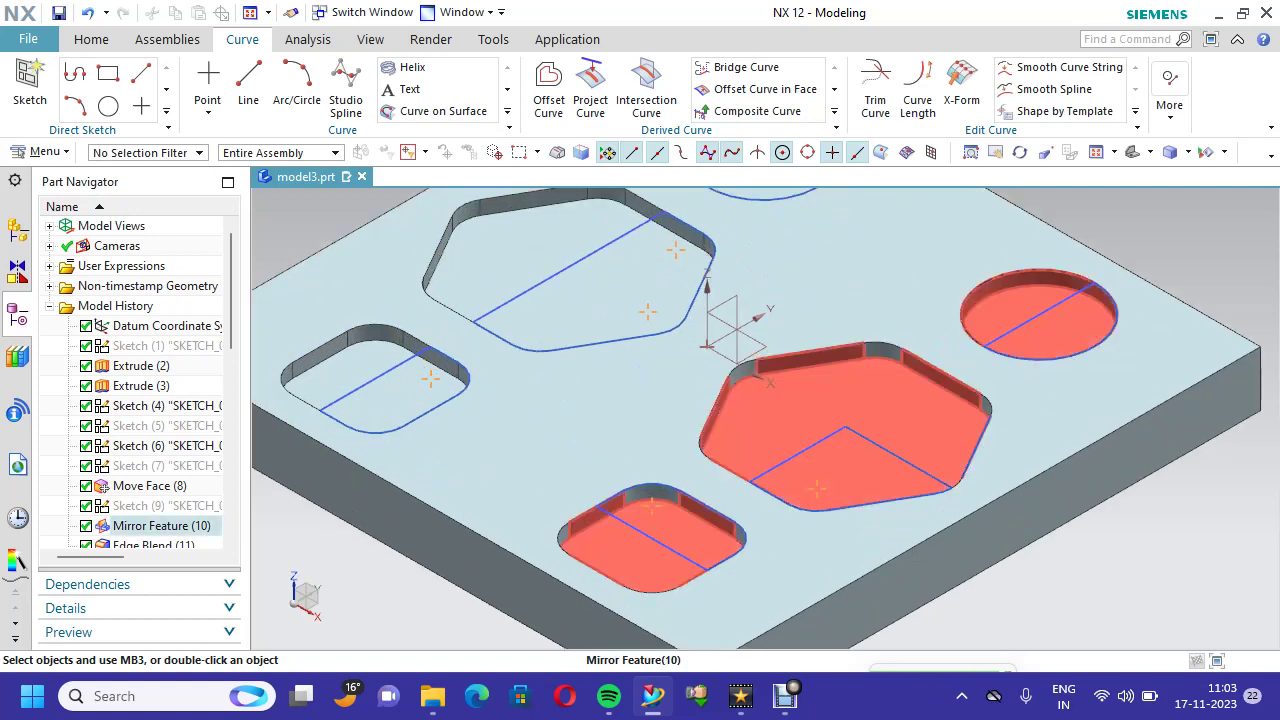
pyautogui.scroll(-2, 890, 565)
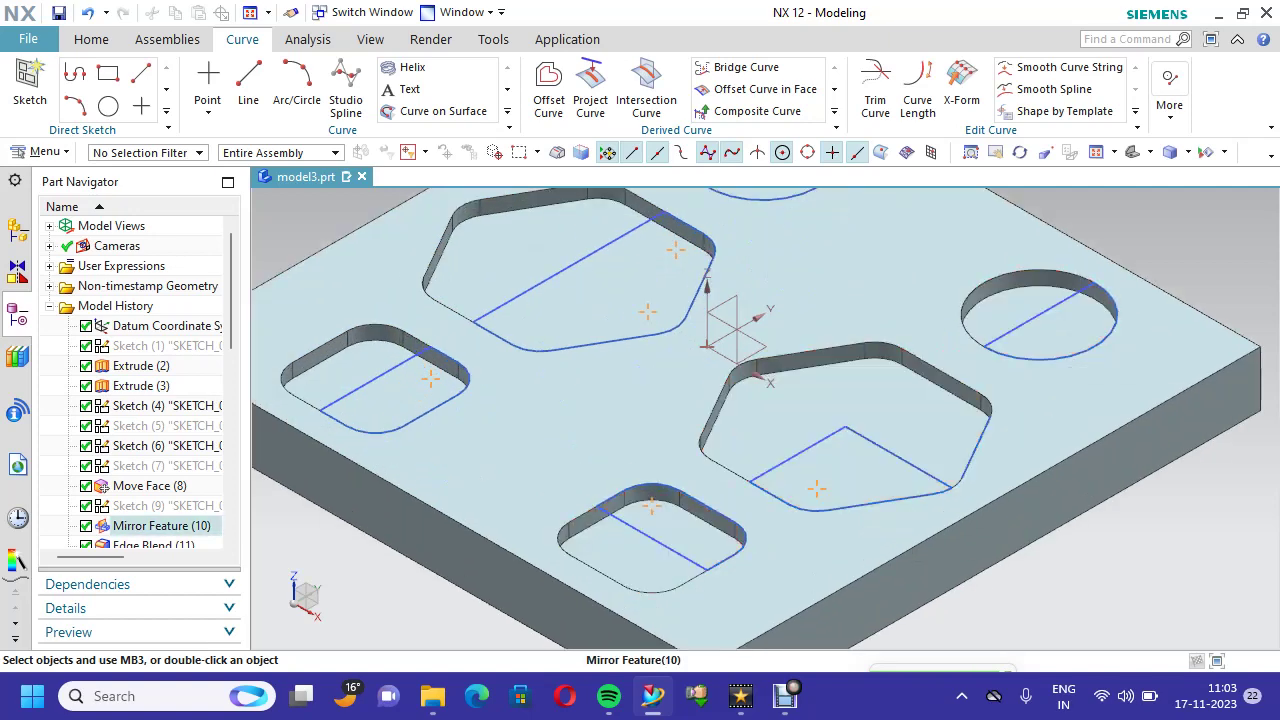
pyautogui.scroll(-3, 890, 565)
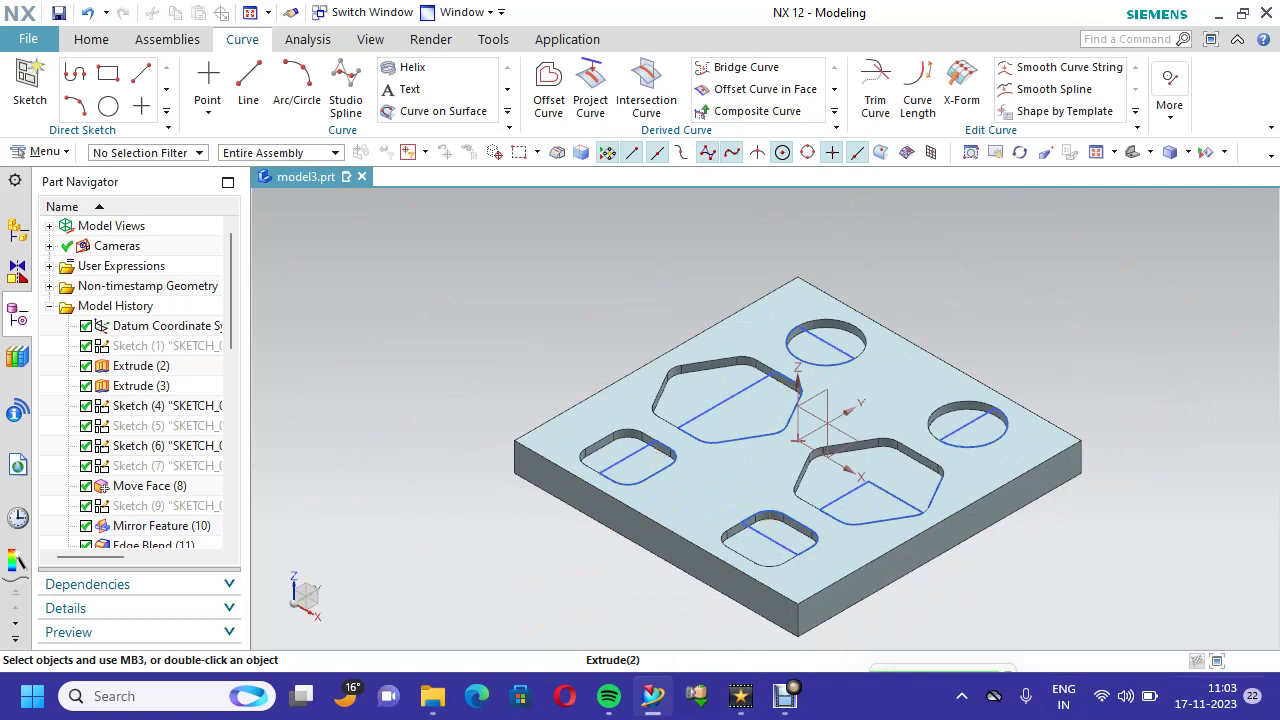
# - Save the part and switch to the Manufacturing application
pyautogui.hotkey('ctrl', 's')
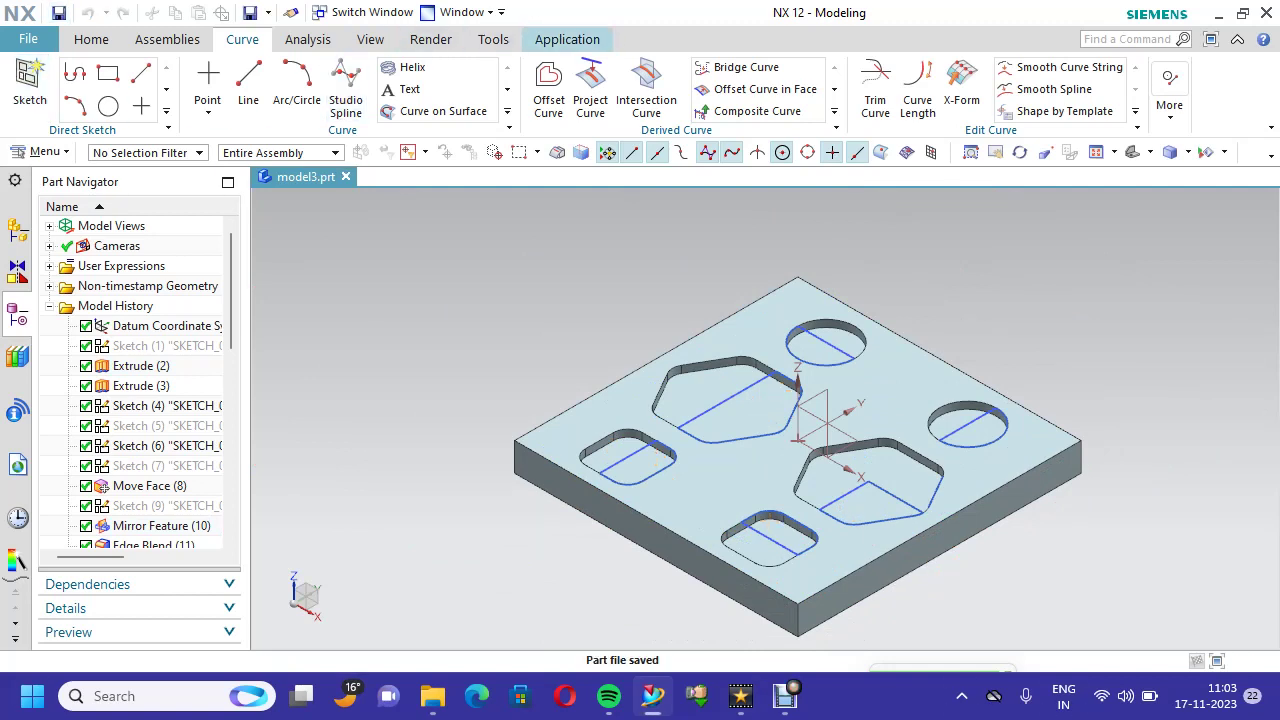
pyautogui.click(567, 39)
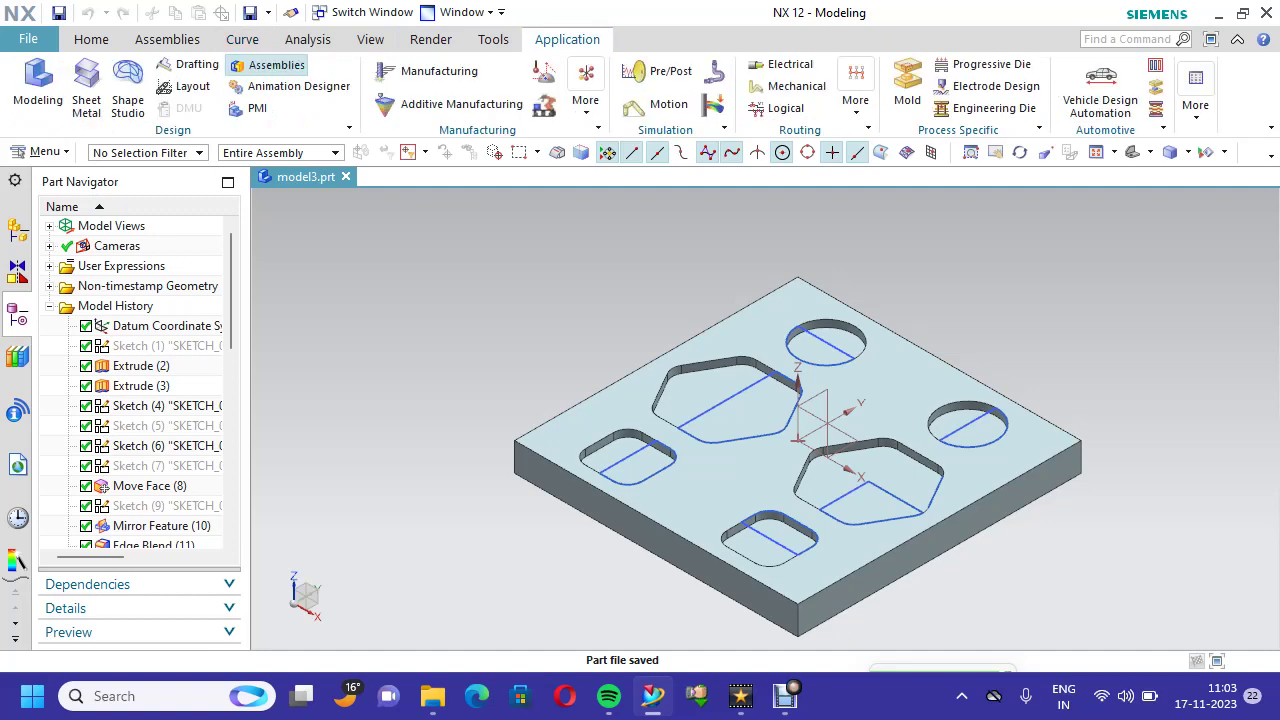
pyautogui.click(439, 71)
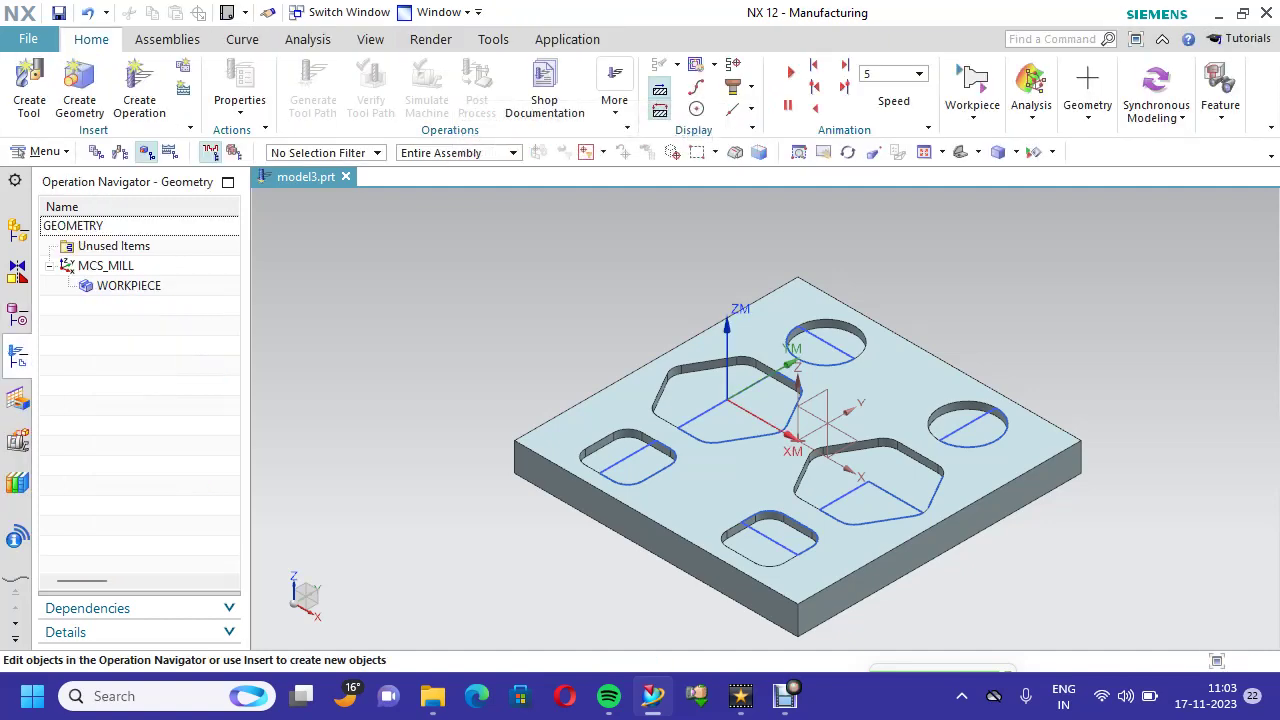
# - Edit MCS_MILL to place the machine coordinate system at the origin of the datum coordinate system
pyautogui.click(105, 265)
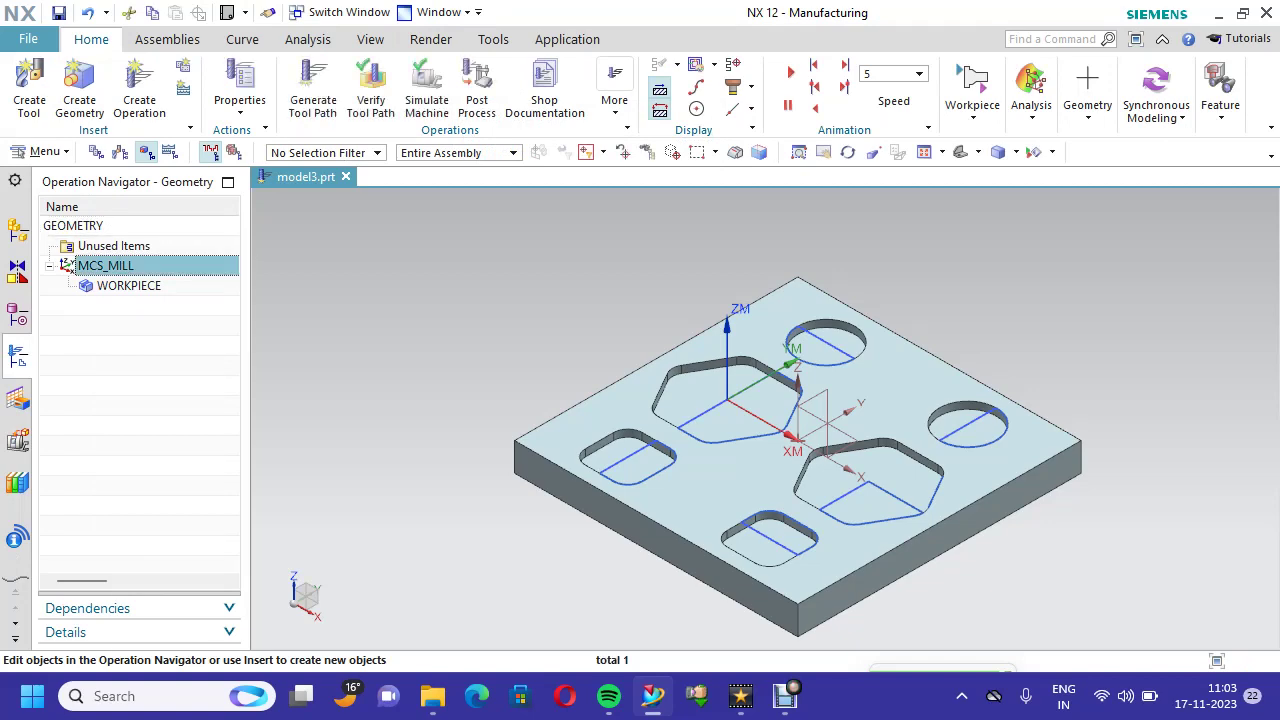
pyautogui.rightClick(105, 265)
pyautogui.click(140, 257)
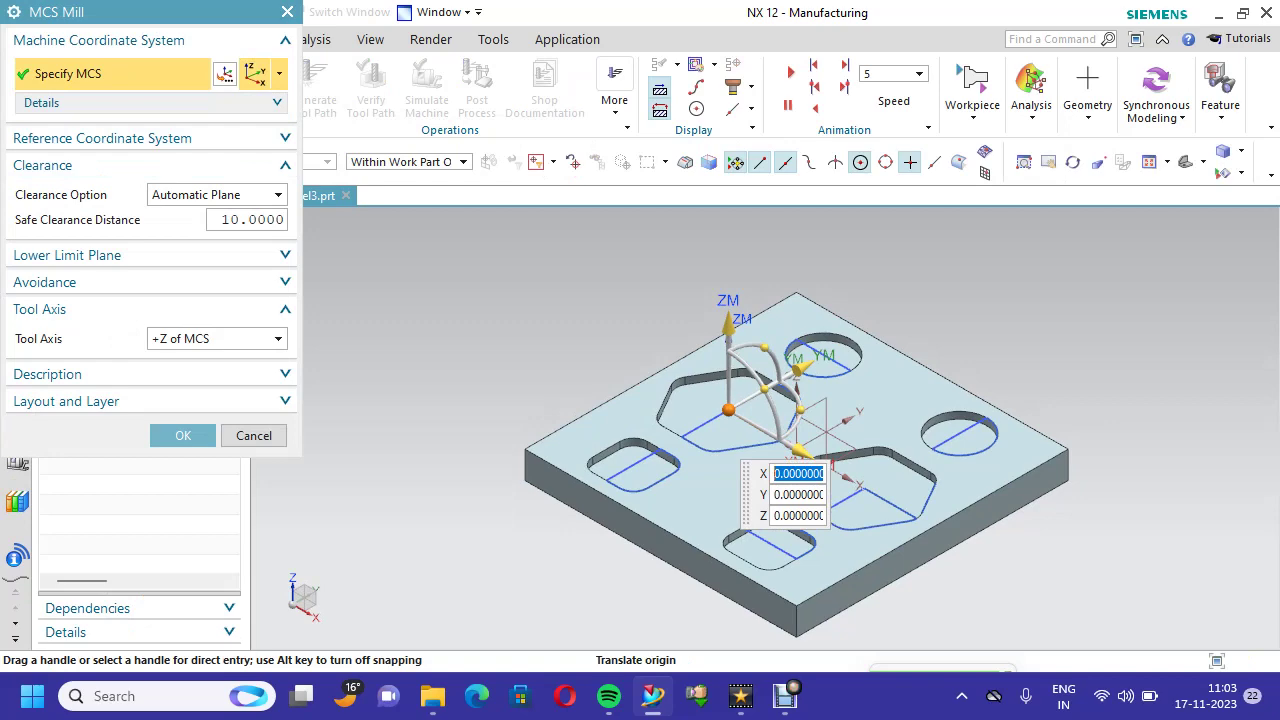
pyautogui.scroll(3, 842, 410)
pyautogui.click(225, 74)
pyautogui.click(224, 73)
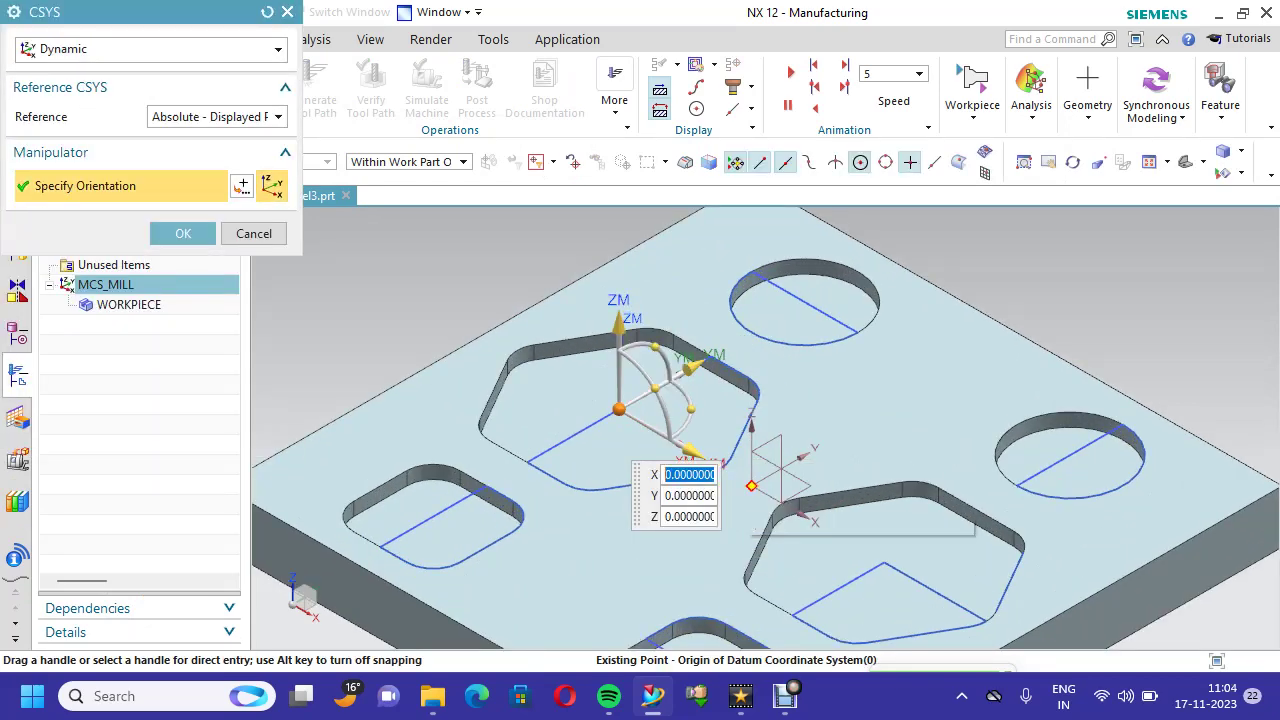
pyautogui.click(751, 486)
pyautogui.click(183, 233)
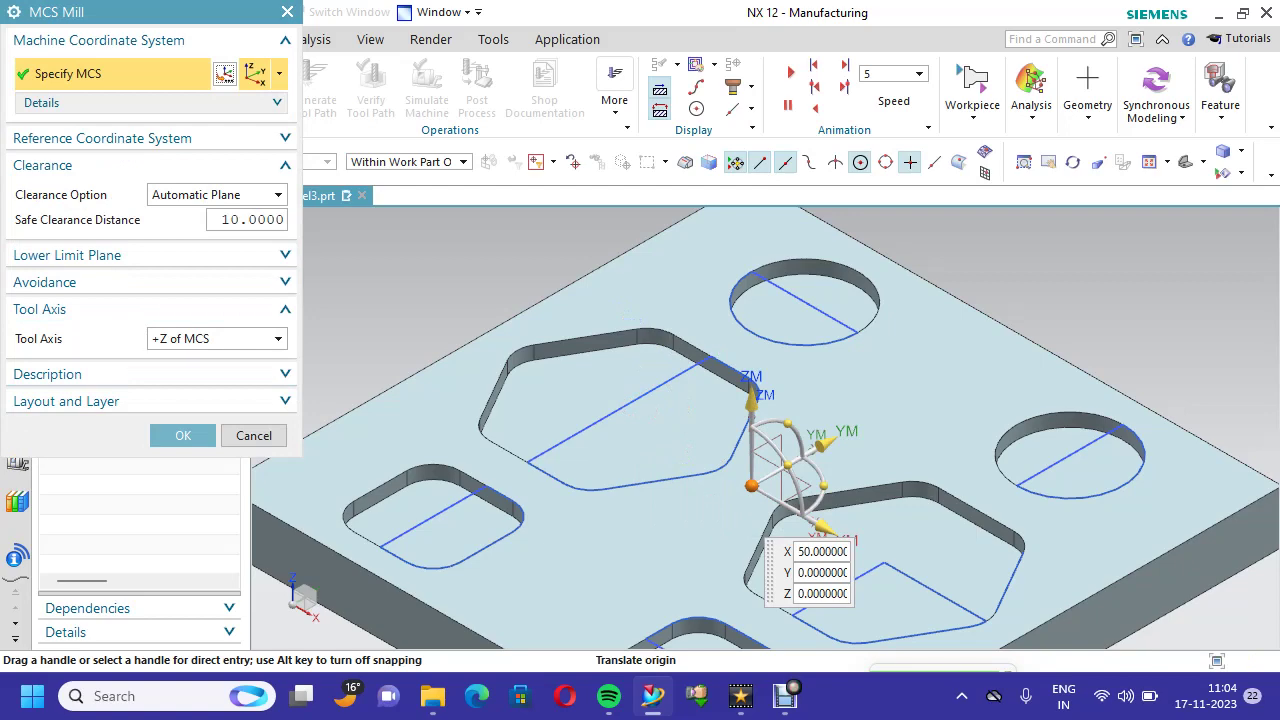
pyautogui.click(183, 435)
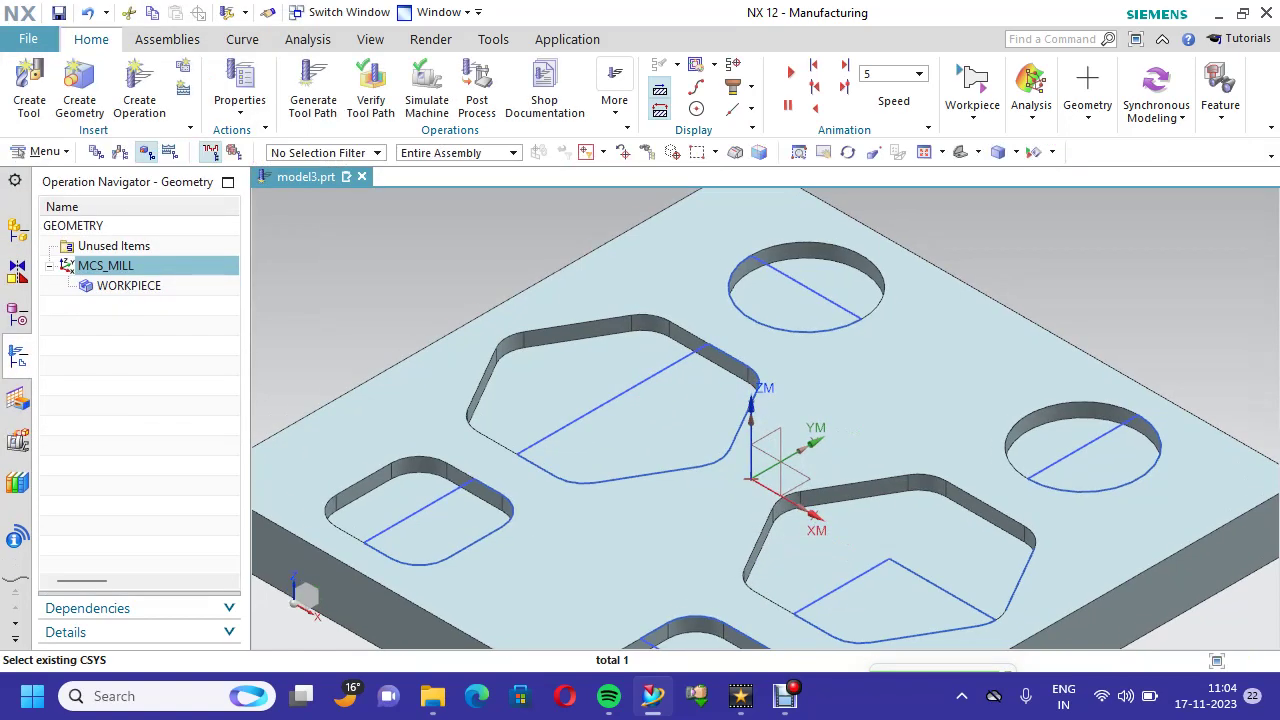
# - Open WORKPIECE for editing and accept the plate body as its part geometry
pyautogui.click(128, 285)
pyautogui.rightClick(132, 285)
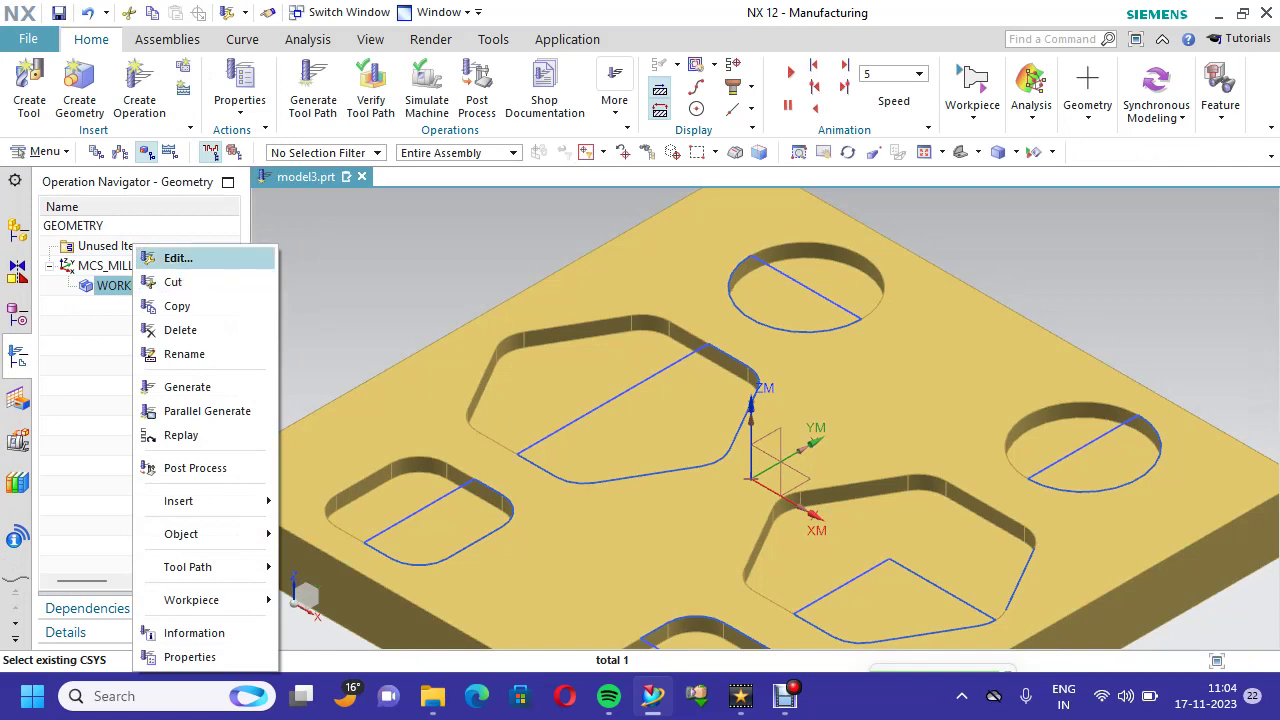
pyautogui.click(178, 258)
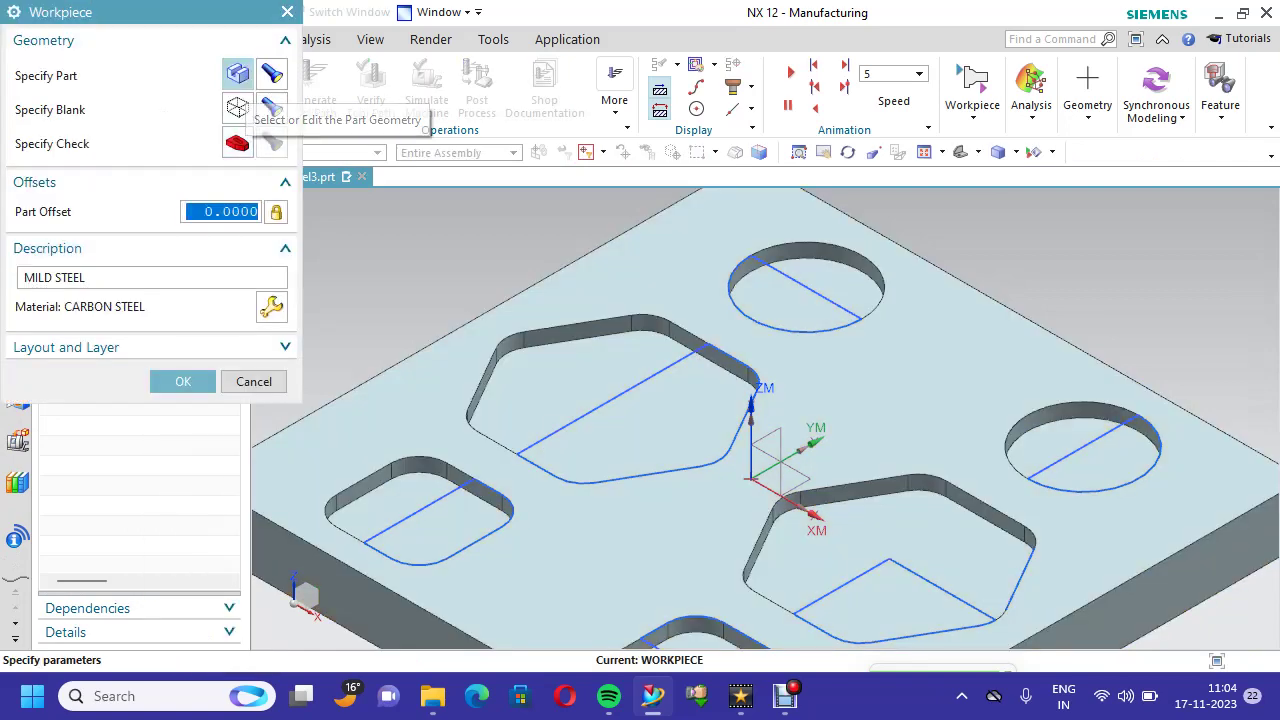
pyautogui.click(271, 74)
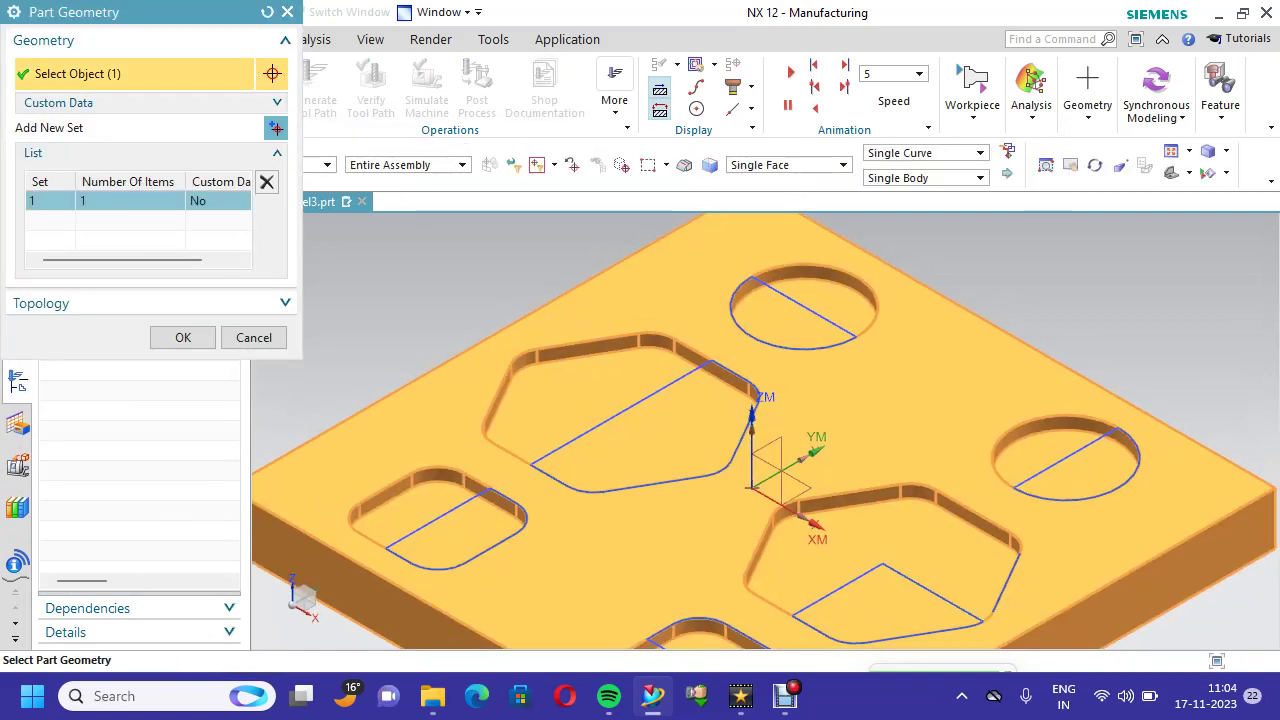
pyautogui.click(183, 337)
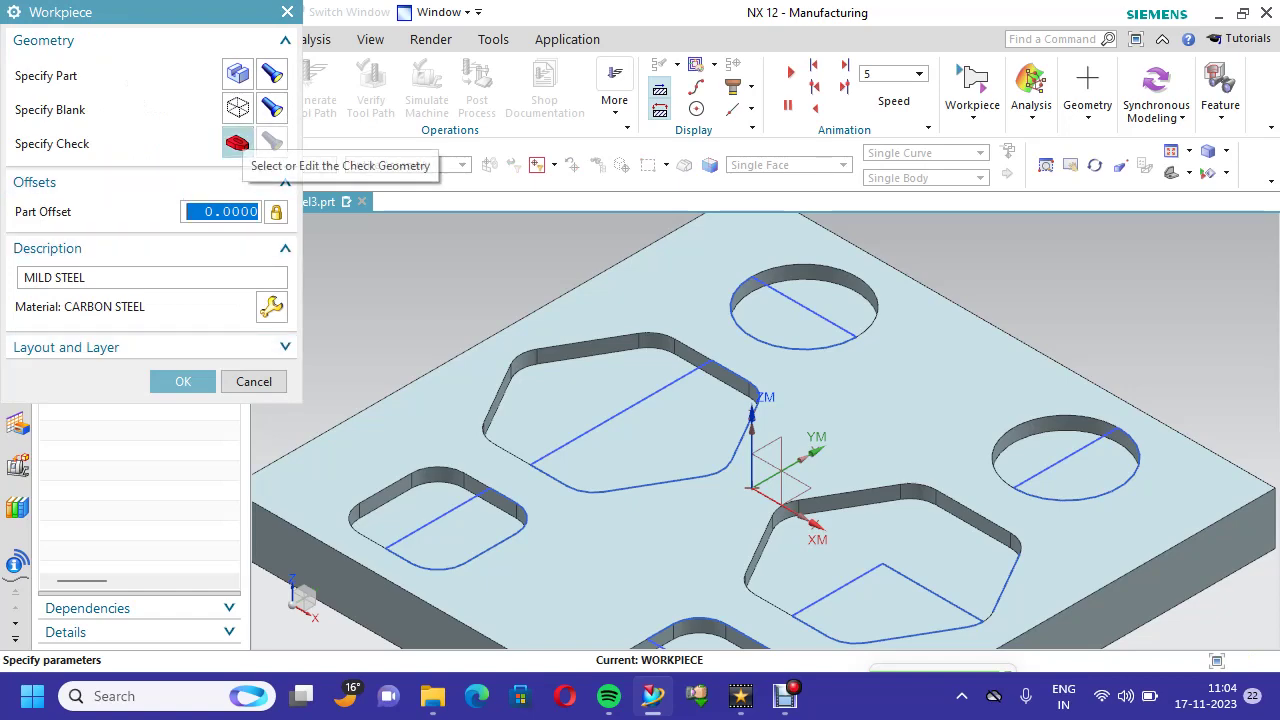
# - Define the workpiece blank as a Bounding Block around the plate with zero offsets on all sides
pyautogui.click(238, 109)
pyautogui.click(150, 49)
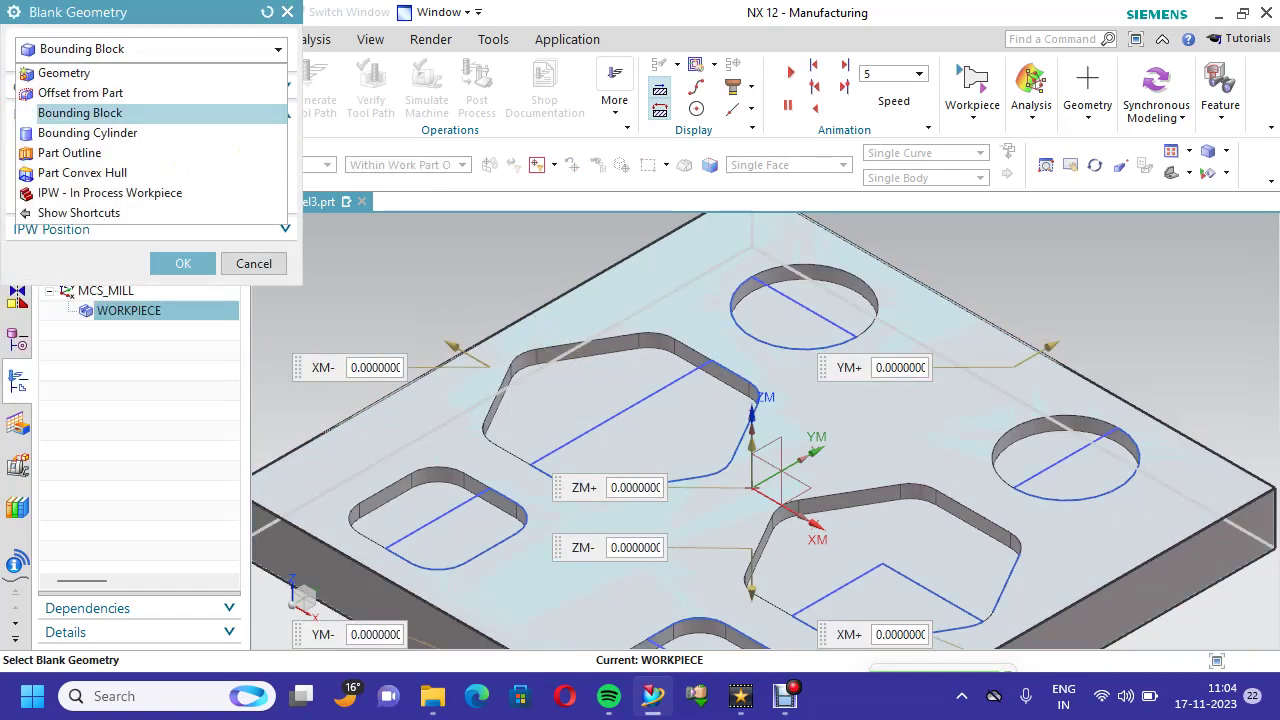
pyautogui.click(150, 74)
pyautogui.click(150, 49)
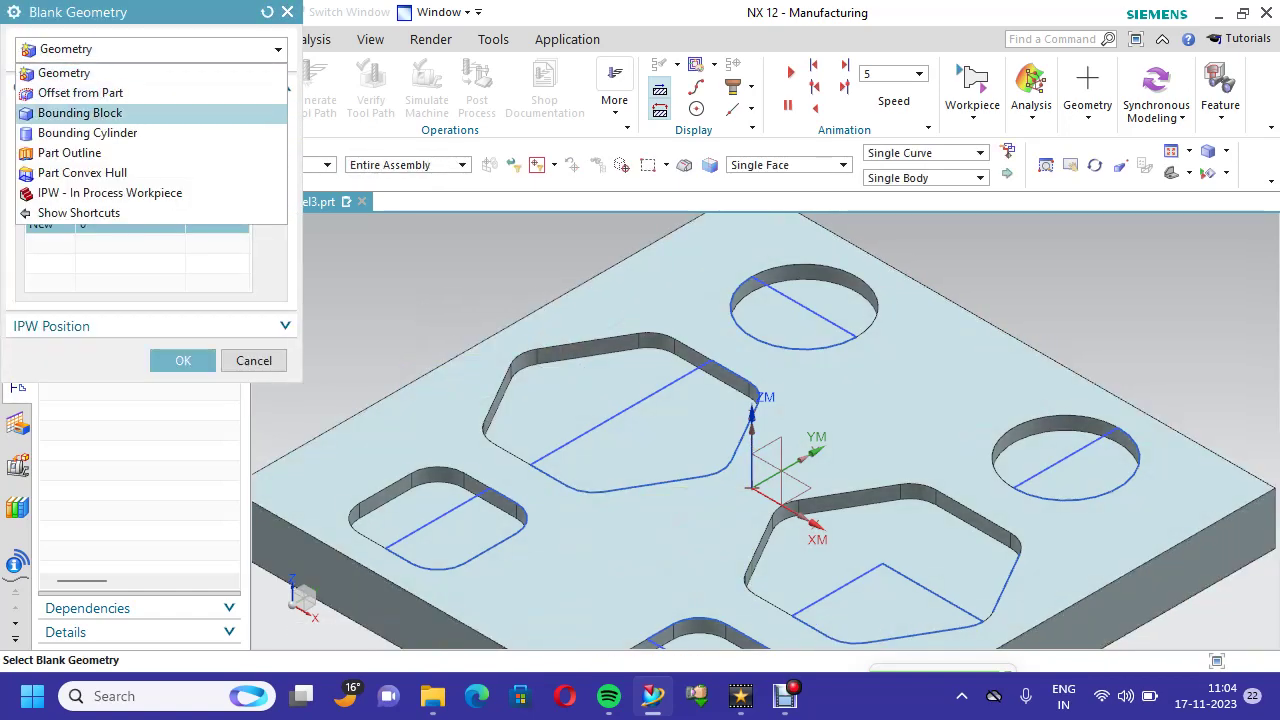
pyautogui.click(60, 112)
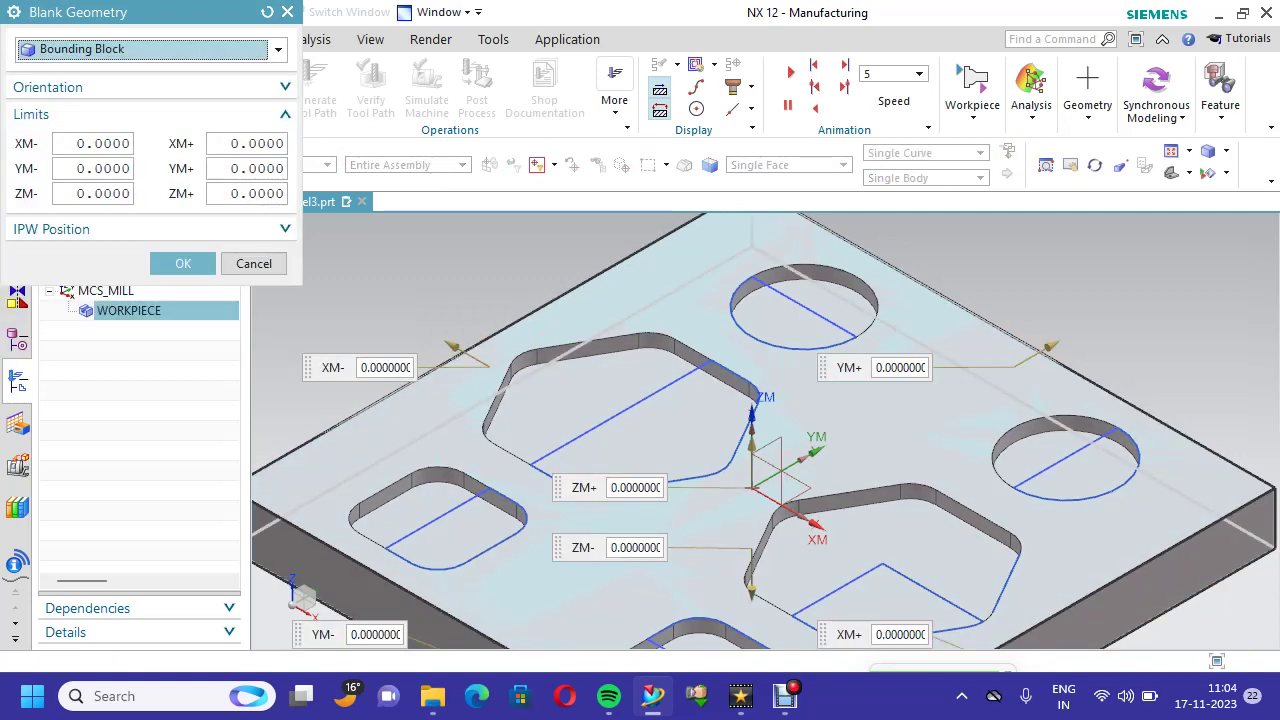
pyautogui.click(183, 263)
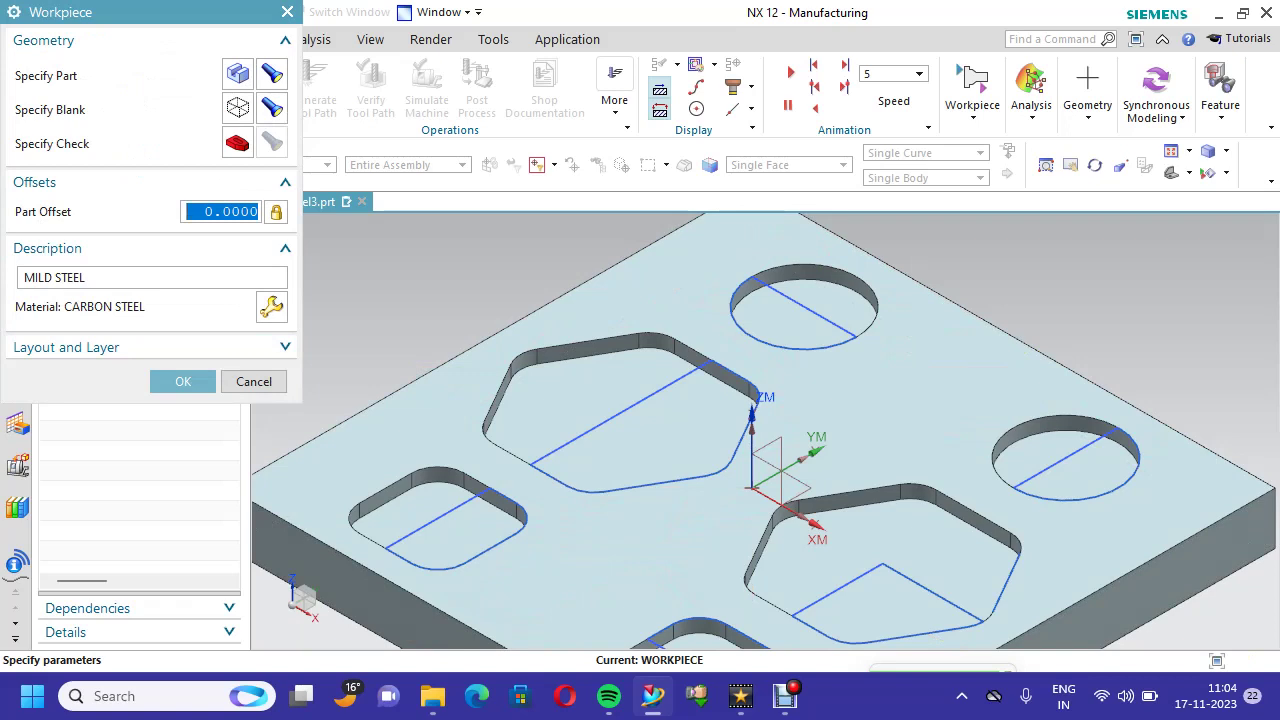
# - Clear the workpiece's description text
pyautogui.click(86, 277)
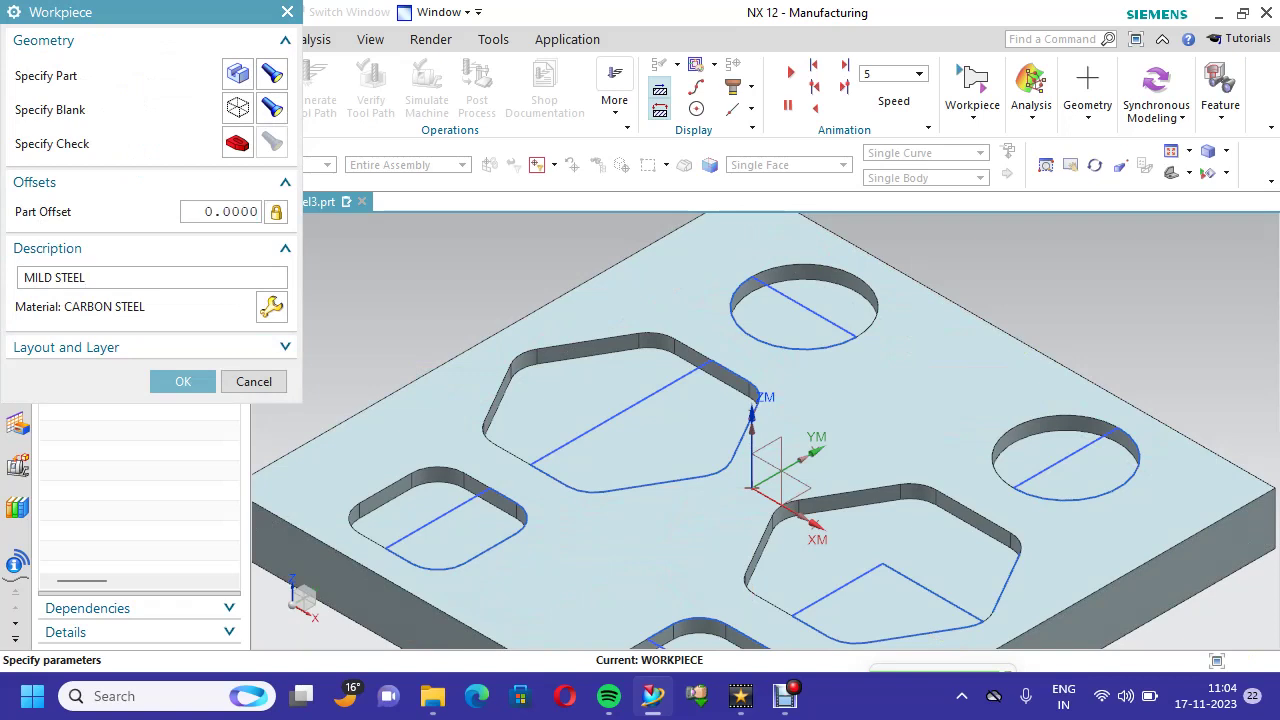
pyautogui.press('BackSpace')
pyautogui.press('BackSpace')
pyautogui.press('BackSpace')
pyautogui.press('BackSpace')
pyautogui.press('BackSpace')
pyautogui.press('BackSpace')
pyautogui.press('BackSpace')
# - Assign the second CARBON STEEL entry with code 1116 from the material library as the part material
pyautogui.click(271, 307)
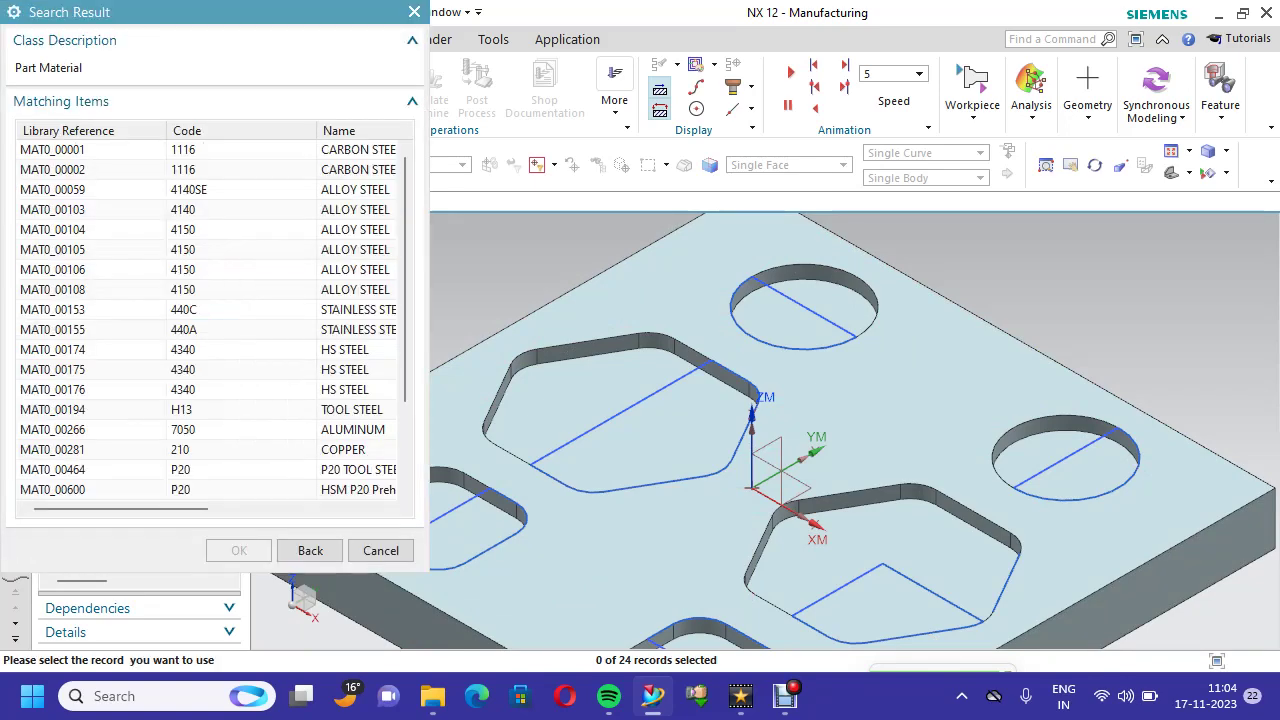
pyautogui.moveTo(121, 508); pyautogui.dragTo(157, 509)
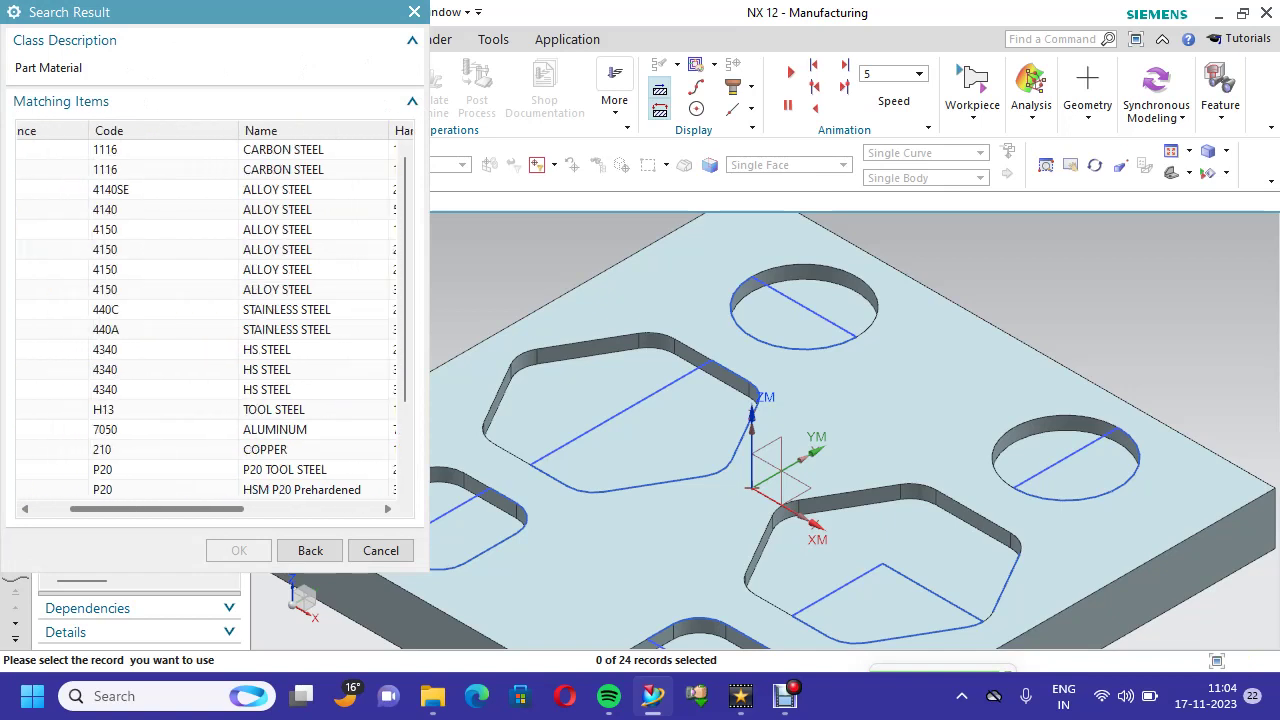
pyautogui.click(283, 169)
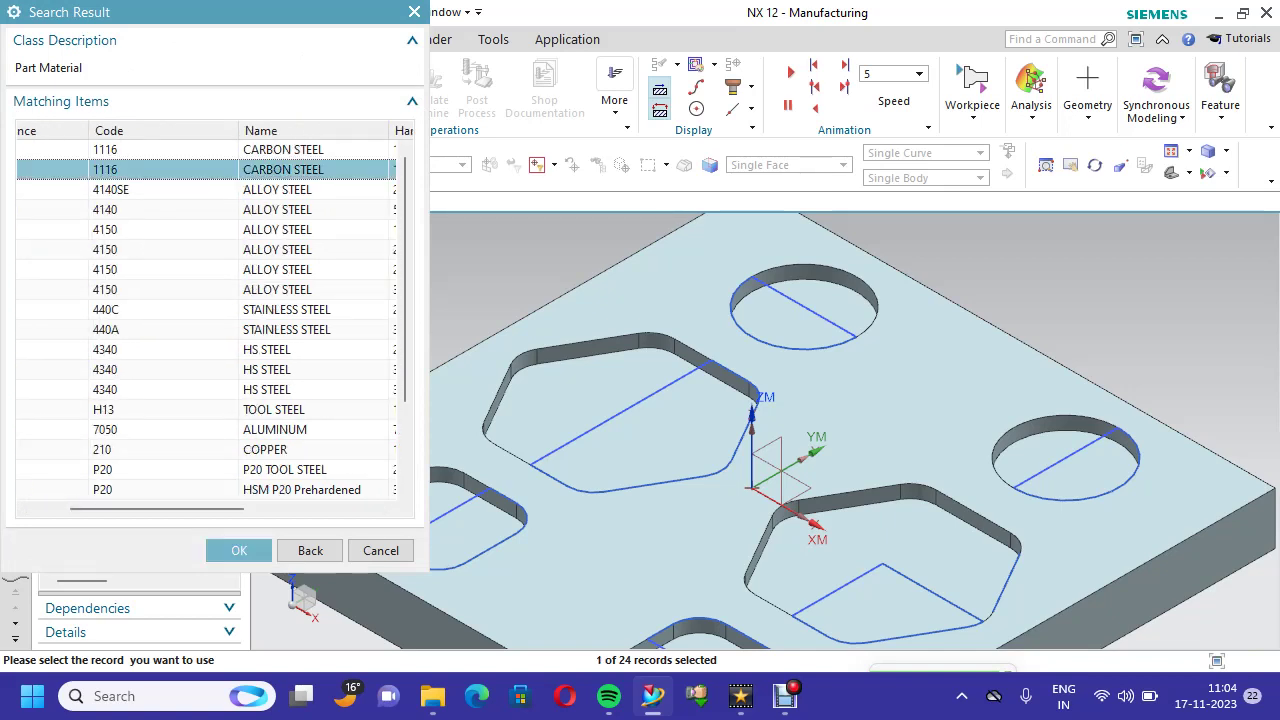
pyautogui.moveTo(157, 509); pyautogui.dragTo(258, 509)
pyautogui.click(239, 550)
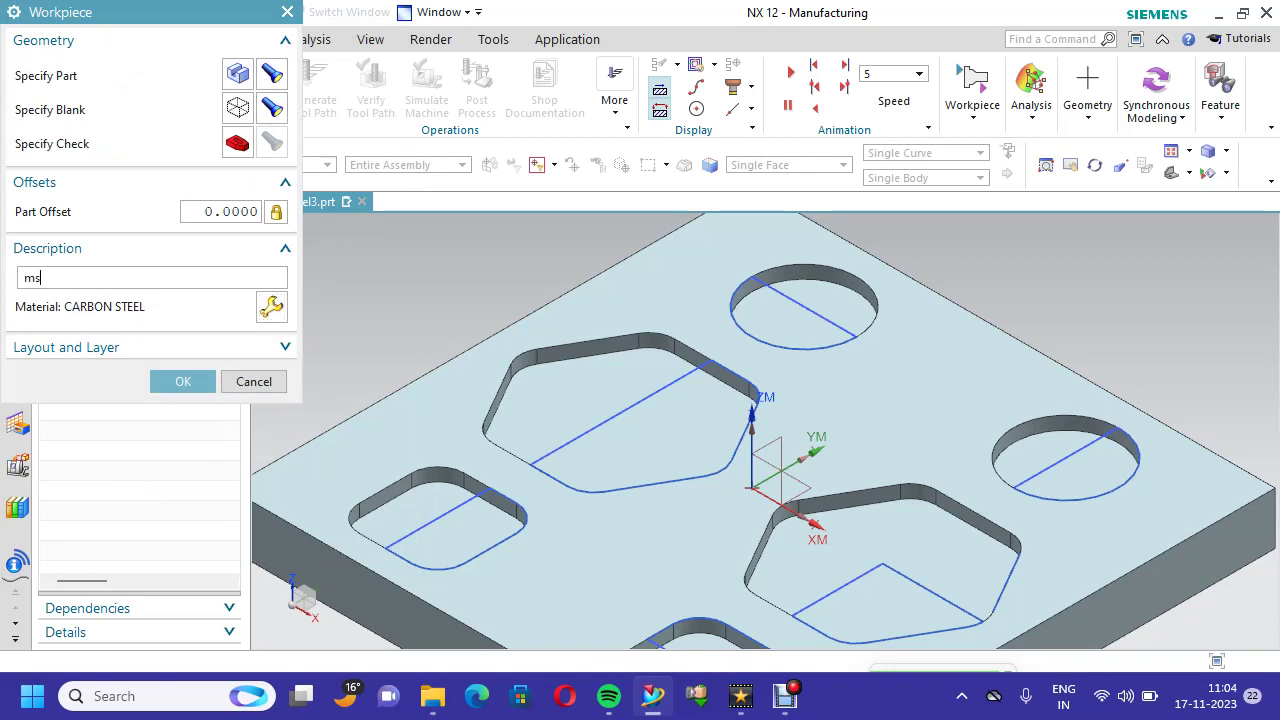
# - Delete the "ms" text from the description and accept the workpiece settings
pyautogui.press('BackSpace')
pyautogui.press('BackSpace')
pyautogui.click(183, 381)
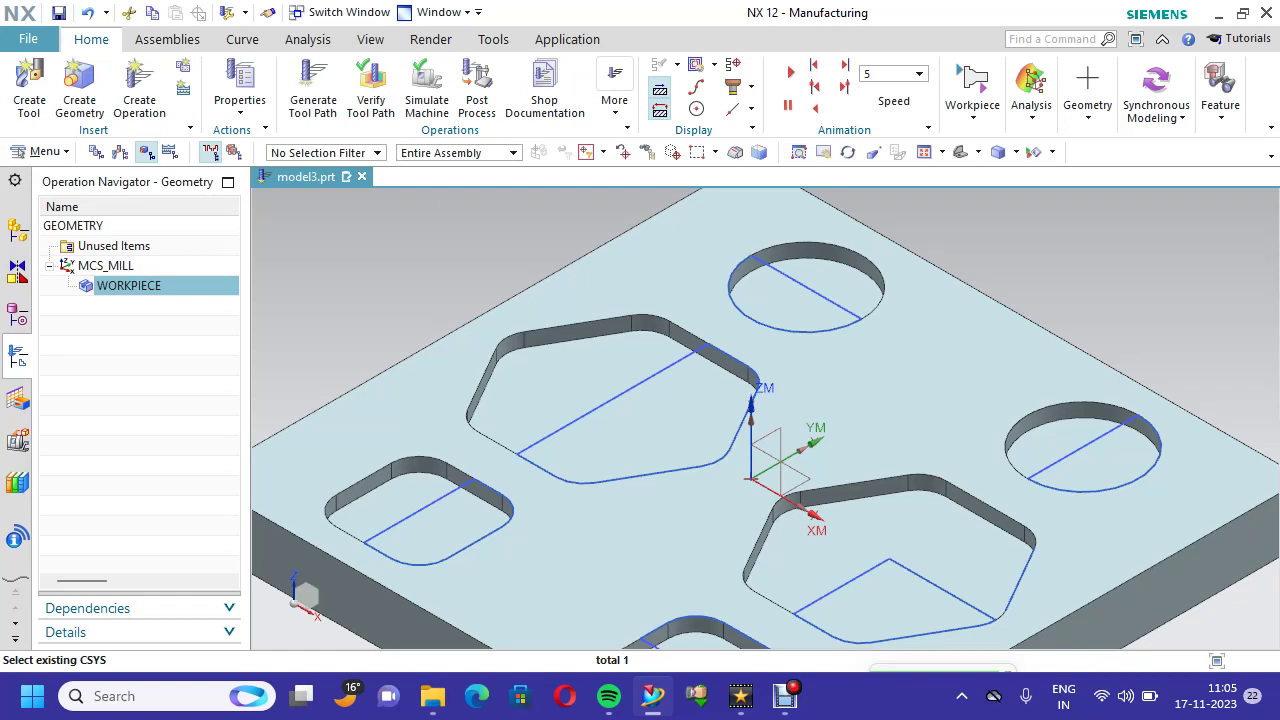
# - Create a mill_contour Cavity Mill operation using program PROGRAM, geometry WORKPIECE and method MILL_FINISH
pyautogui.click(140, 100)
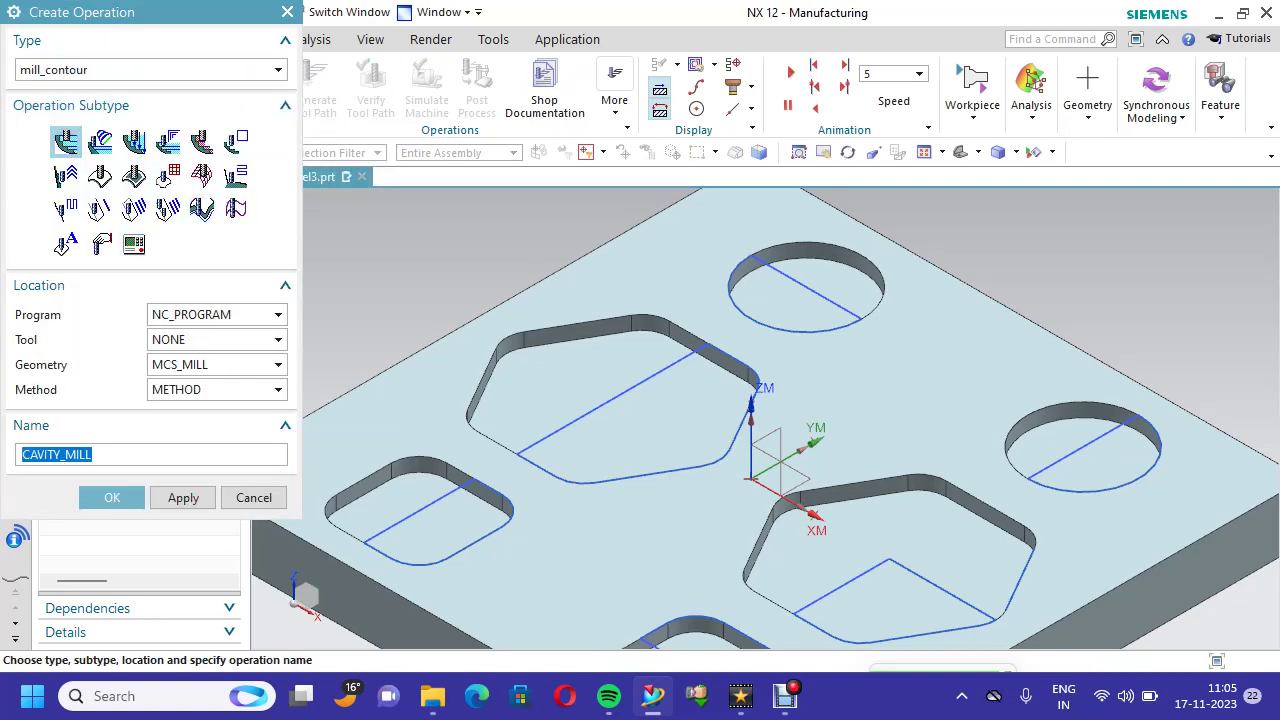
pyautogui.click(65, 141)
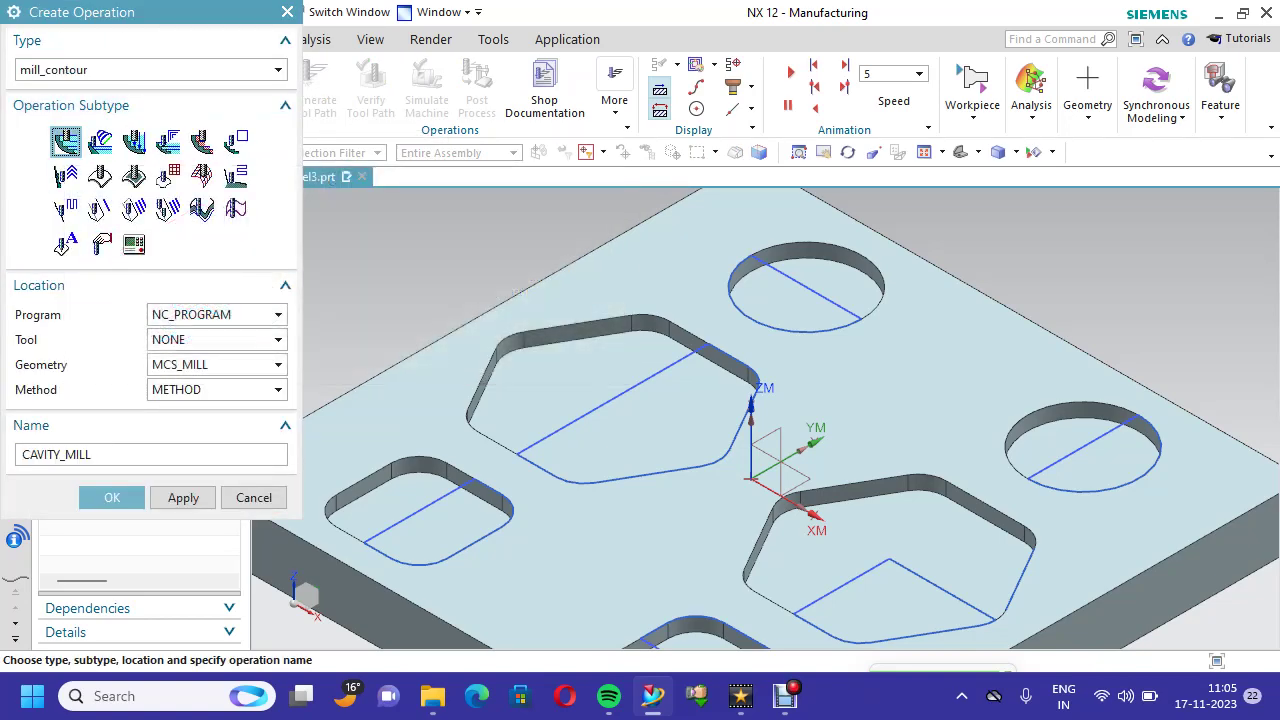
pyautogui.click(217, 314)
pyautogui.click(200, 366)
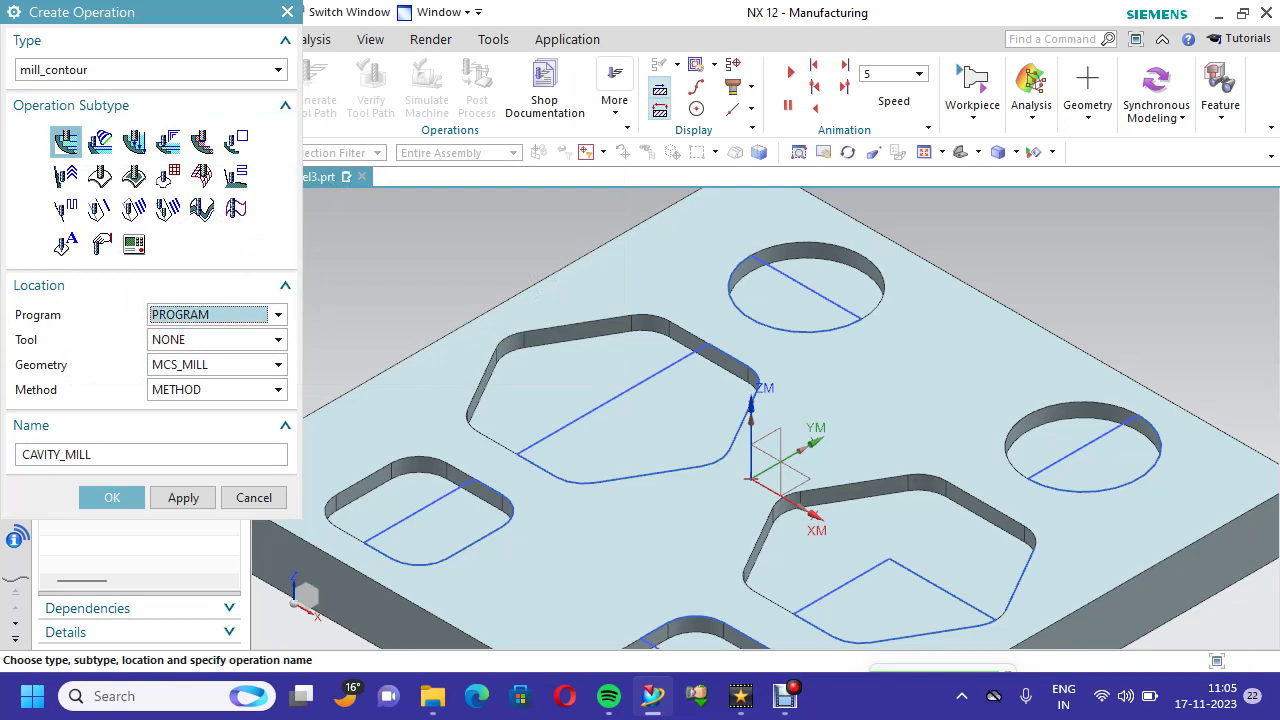
pyautogui.click(217, 364)
pyautogui.click(200, 418)
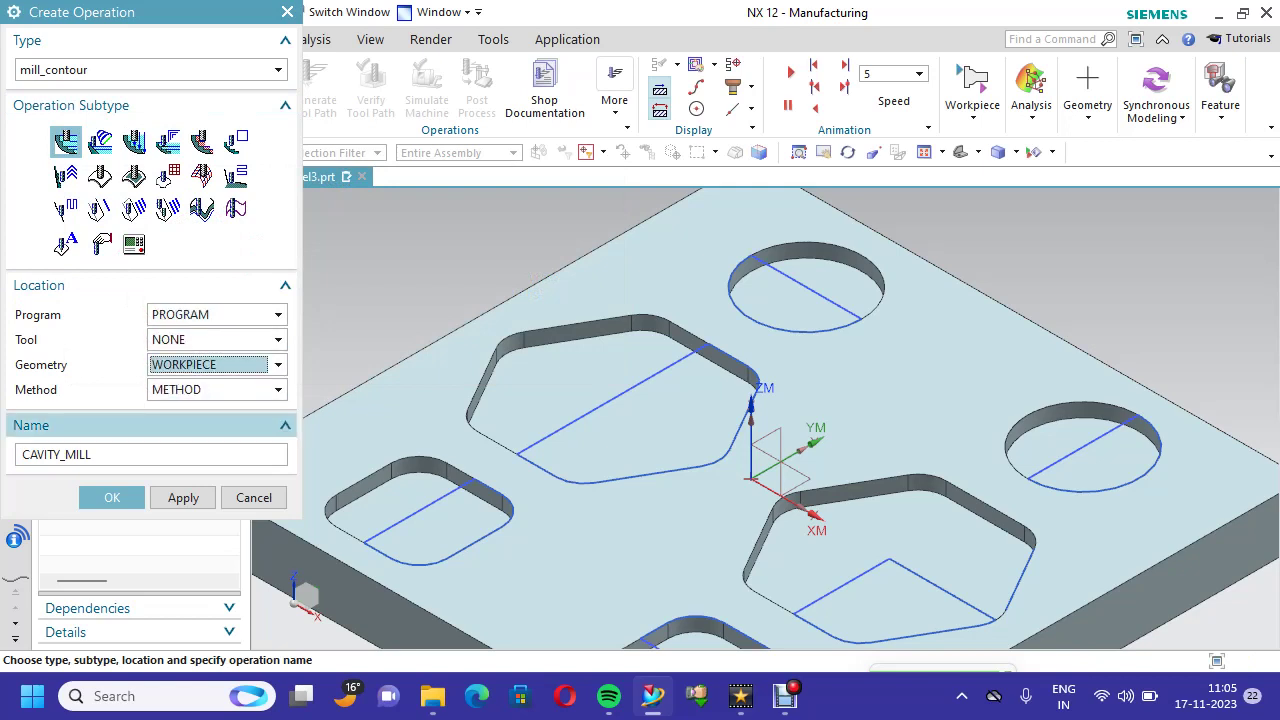
pyautogui.click(217, 389)
pyautogui.click(200, 425)
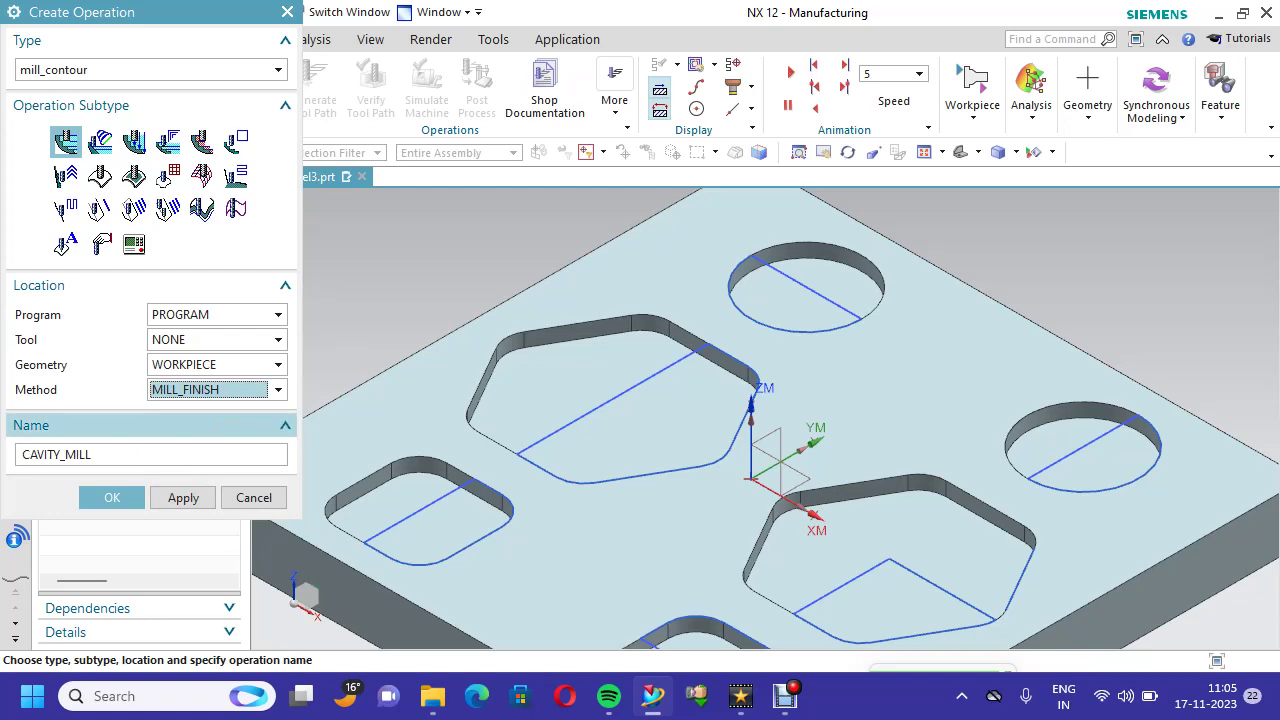
pyautogui.click(112, 497)
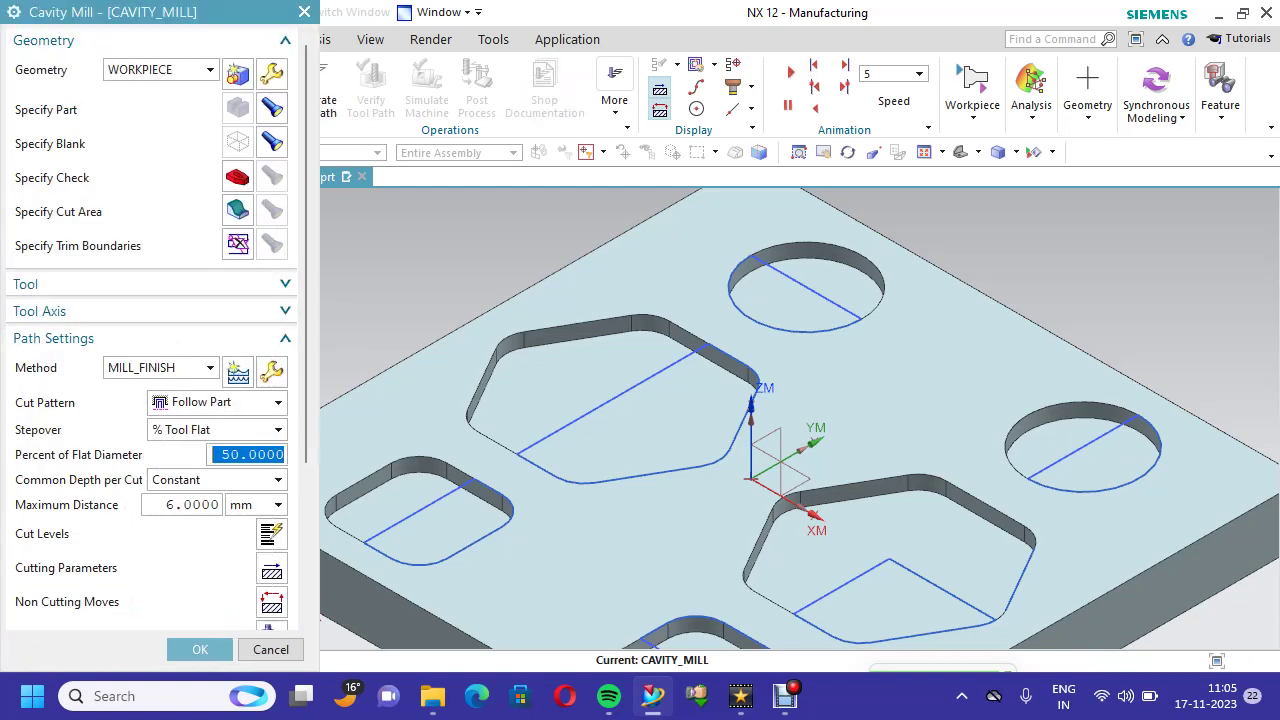
# - Specify the wall and floor faces of all six pockets as the operation's cut area
pyautogui.rightClick(356, 233)
pyautogui.click(390, 327)
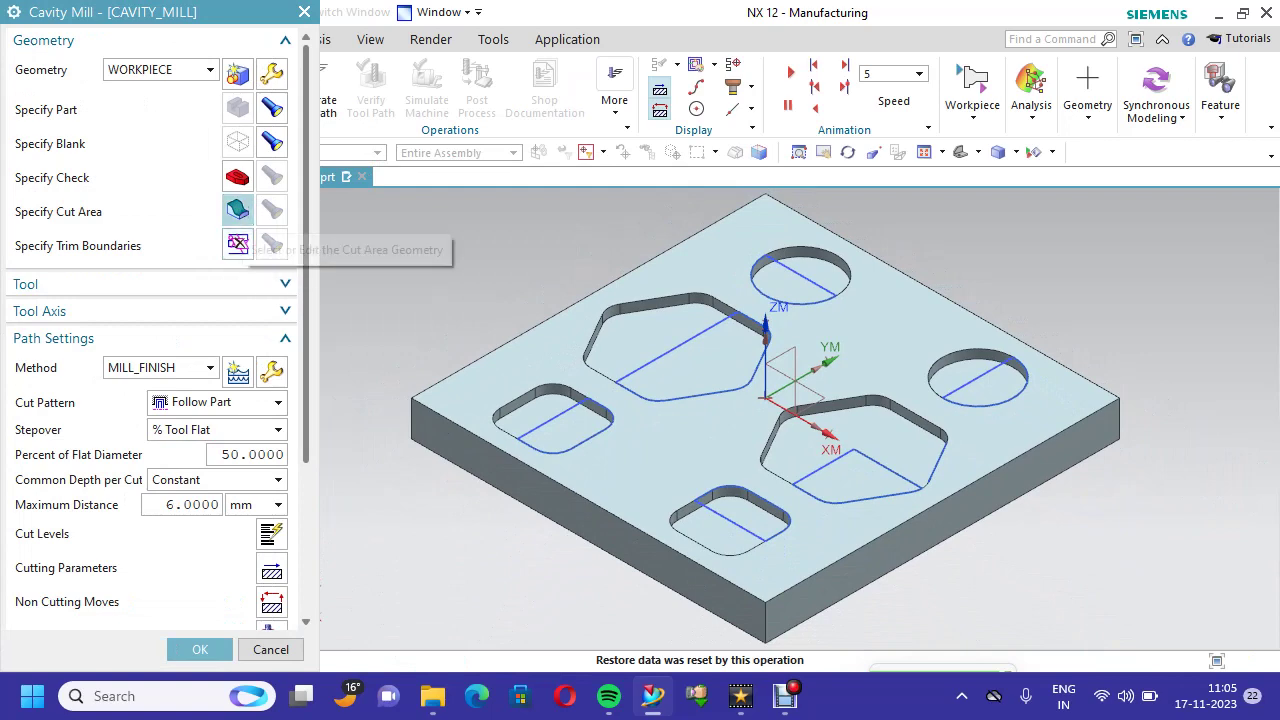
pyautogui.click(238, 210)
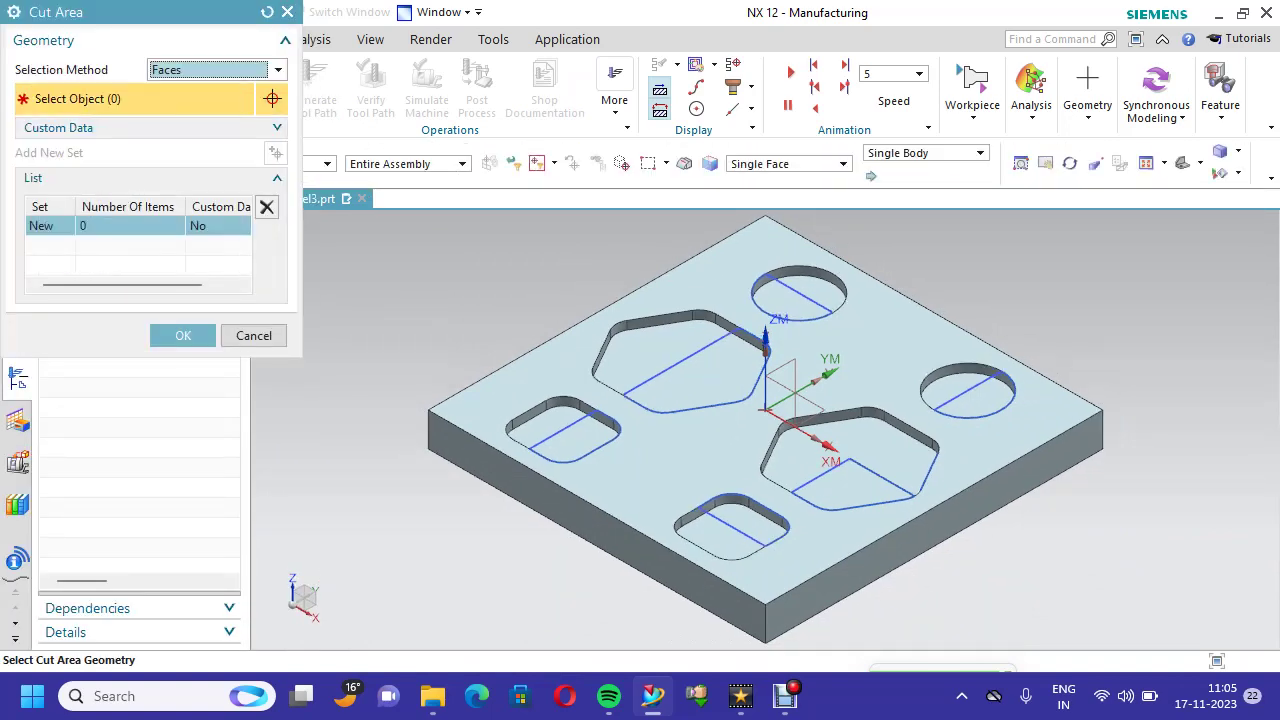
pyautogui.moveTo(430, 228); pyautogui.dragTo(1031, 577)
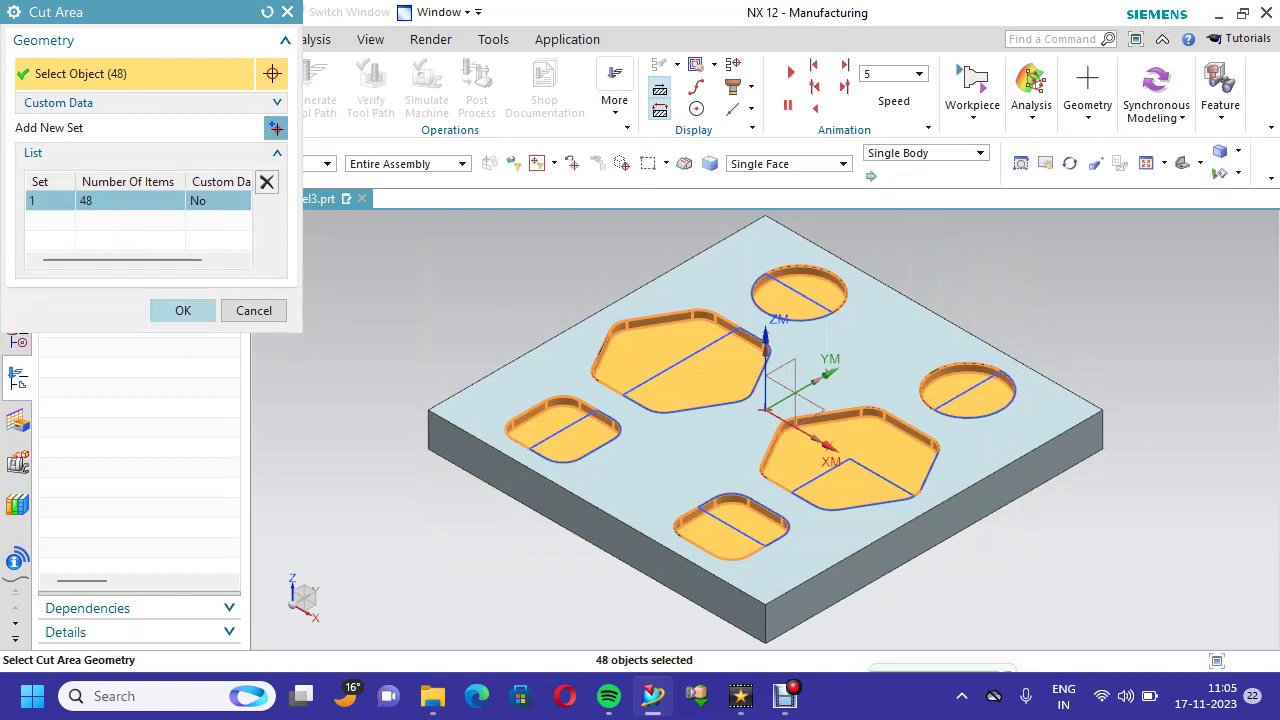
pyautogui.click(183, 310)
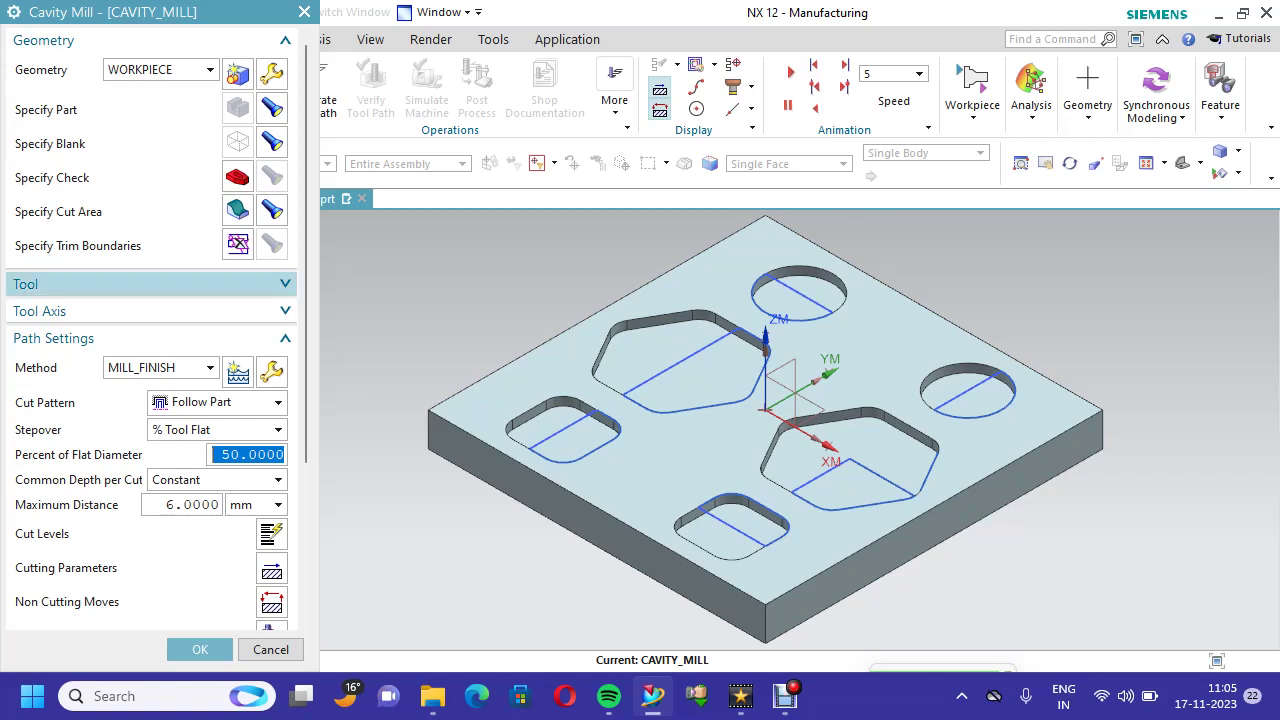
# - Create a new mill_contour tool of the MILL subtype for the cavity mill operation
pyautogui.click(150, 284)
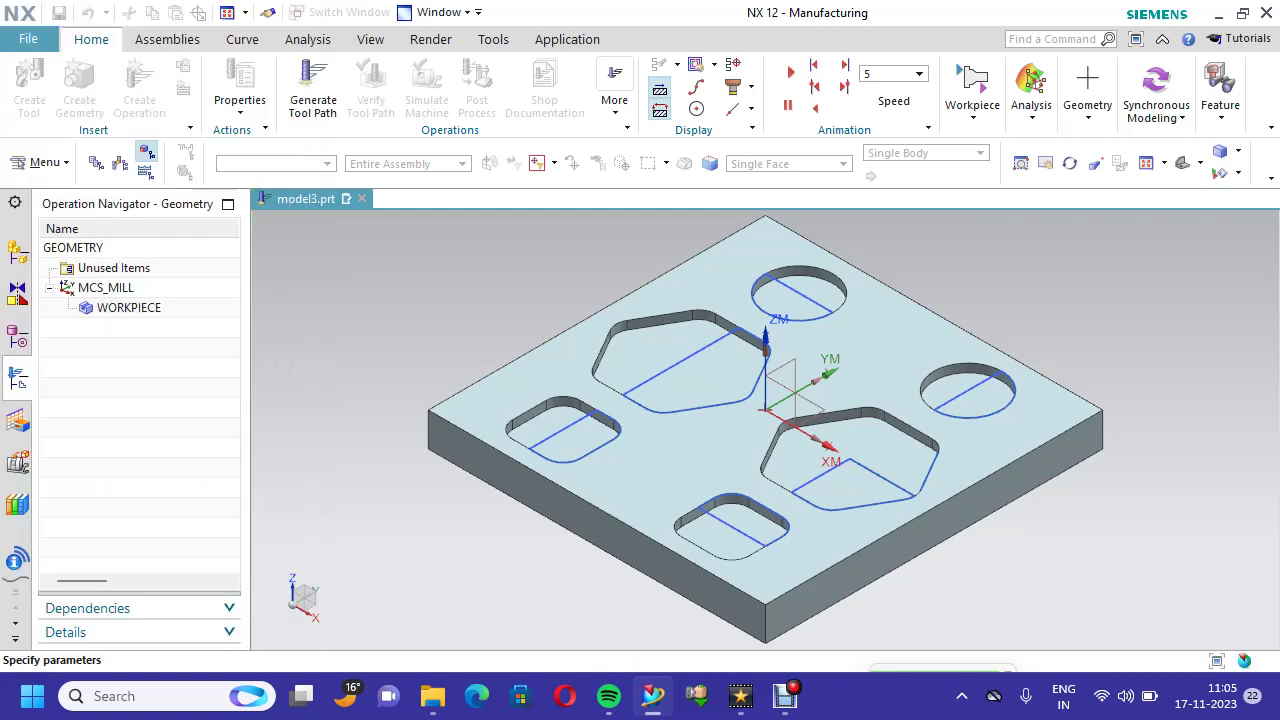
pyautogui.click(66, 215)
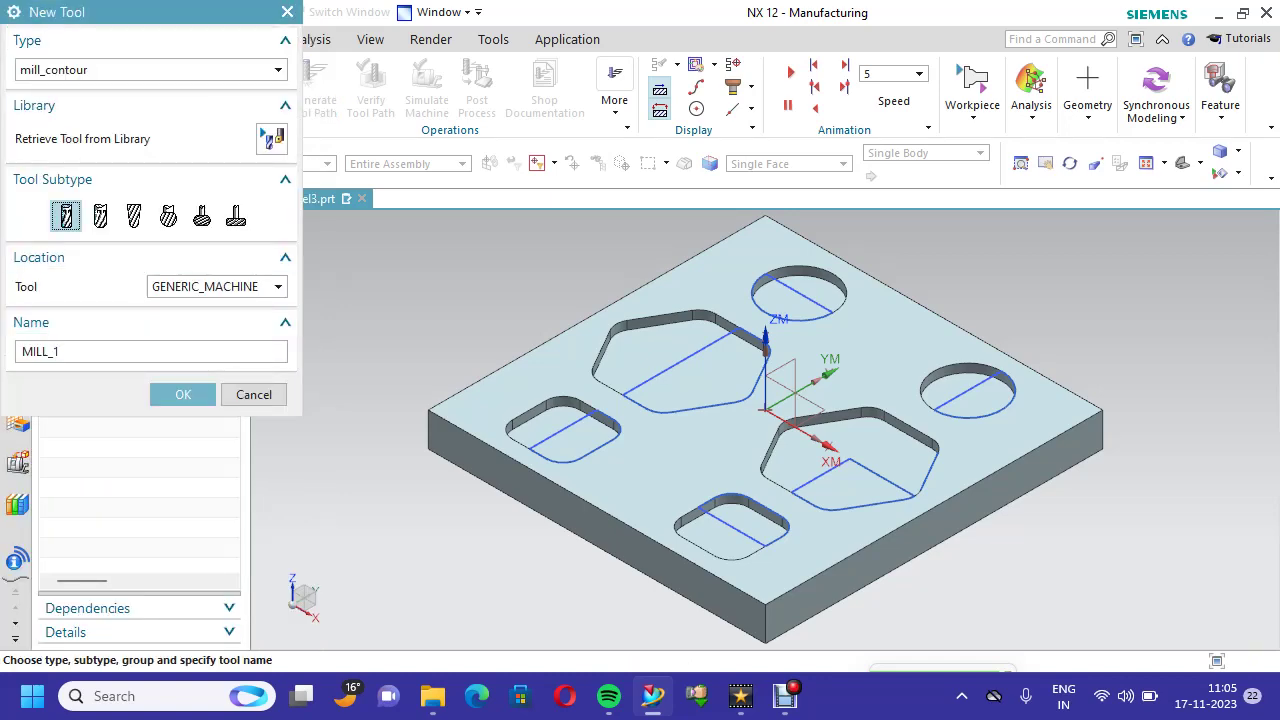
pyautogui.click(183, 394)
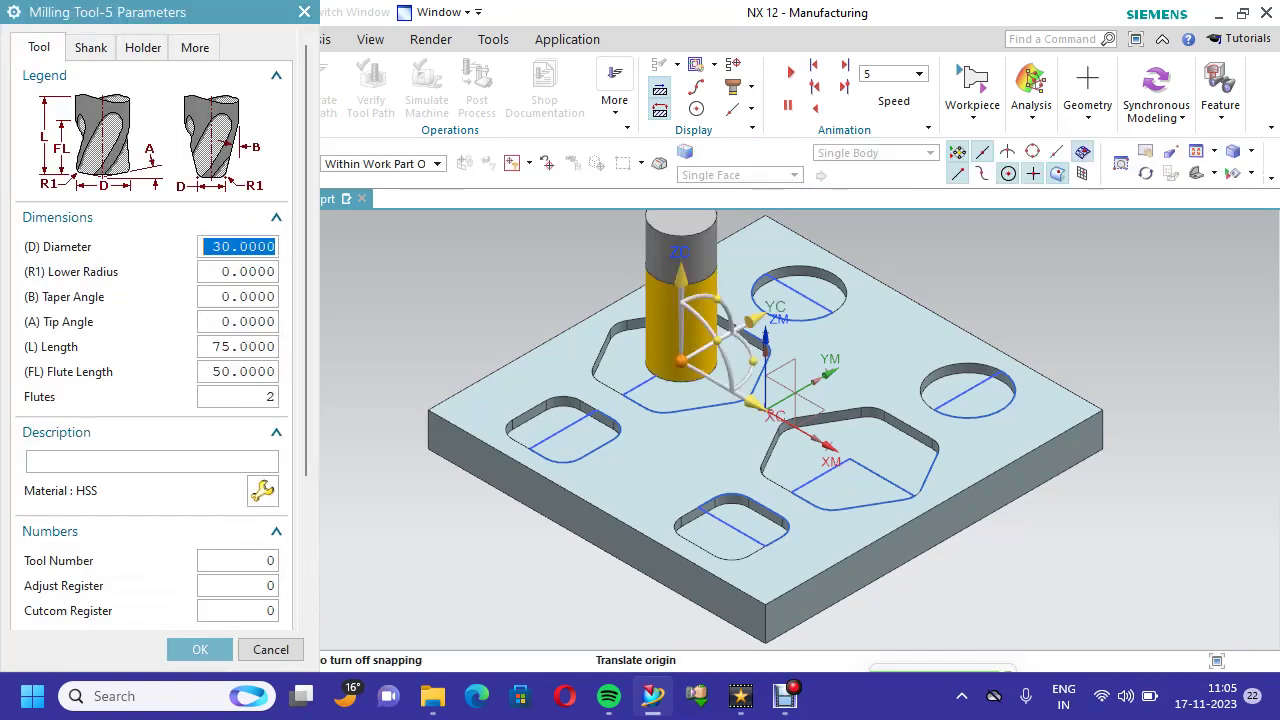
# - Set the milling tool's diameter to 5 mm, length to 50 mm and flute length to 30 mm
pyautogui.write('5')
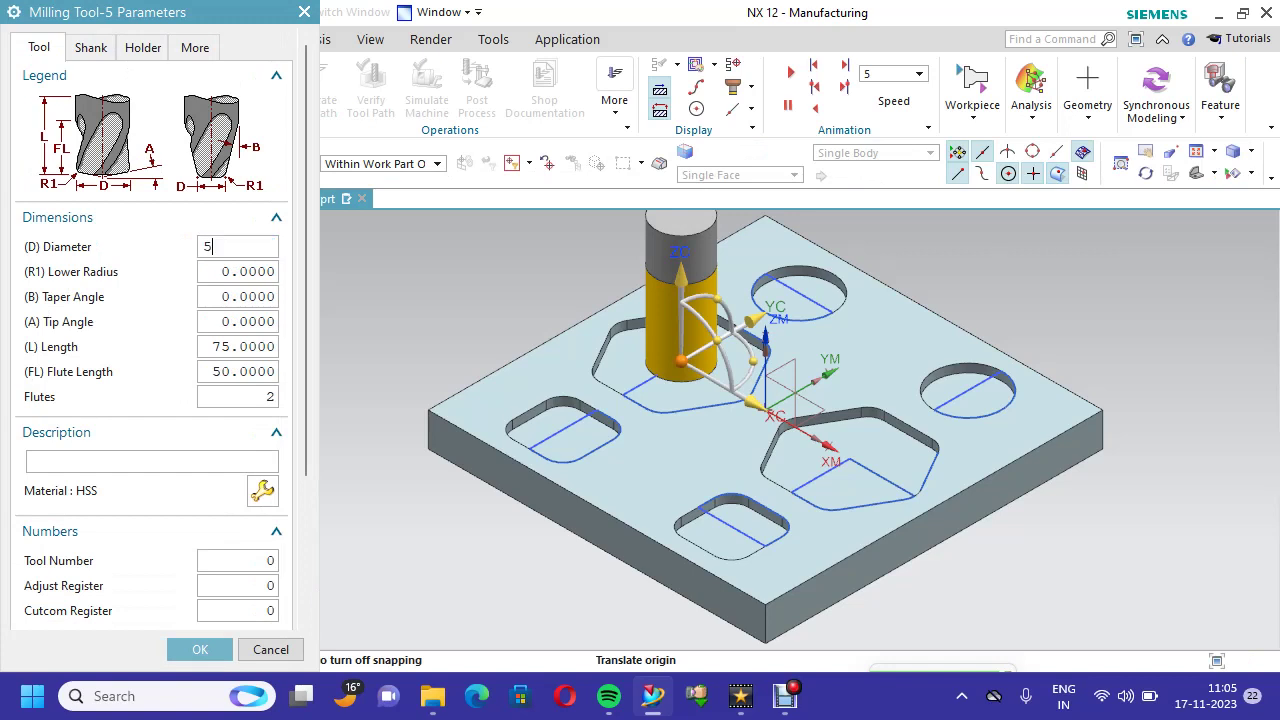
pyautogui.doubleClick(238, 346)
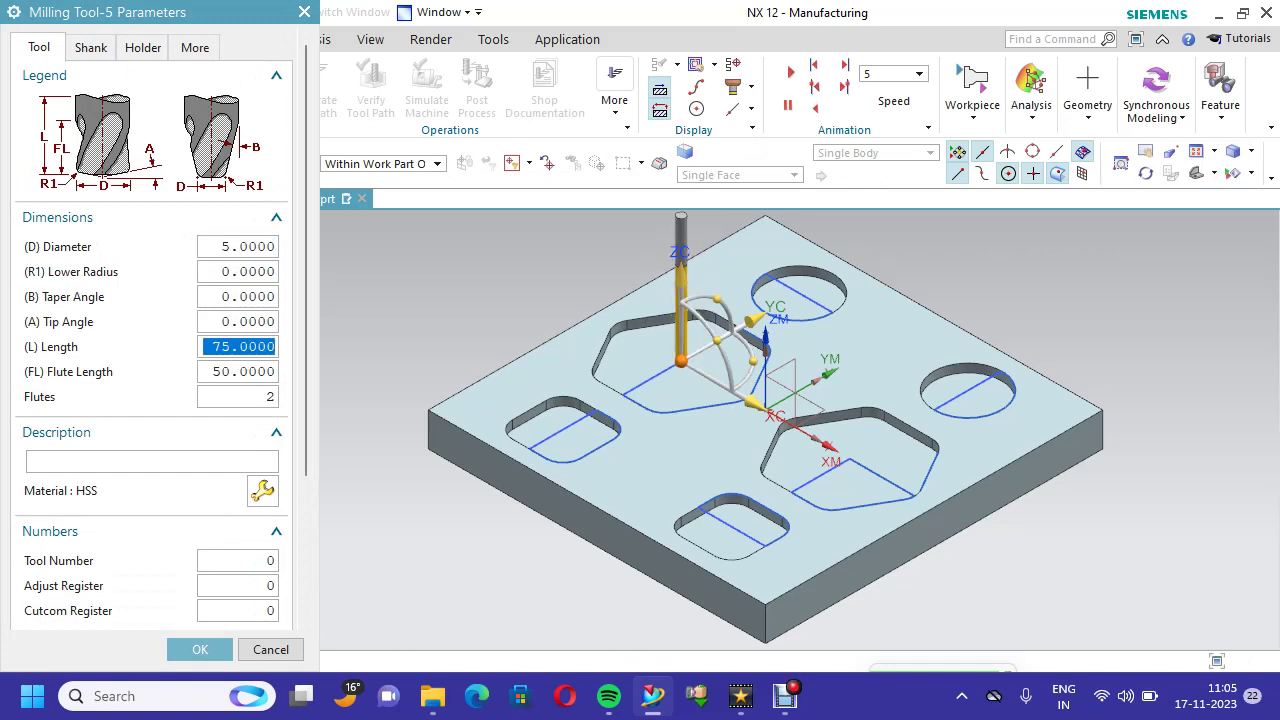
pyautogui.write('50')
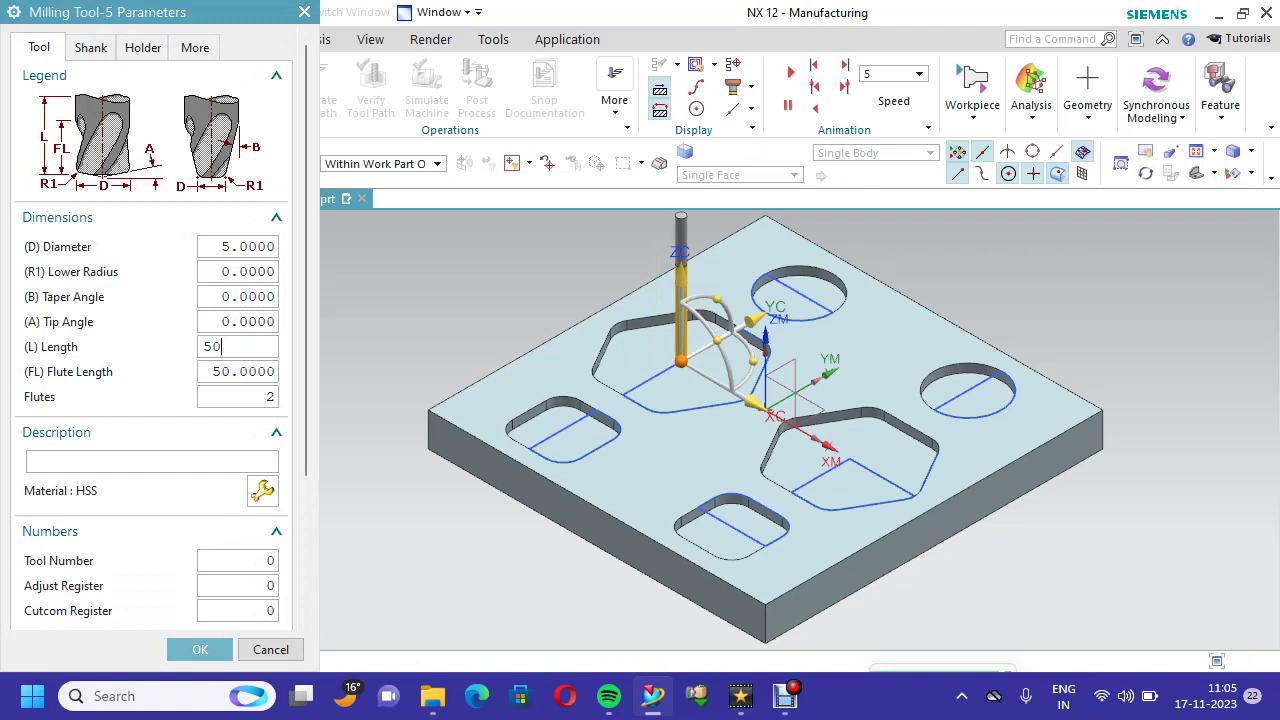
pyautogui.press('Tab')
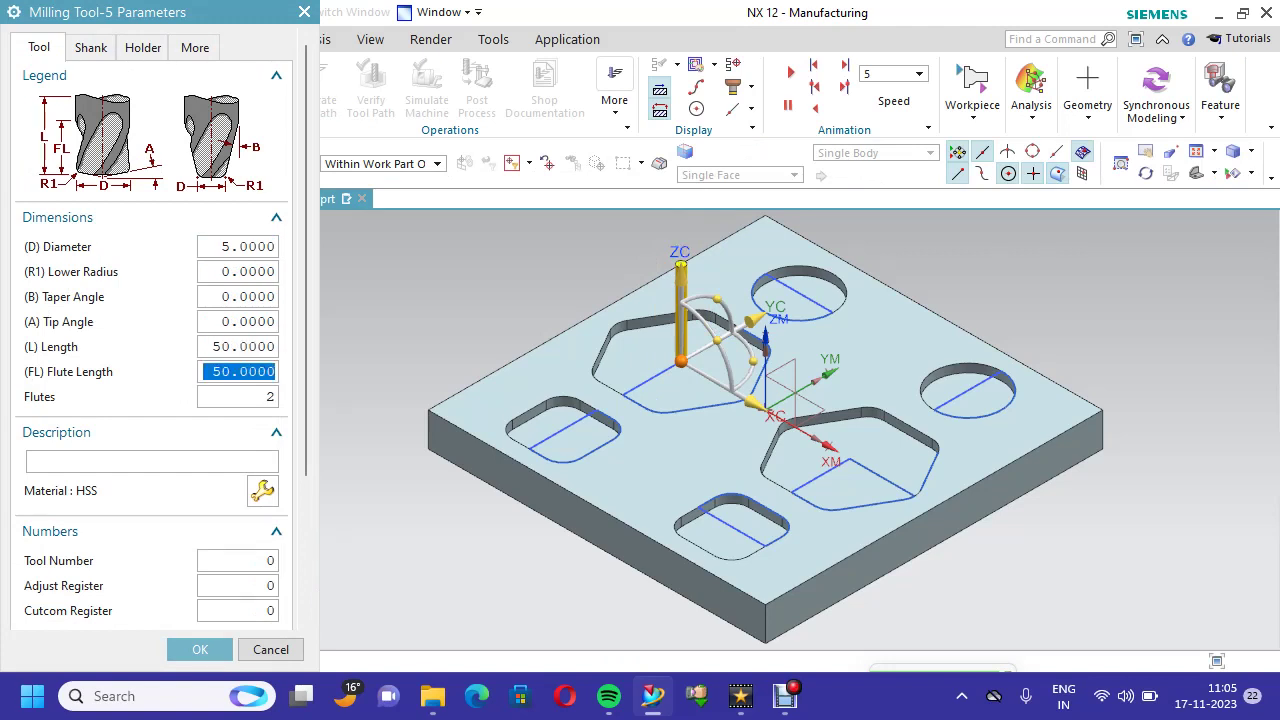
pyautogui.write('30')
# - Enter the description HSS and tool number 1 for the milling tool and accept its parameters
pyautogui.scroll(-3, 150, 330)
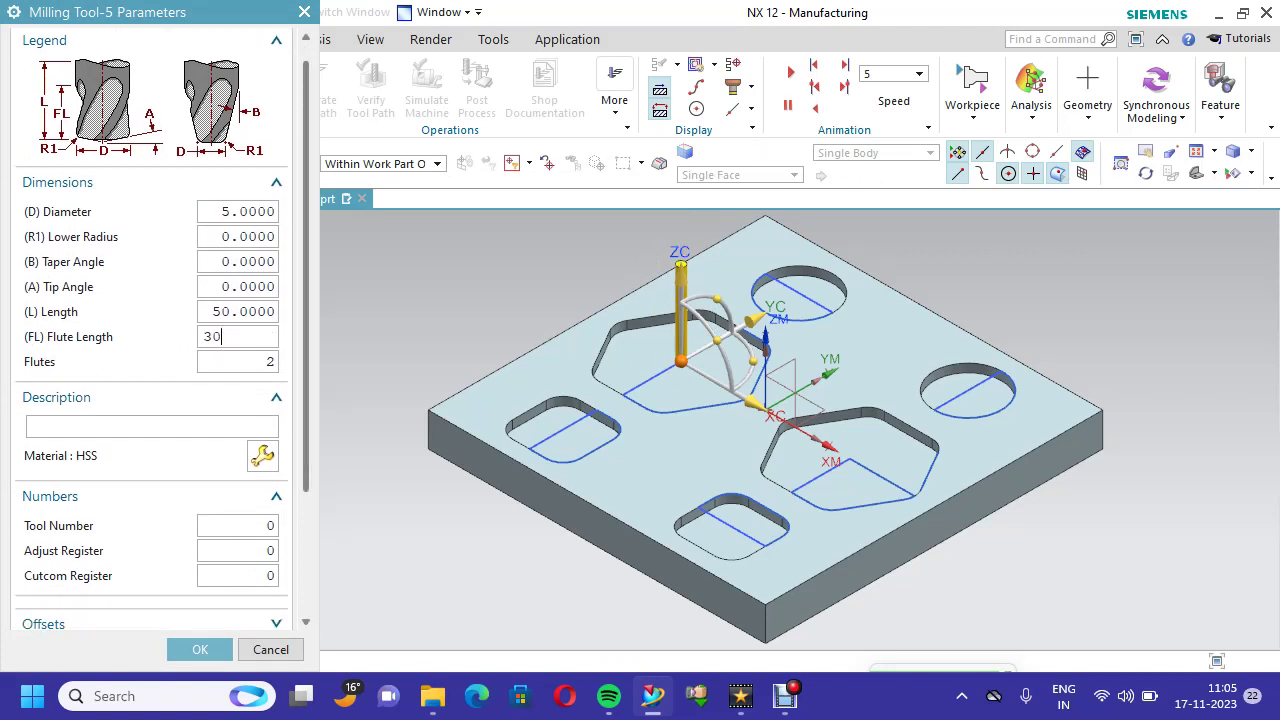
pyautogui.click(33, 362)
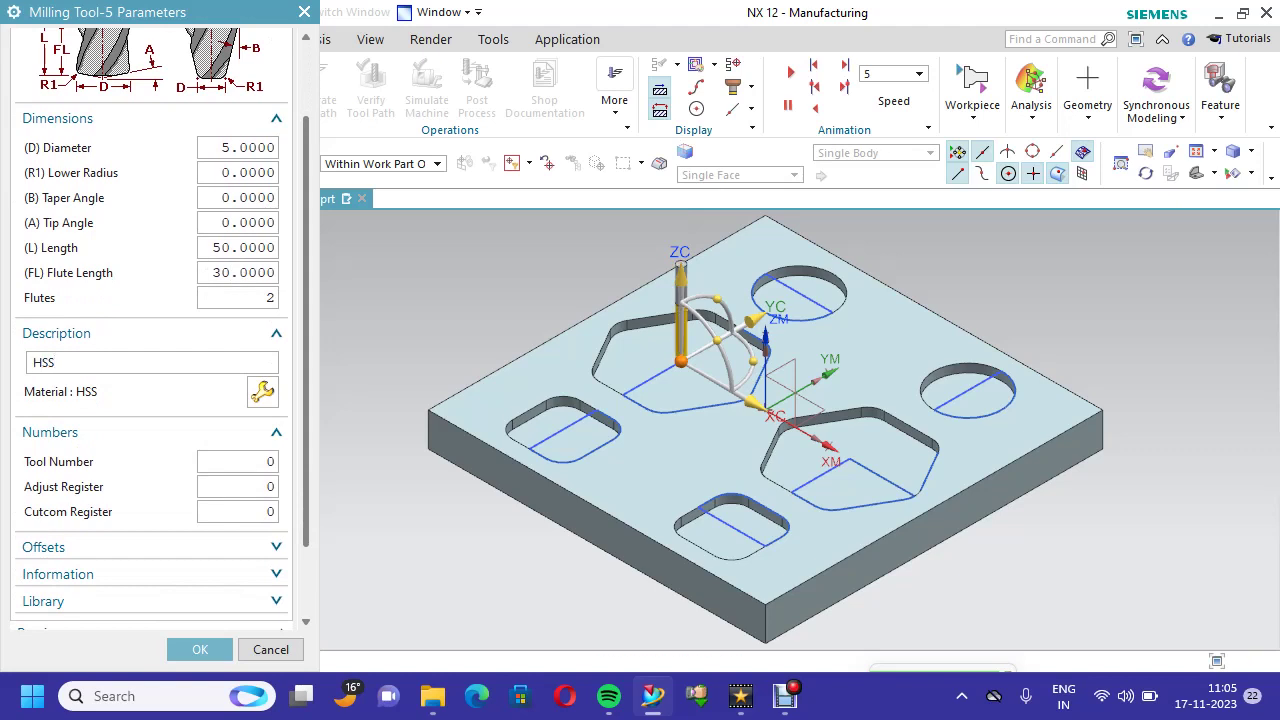
pyautogui.doubleClick(239, 461)
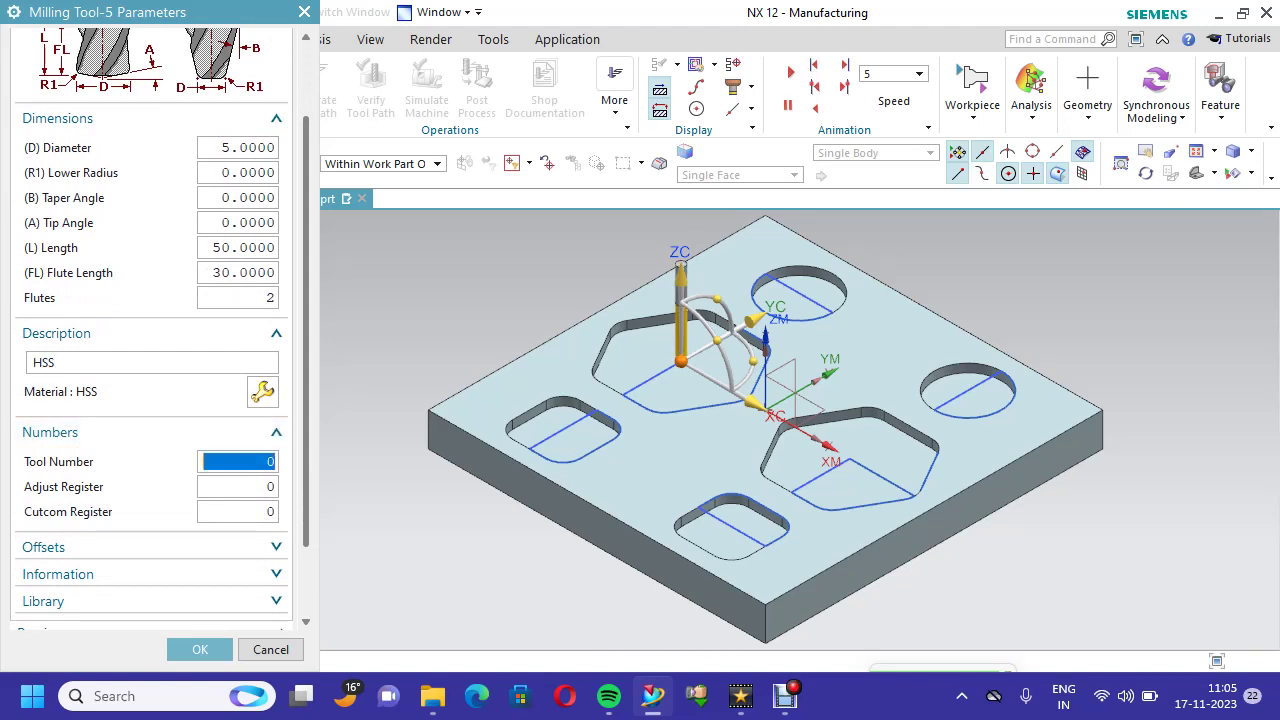
pyautogui.write('1')
pyautogui.scroll(-2, 150, 400)
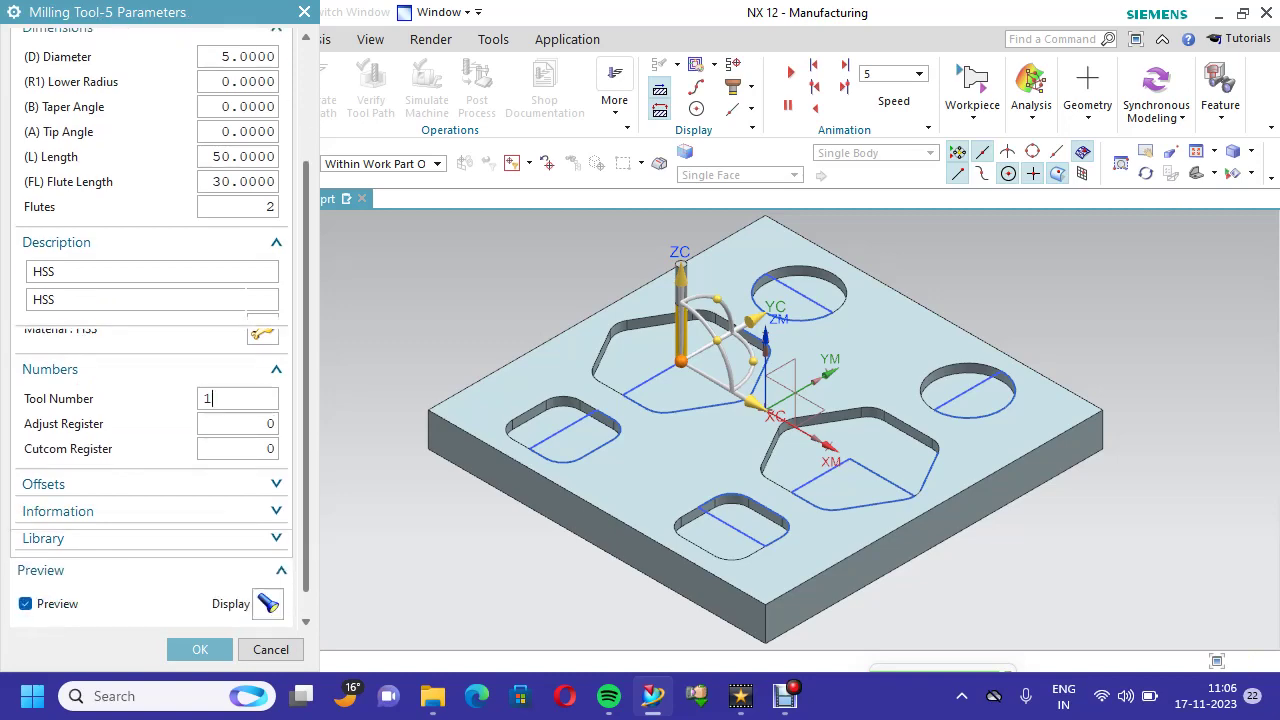
pyautogui.click(200, 649)
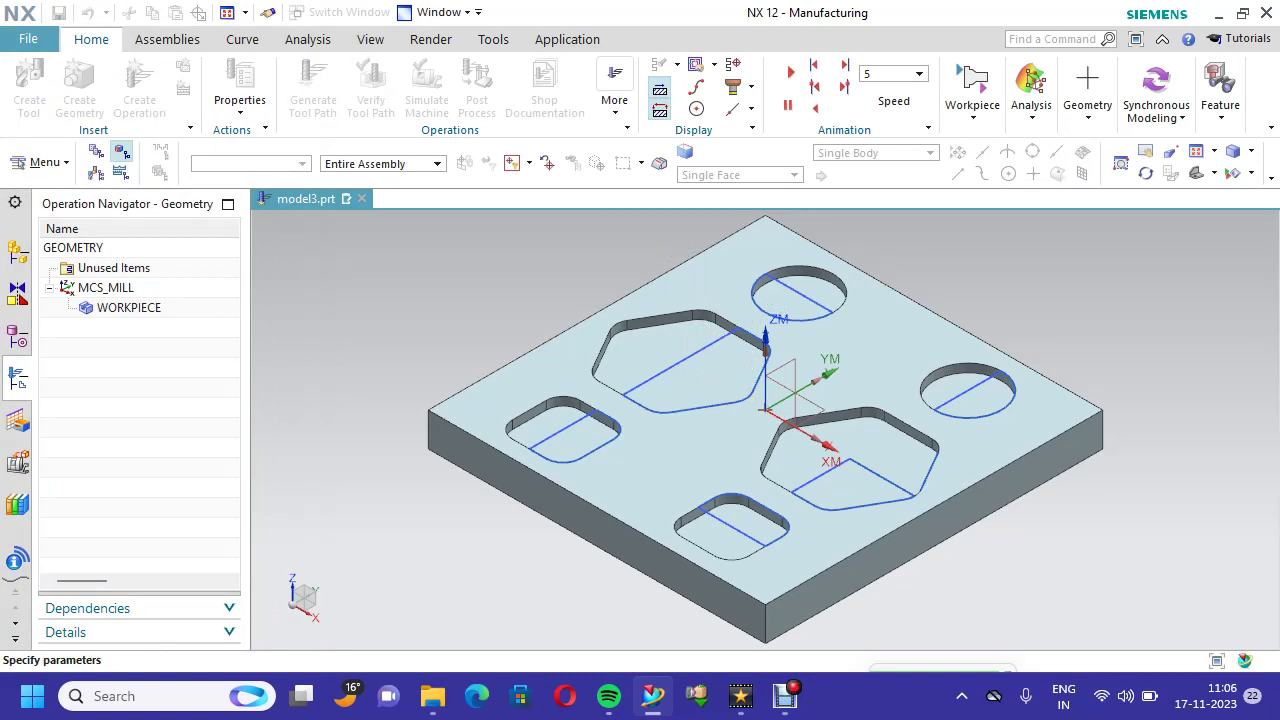
# - Use the Follow Part cut pattern and set the maximum distance per cut to 0.5 mm in the path settings
pyautogui.scroll(-1, 152, 331)
pyautogui.scroll(-3, 155, 330)
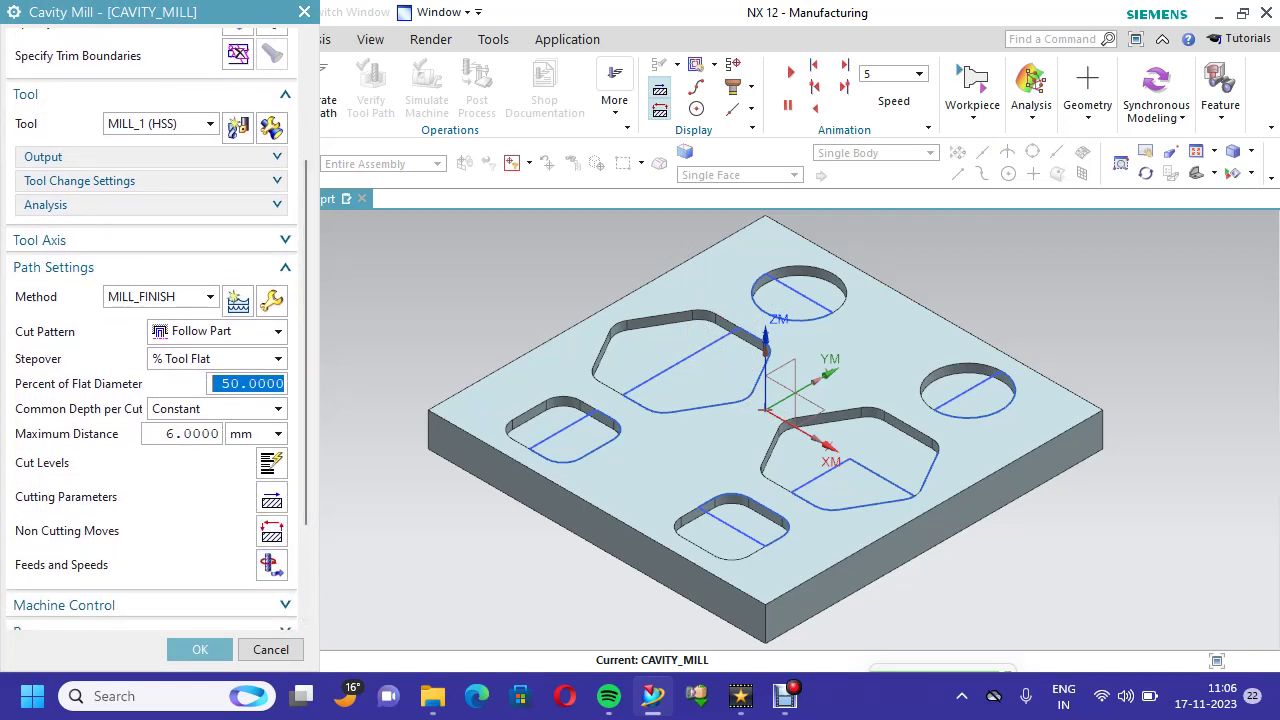
pyautogui.click(215, 331)
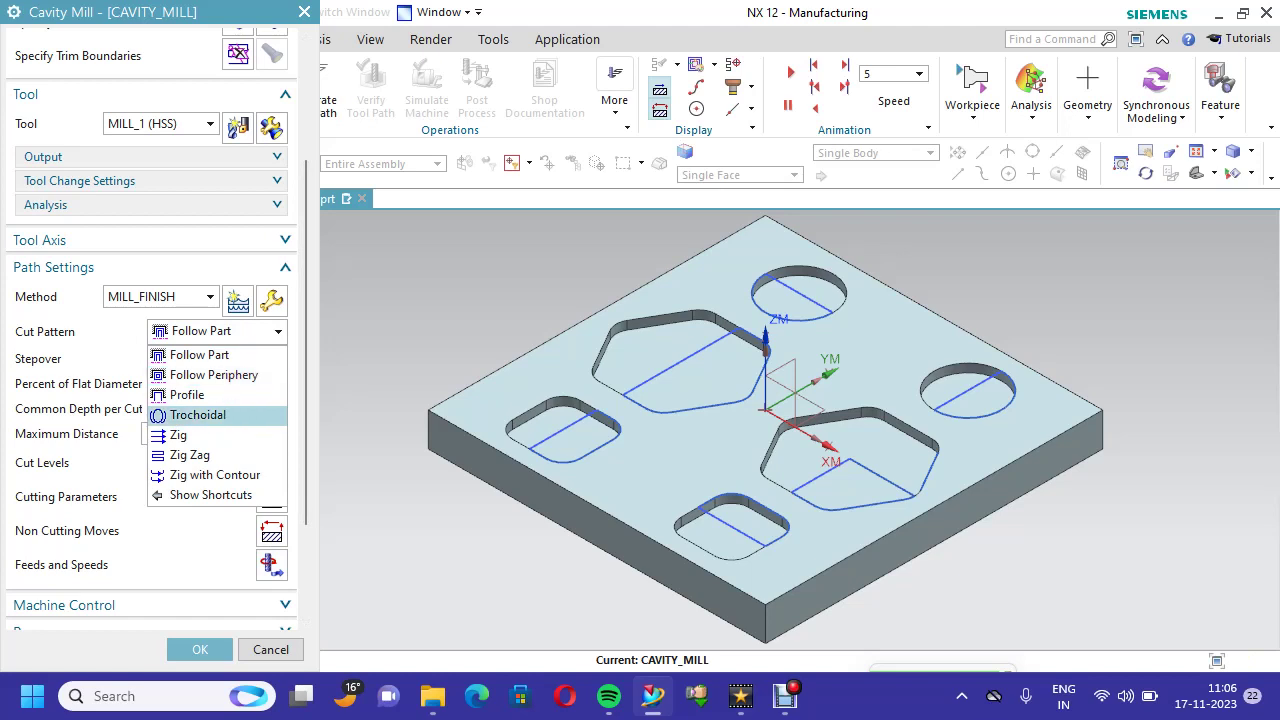
pyautogui.click(199, 355)
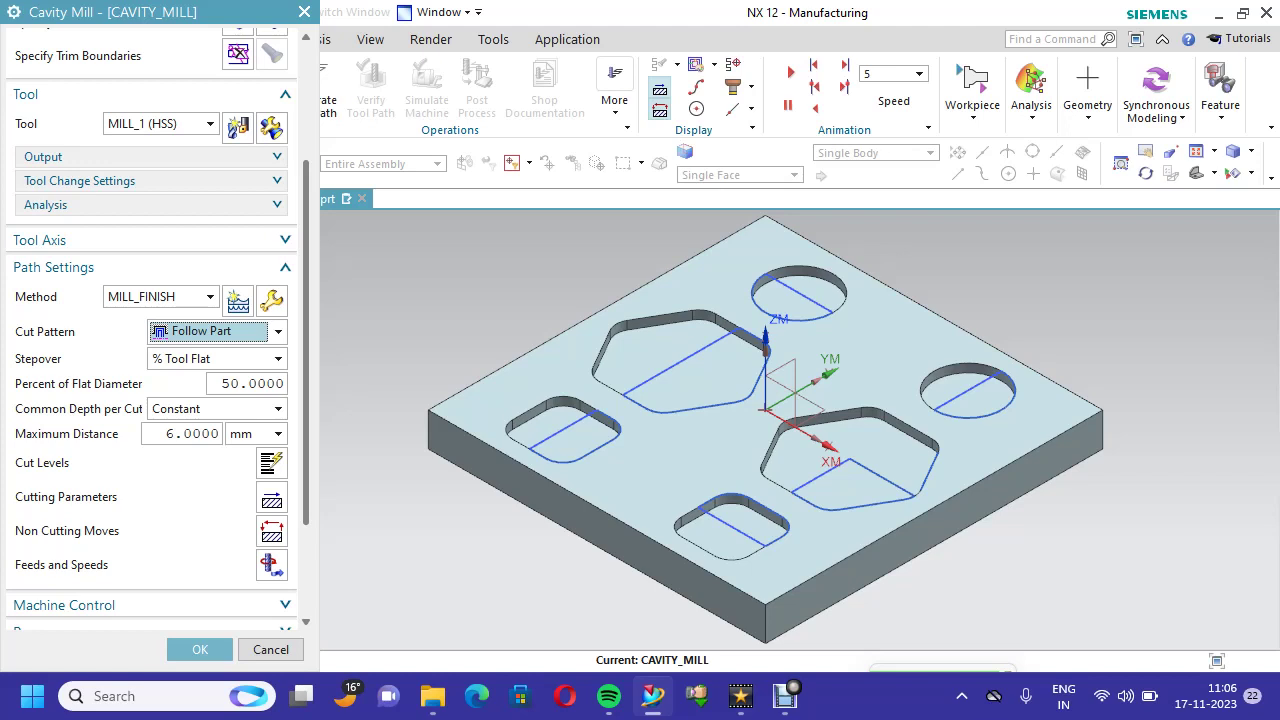
pyautogui.doubleClick(182, 433)
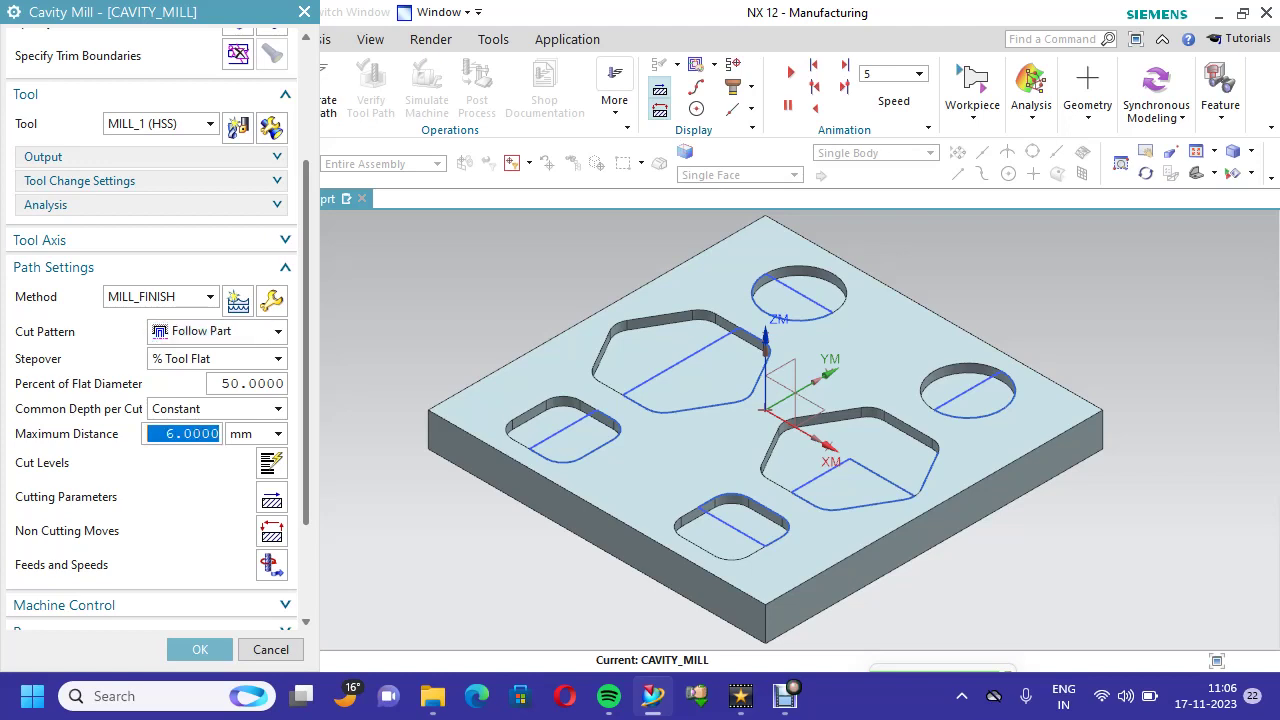
pyautogui.write('.5')
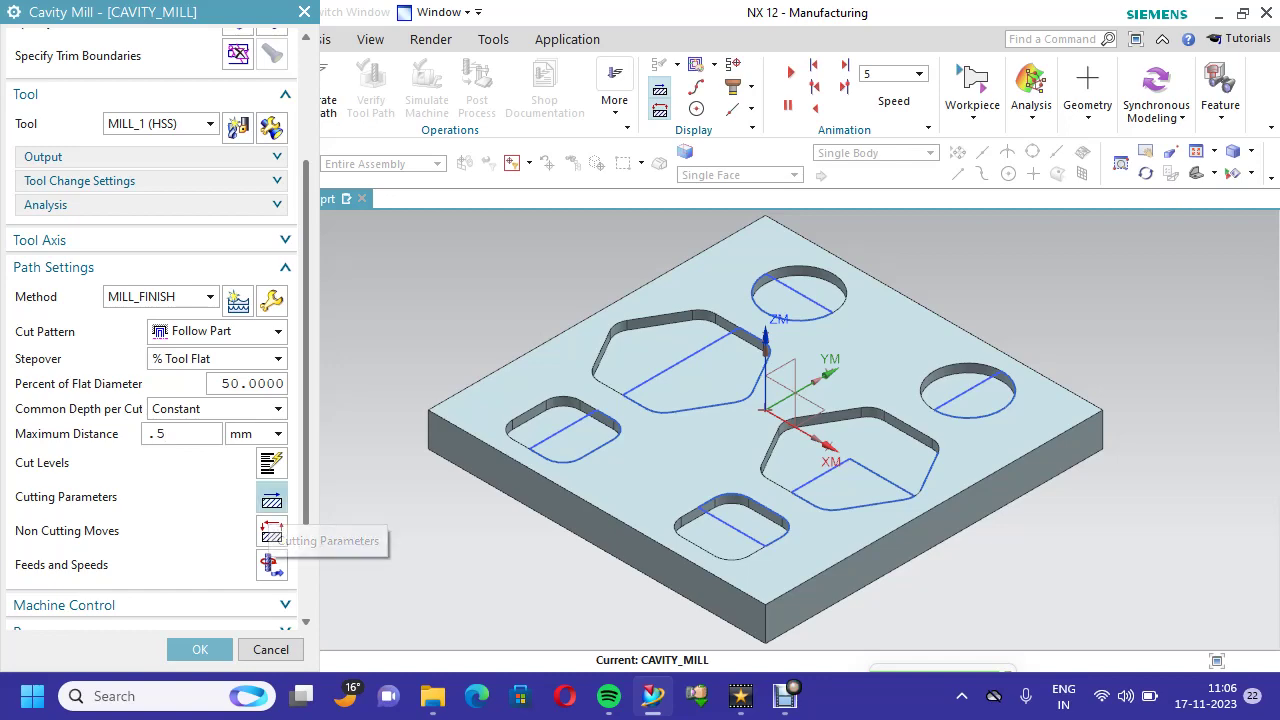
# - Review the stock and tolerance settings in the operation's cutting parameters and accept them
pyautogui.click(271, 500)
pyautogui.click(168, 73)
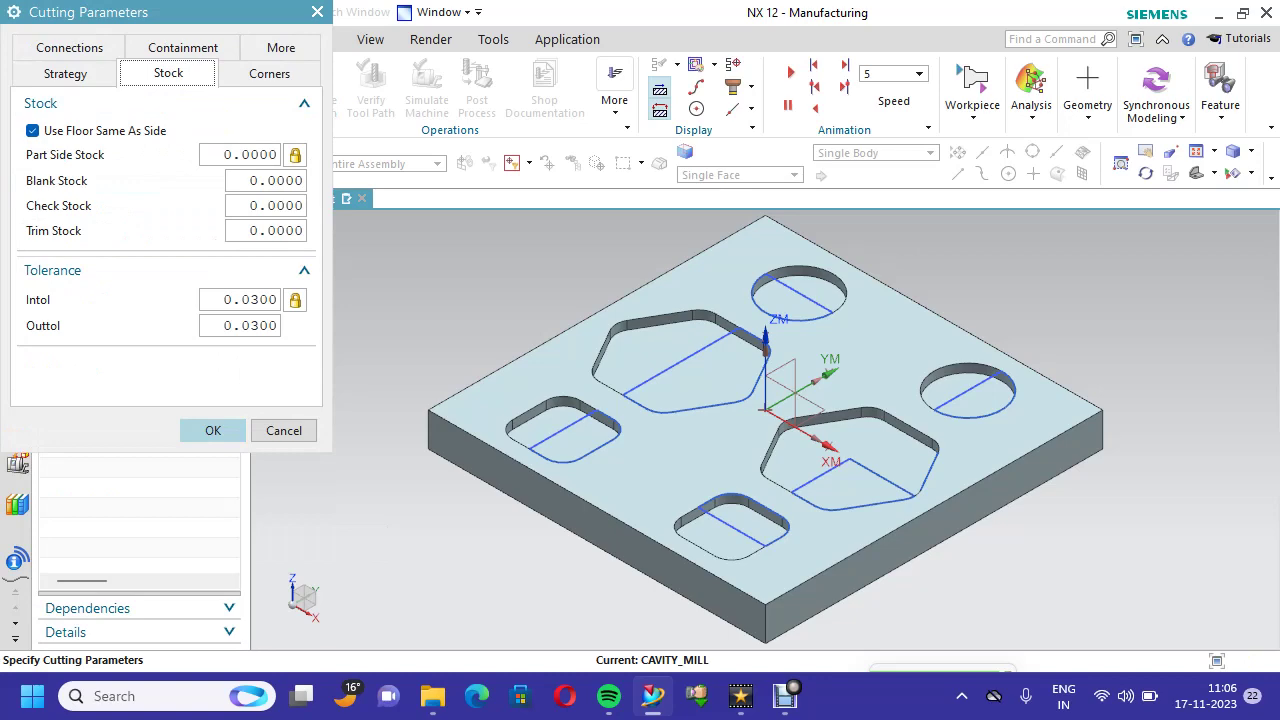
pyautogui.click(213, 430)
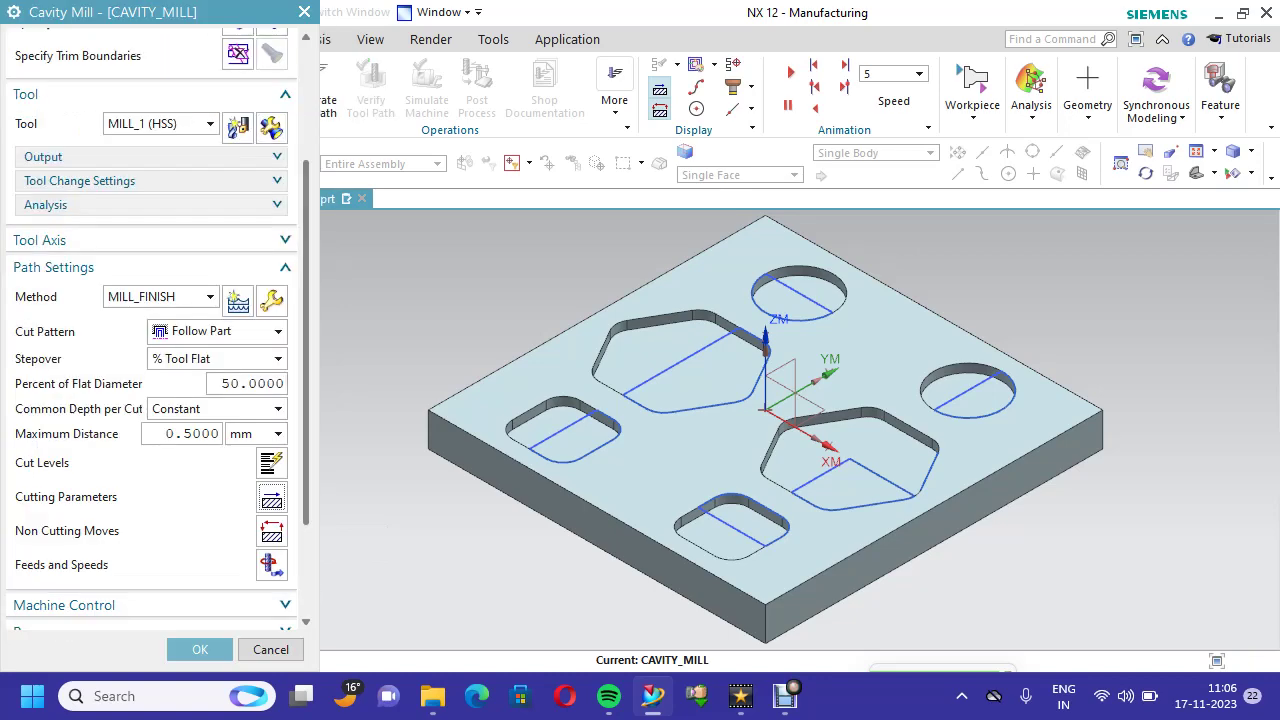
# - Keep the closed-area engage type as Helical in the non-cutting moves, review the retract settings and accept
pyautogui.scroll(-3, 213, 430)
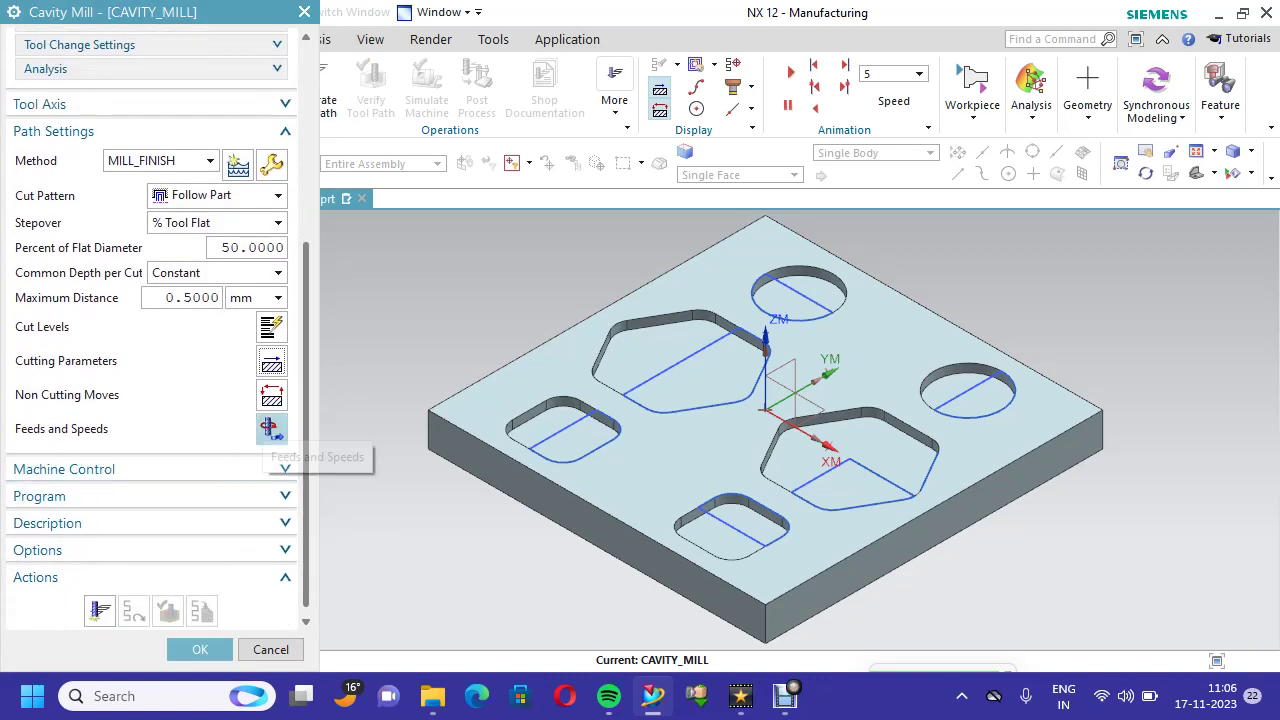
pyautogui.click(271, 394)
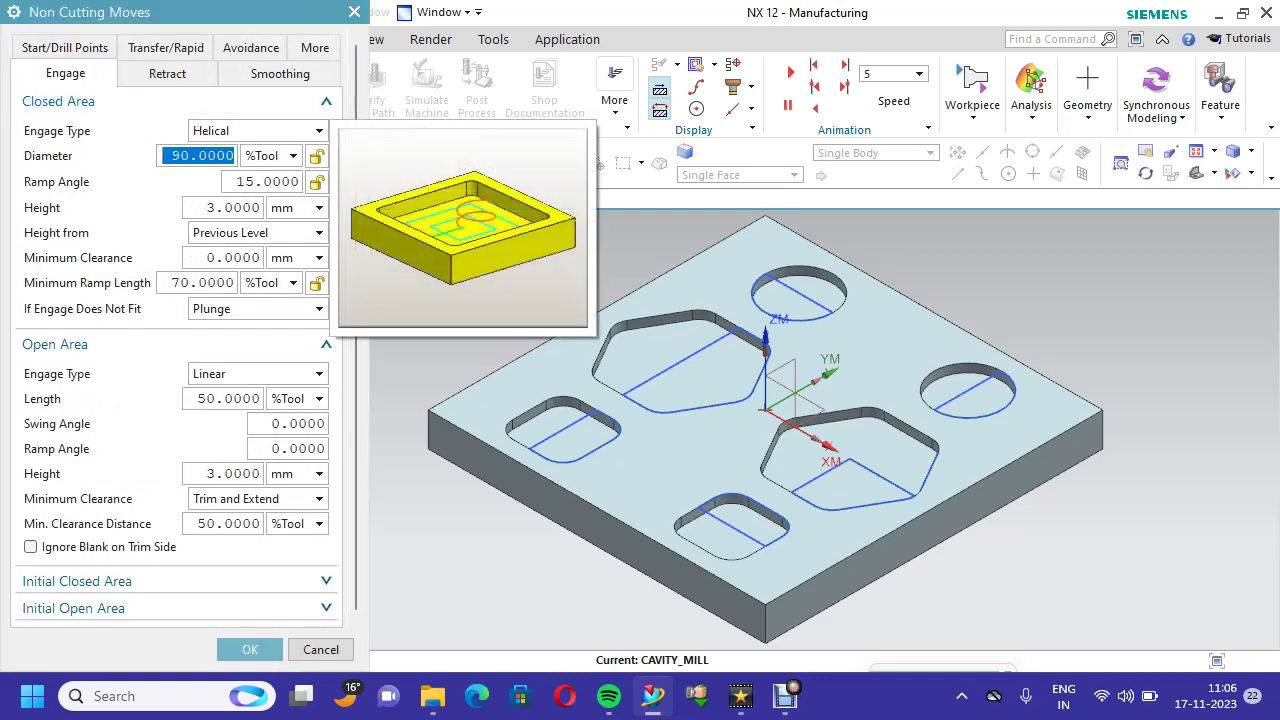
pyautogui.click(257, 131)
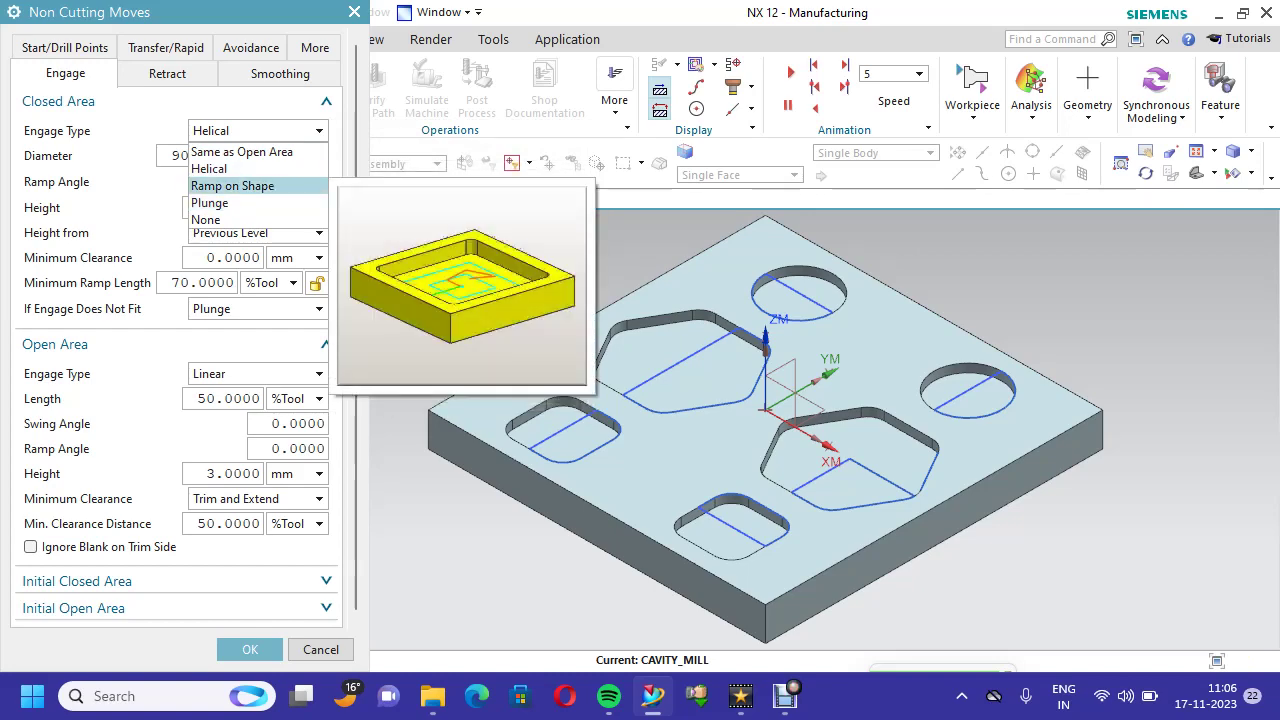
pyautogui.click(209, 168)
pyautogui.click(167, 73)
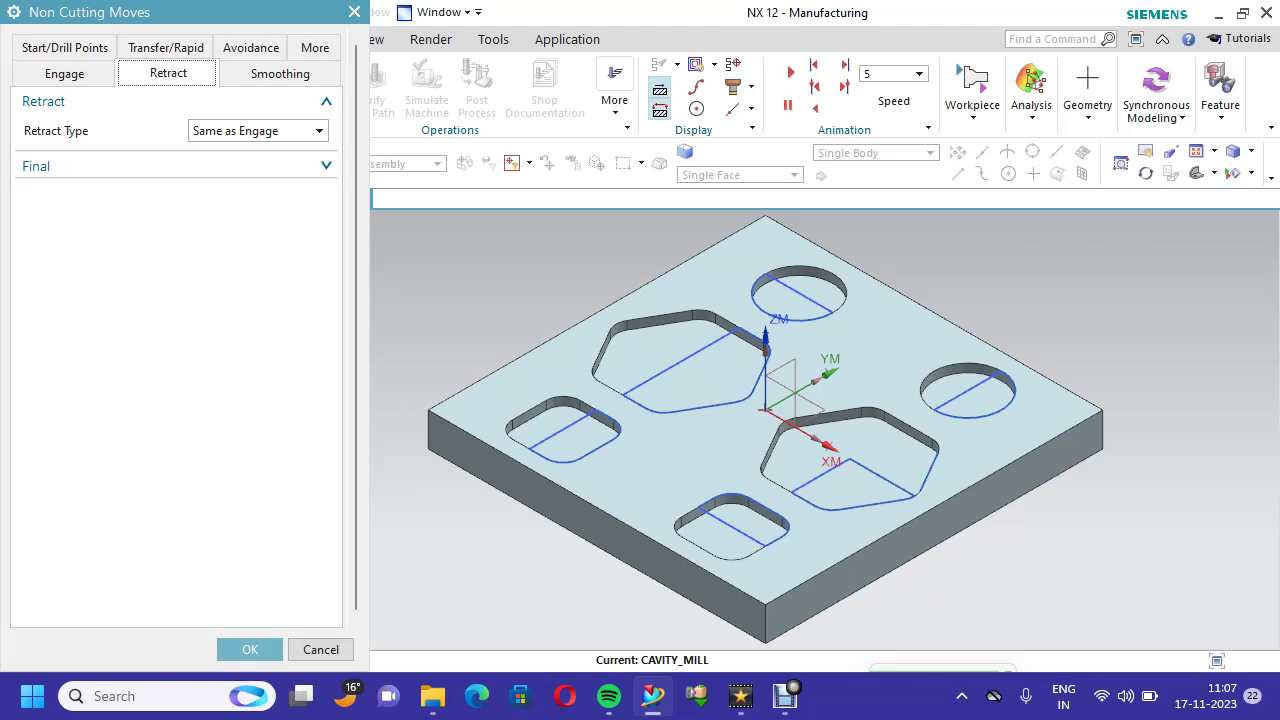
pyautogui.click(249, 649)
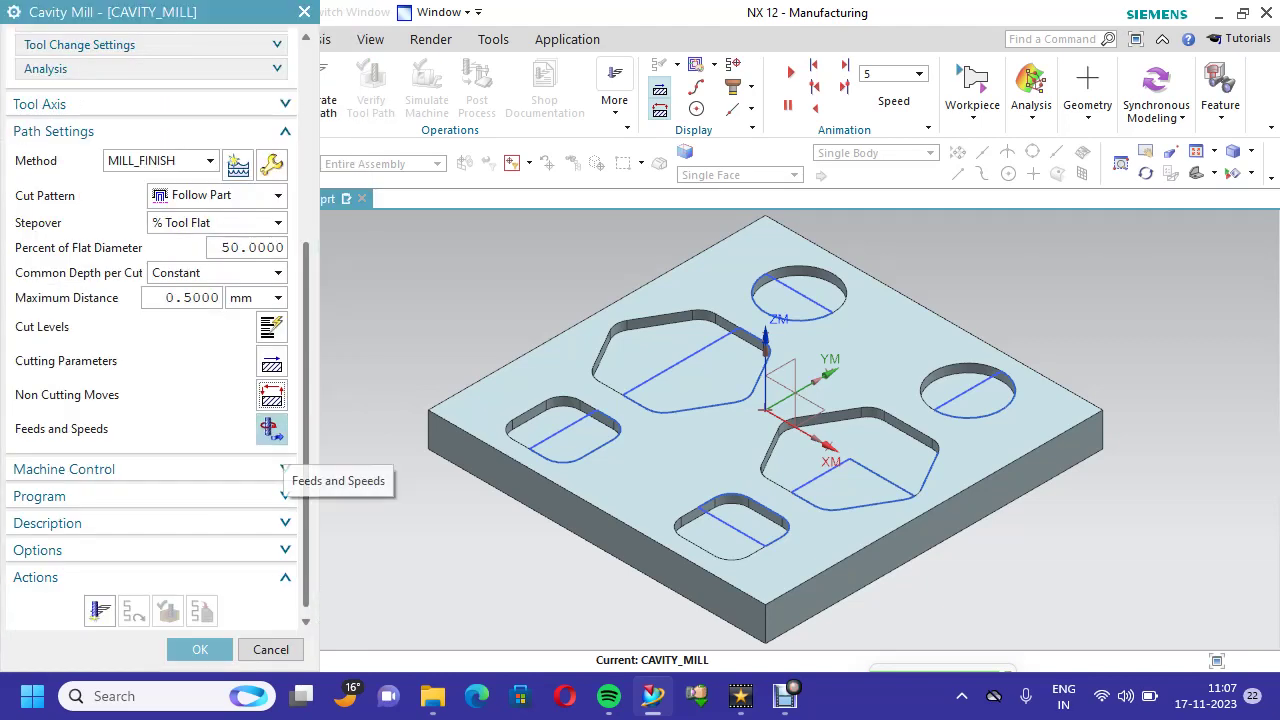
# - Set the surface speed to 30 smm, calculate the feeds and speeds from it, and enable feed rate optimization when generating
pyautogui.click(270, 428)
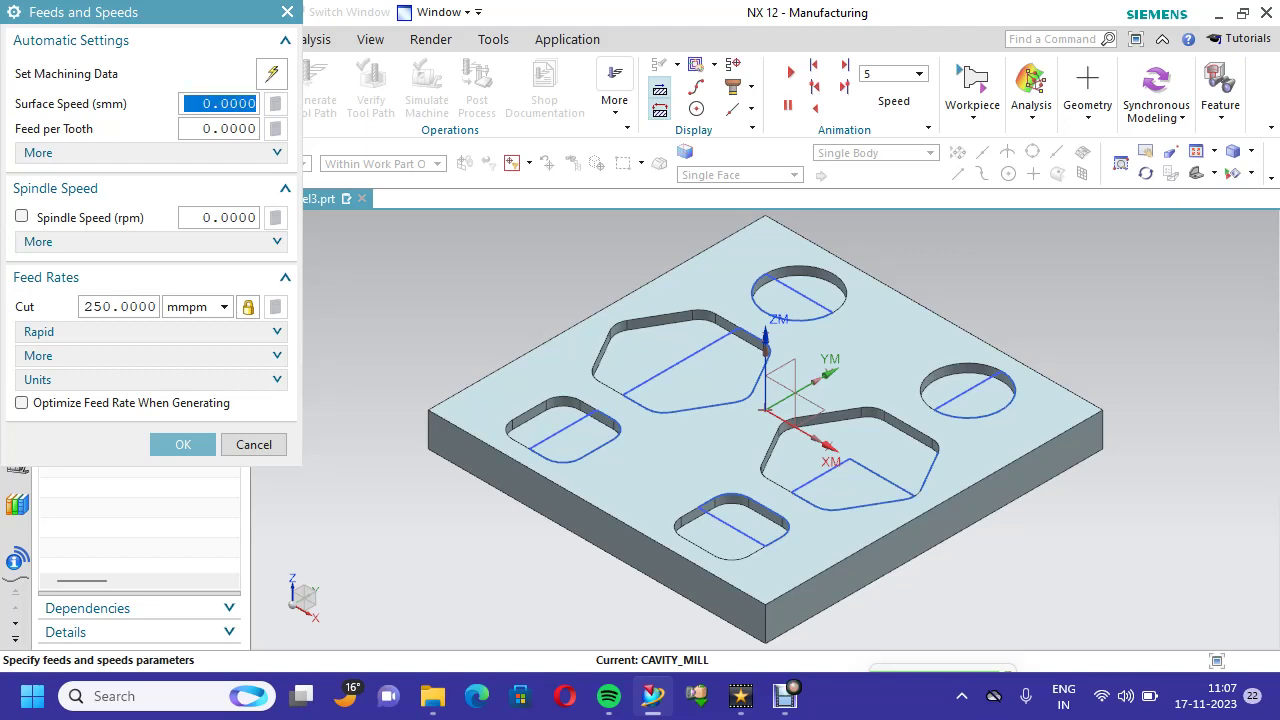
pyautogui.write('30')
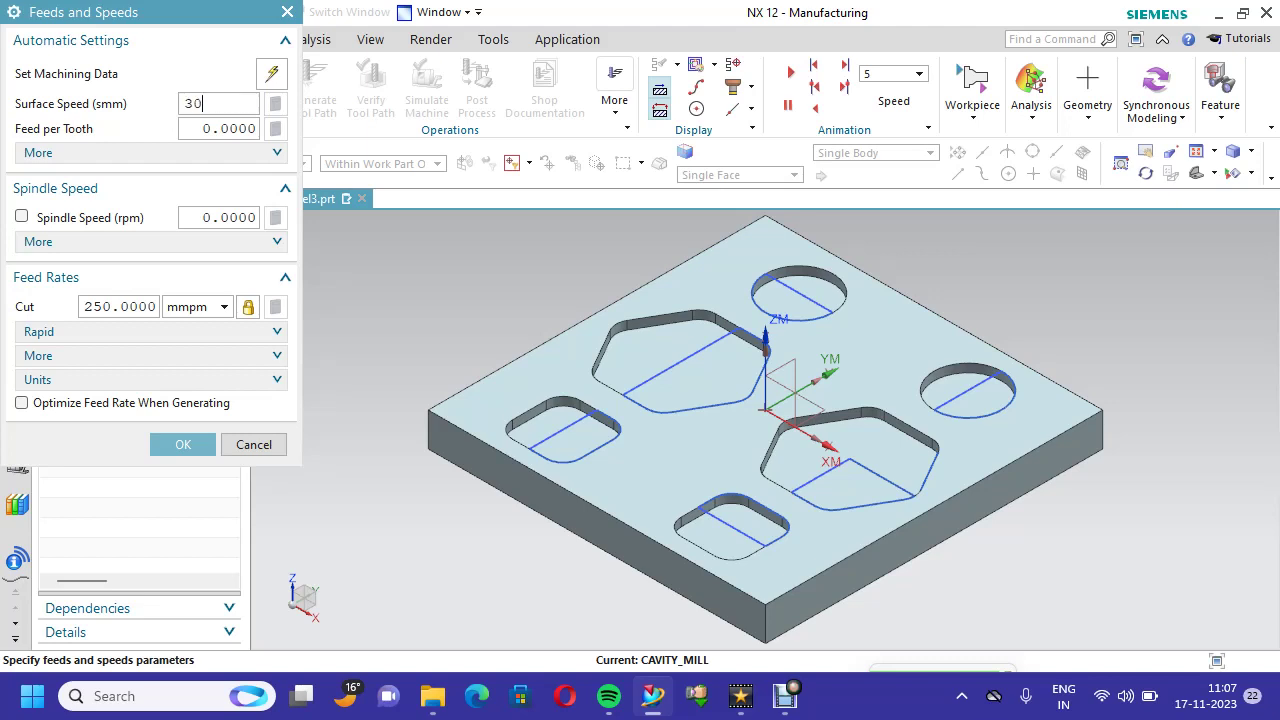
pyautogui.click(211, 128)
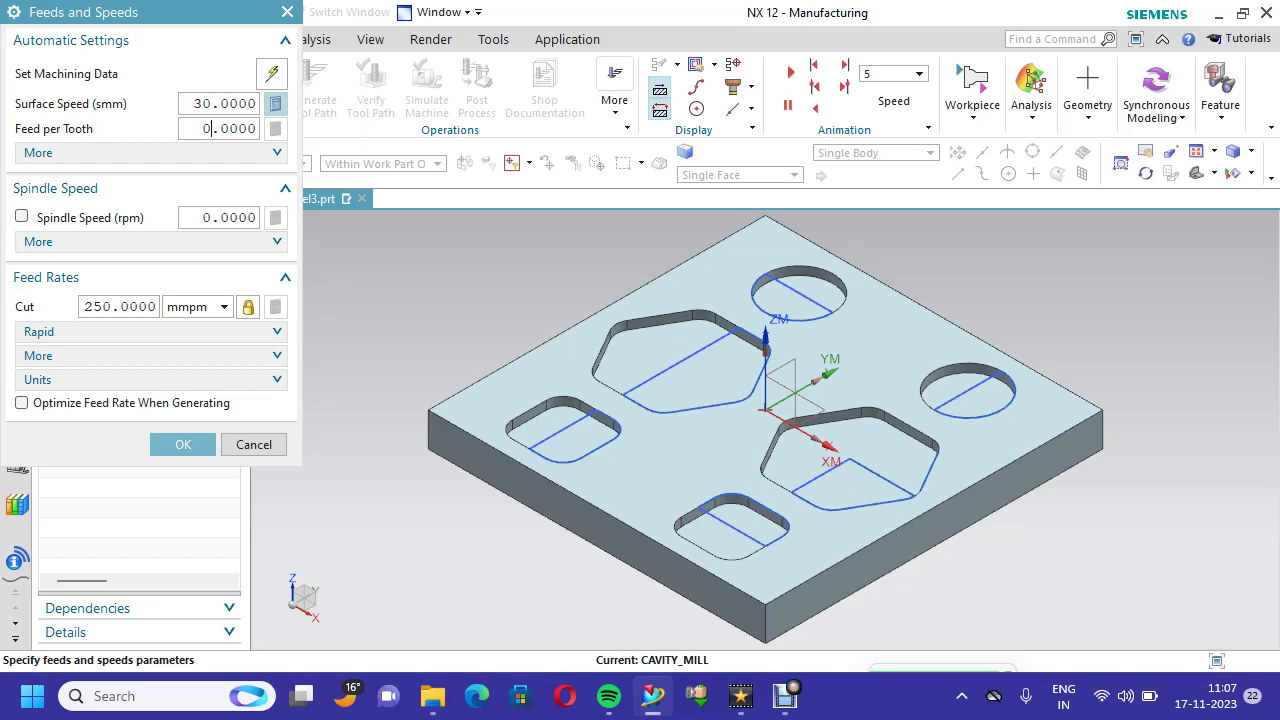
pyautogui.click(275, 103)
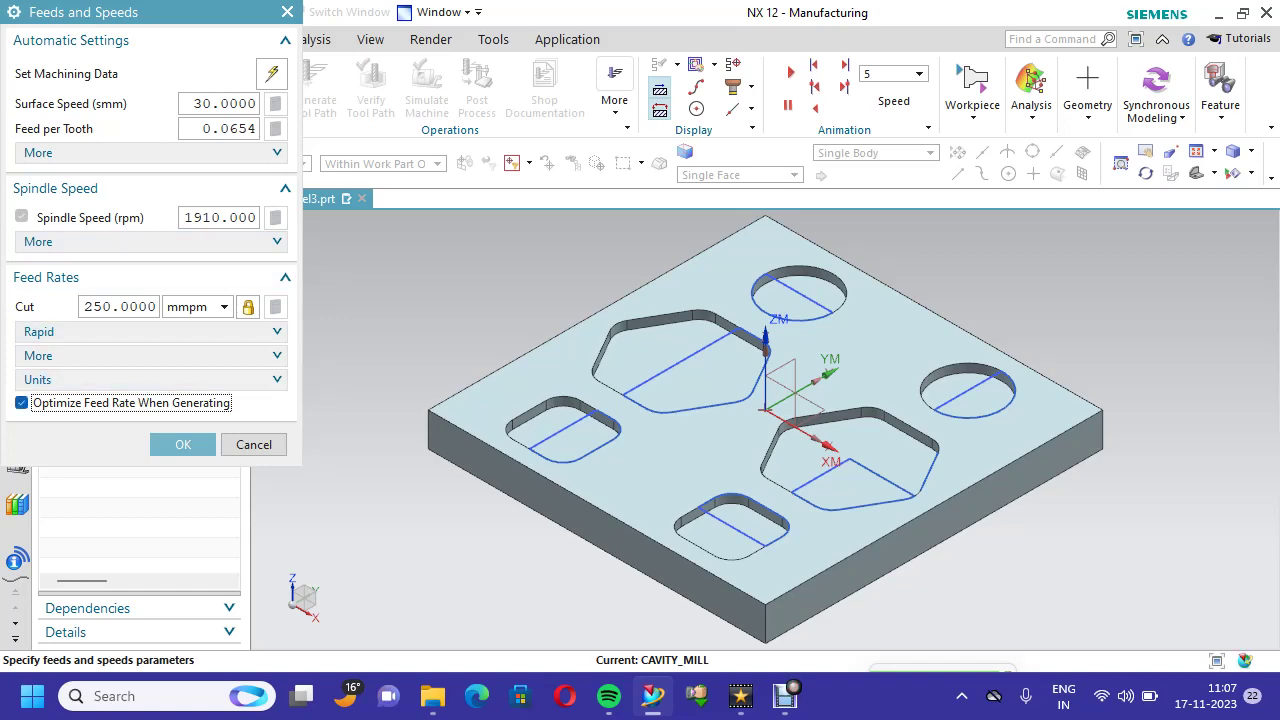
pyautogui.click(22, 402)
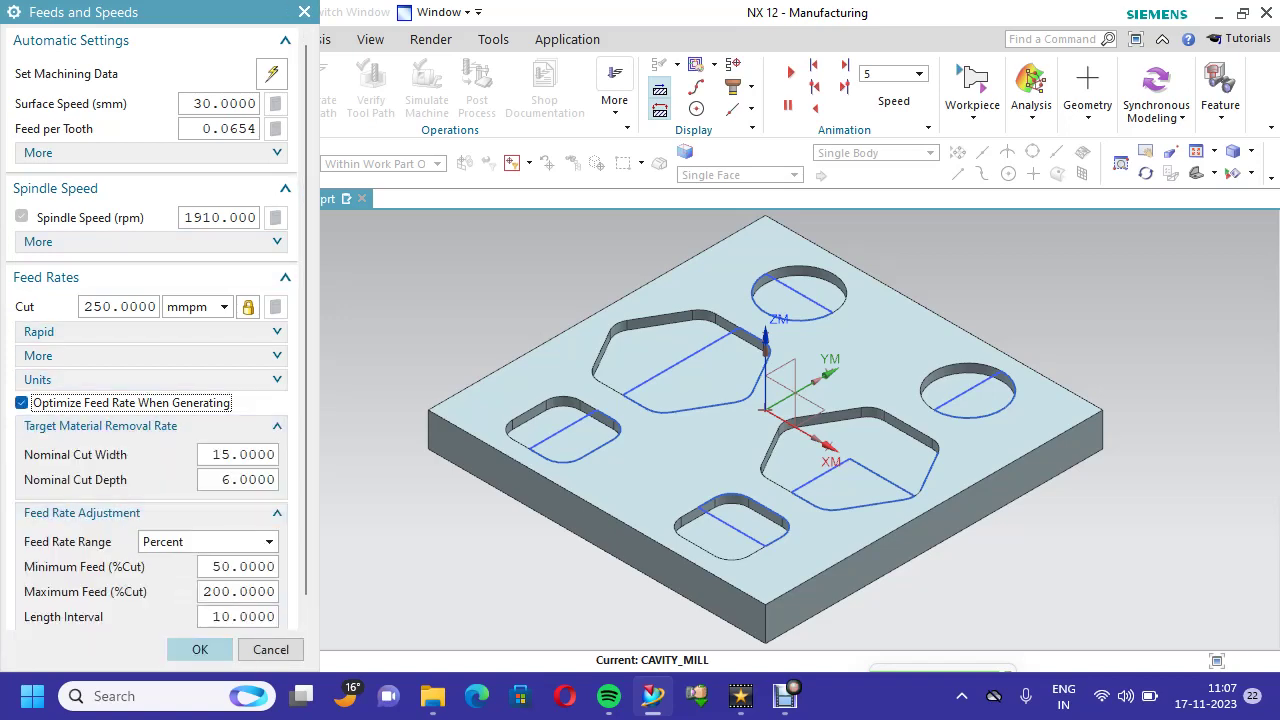
pyautogui.click(200, 649)
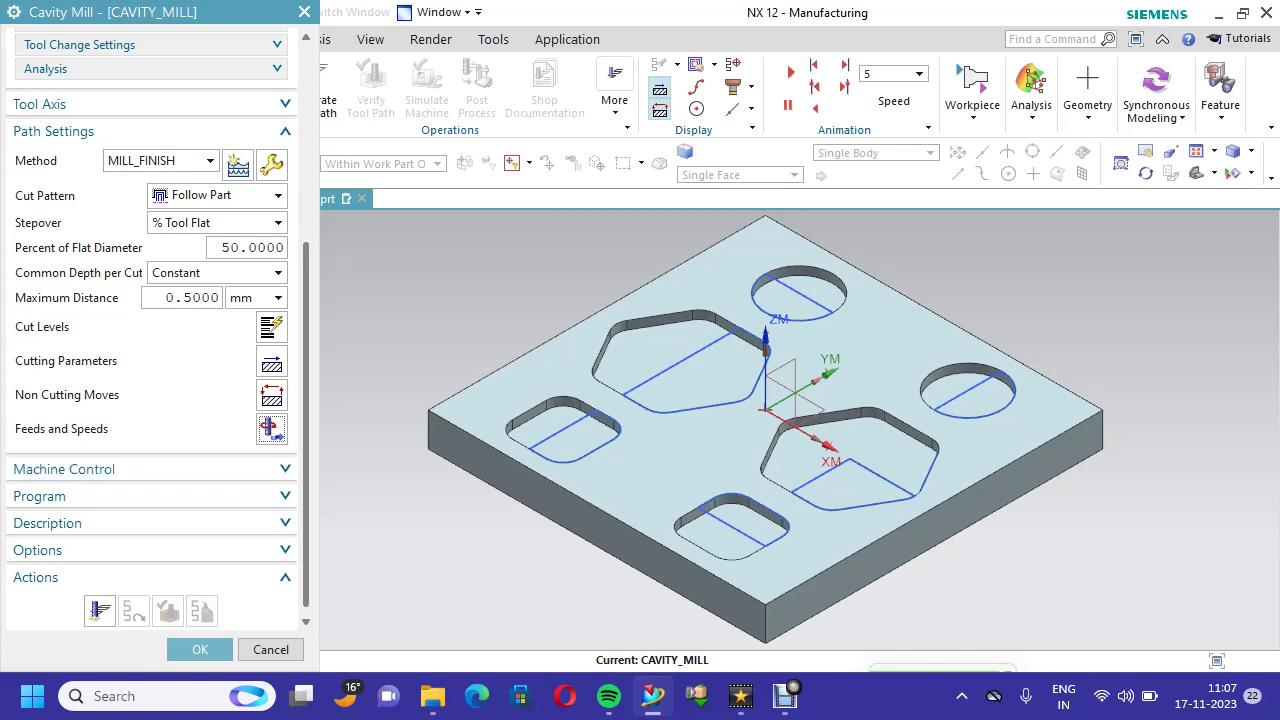
# - Generate the cavity mill tool path and verify it with a 3D Dynamic simulation at animation speed 4
pyautogui.scroll(-1, 155, 330)
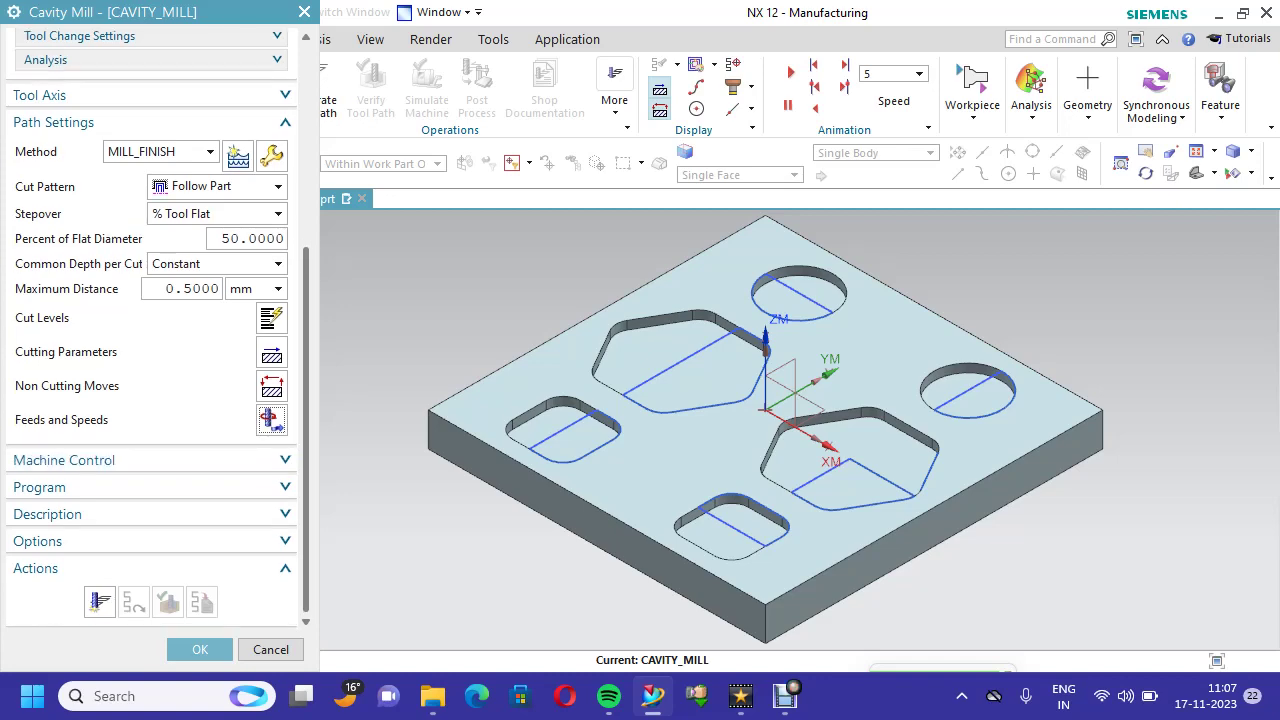
pyautogui.click(100, 601)
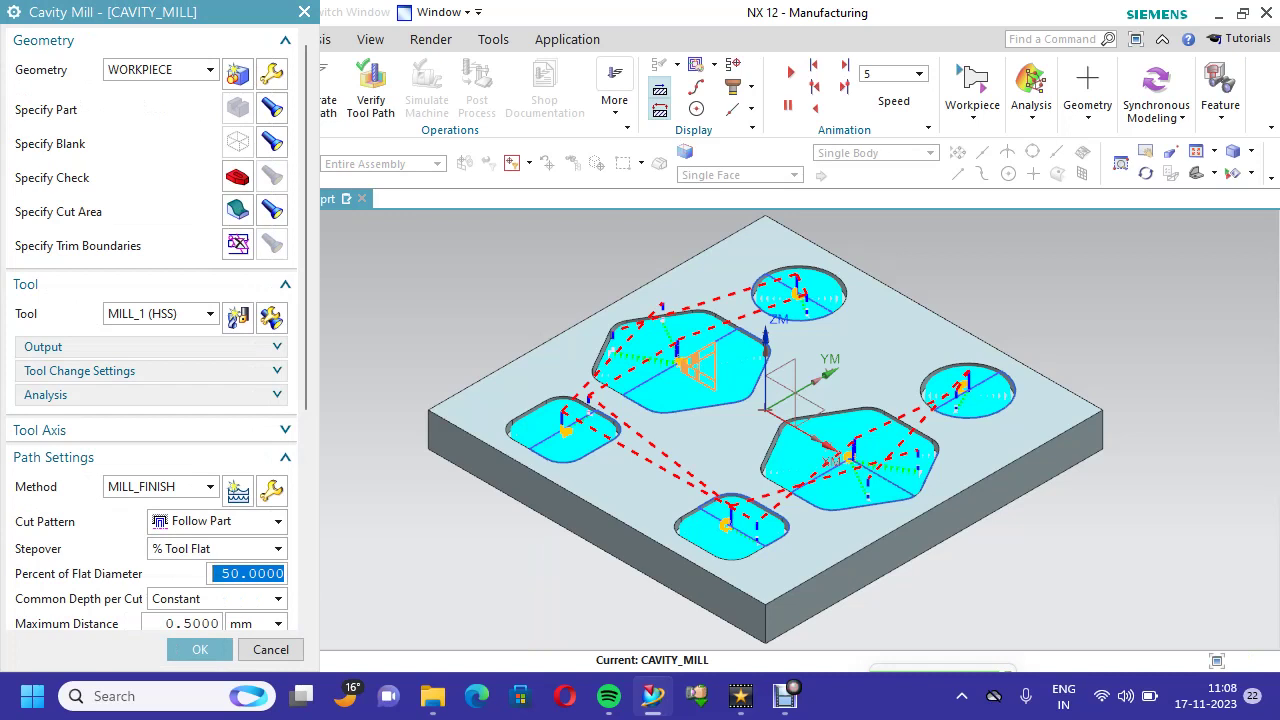
pyautogui.scroll(-5, 150, 400)
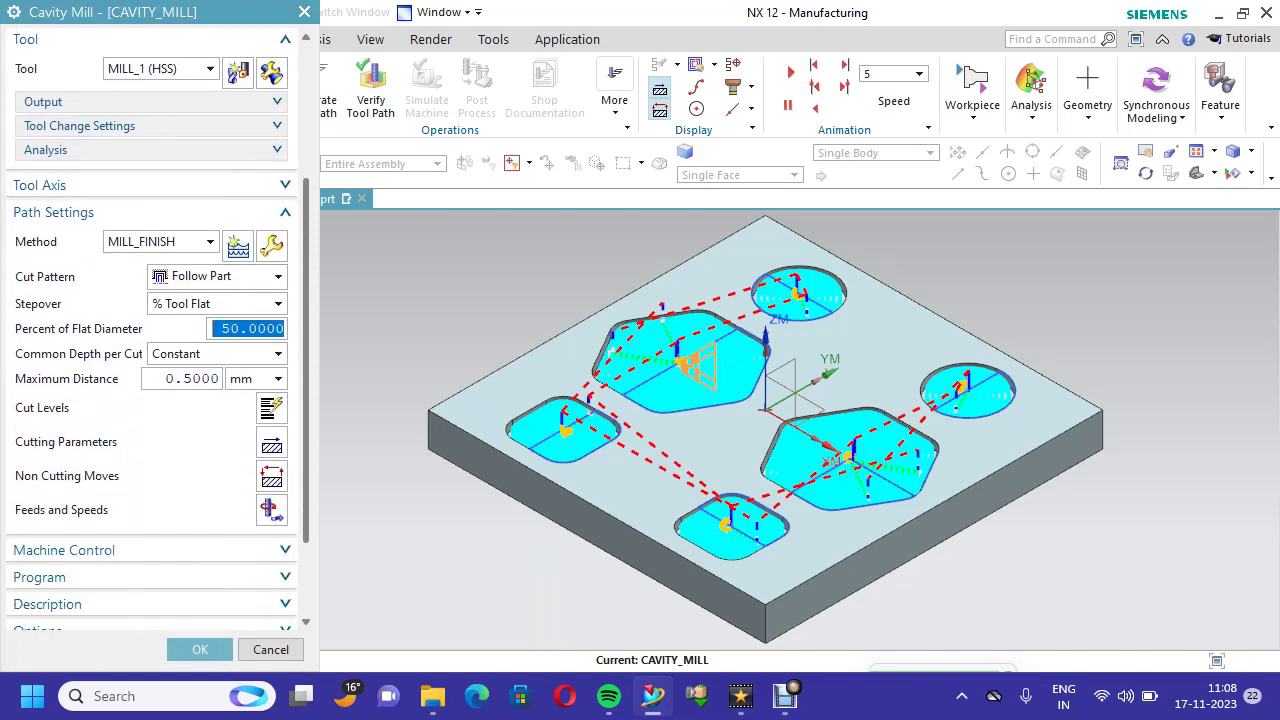
pyautogui.click(168, 602)
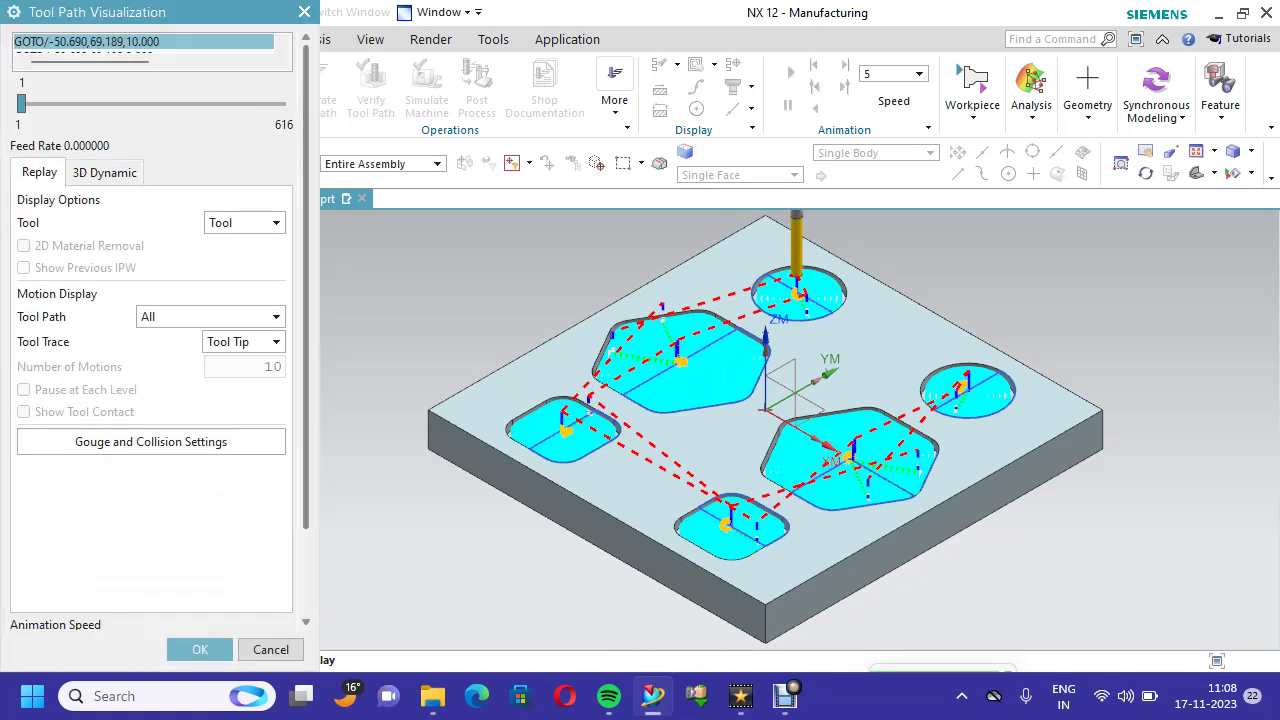
pyautogui.click(104, 172)
pyautogui.scroll(-3, 150, 400)
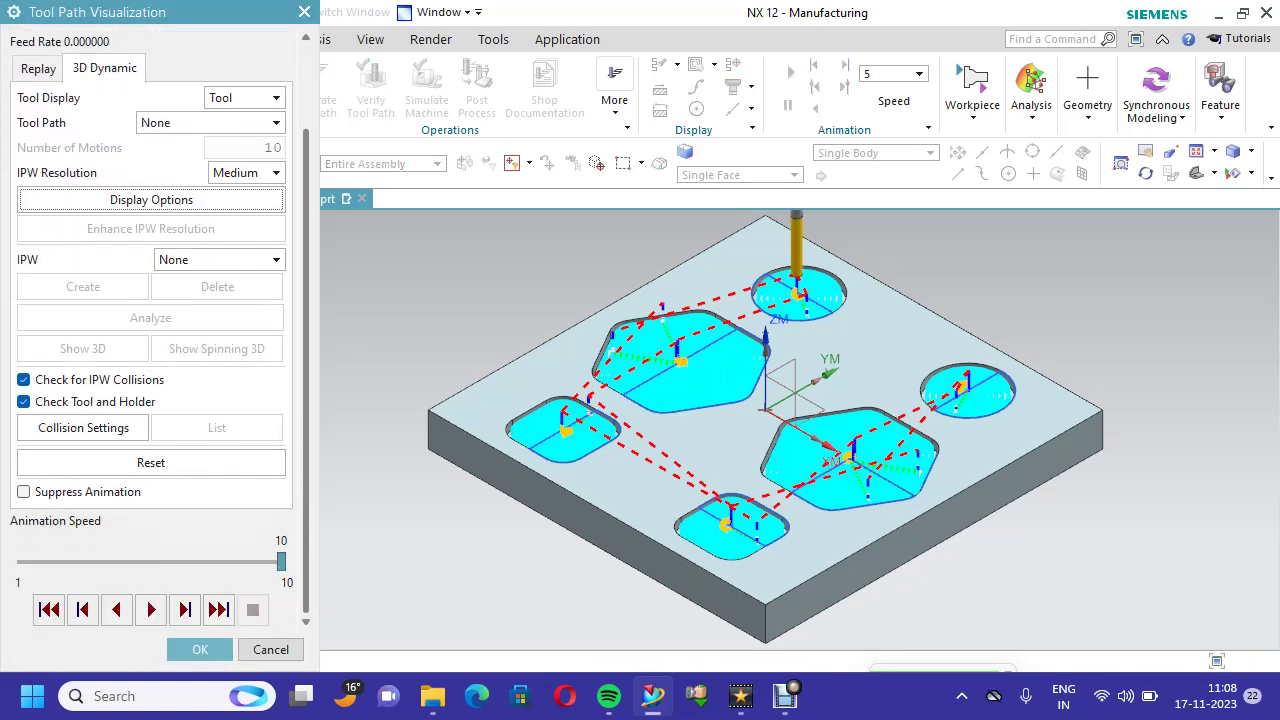
pyautogui.moveTo(165, 562); pyautogui.dragTo(108, 562)
pyautogui.click(151, 609)
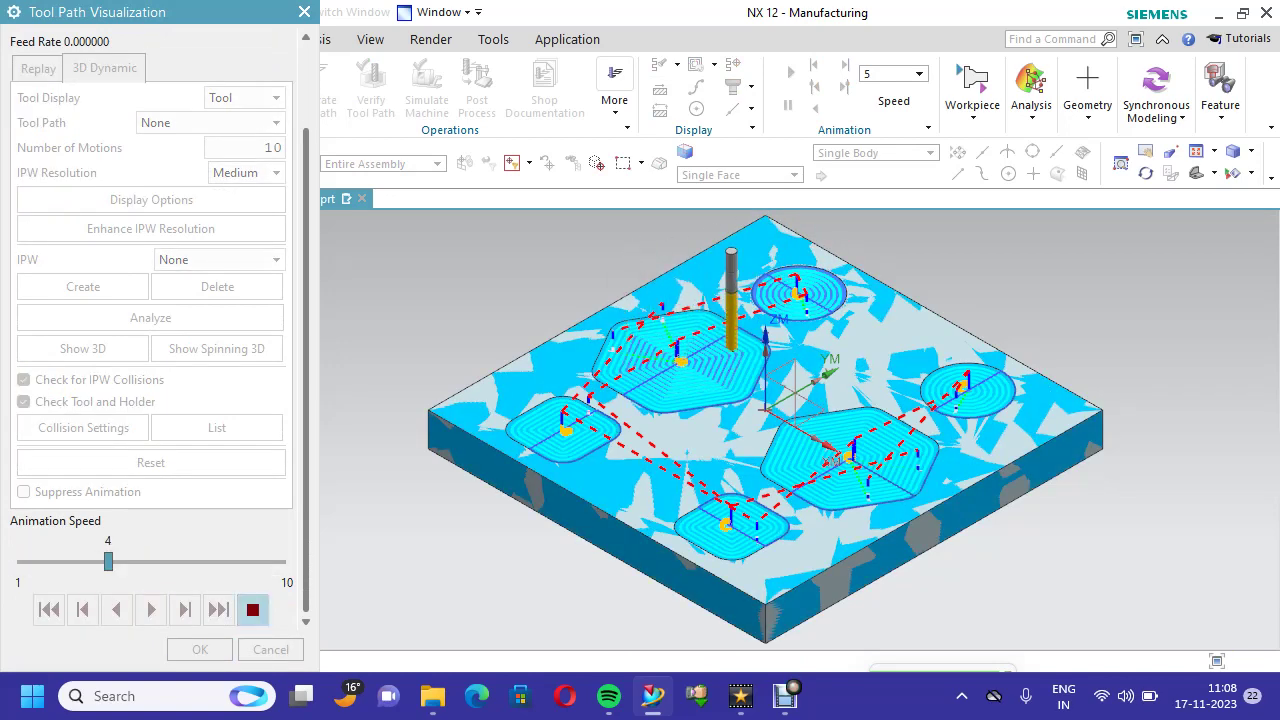
pyautogui.click(200, 649)
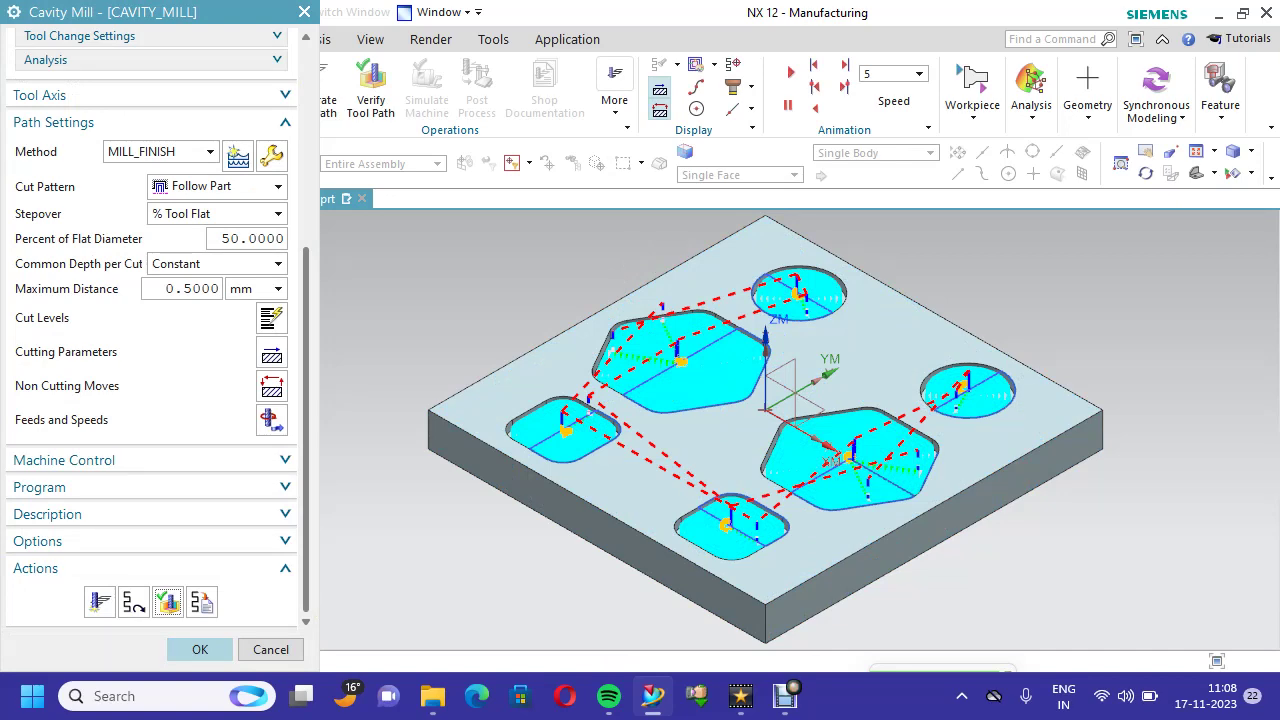
# - Accept the cavity mill operation and save the part file
pyautogui.click(200, 649)
pyautogui.click(59, 12)
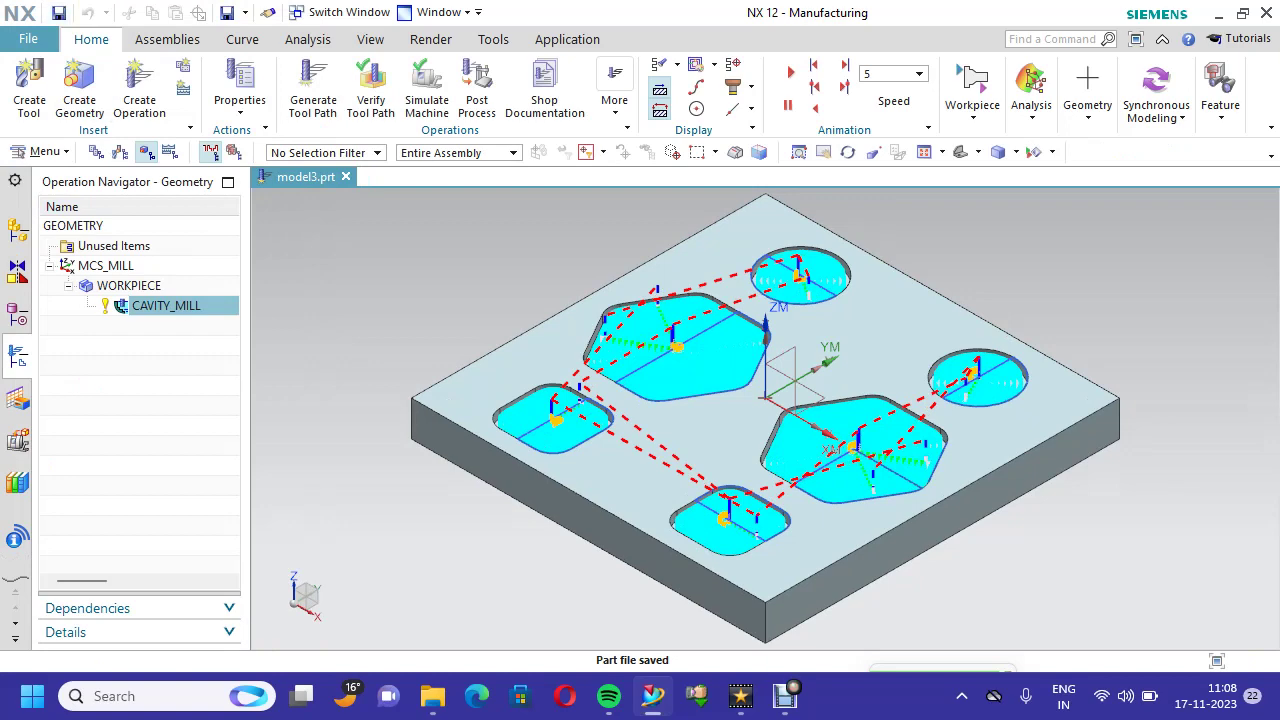
# - Verify the saved CAVITY_MILL operation's tool path by playing its 3D Dynamic material removal simulation
pyautogui.rightClick(165, 305)
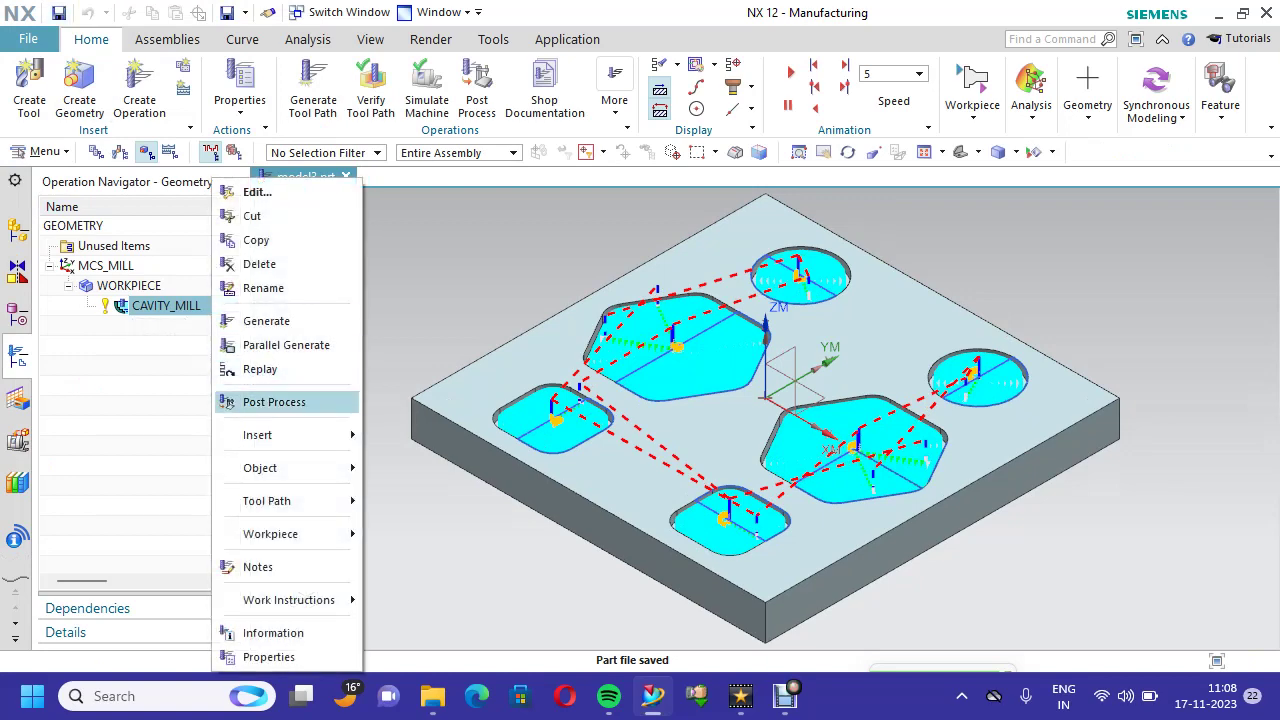
pyautogui.moveTo(290, 501)
pyautogui.click(410, 528)
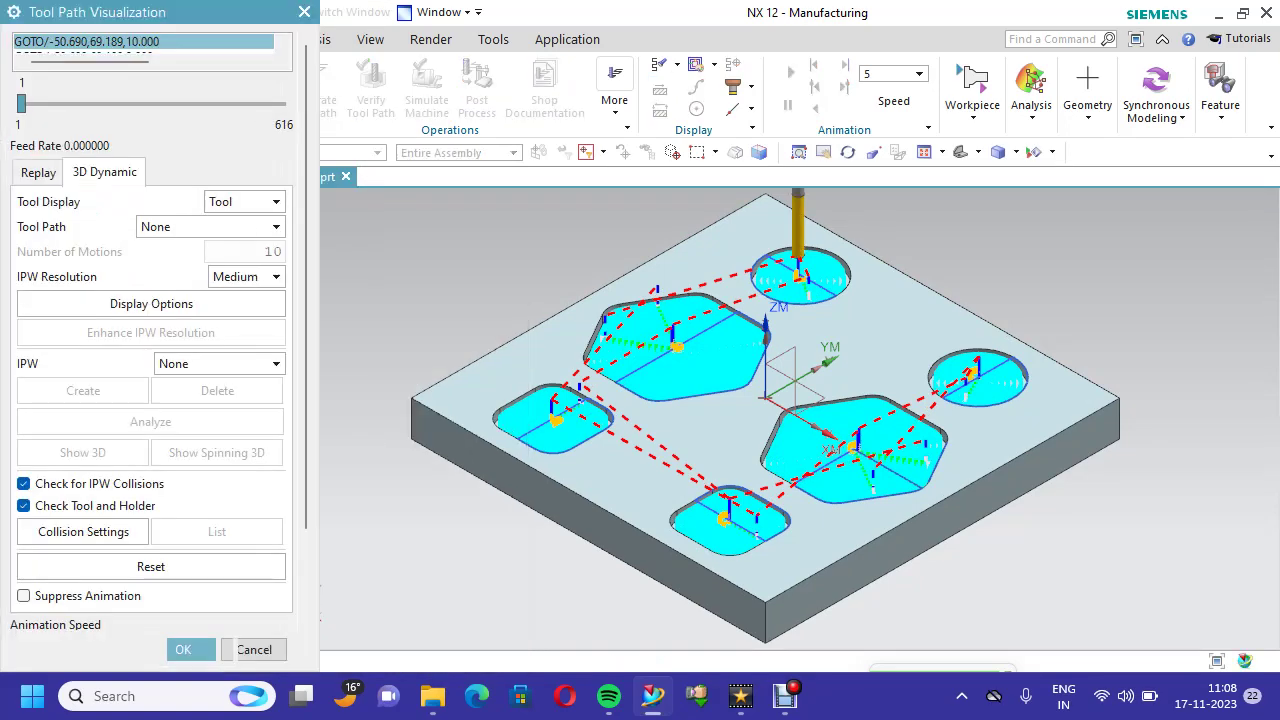
pyautogui.scroll(-2, 150, 350)
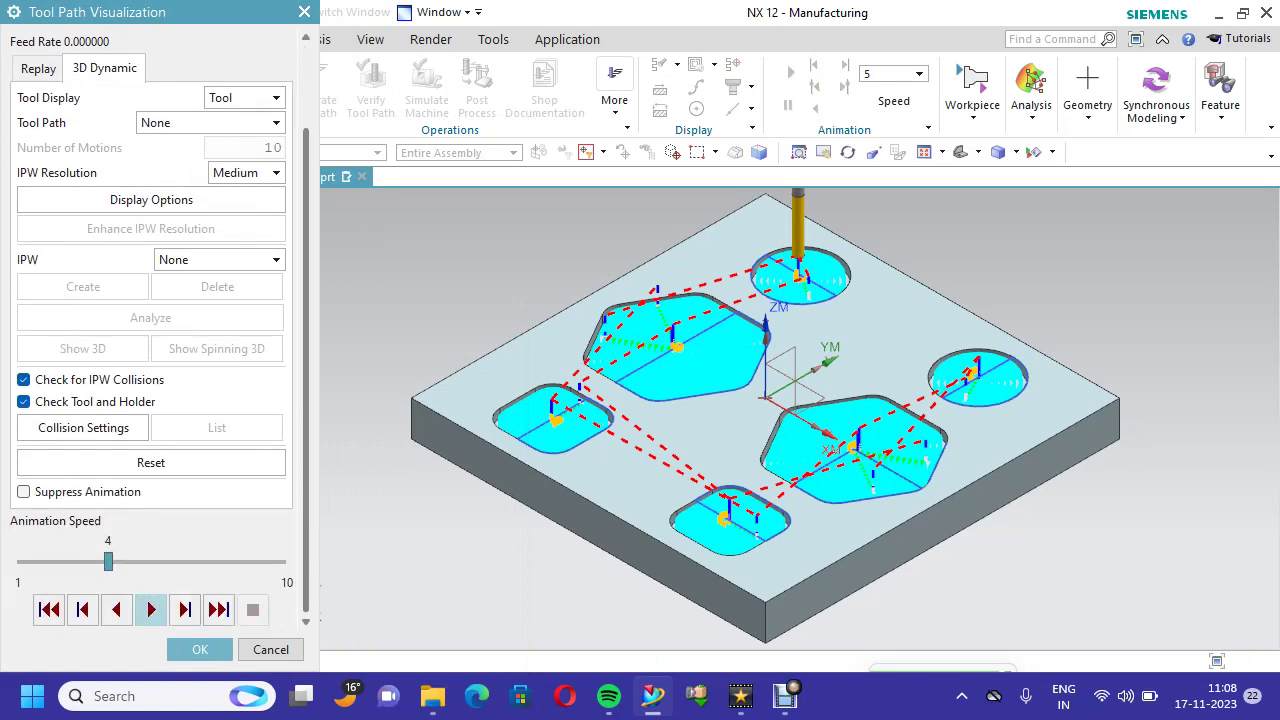
pyautogui.click(151, 609)
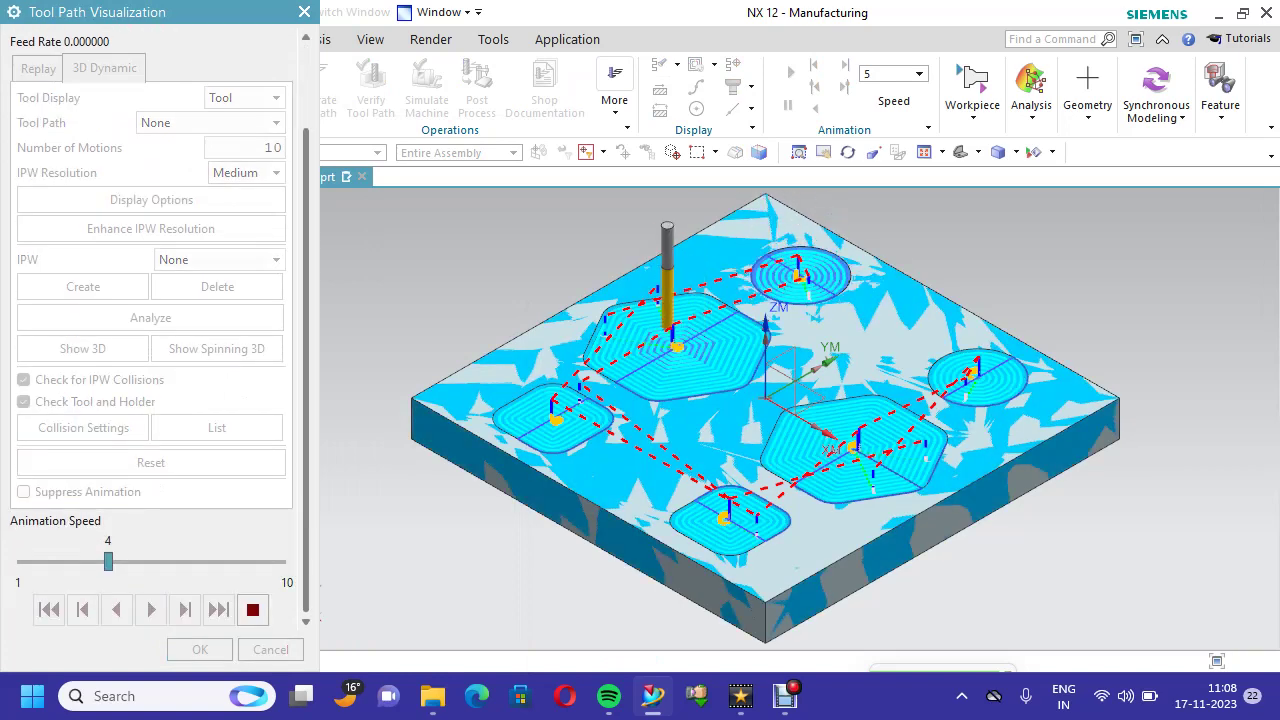
# - Finish the 3D Dynamic simulation at animation speed 10, accept the visualization and save the part file
pyautogui.scroll(3, 643, 419)
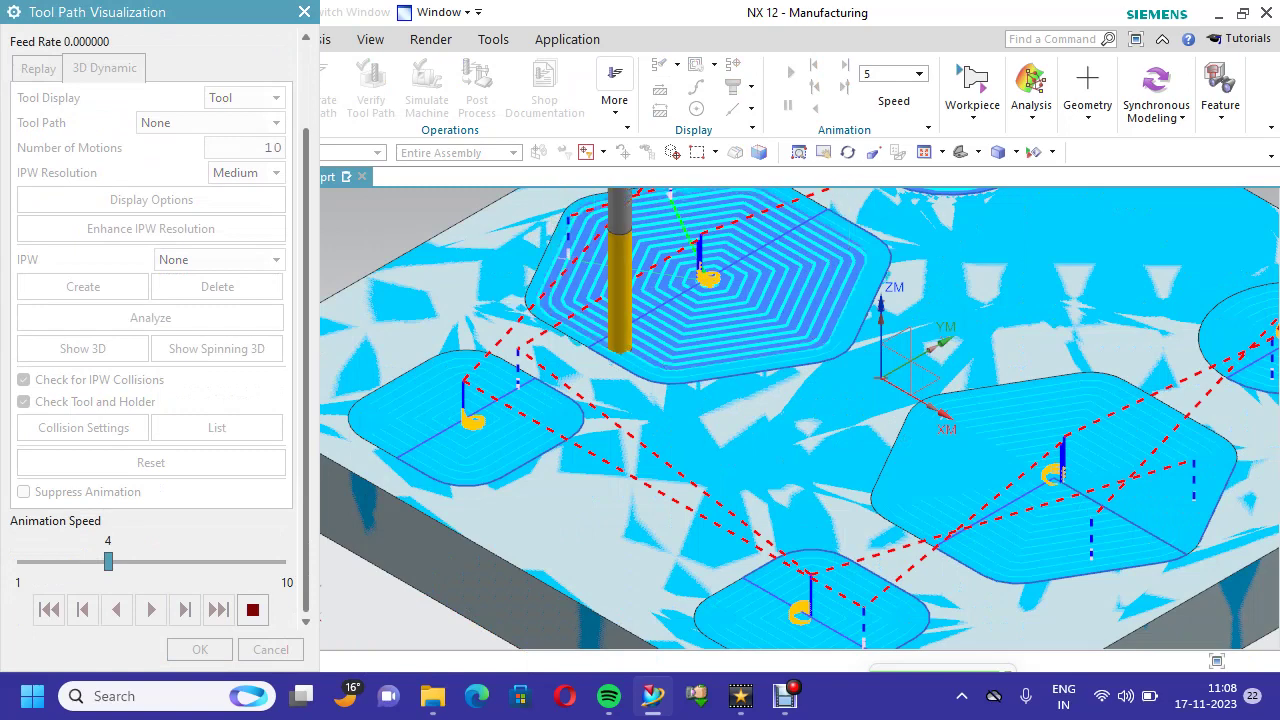
pyautogui.scroll(-3, 645, 411)
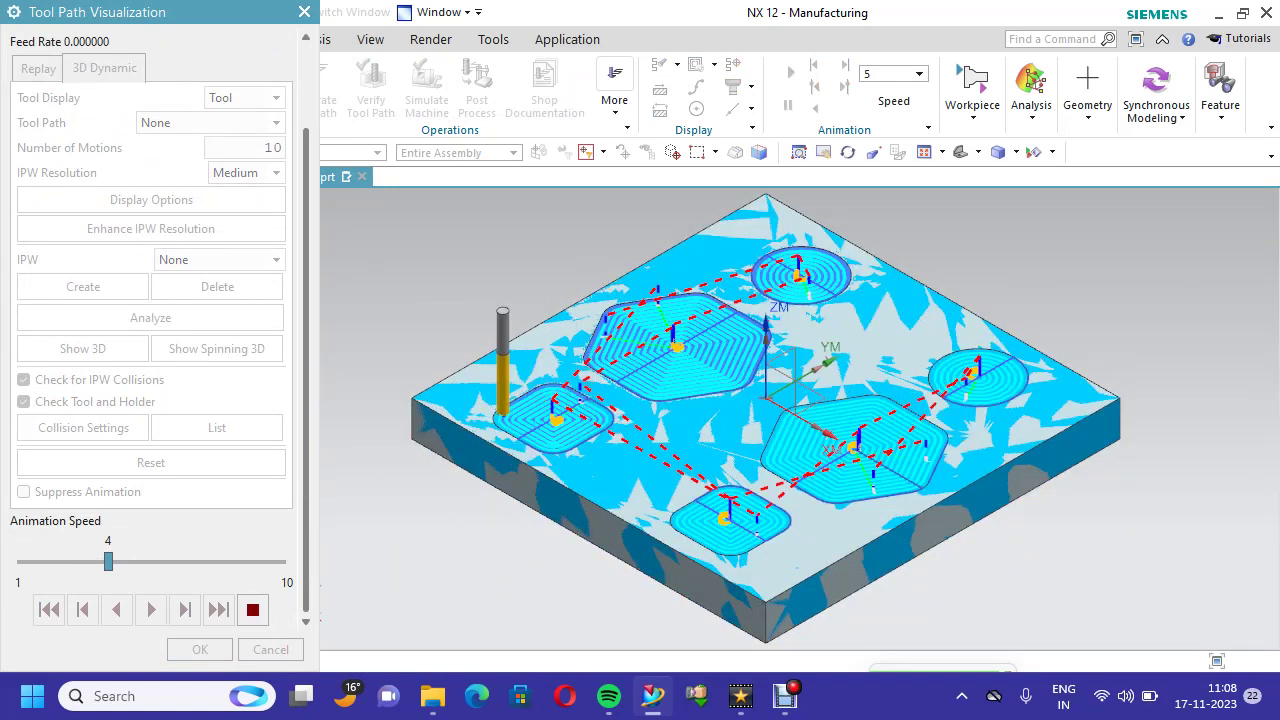
pyautogui.moveTo(108, 561); pyautogui.dragTo(281, 561)
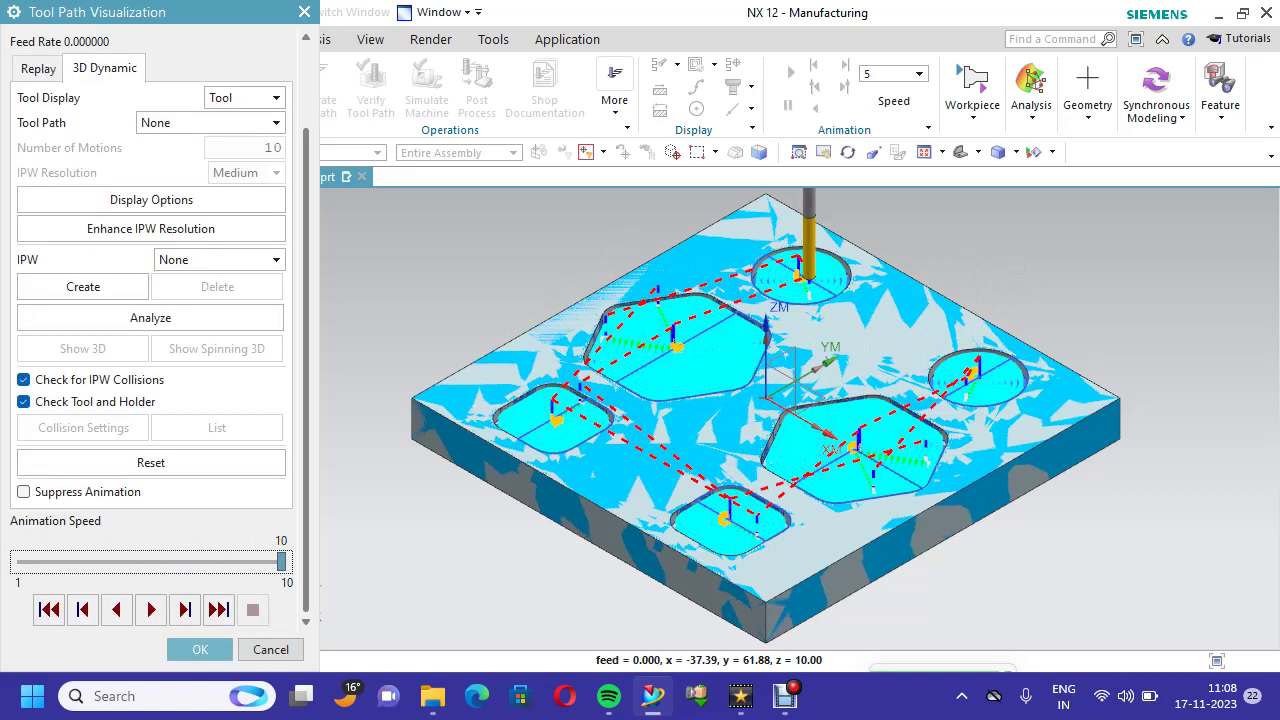
pyautogui.click(200, 649)
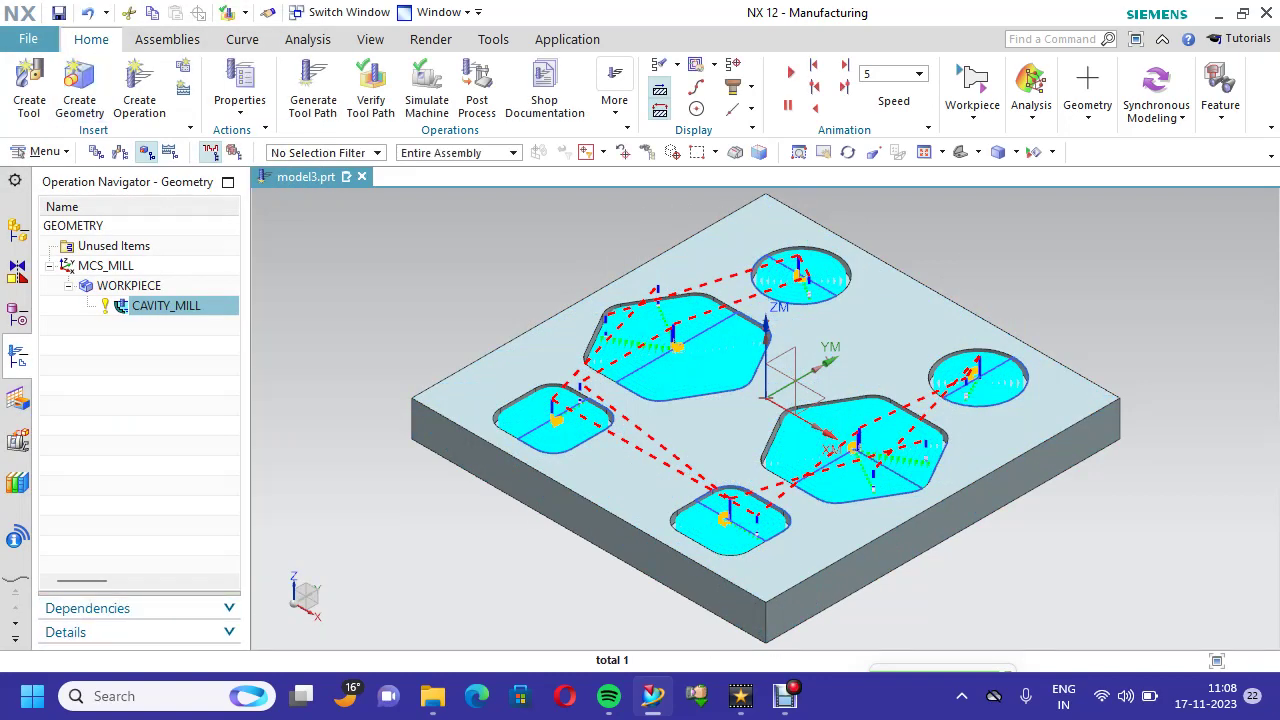
pyautogui.click(59, 12)
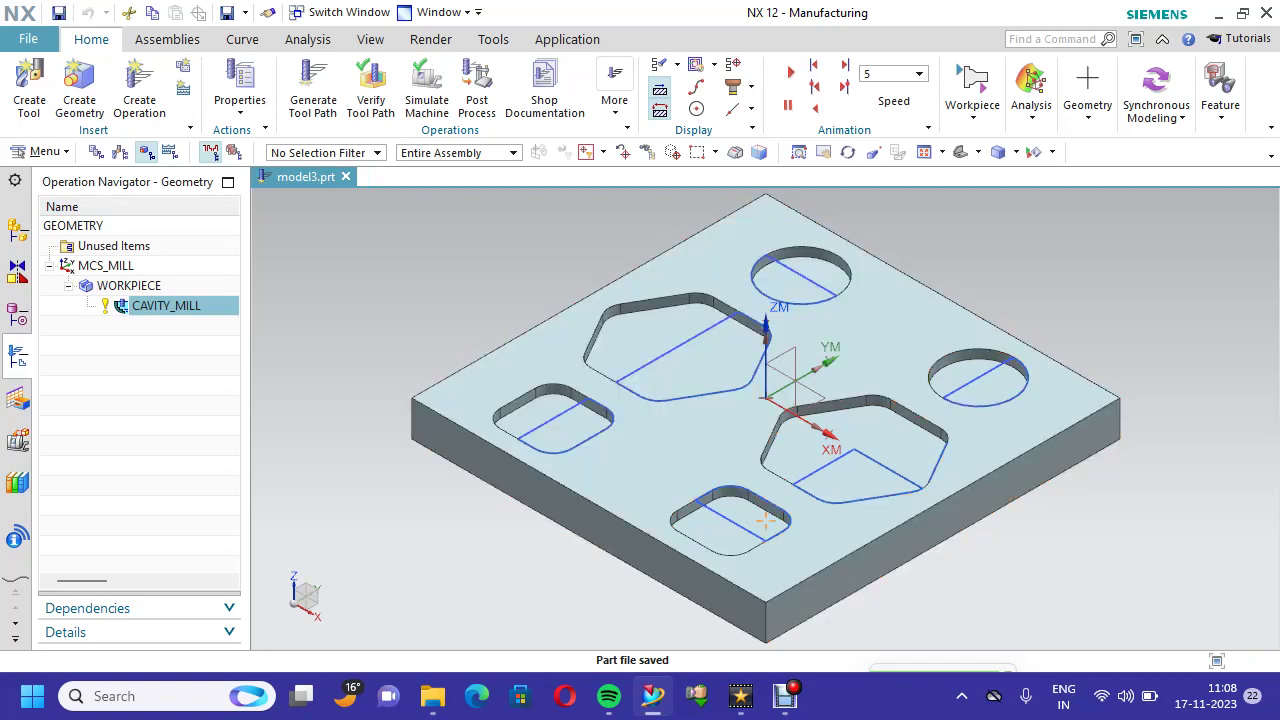
pyautogui.hotkey('ctrl', 's')
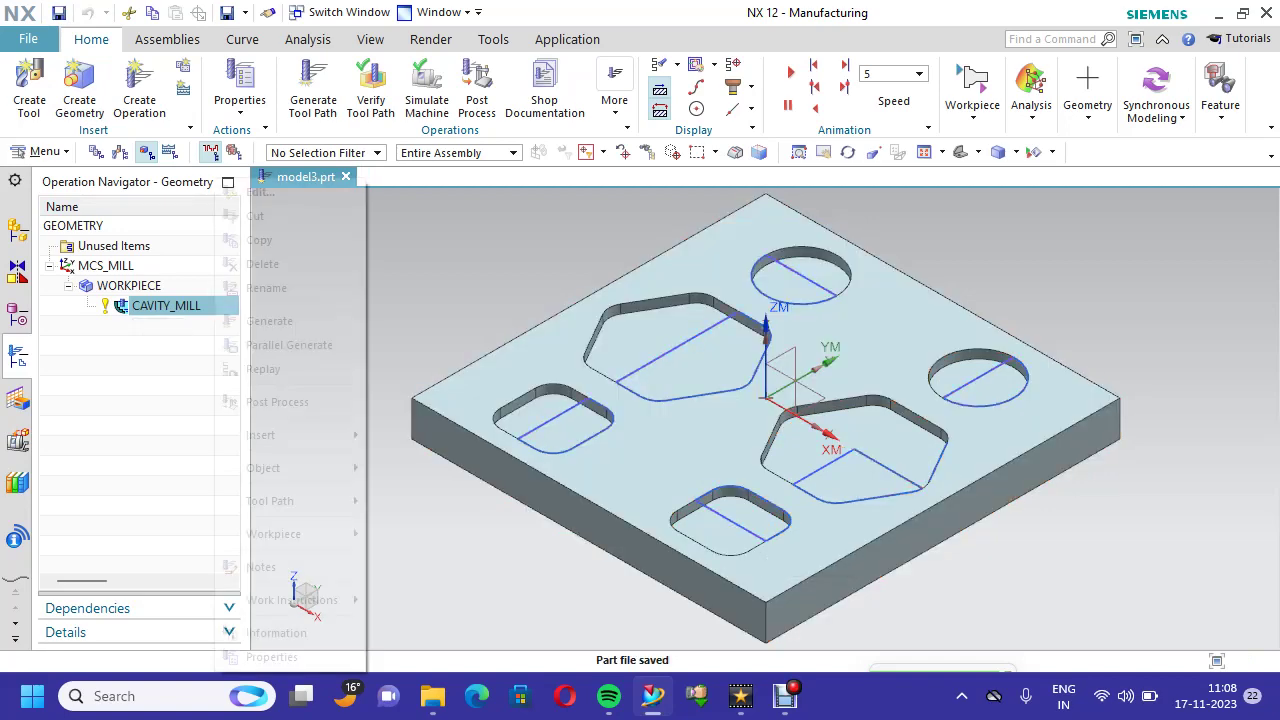
# - Reopen the CAVITY_MILL operation for editing and create a new MILL subtype tool named MILL_2 for it
pyautogui.rightClick(160, 306)
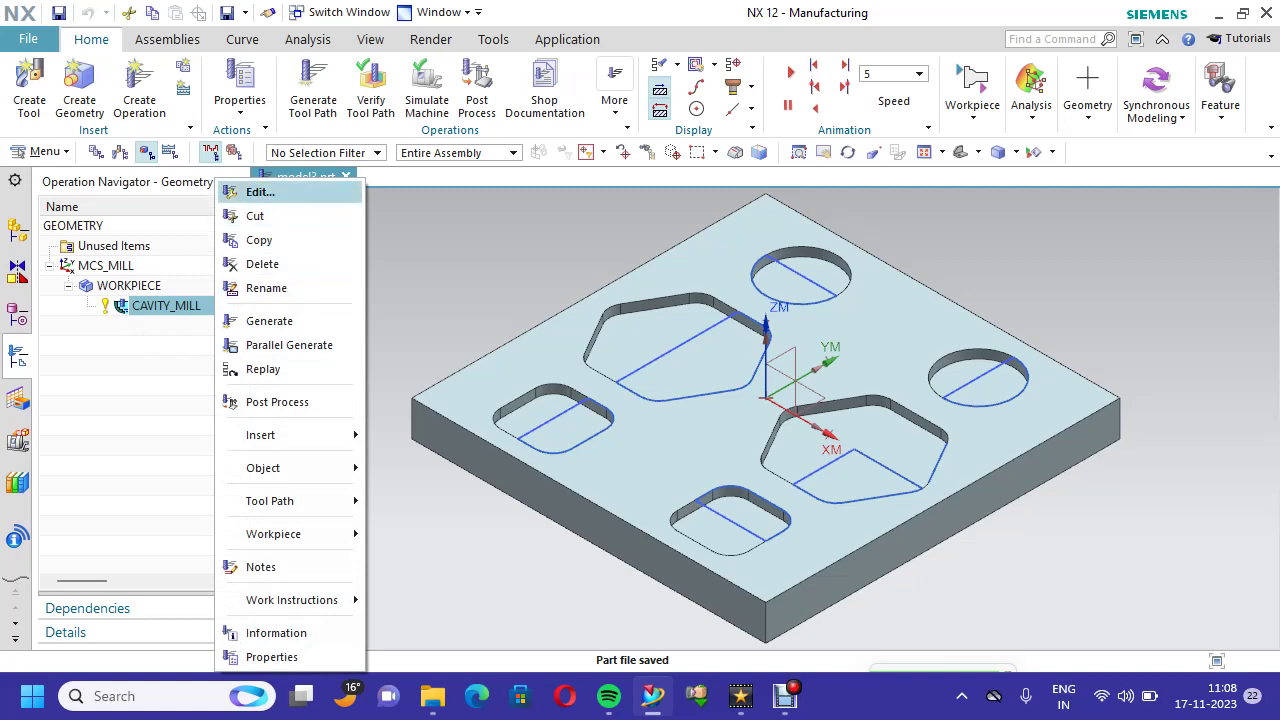
pyautogui.click(258, 192)
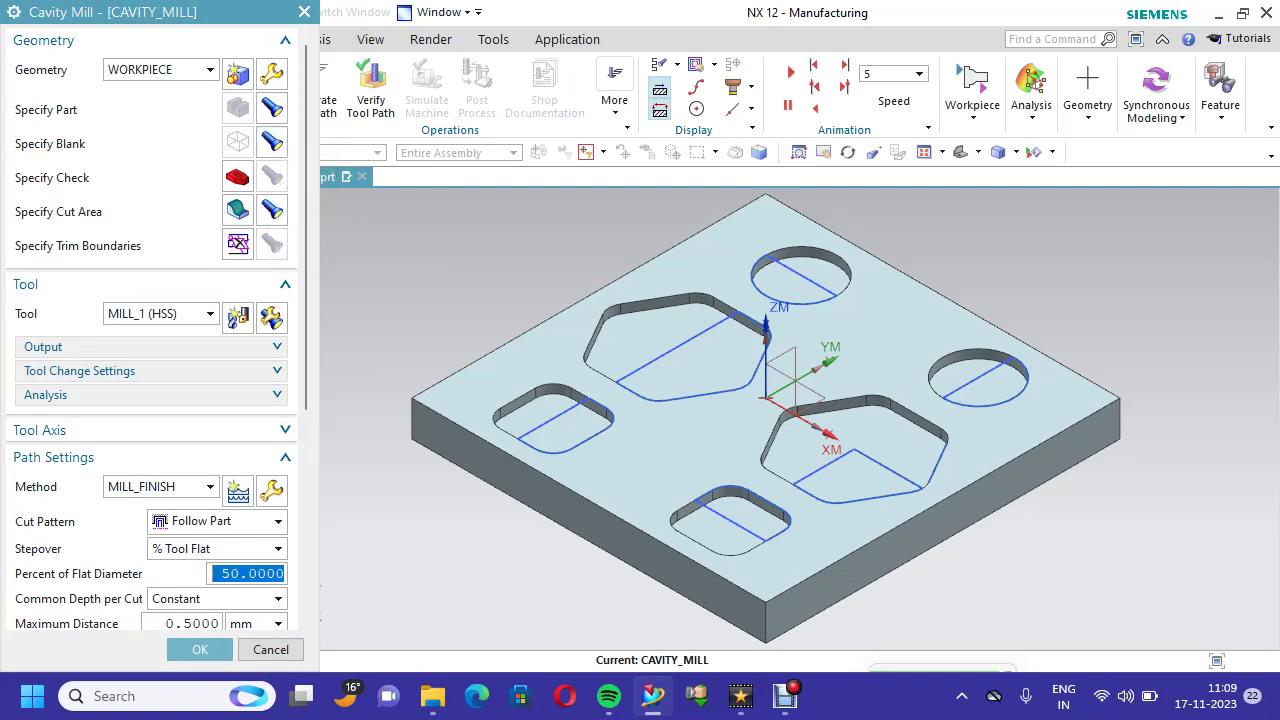
pyautogui.click(237, 317)
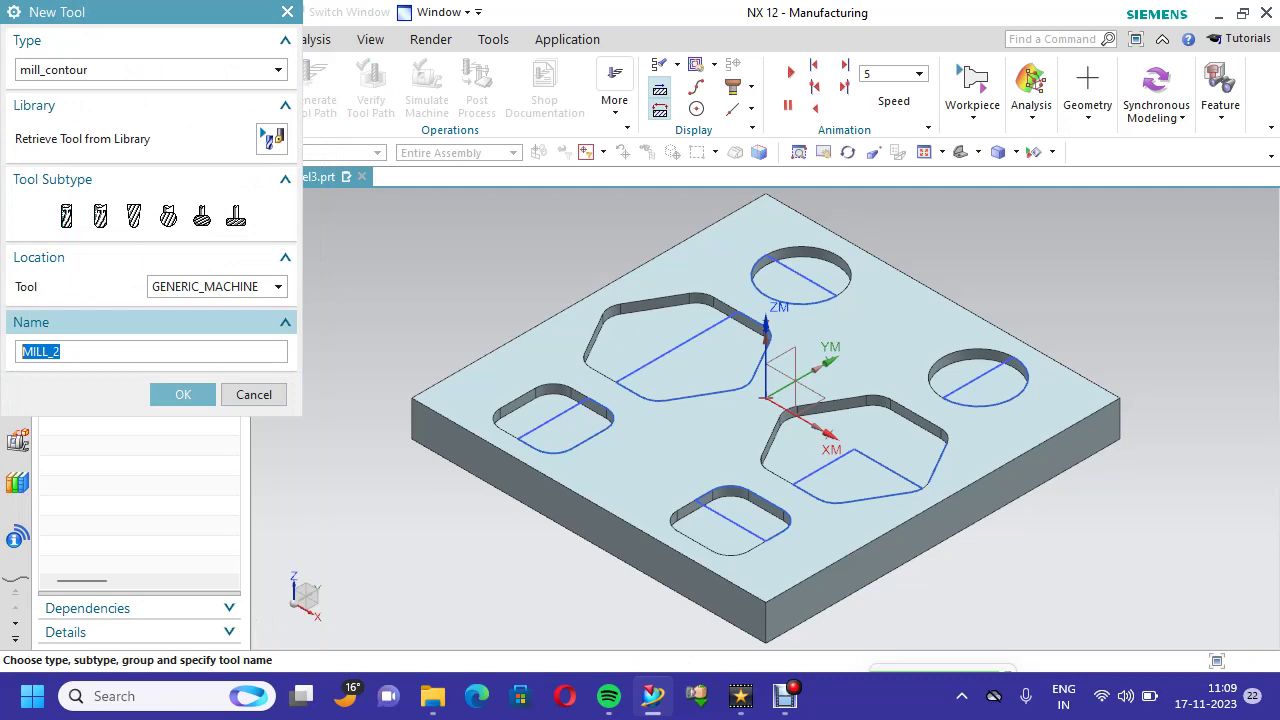
pyautogui.click(66, 216)
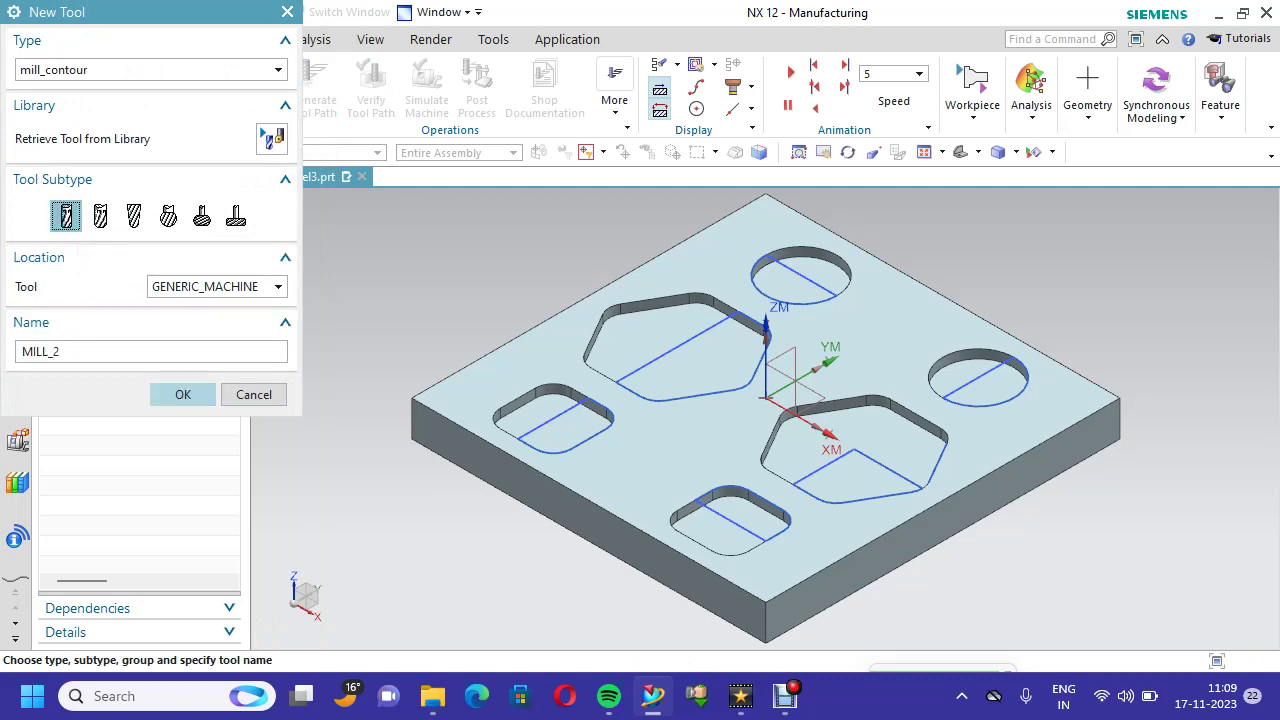
pyautogui.click(183, 394)
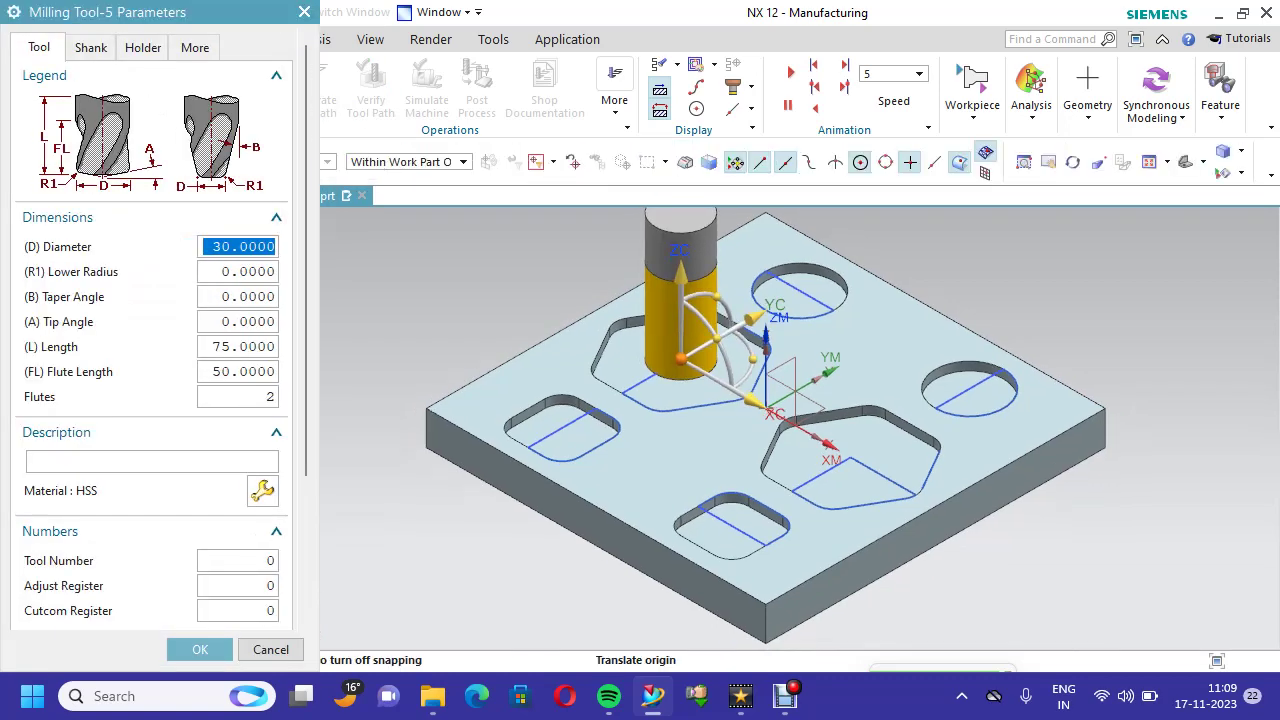
# - Define the new tool with diameter 1, length 15, flute length 10, tool number 1 and description HSS, and accept it
pyautogui.doubleClick(231, 246)
pyautogui.write('1')
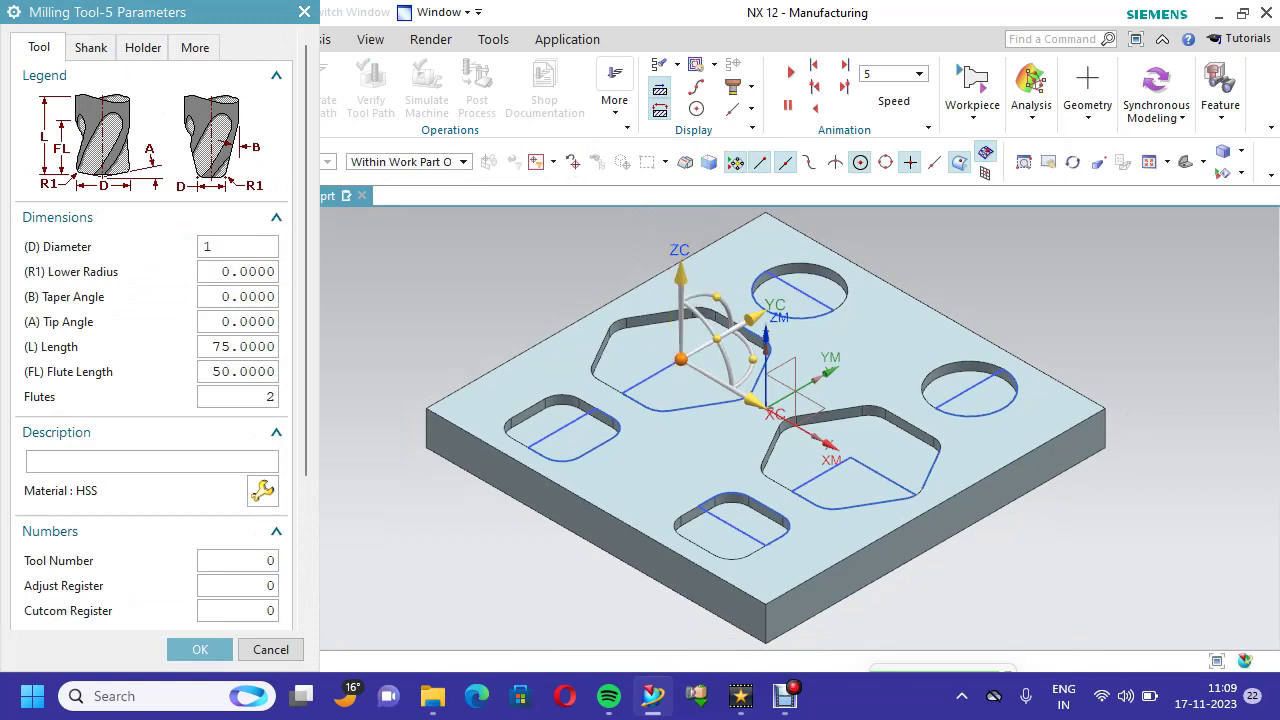
pyautogui.doubleClick(238, 346)
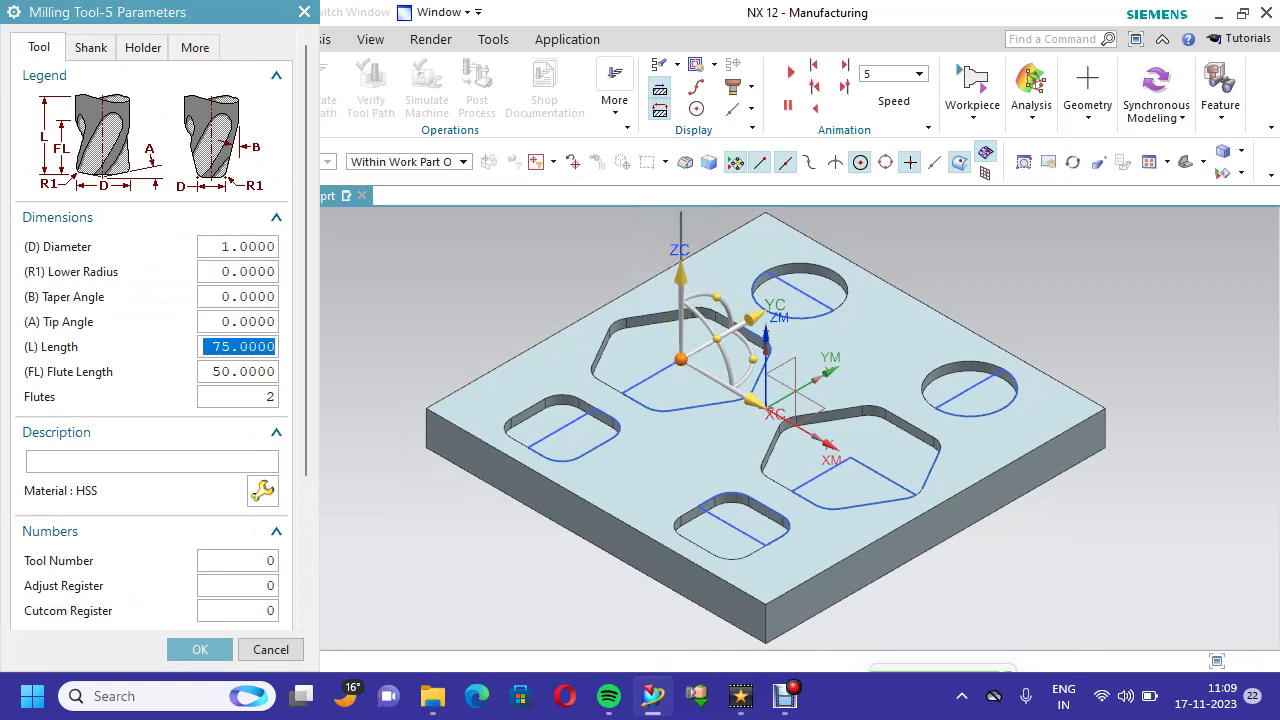
pyautogui.write('1')
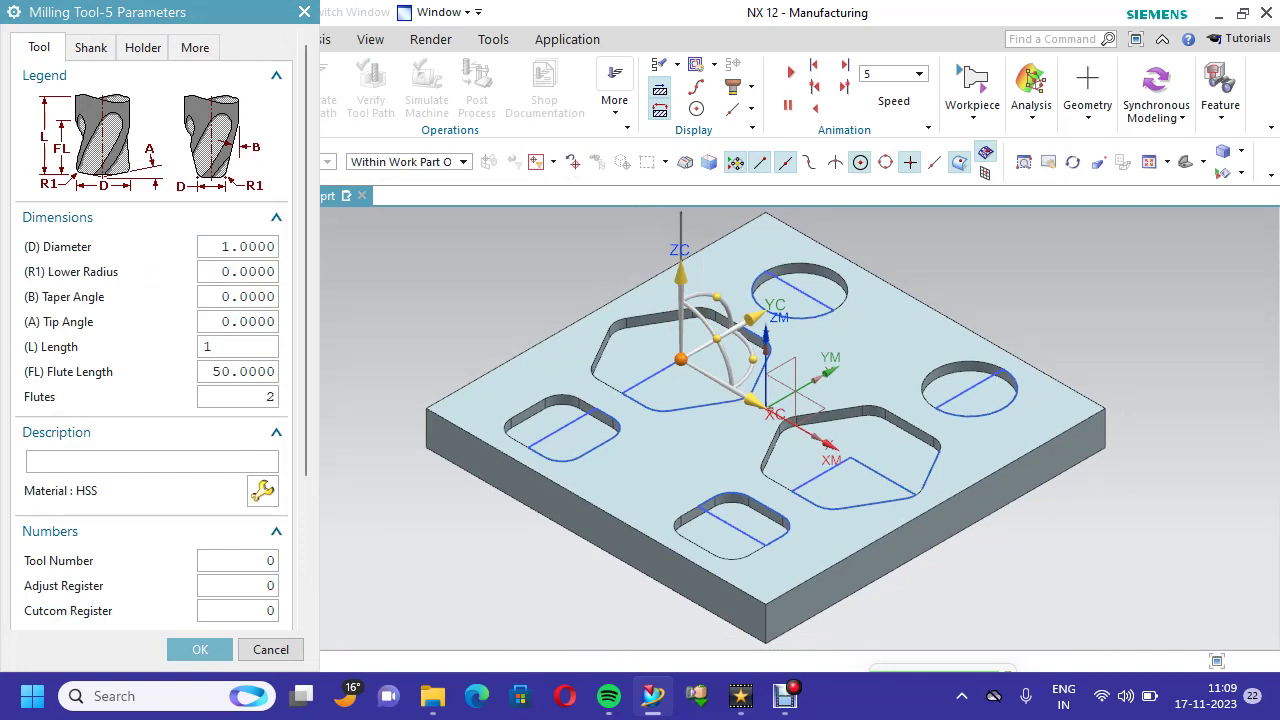
pyautogui.write('5')
pyautogui.press('Tab')
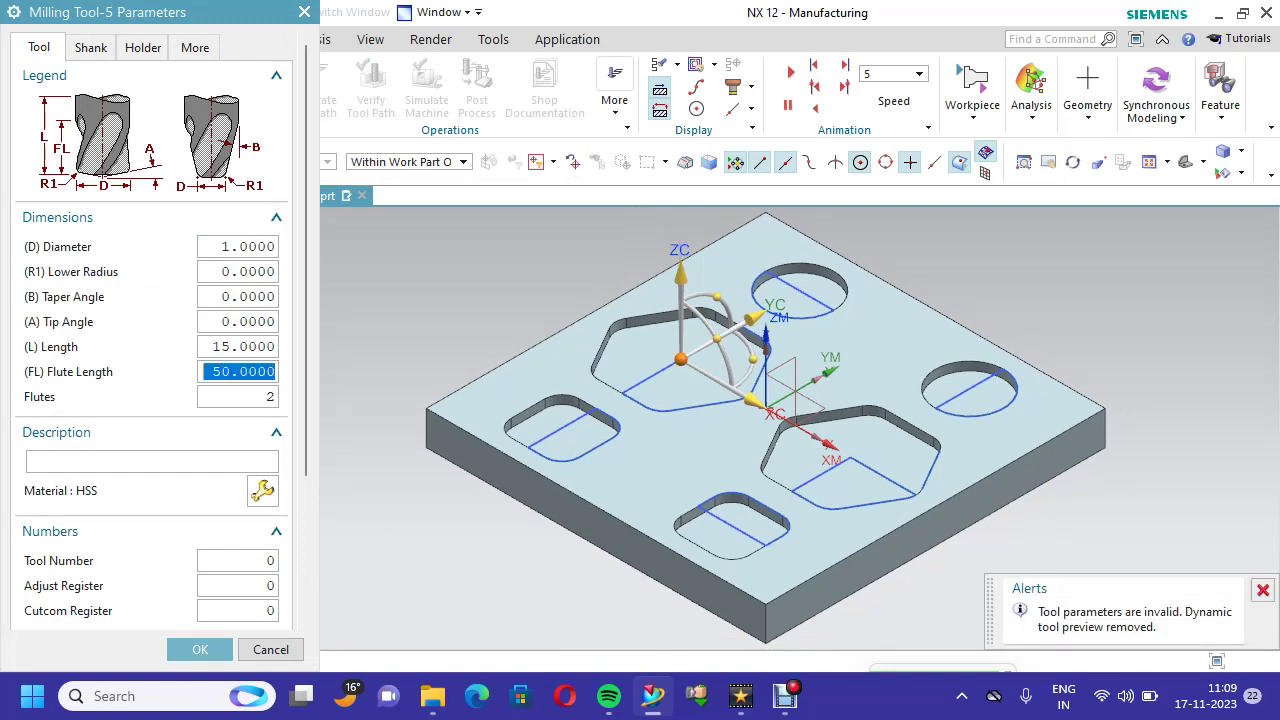
pyautogui.write('10')
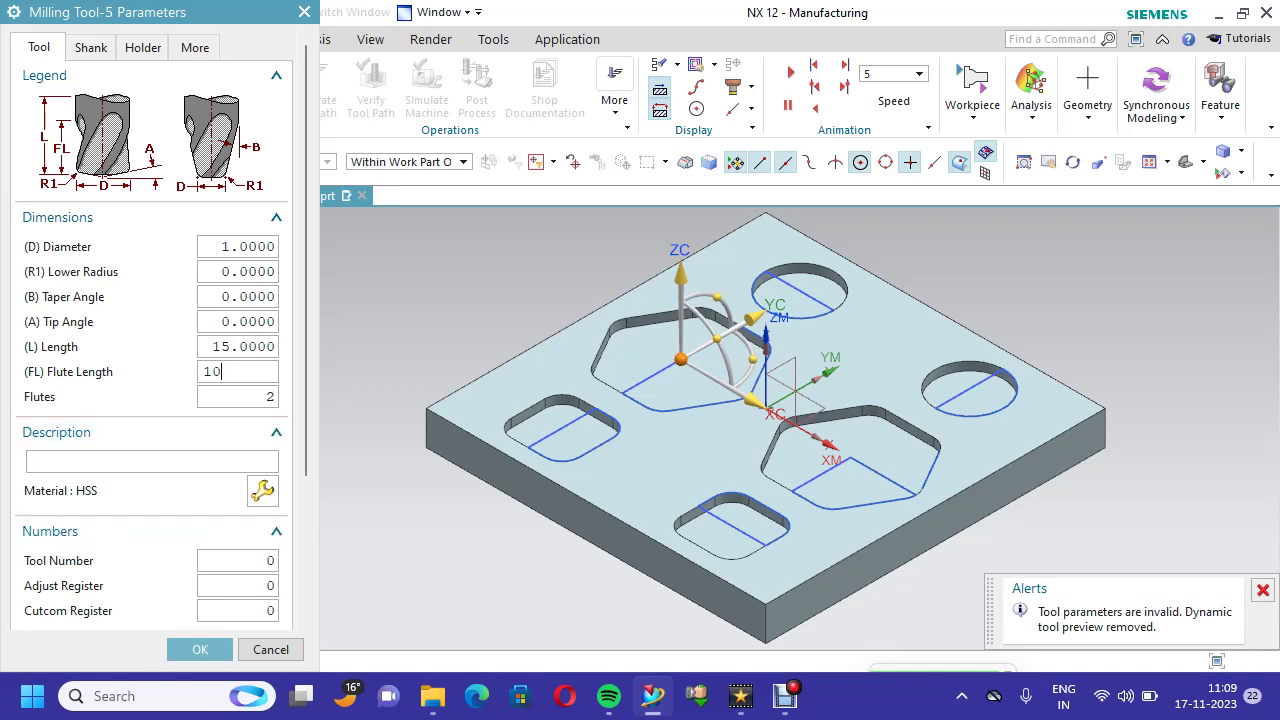
pyautogui.press('Tab')
pyautogui.write('1')
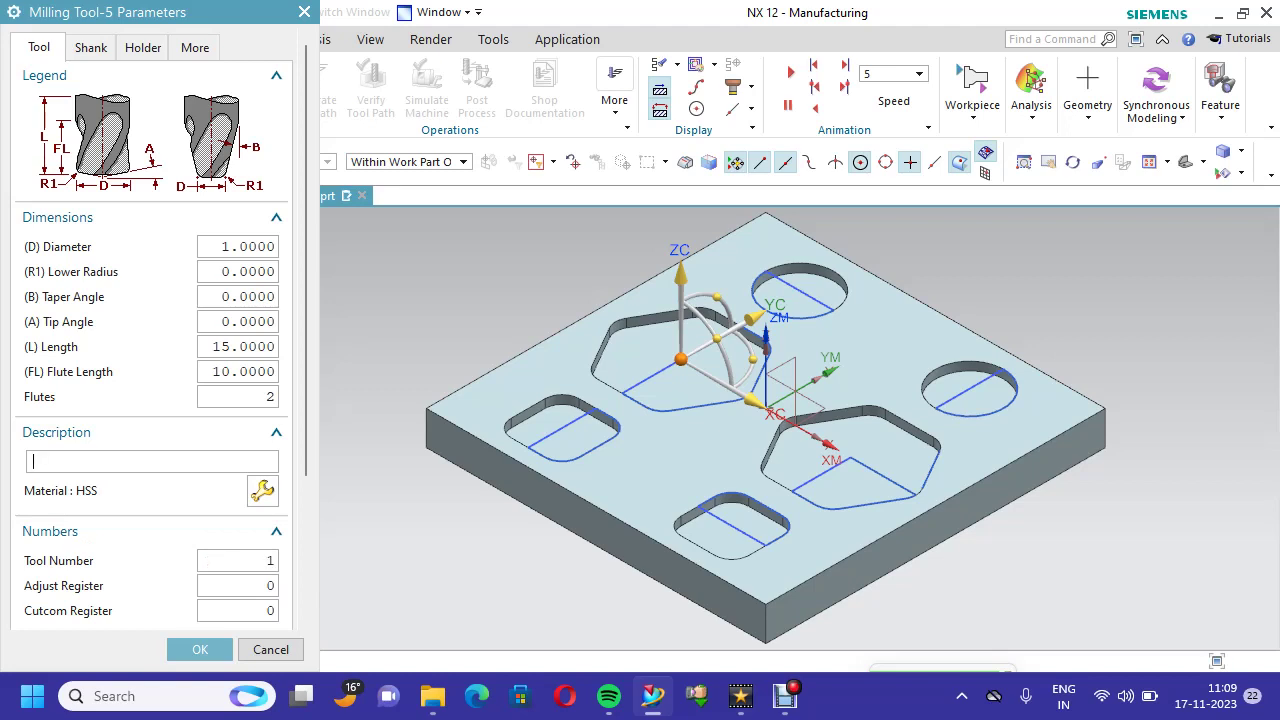
pyautogui.write('HSS')
pyautogui.click(200, 649)
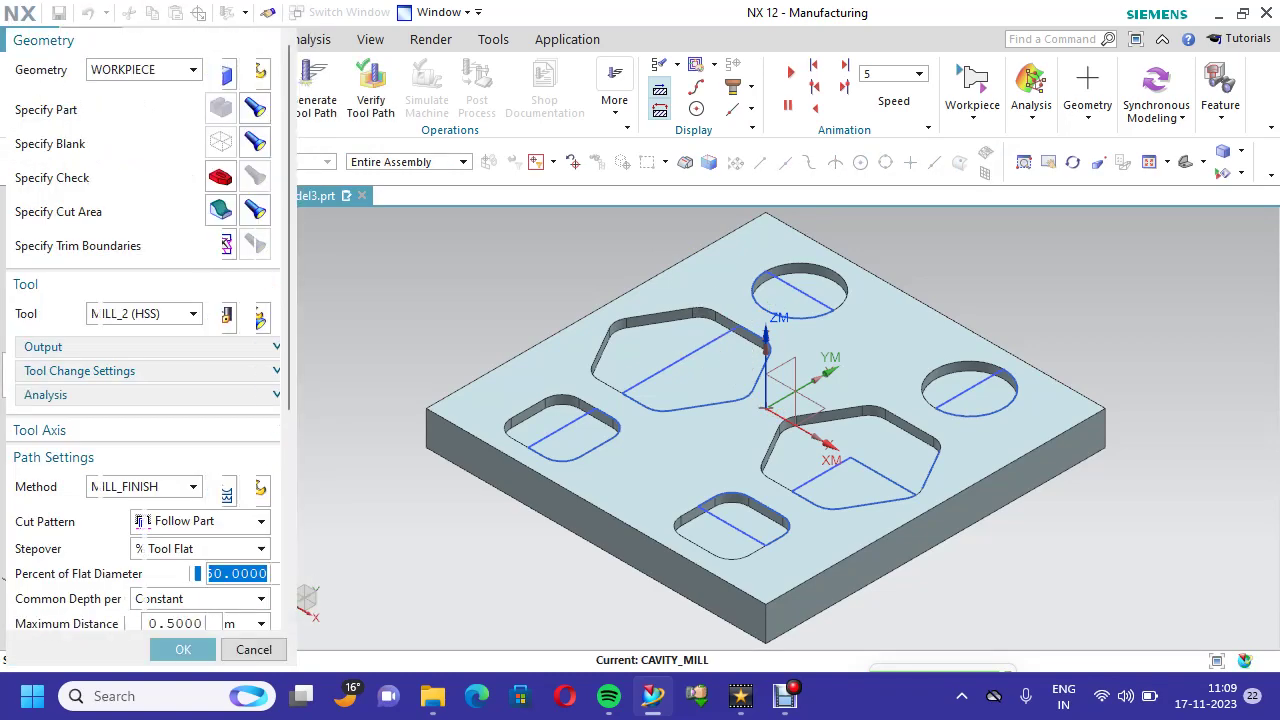
# - Set the cavity mill's maximum distance for the constant depth per cut to 0.2 mm
pyautogui.moveTo(306, 227); pyautogui.dragTo(306, 340)
pyautogui.click(183, 438)
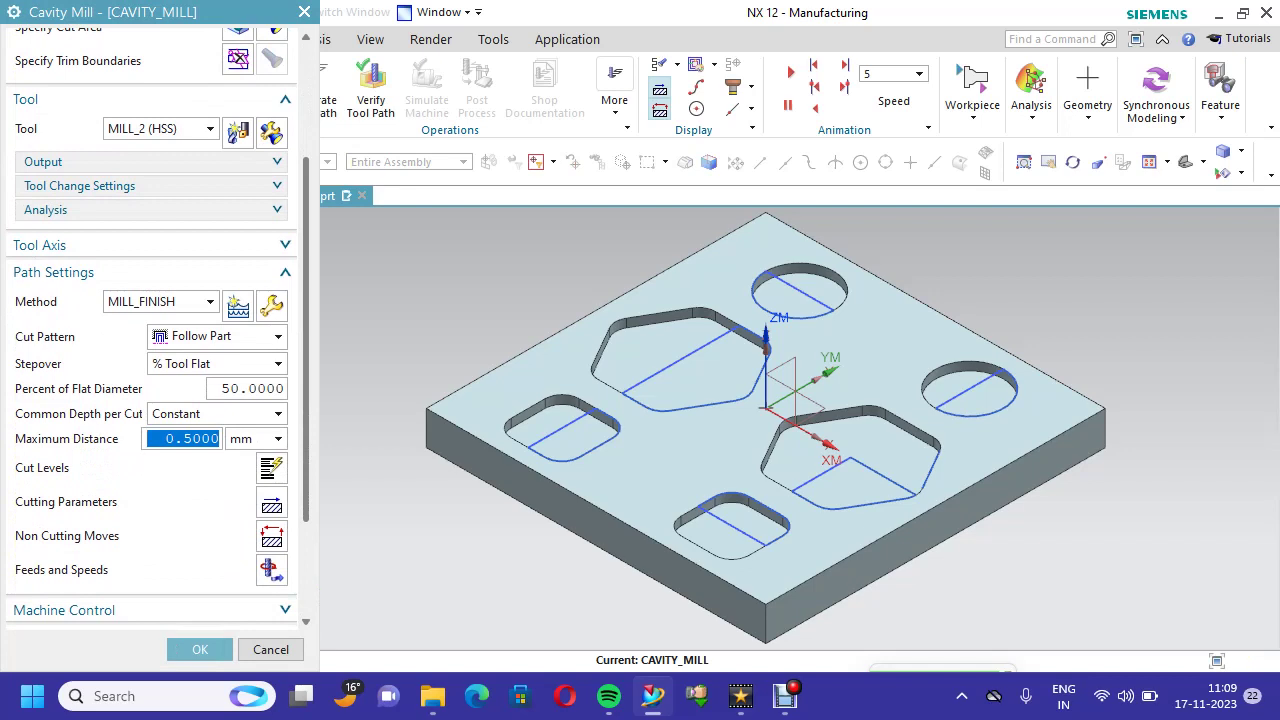
pyautogui.write('.2')
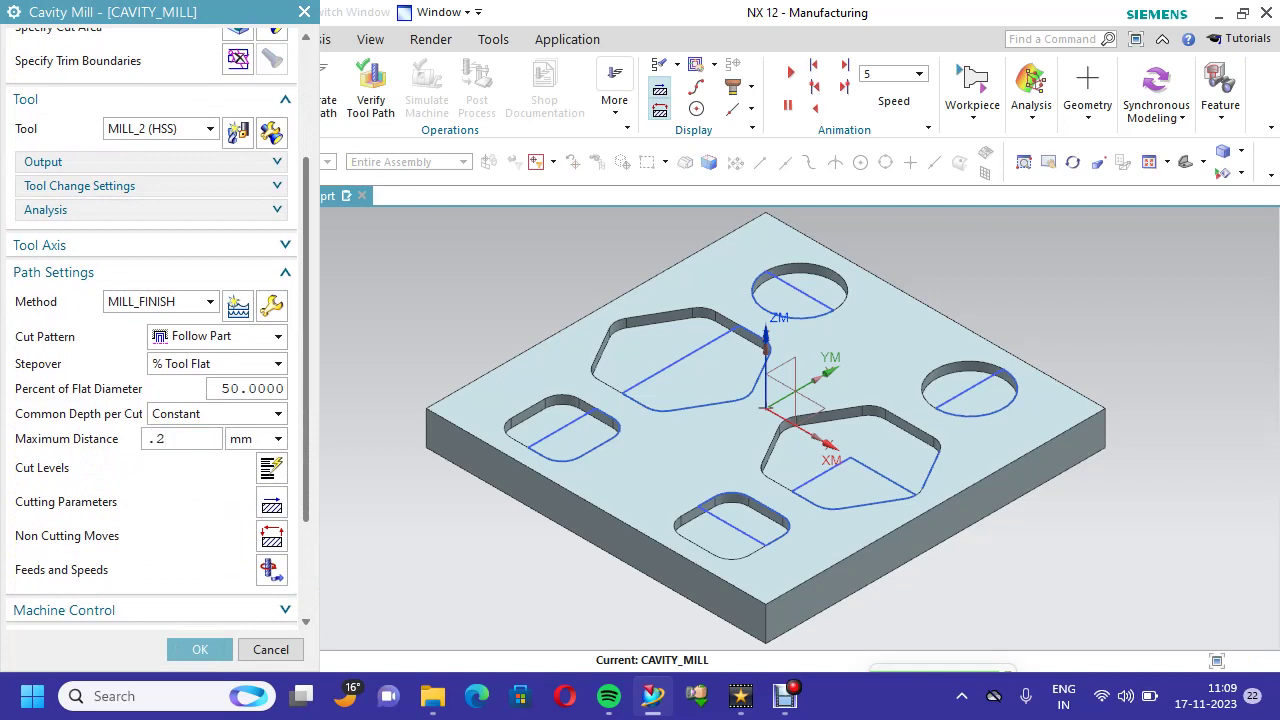
pyautogui.scroll(-4, 150, 330)
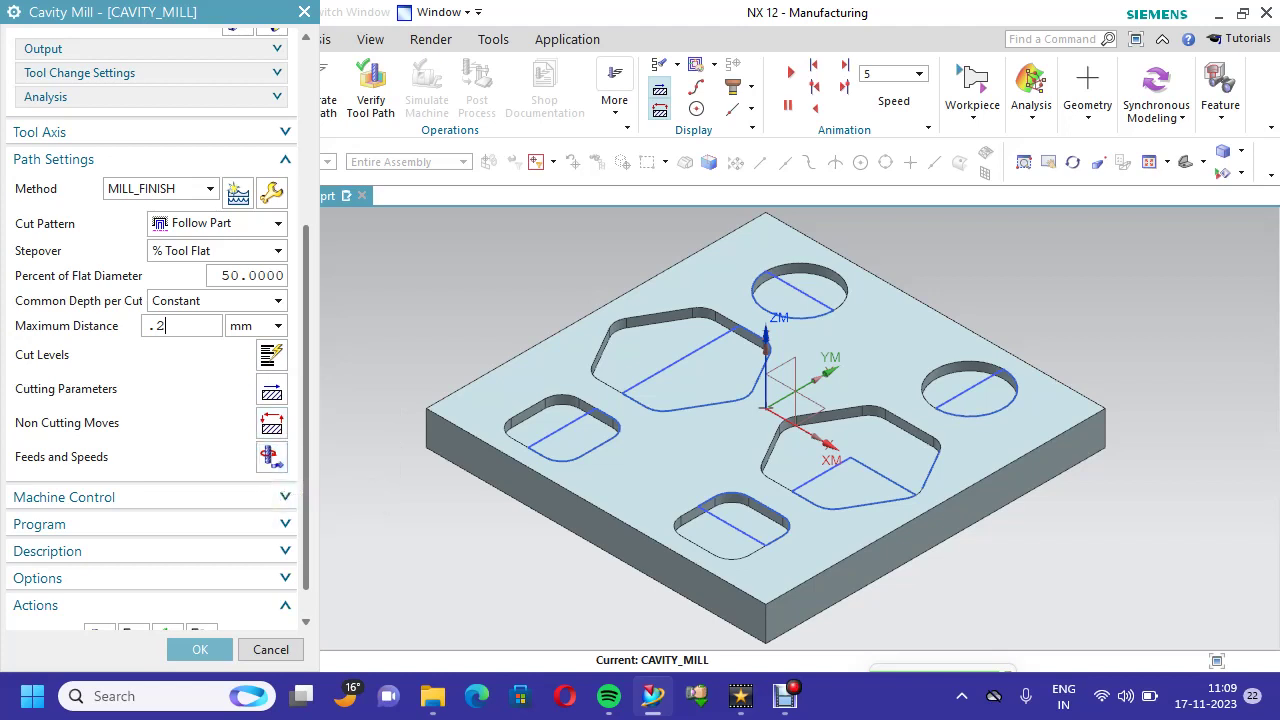
pyautogui.scroll(3, 271, 462)
pyautogui.scroll(5, 271, 462)
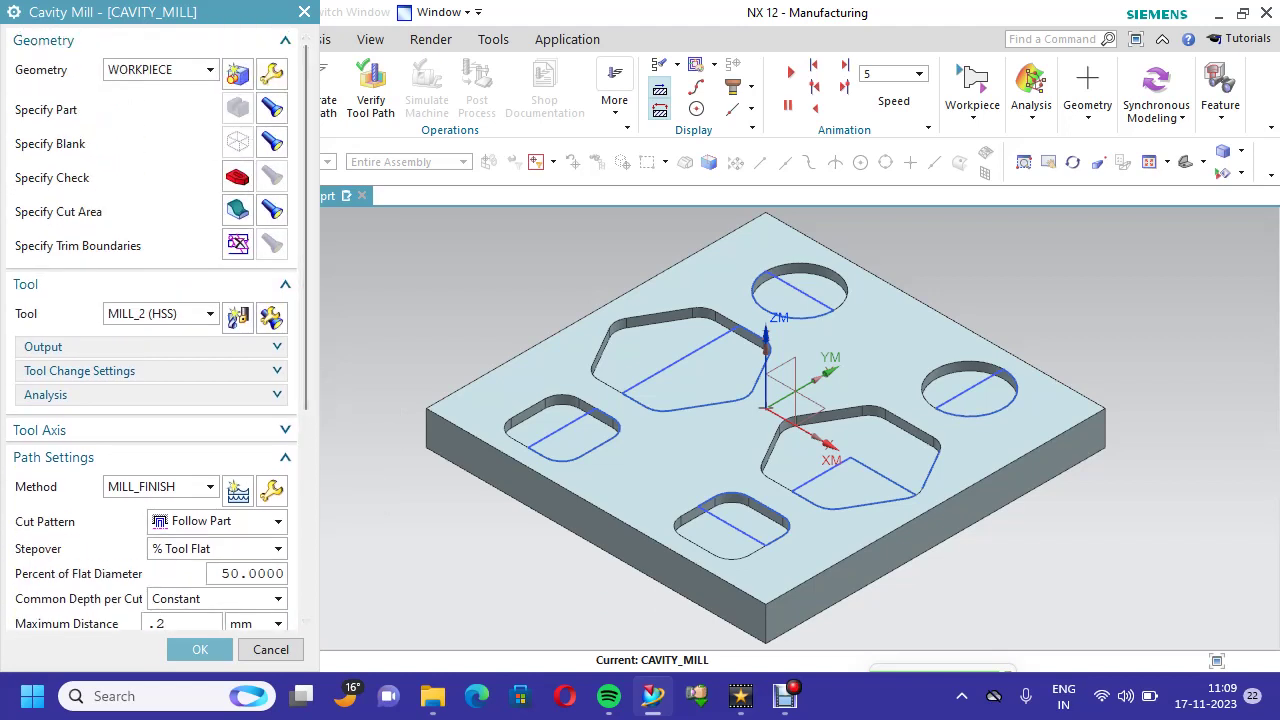